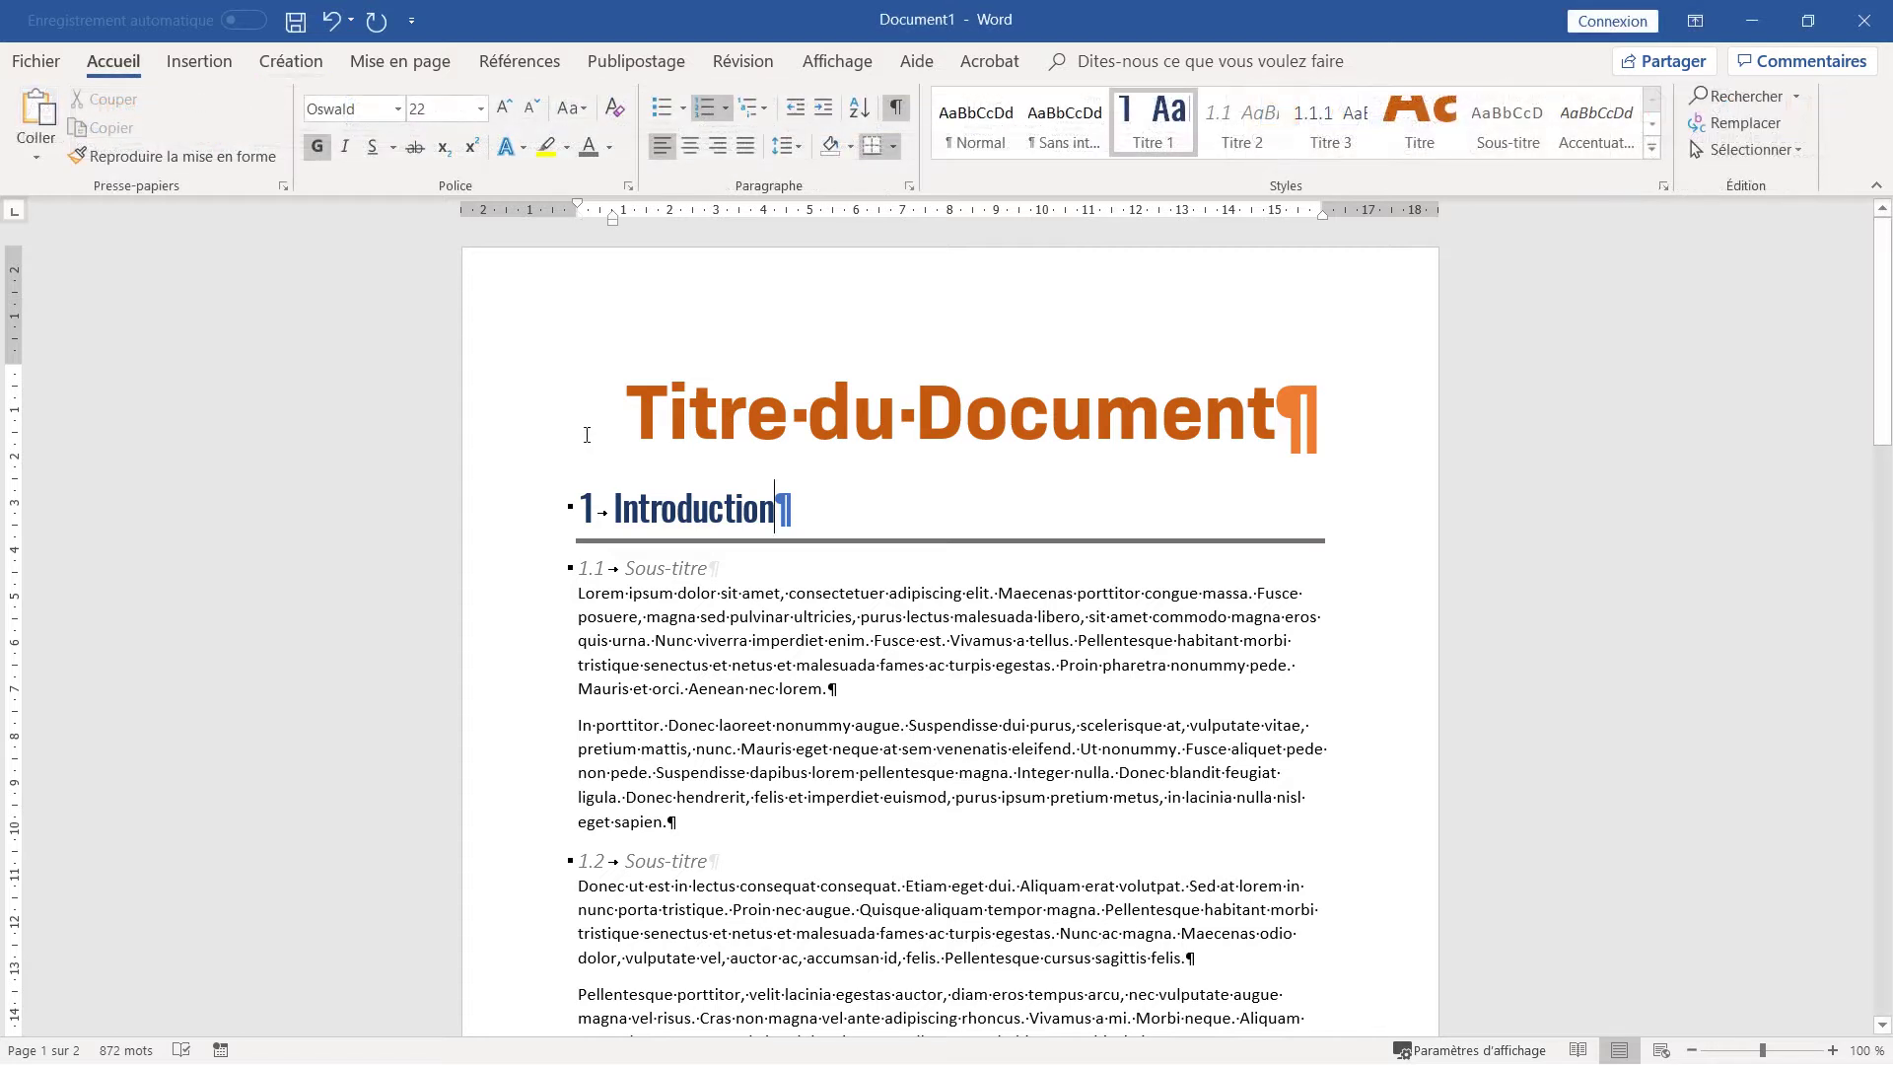
# - Apply the page setup vertical alignment Centré only to the selected document title, with the section starting on a new page (Nouvelle page)
pyautogui.click(500, 419)
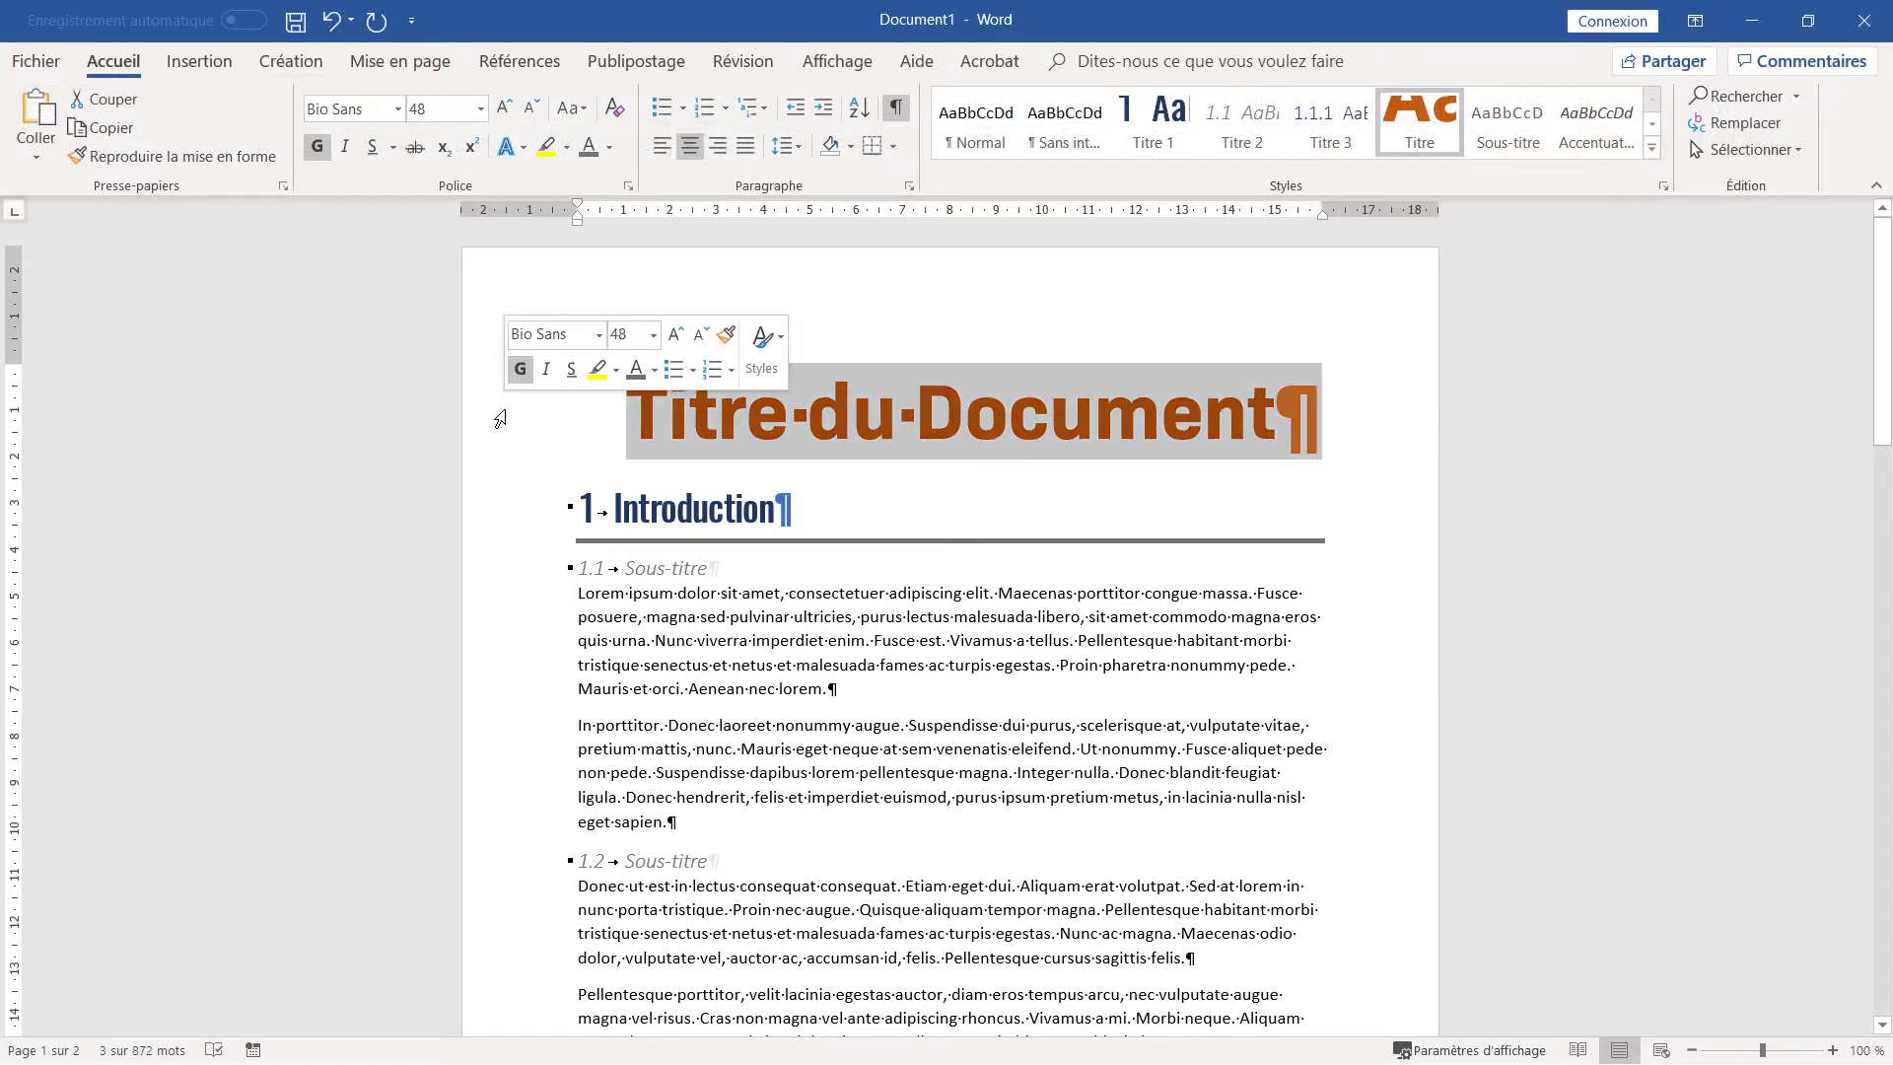
pyautogui.click(411, 64)
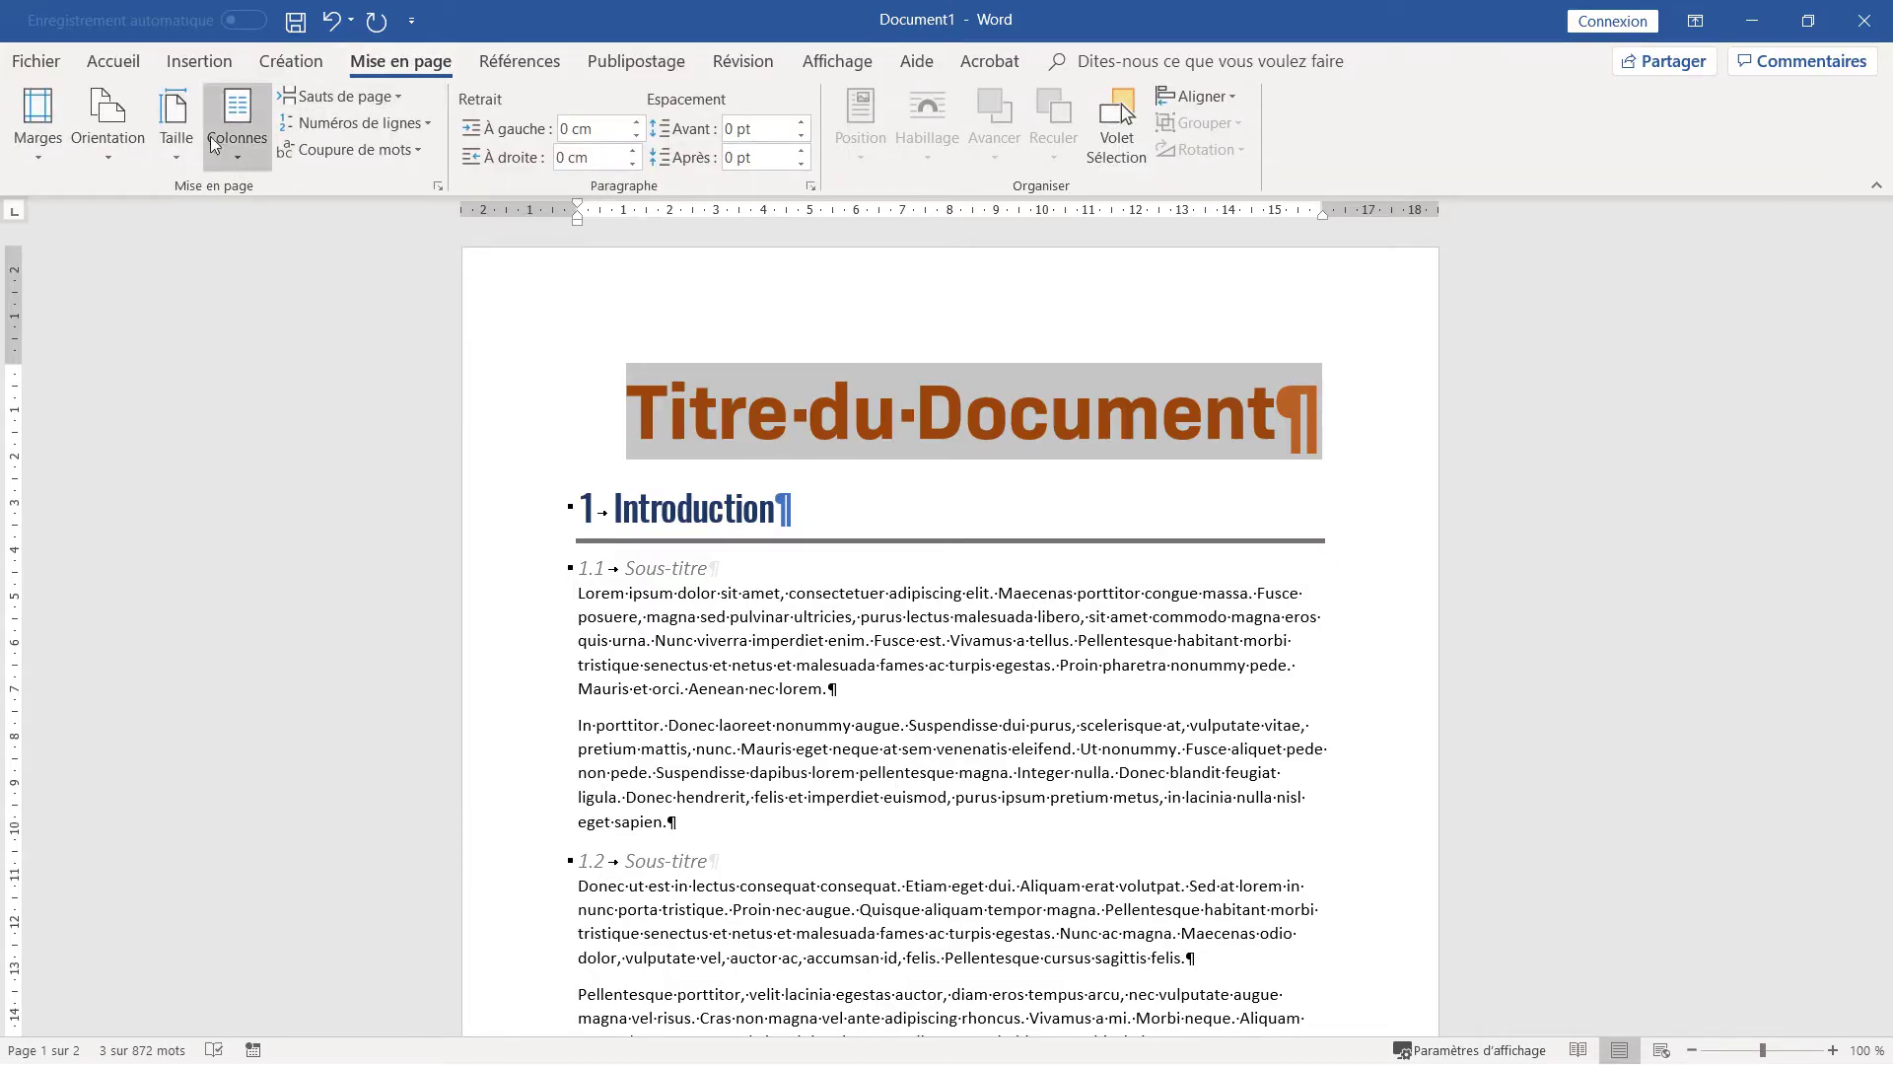
pyautogui.click(440, 186)
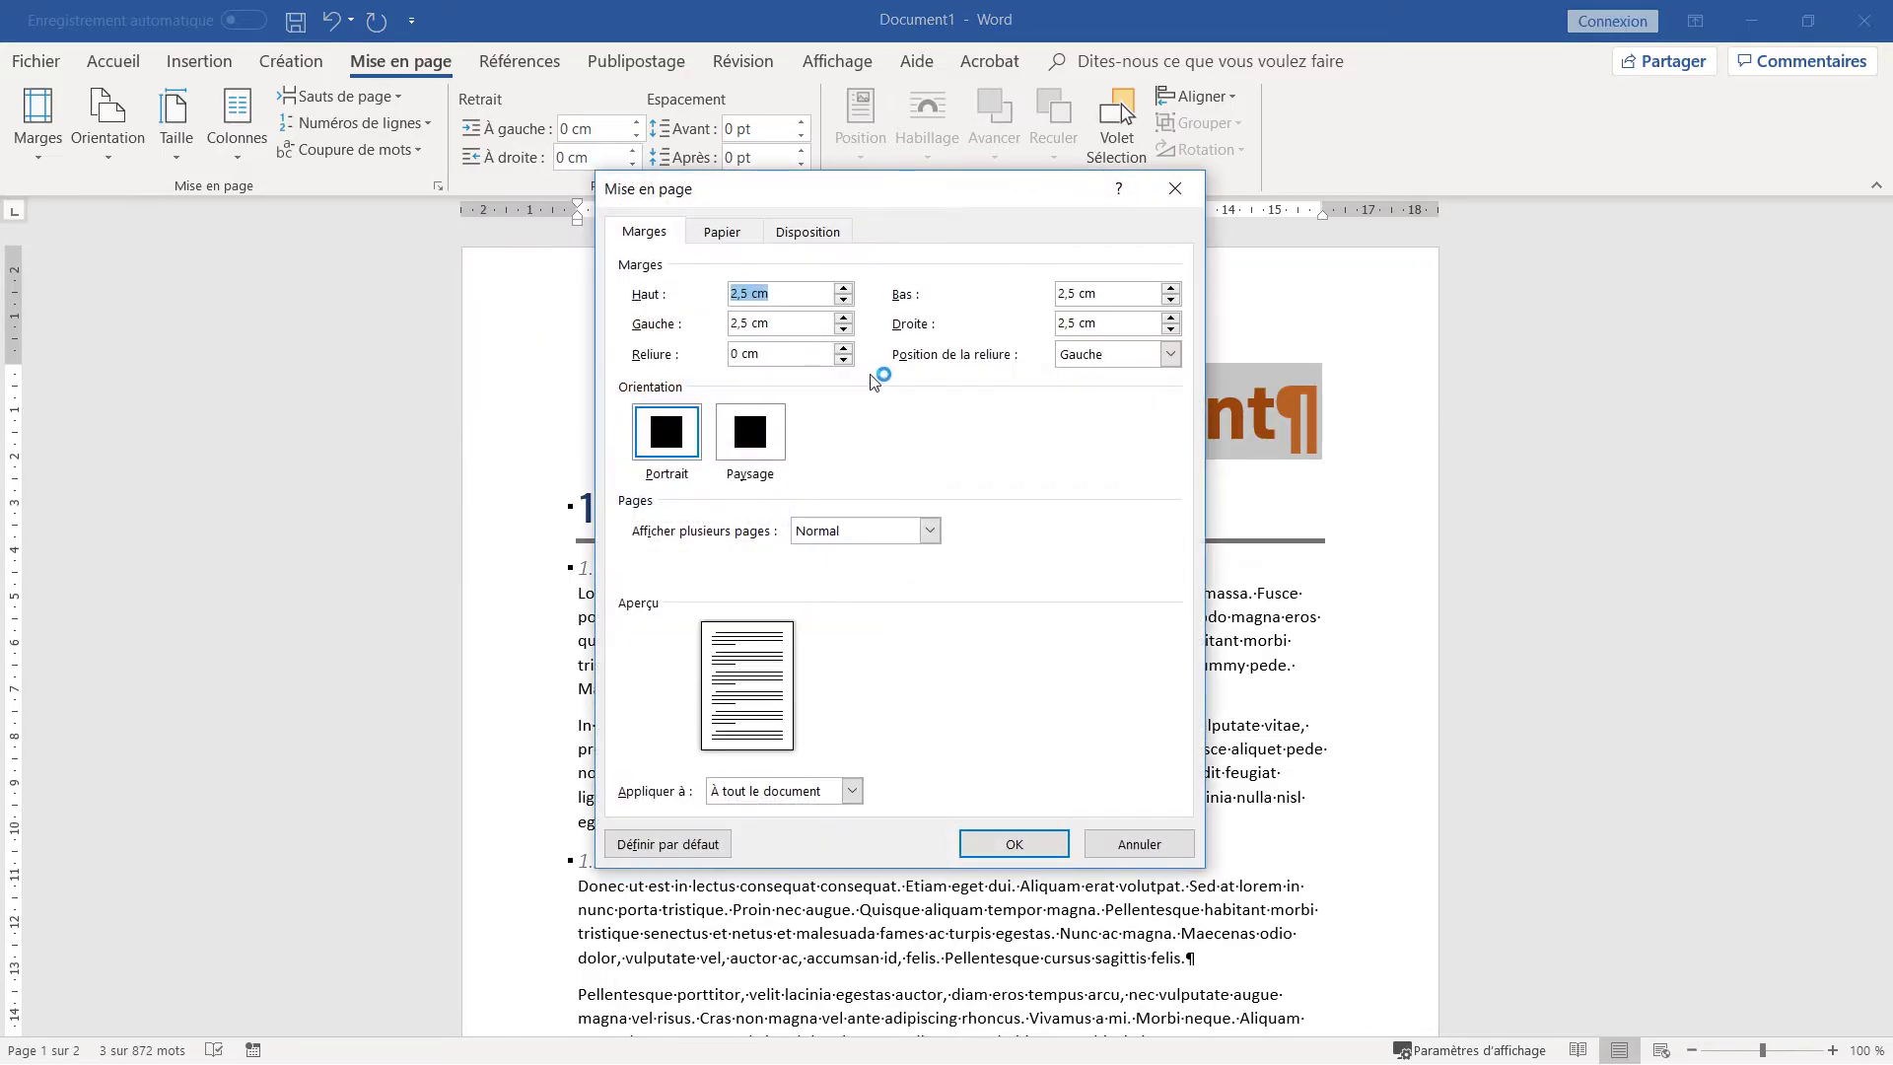
pyautogui.click(826, 235)
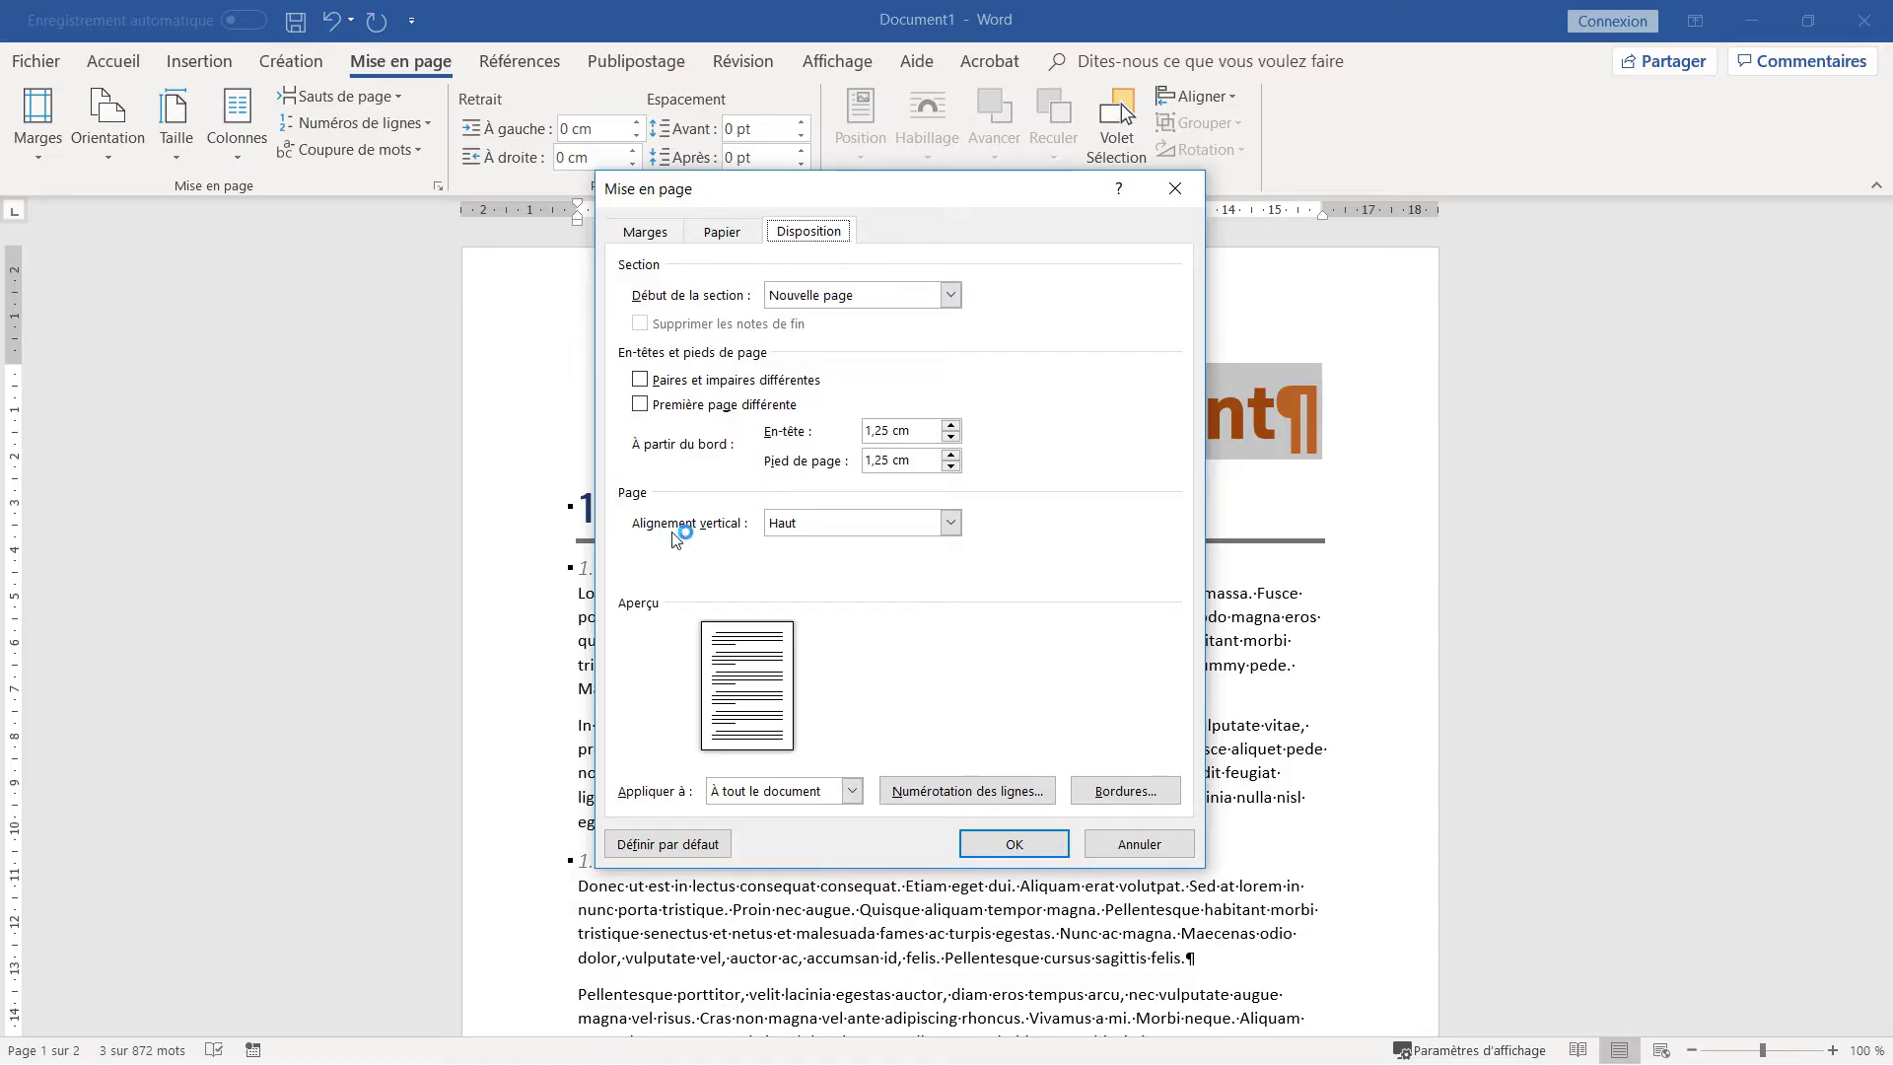
pyautogui.click(848, 533)
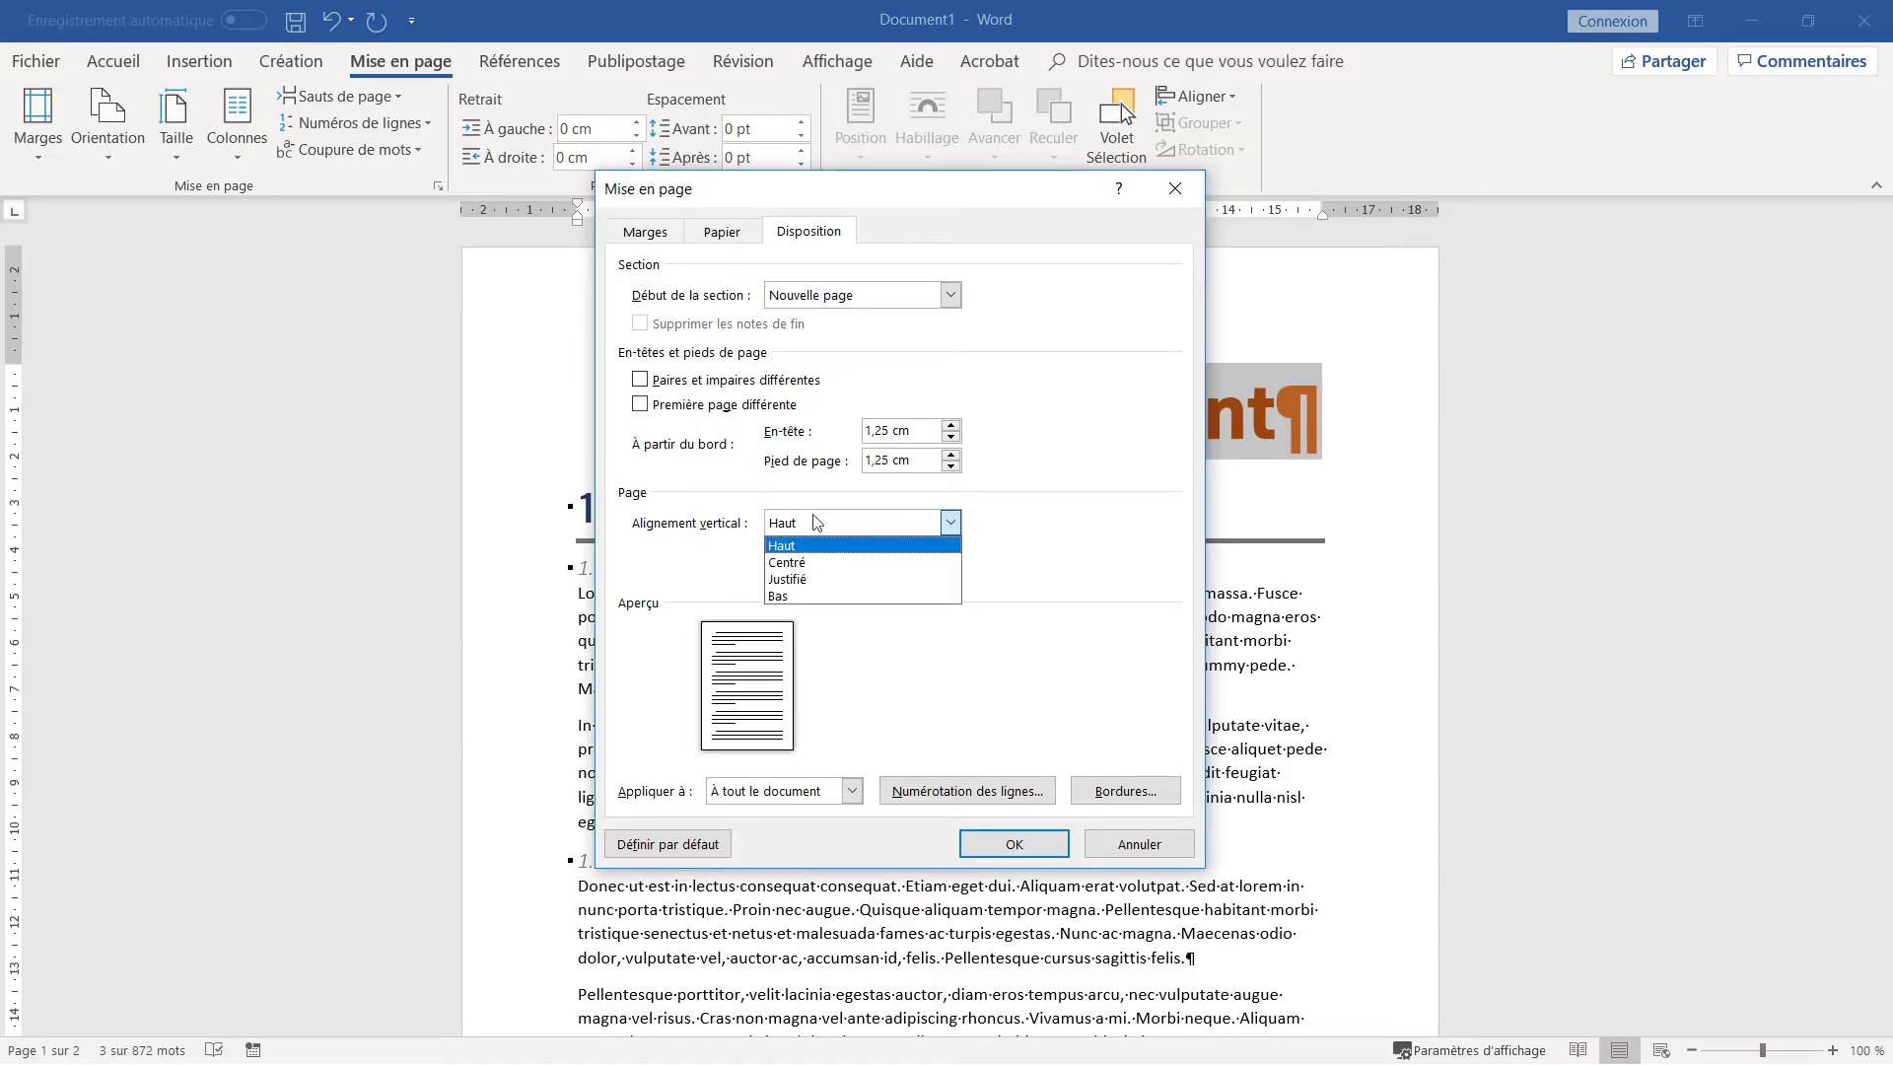
pyautogui.click(823, 572)
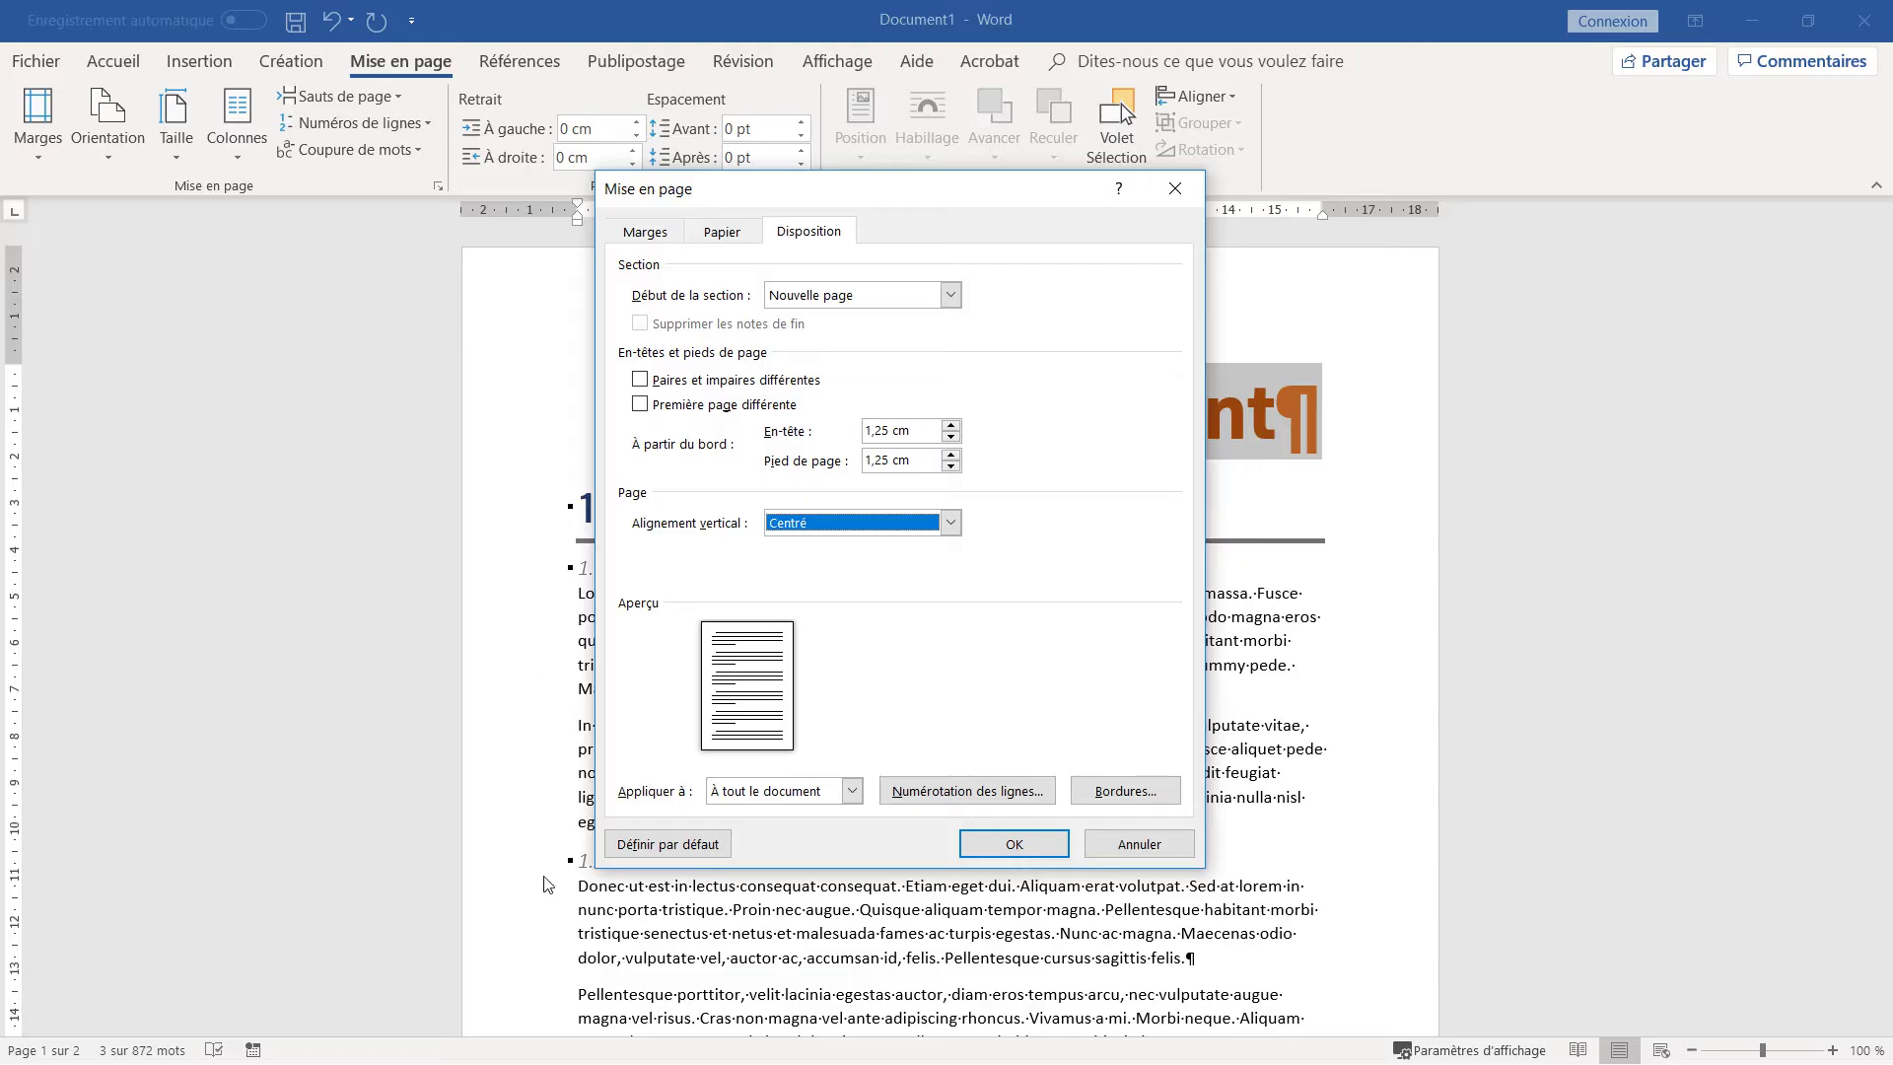
pyautogui.click(839, 794)
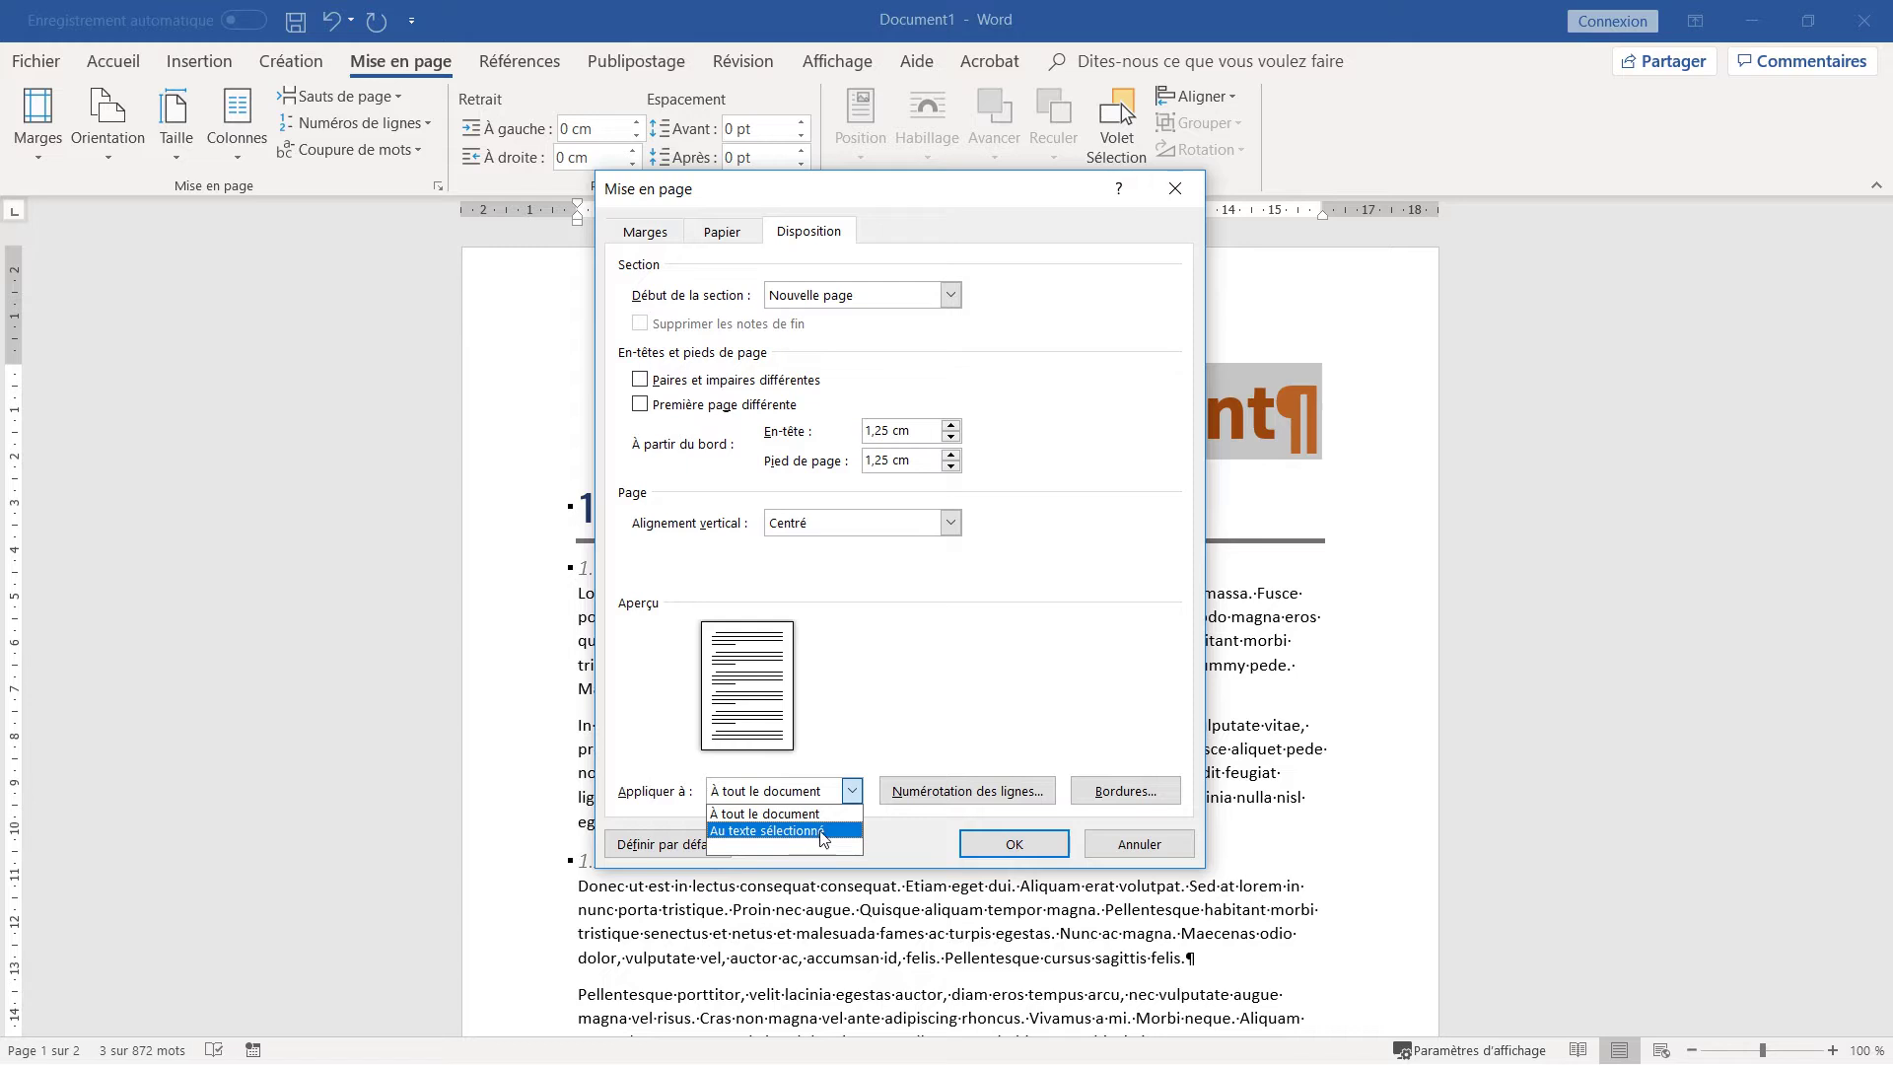
pyautogui.click(772, 833)
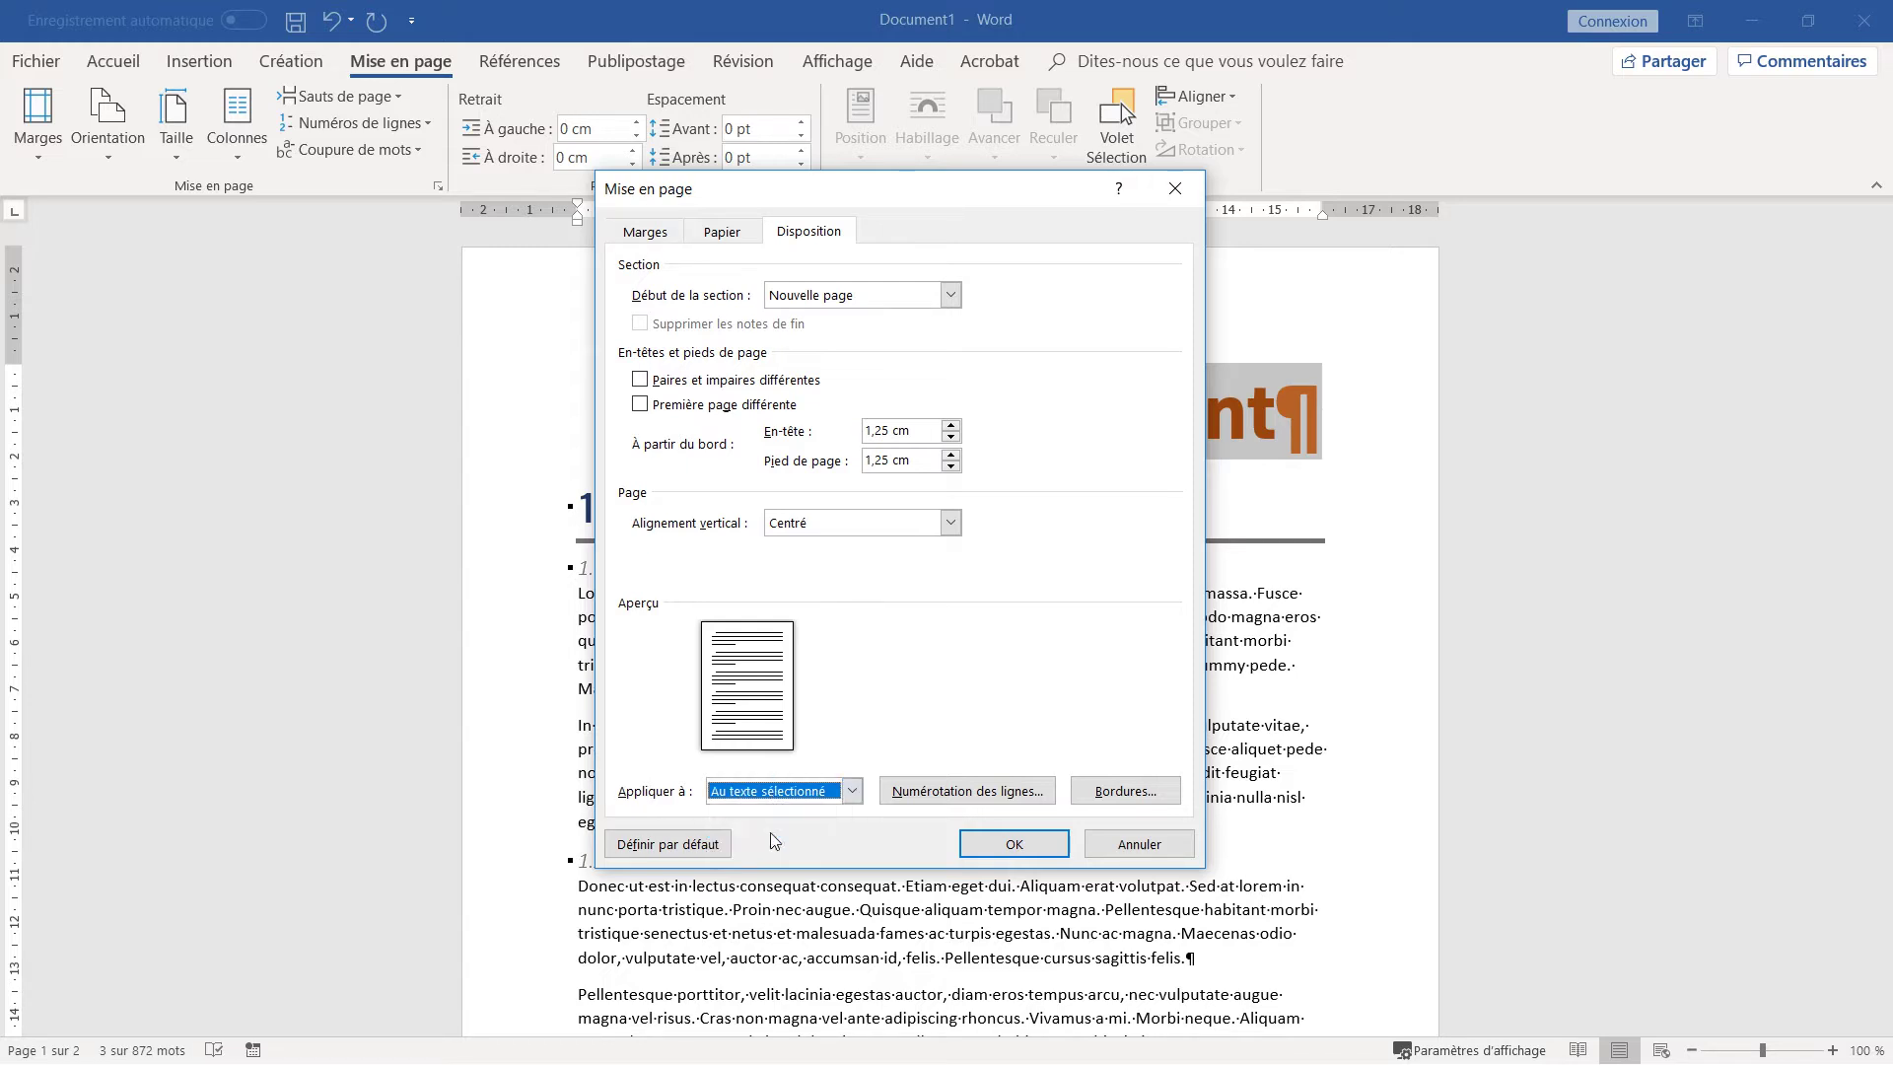
pyautogui.click(1027, 847)
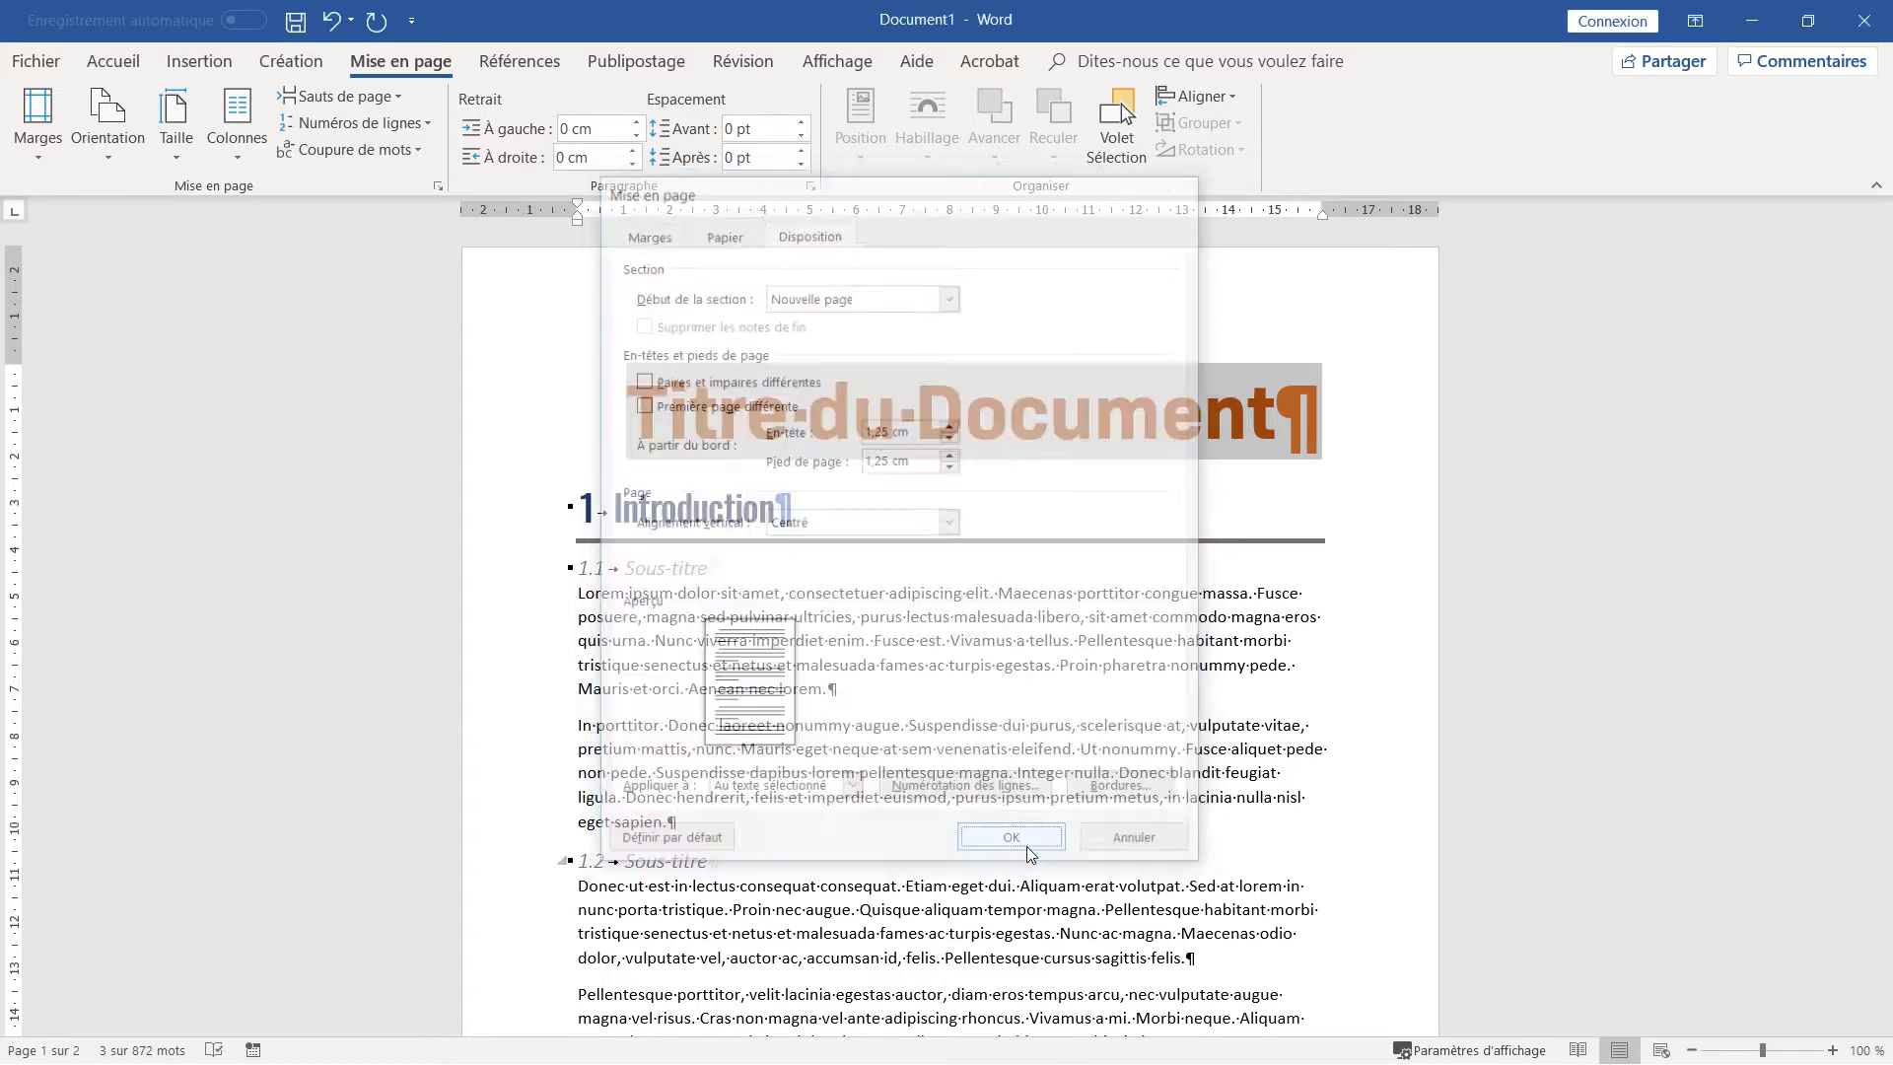
pyautogui.scroll(-2, 934, 891)
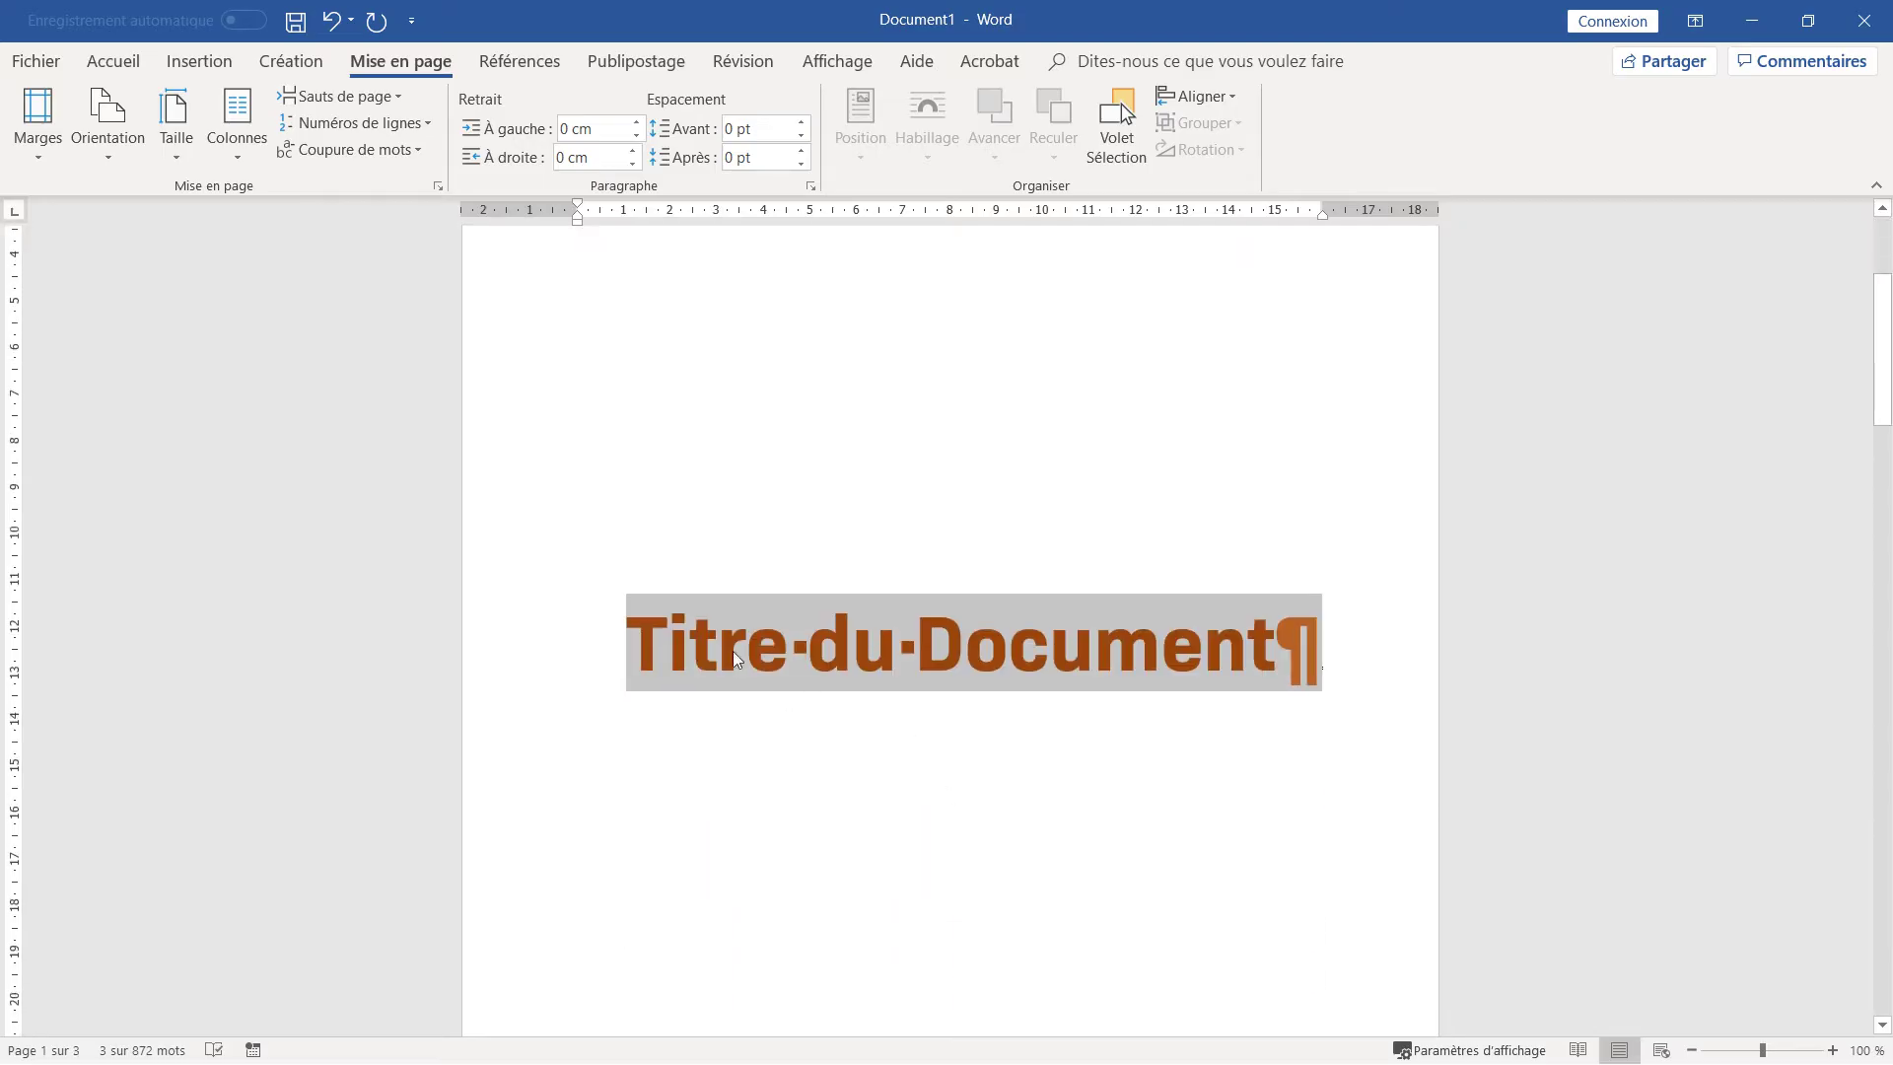
pyautogui.scroll(-6, 1233, 499)
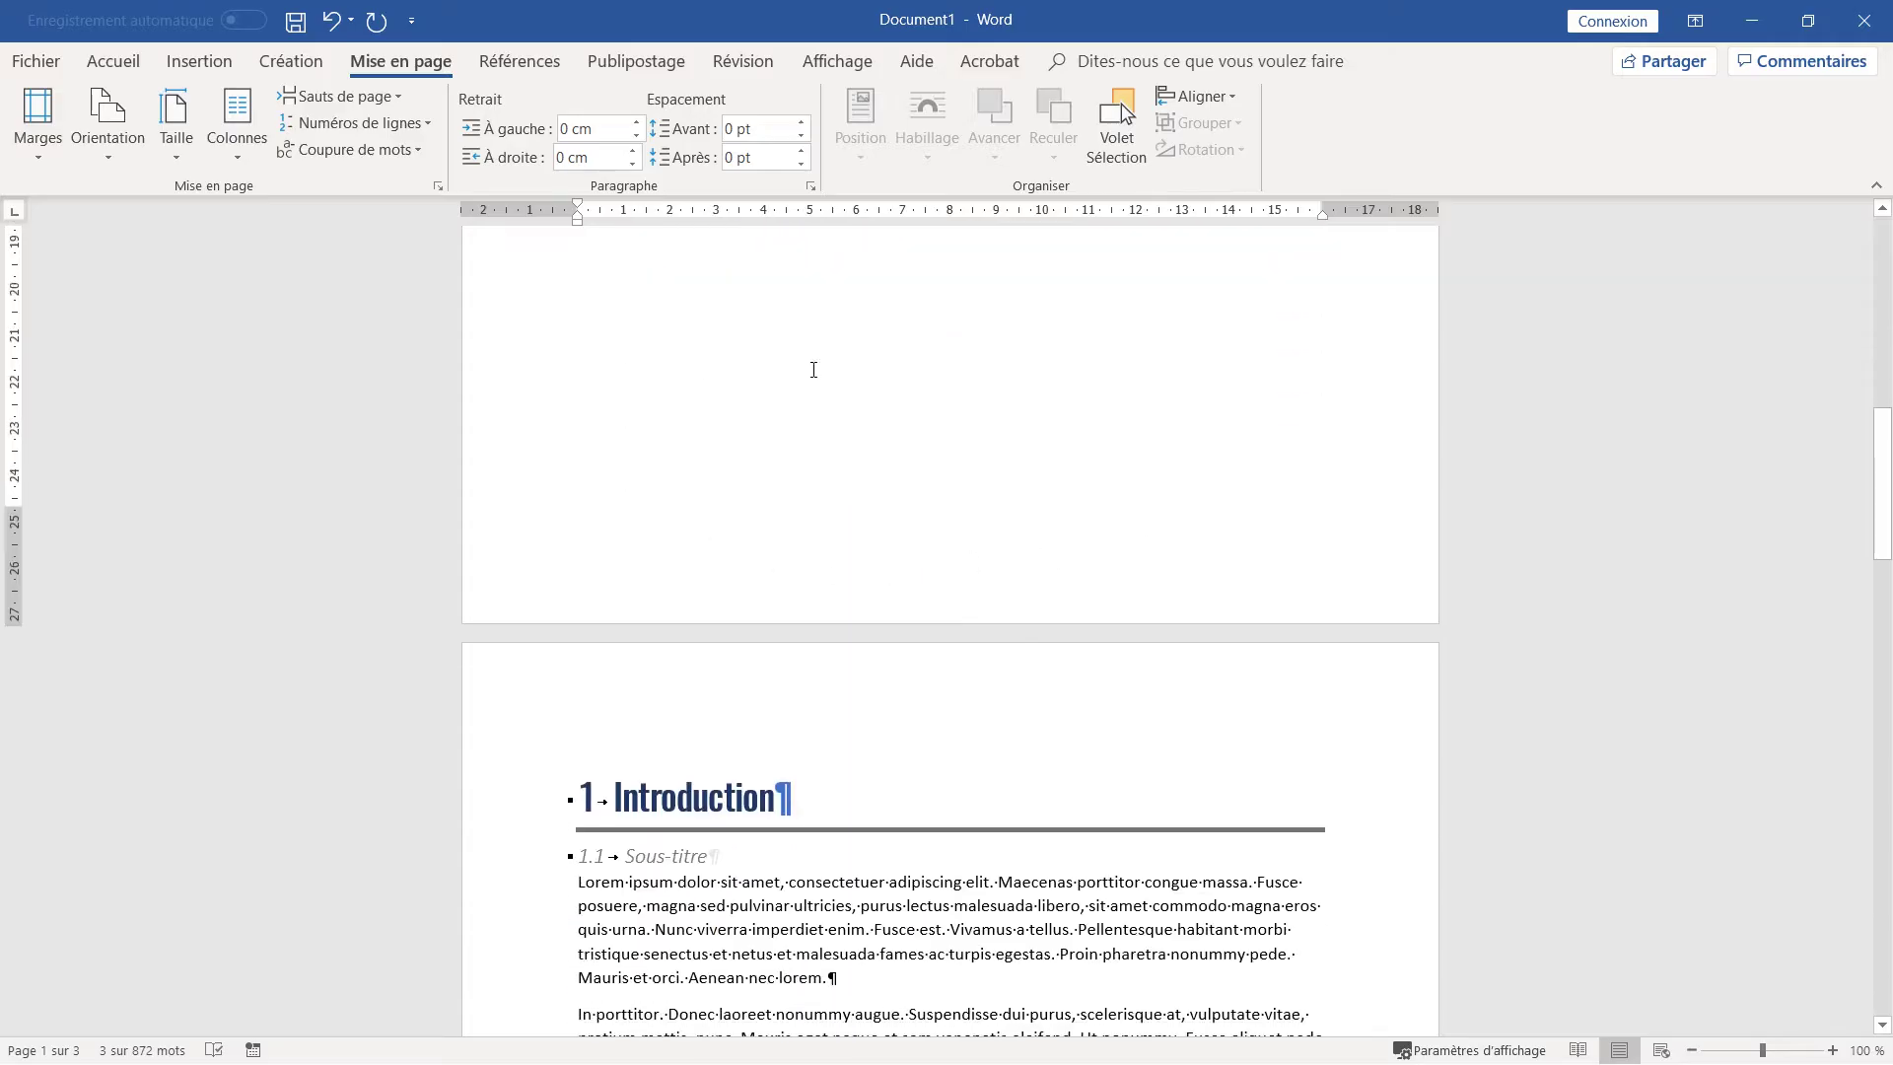
pyautogui.scroll(10, 963, 444)
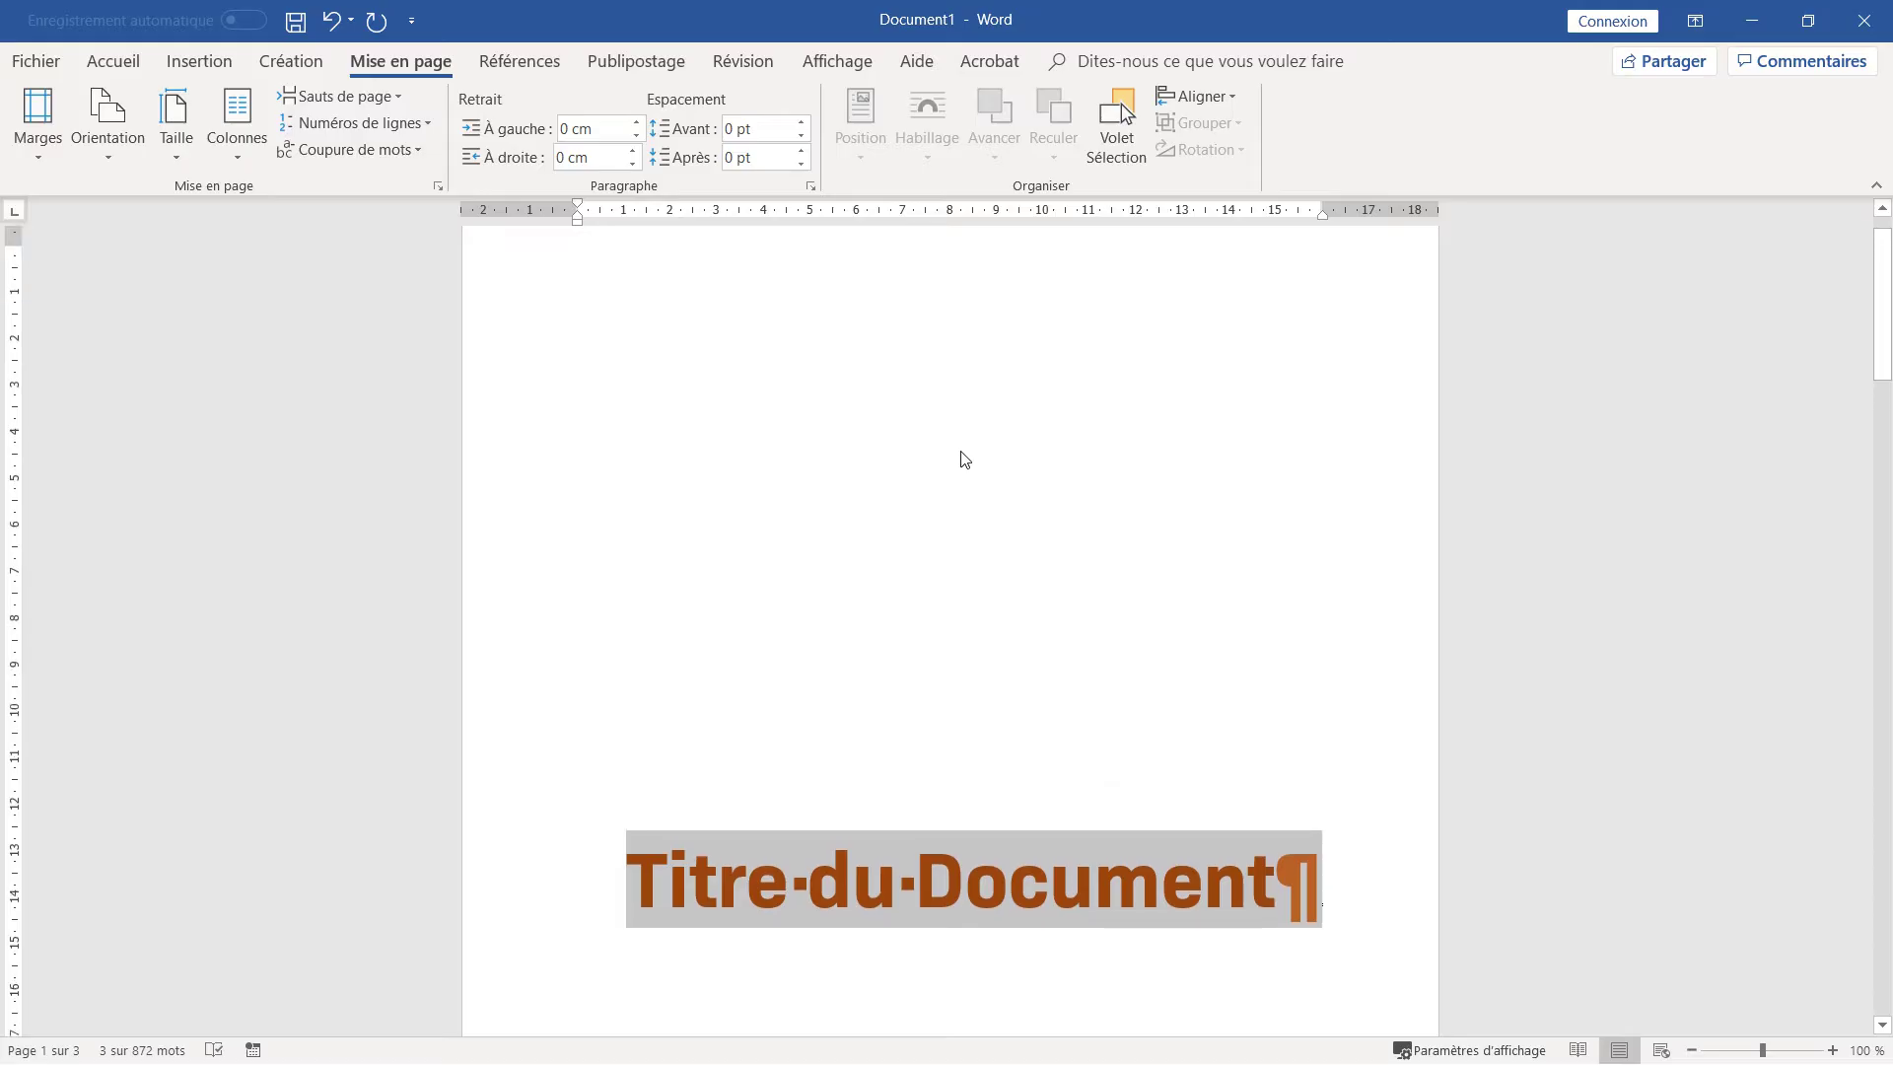
# - Modify the Titre 1 style of the Introduction heading so its paragraph pagination options include Saut de page avant
pyautogui.scroll(-10, 962, 456)
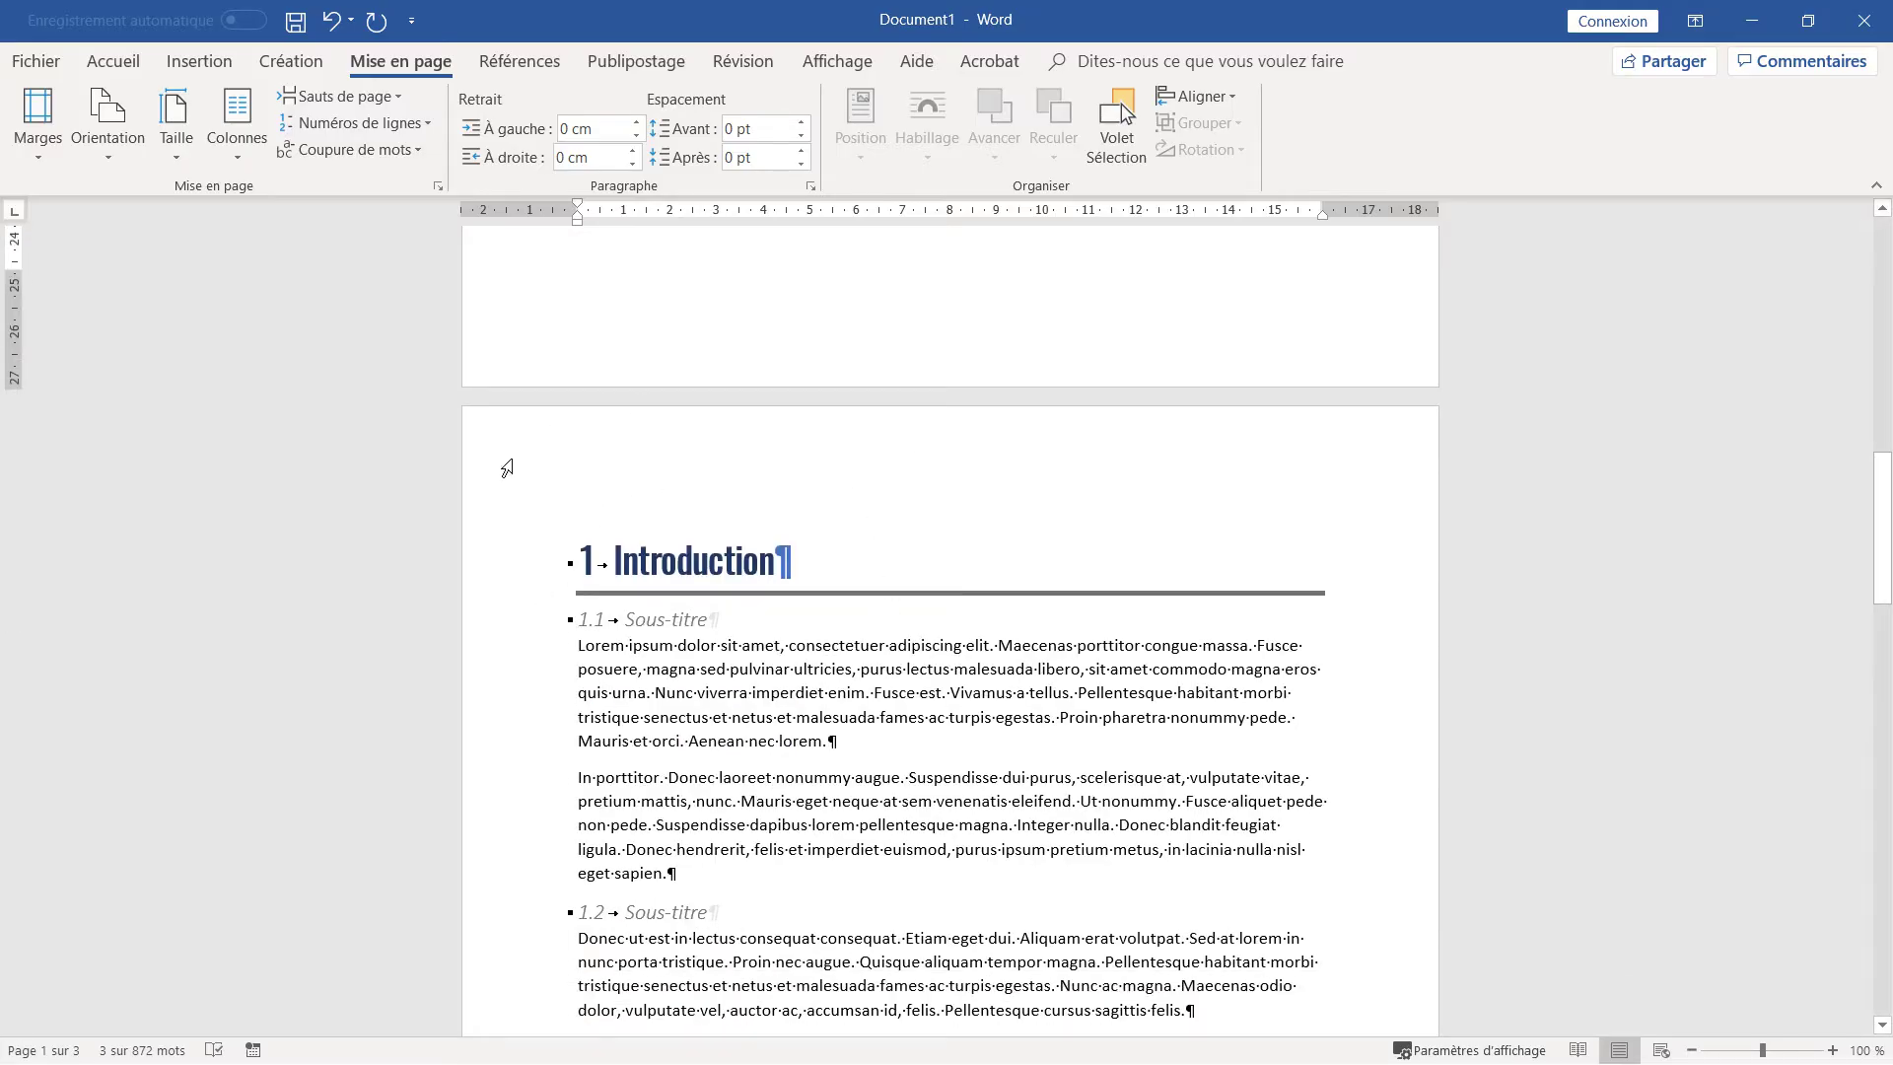
pyautogui.click(491, 596)
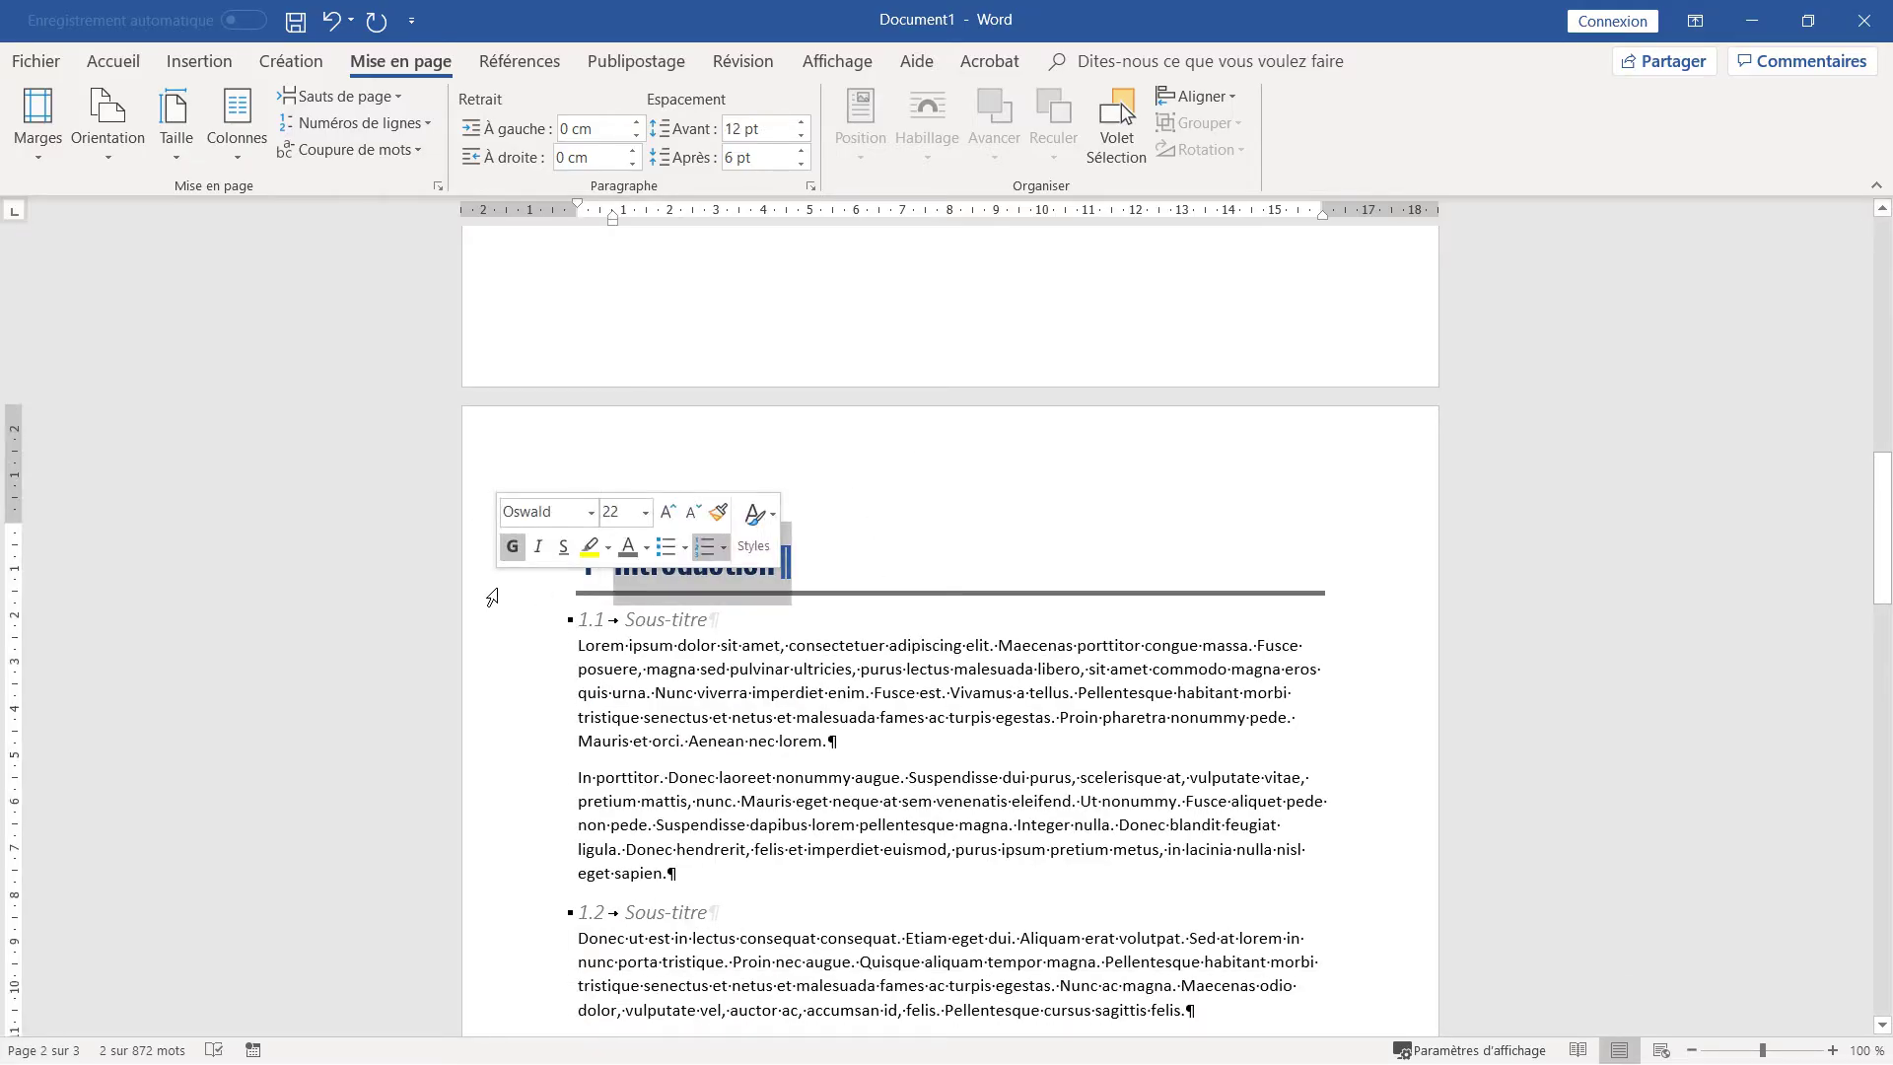
pyautogui.scroll(-10, 642, 567)
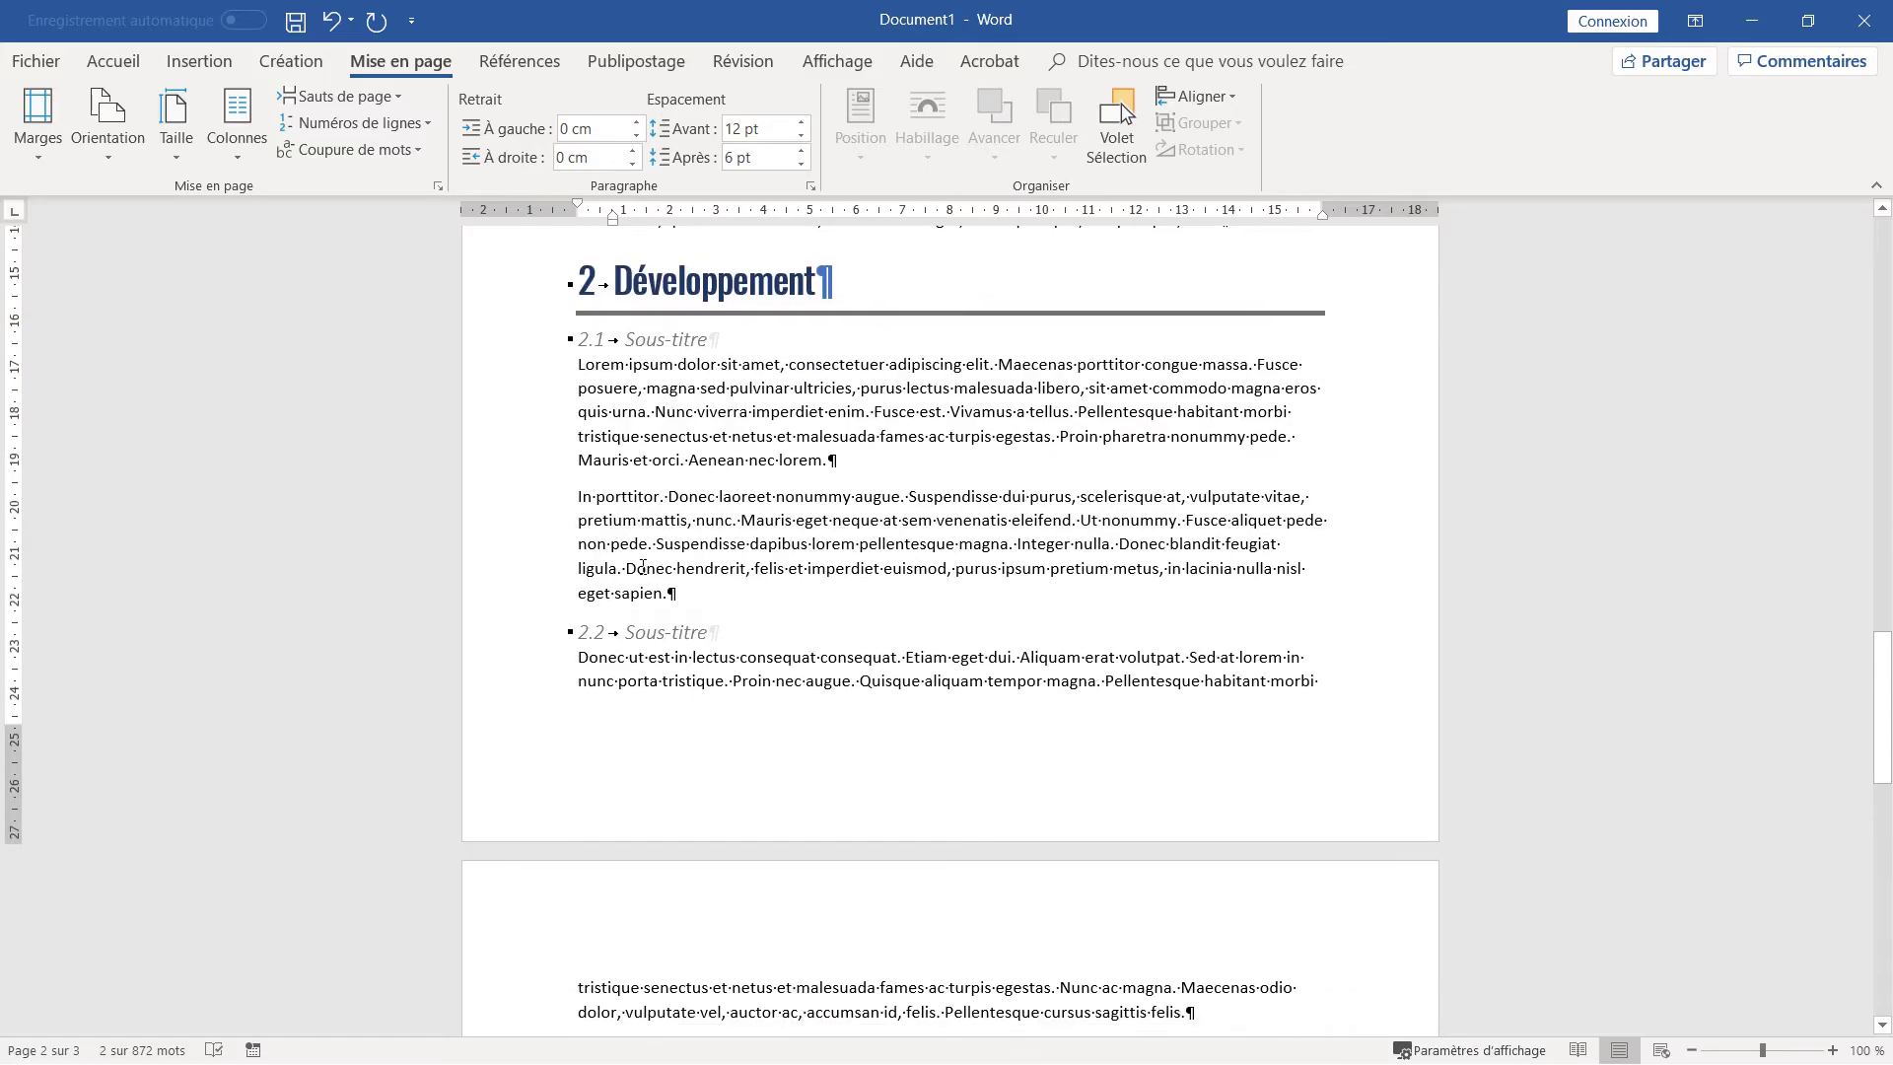
pyautogui.scroll(10, 651, 331)
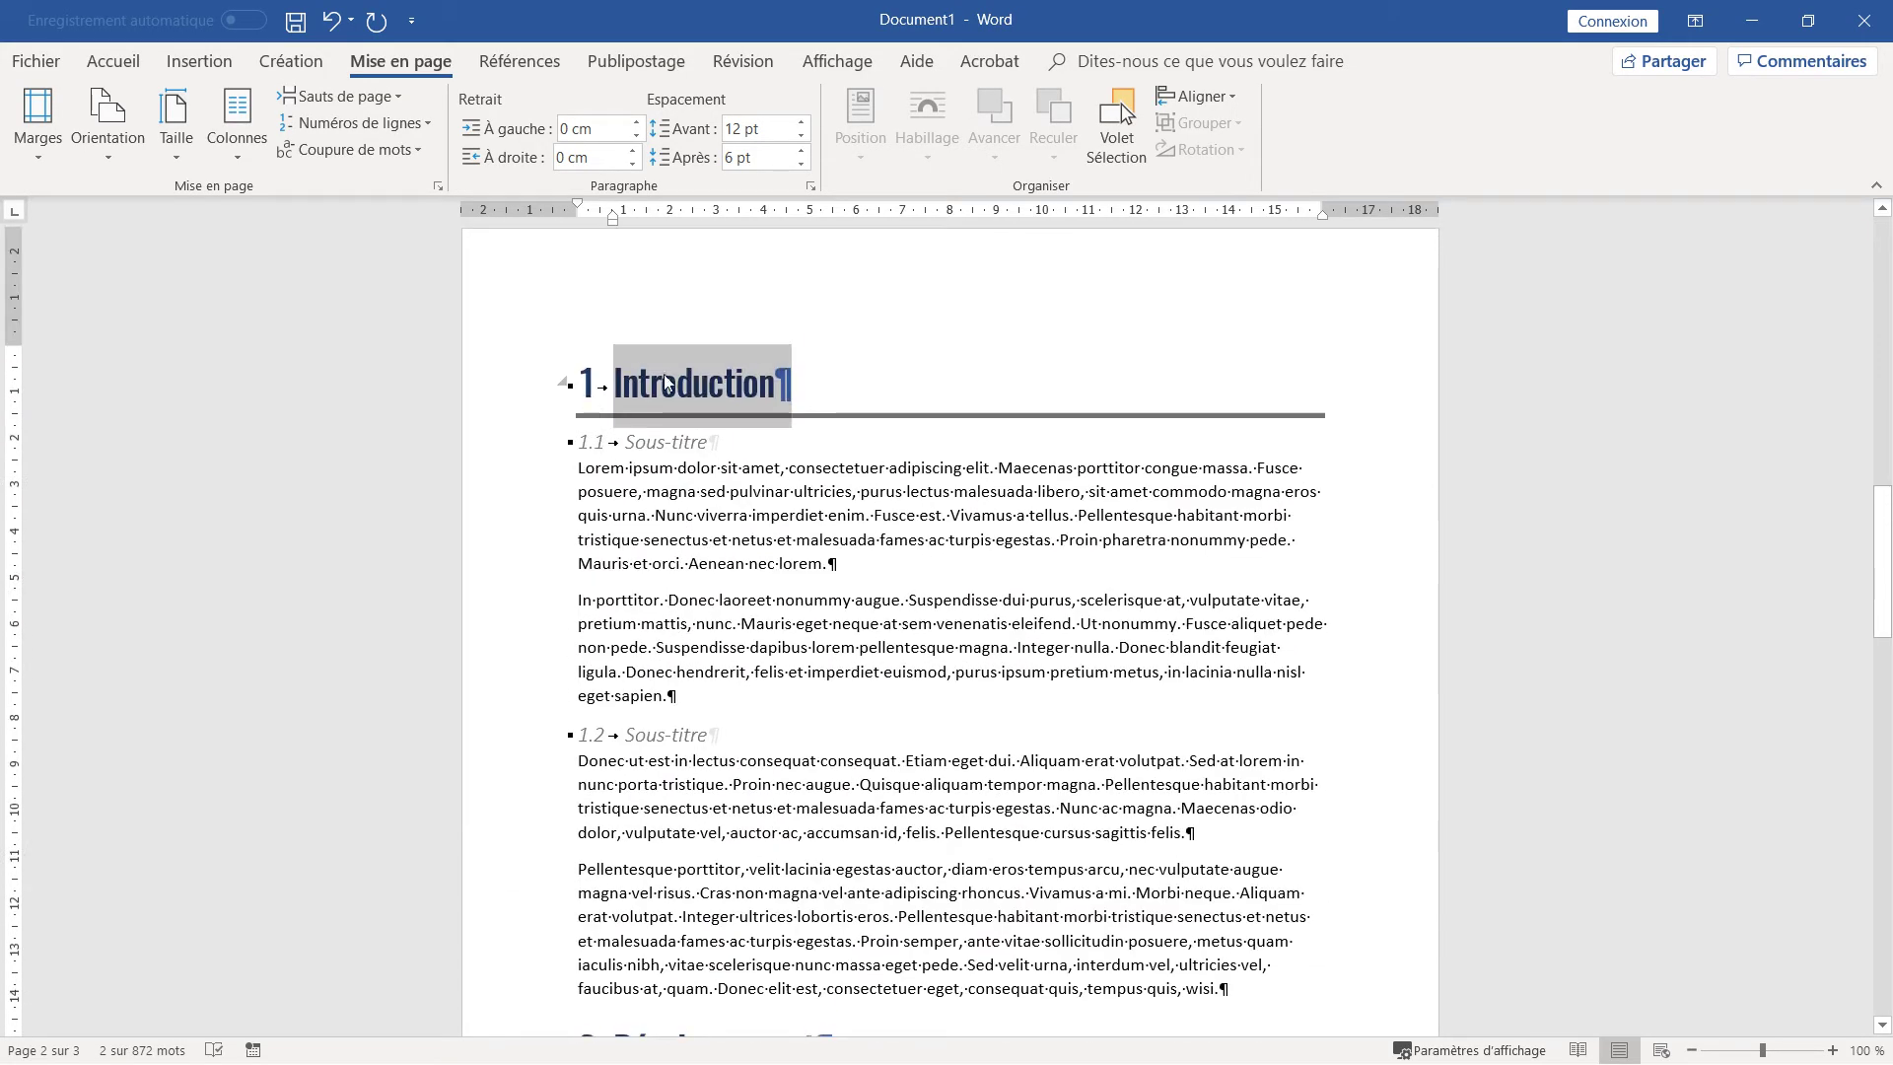
pyautogui.click(126, 65)
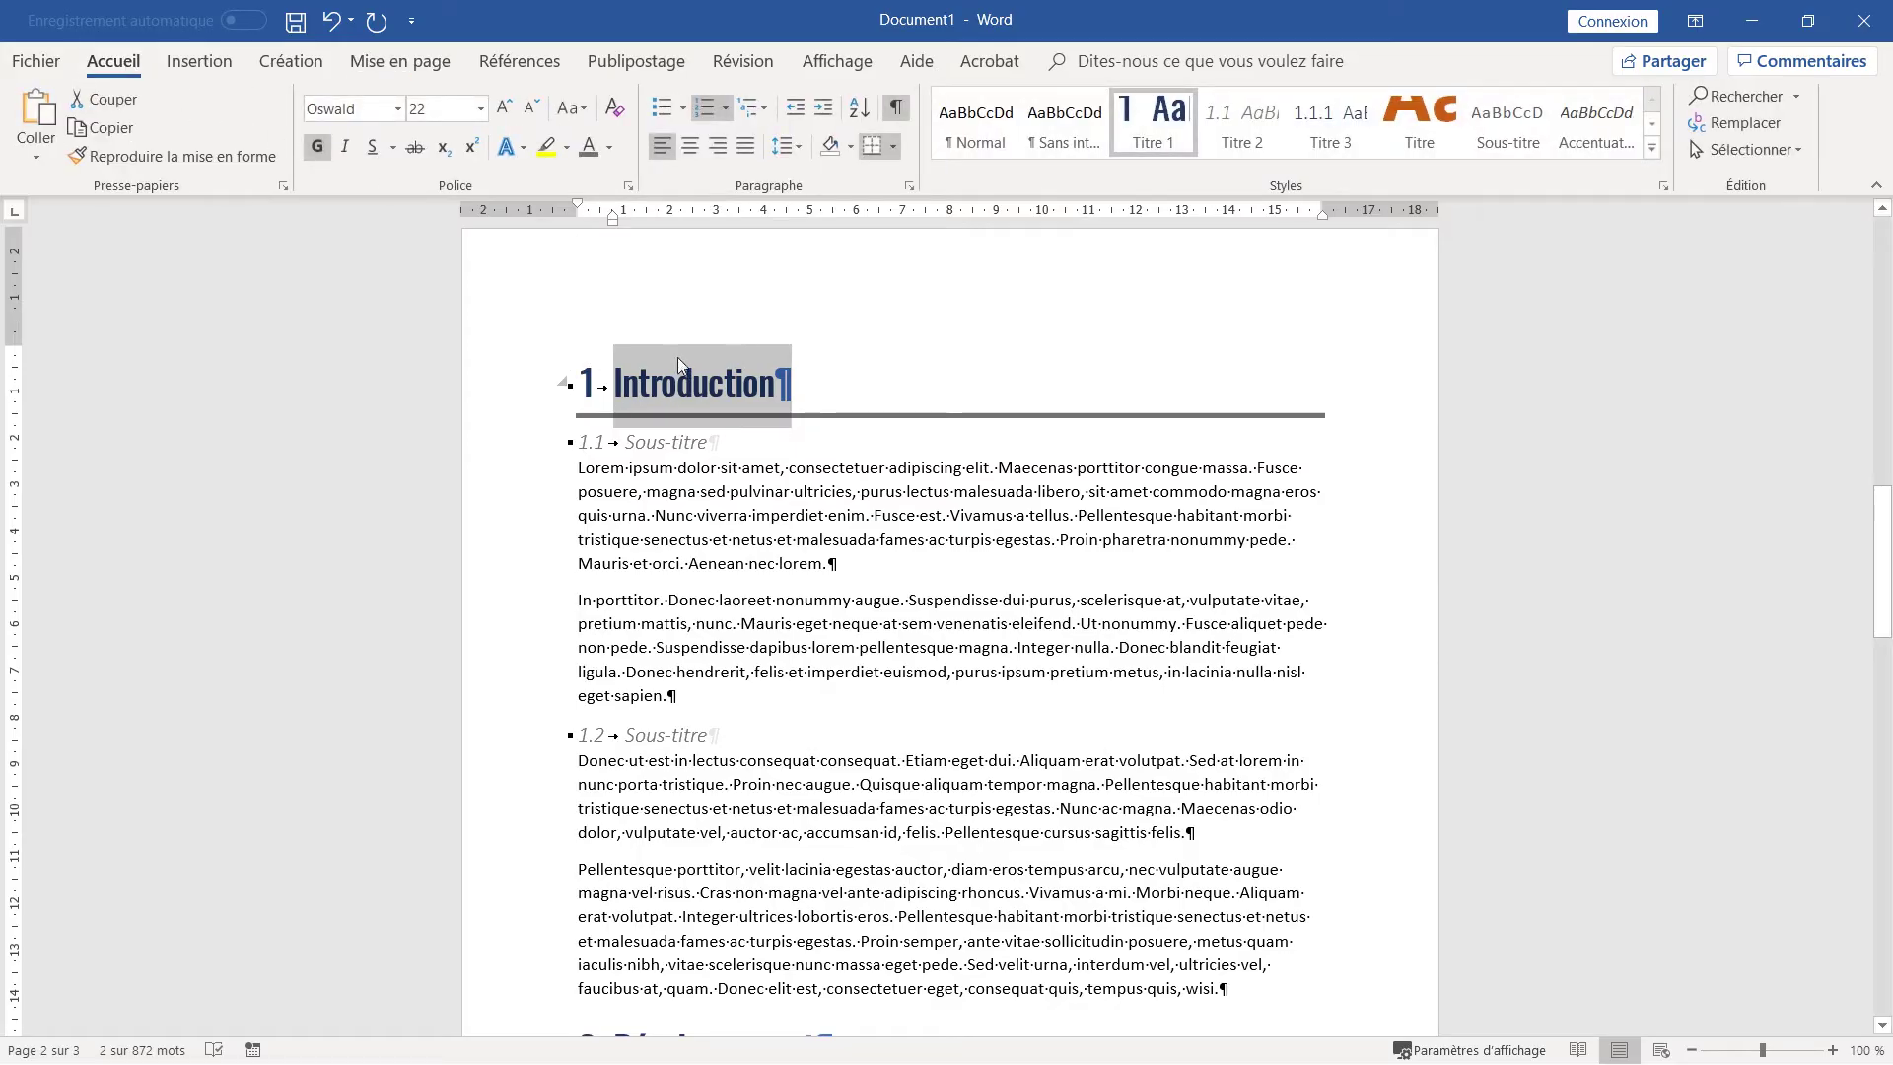
pyautogui.rightClick(1166, 141)
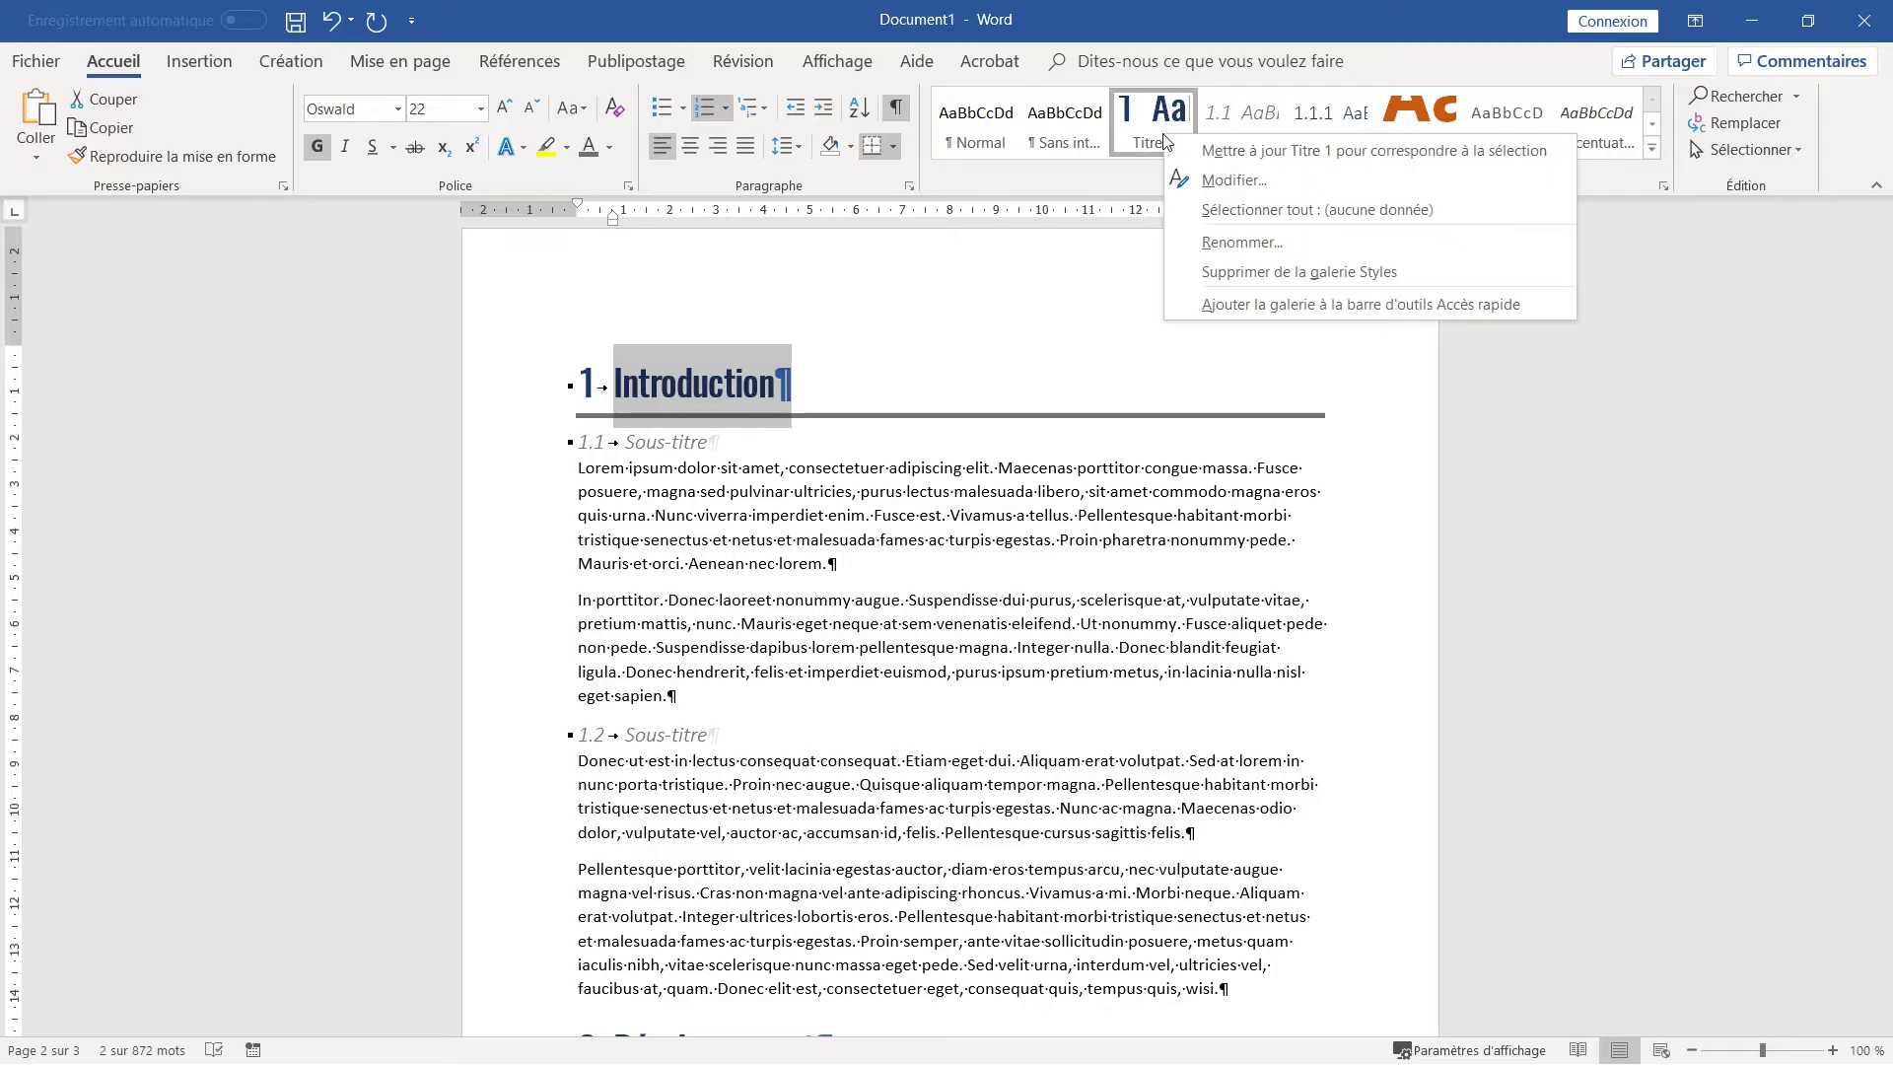
pyautogui.click(1241, 185)
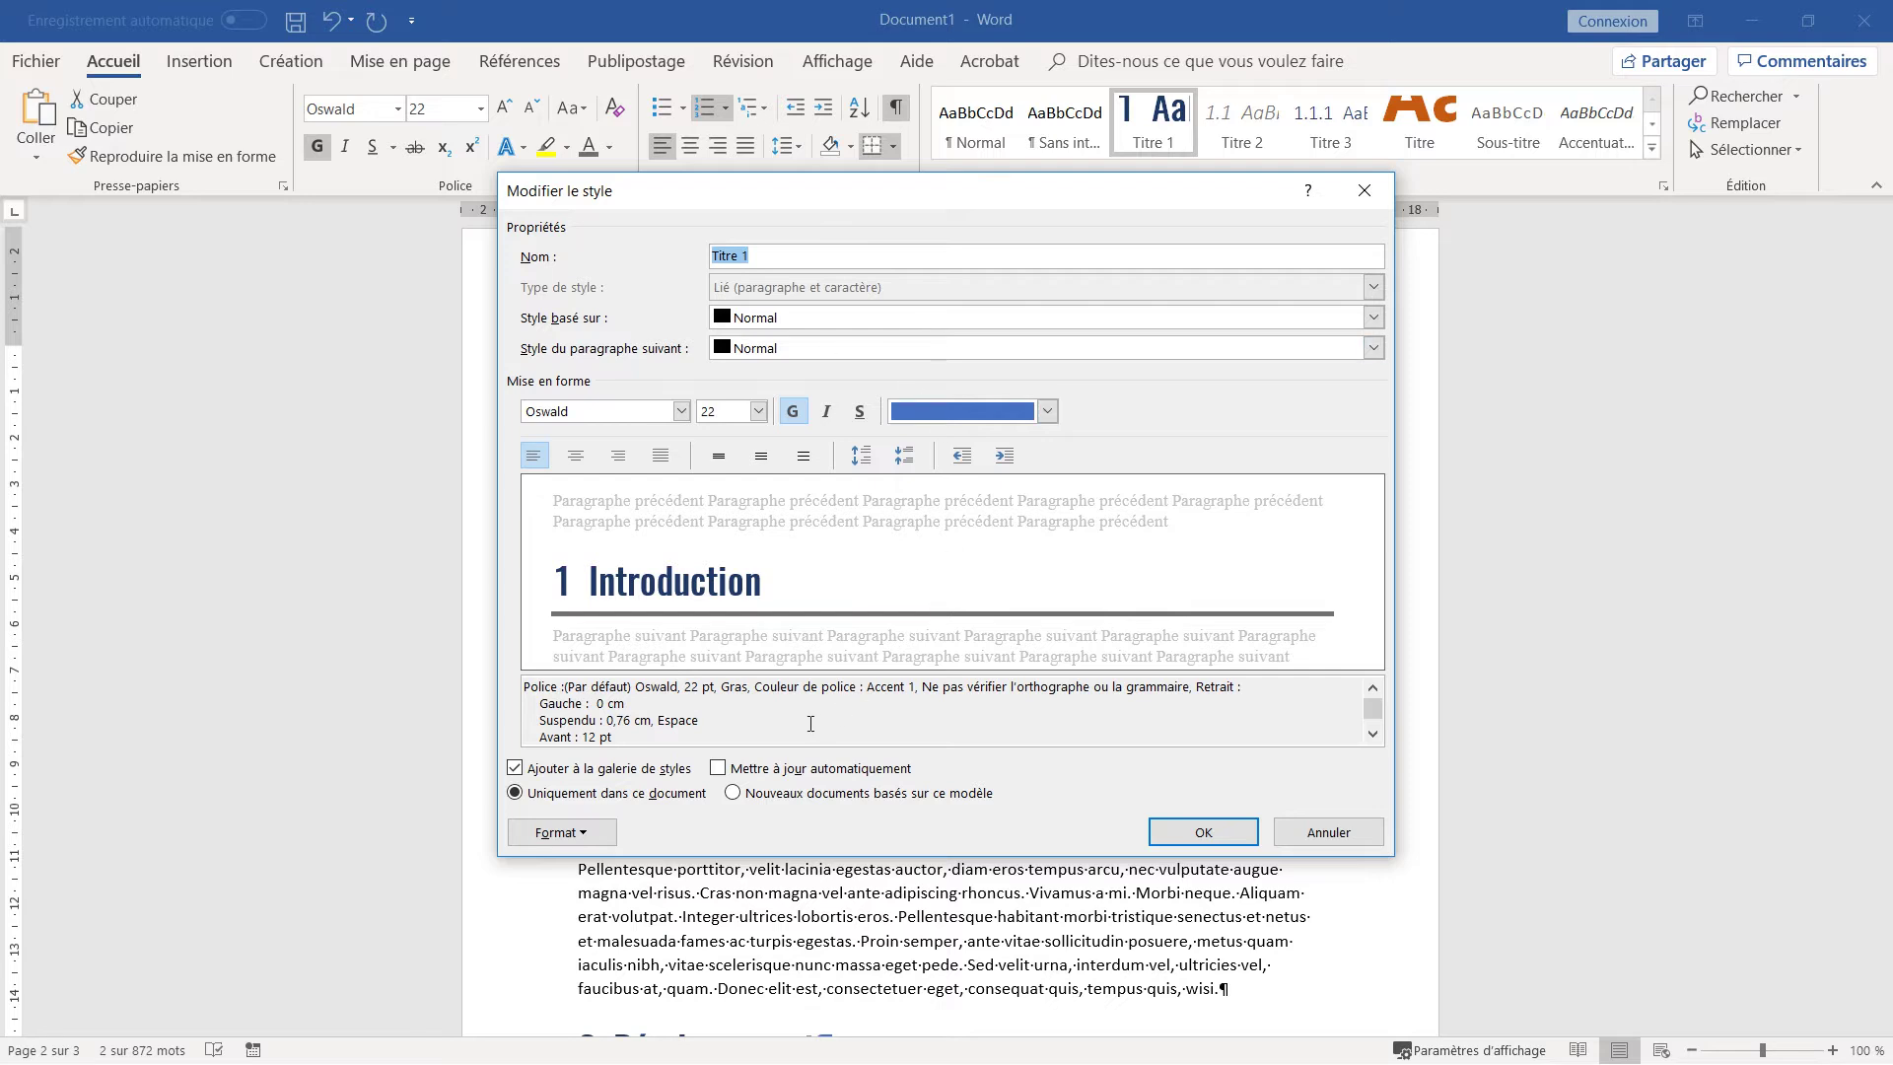
pyautogui.click(588, 838)
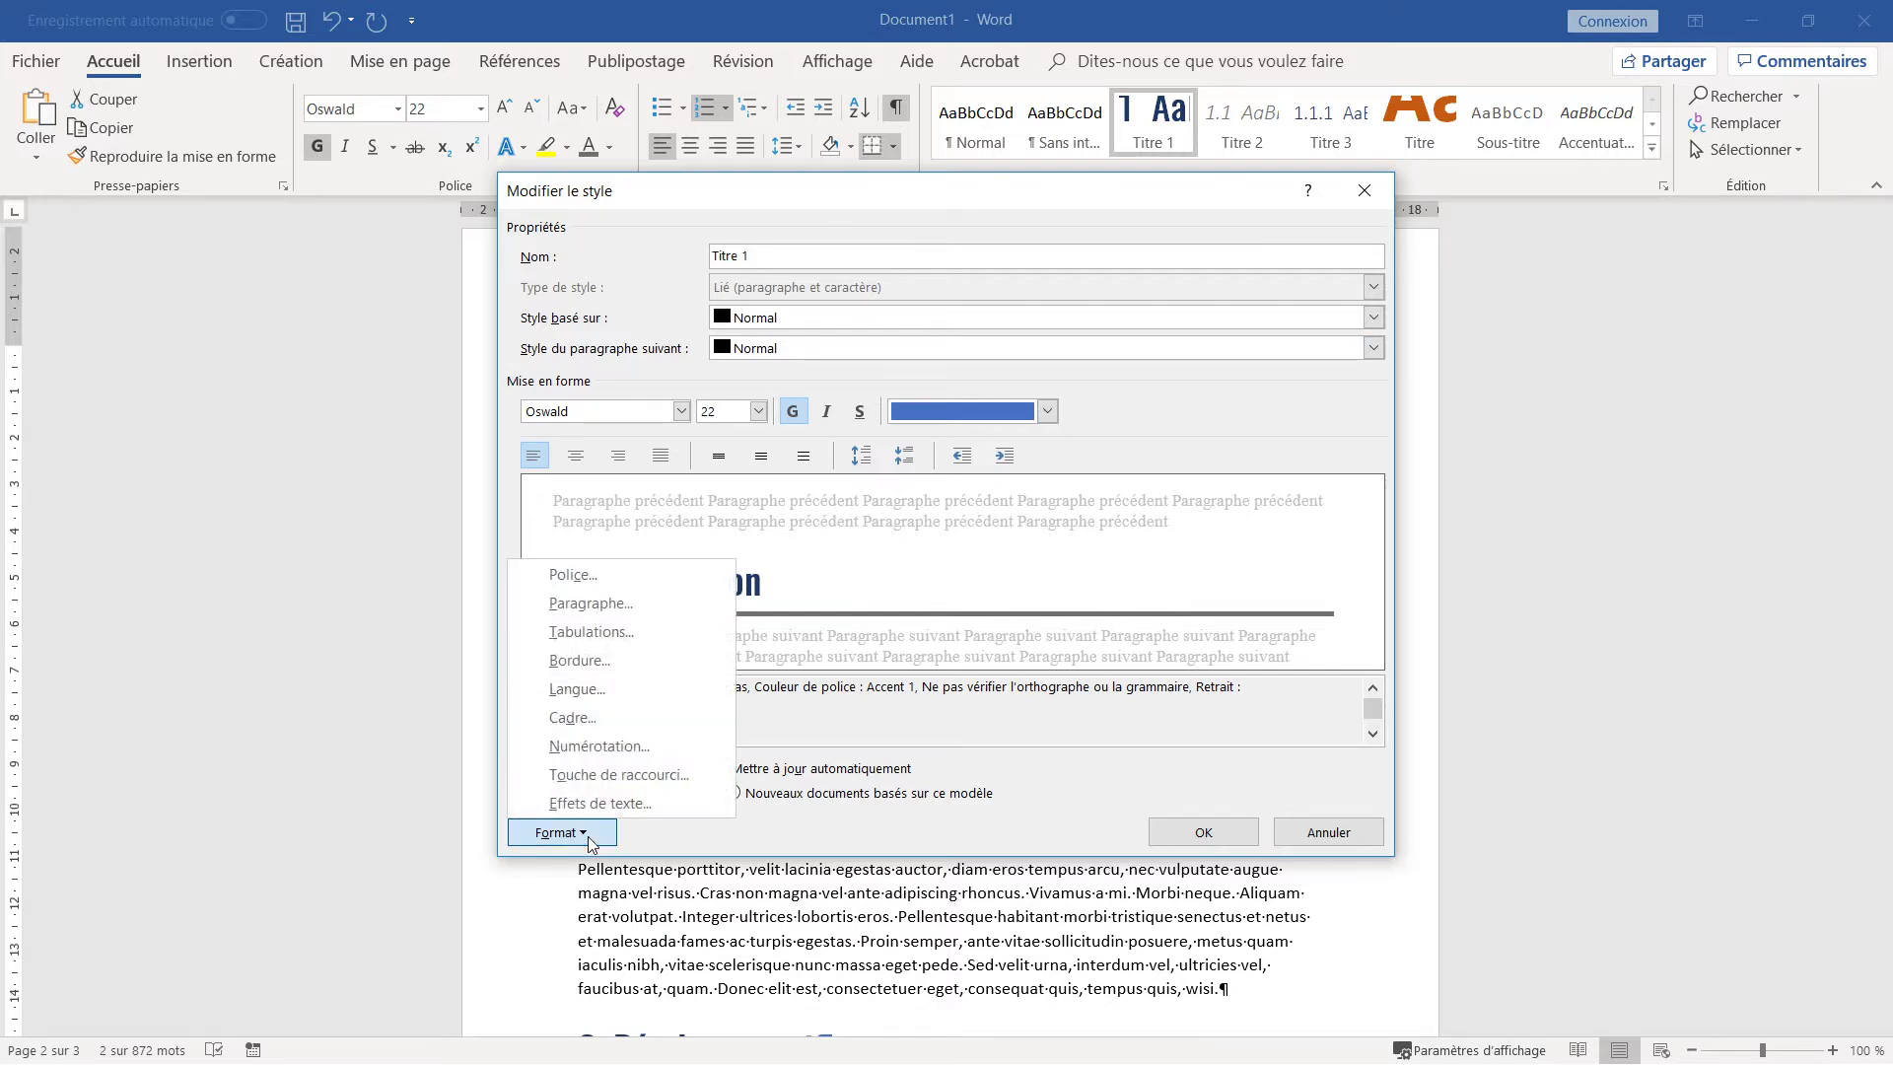
pyautogui.click(615, 610)
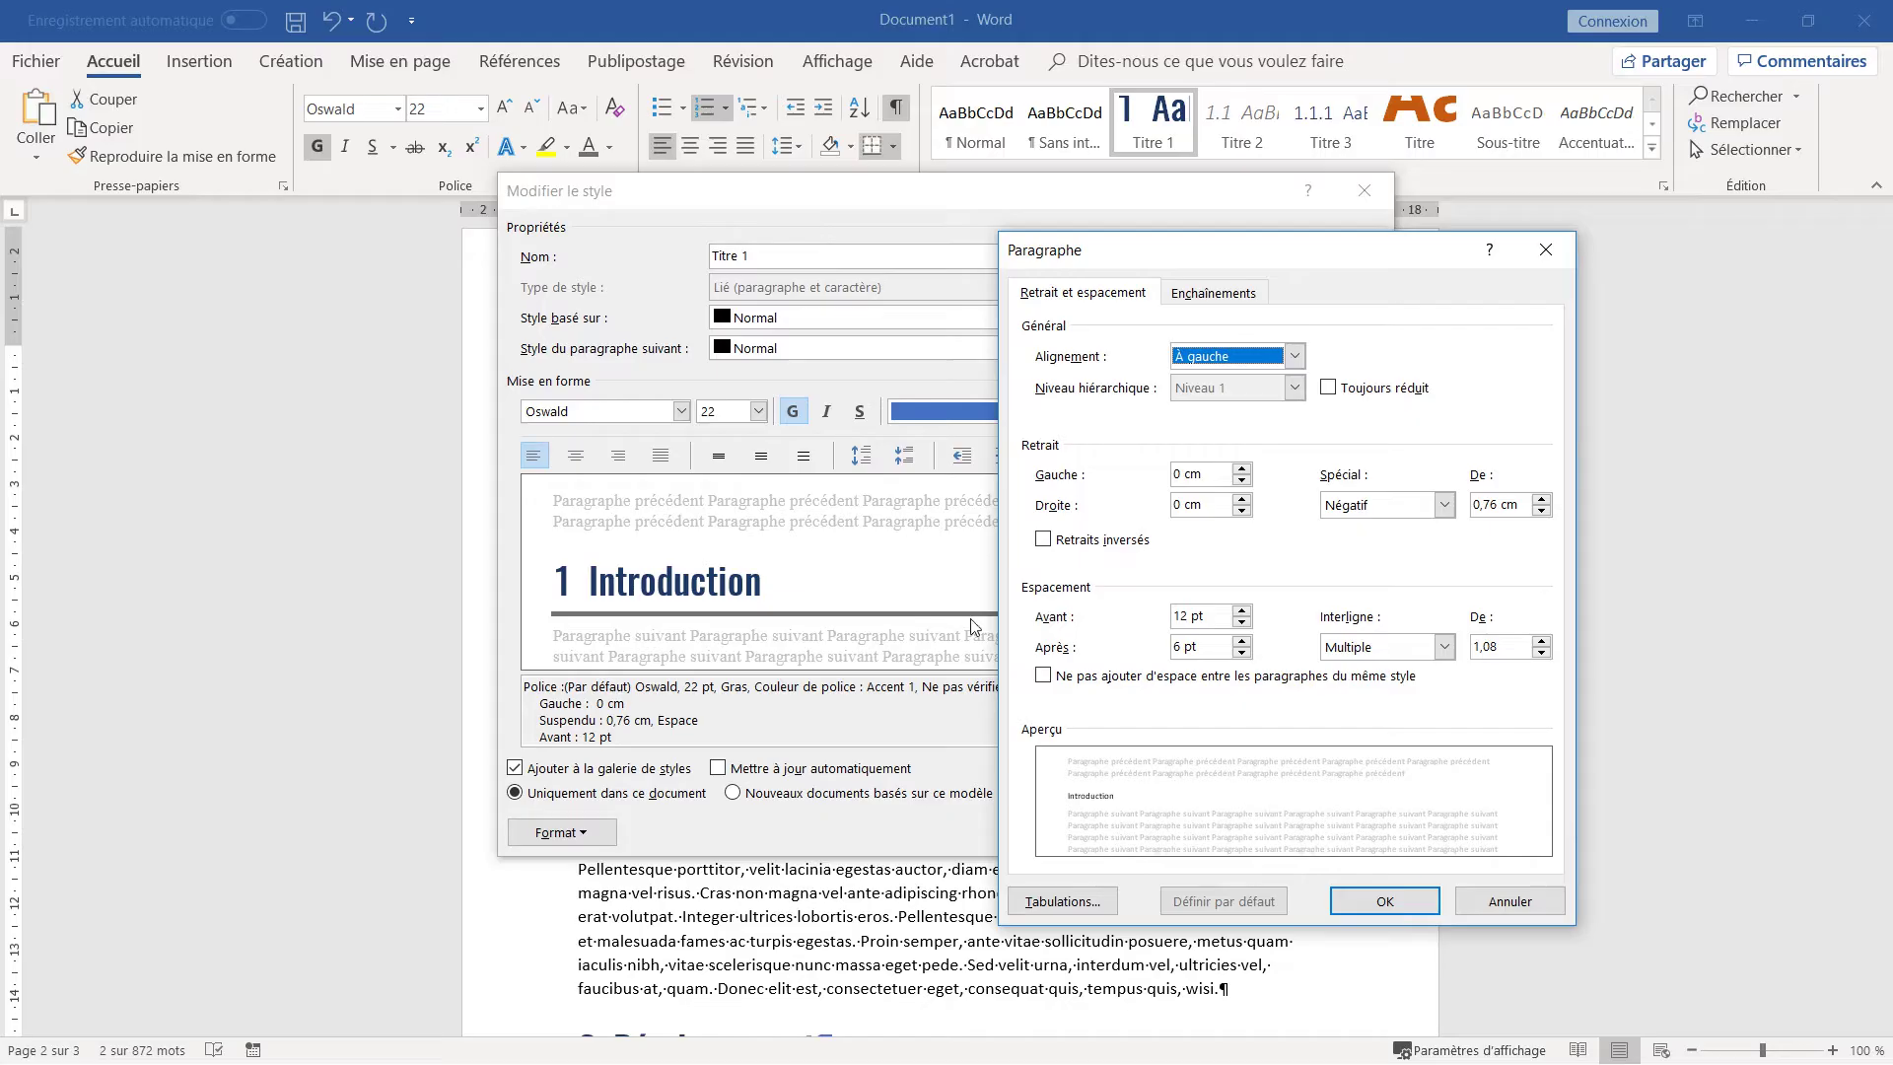
pyautogui.click(1238, 294)
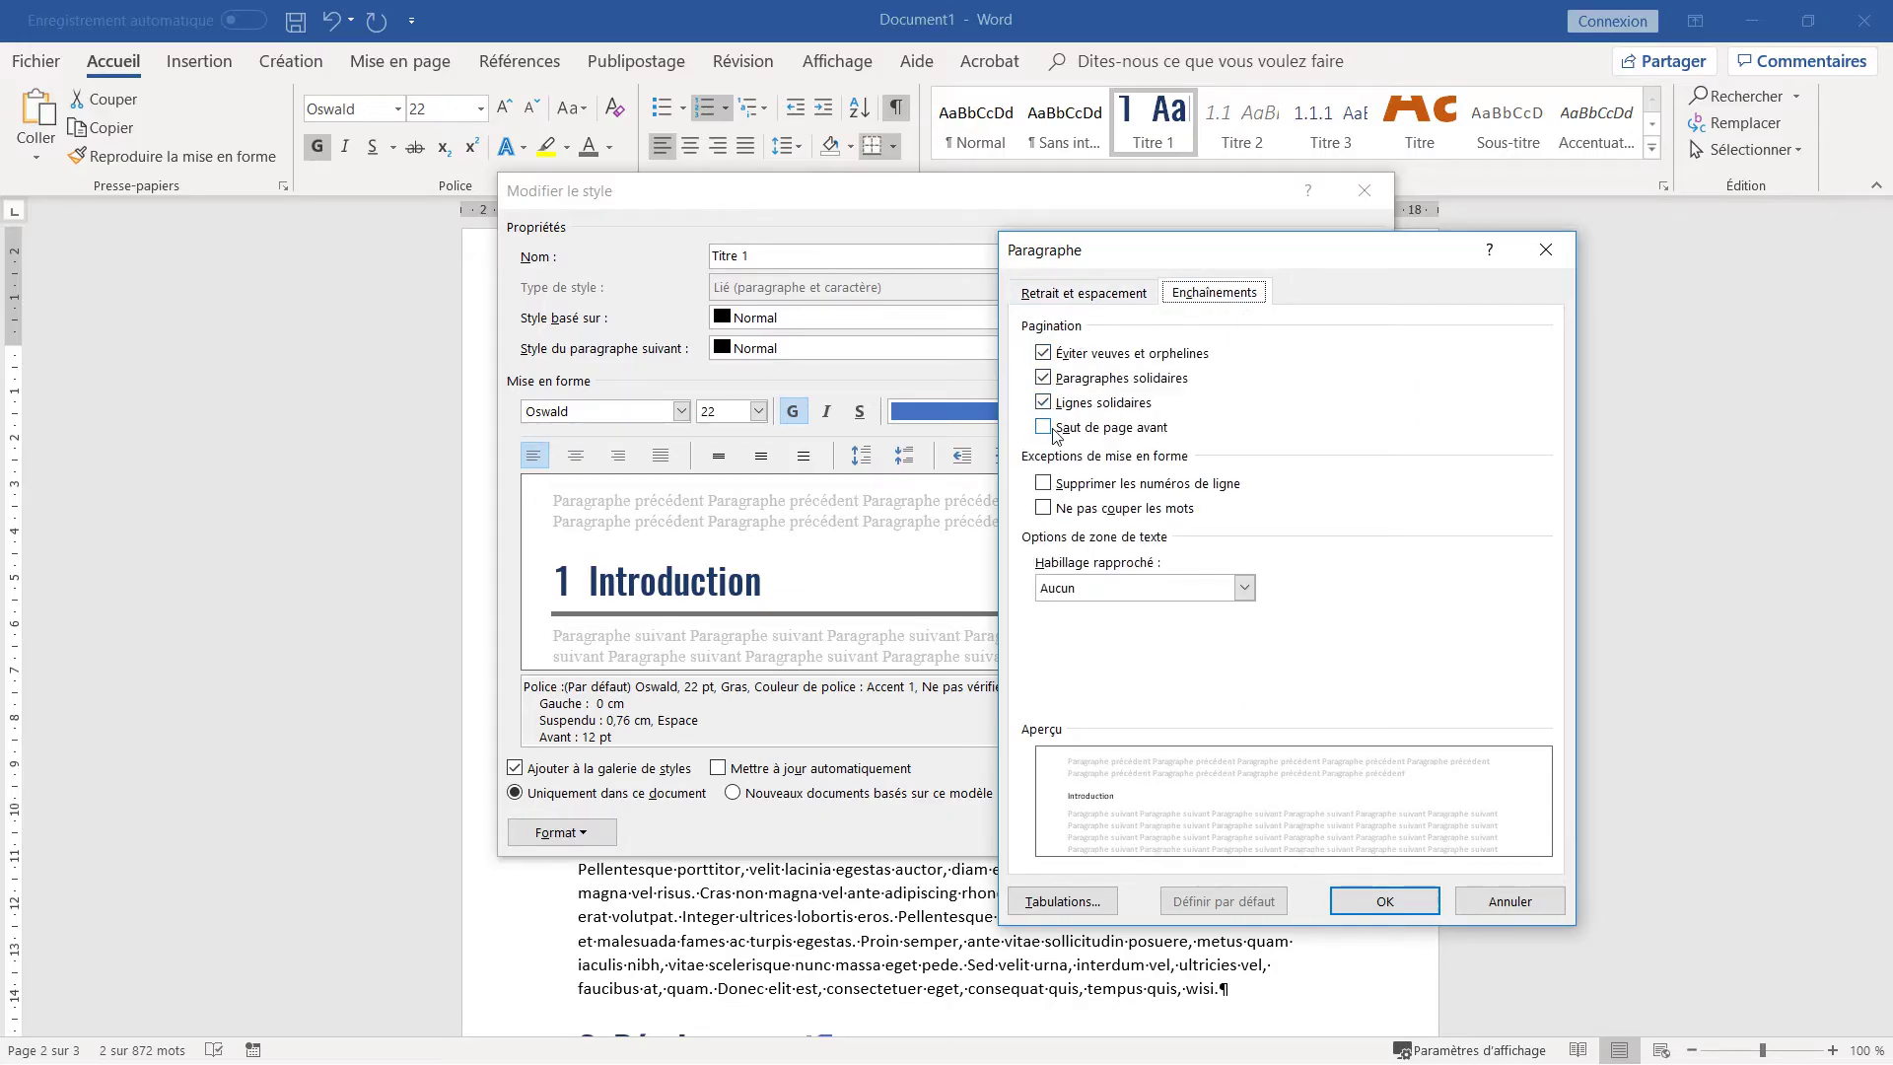
pyautogui.click(1143, 431)
pyautogui.click(1400, 904)
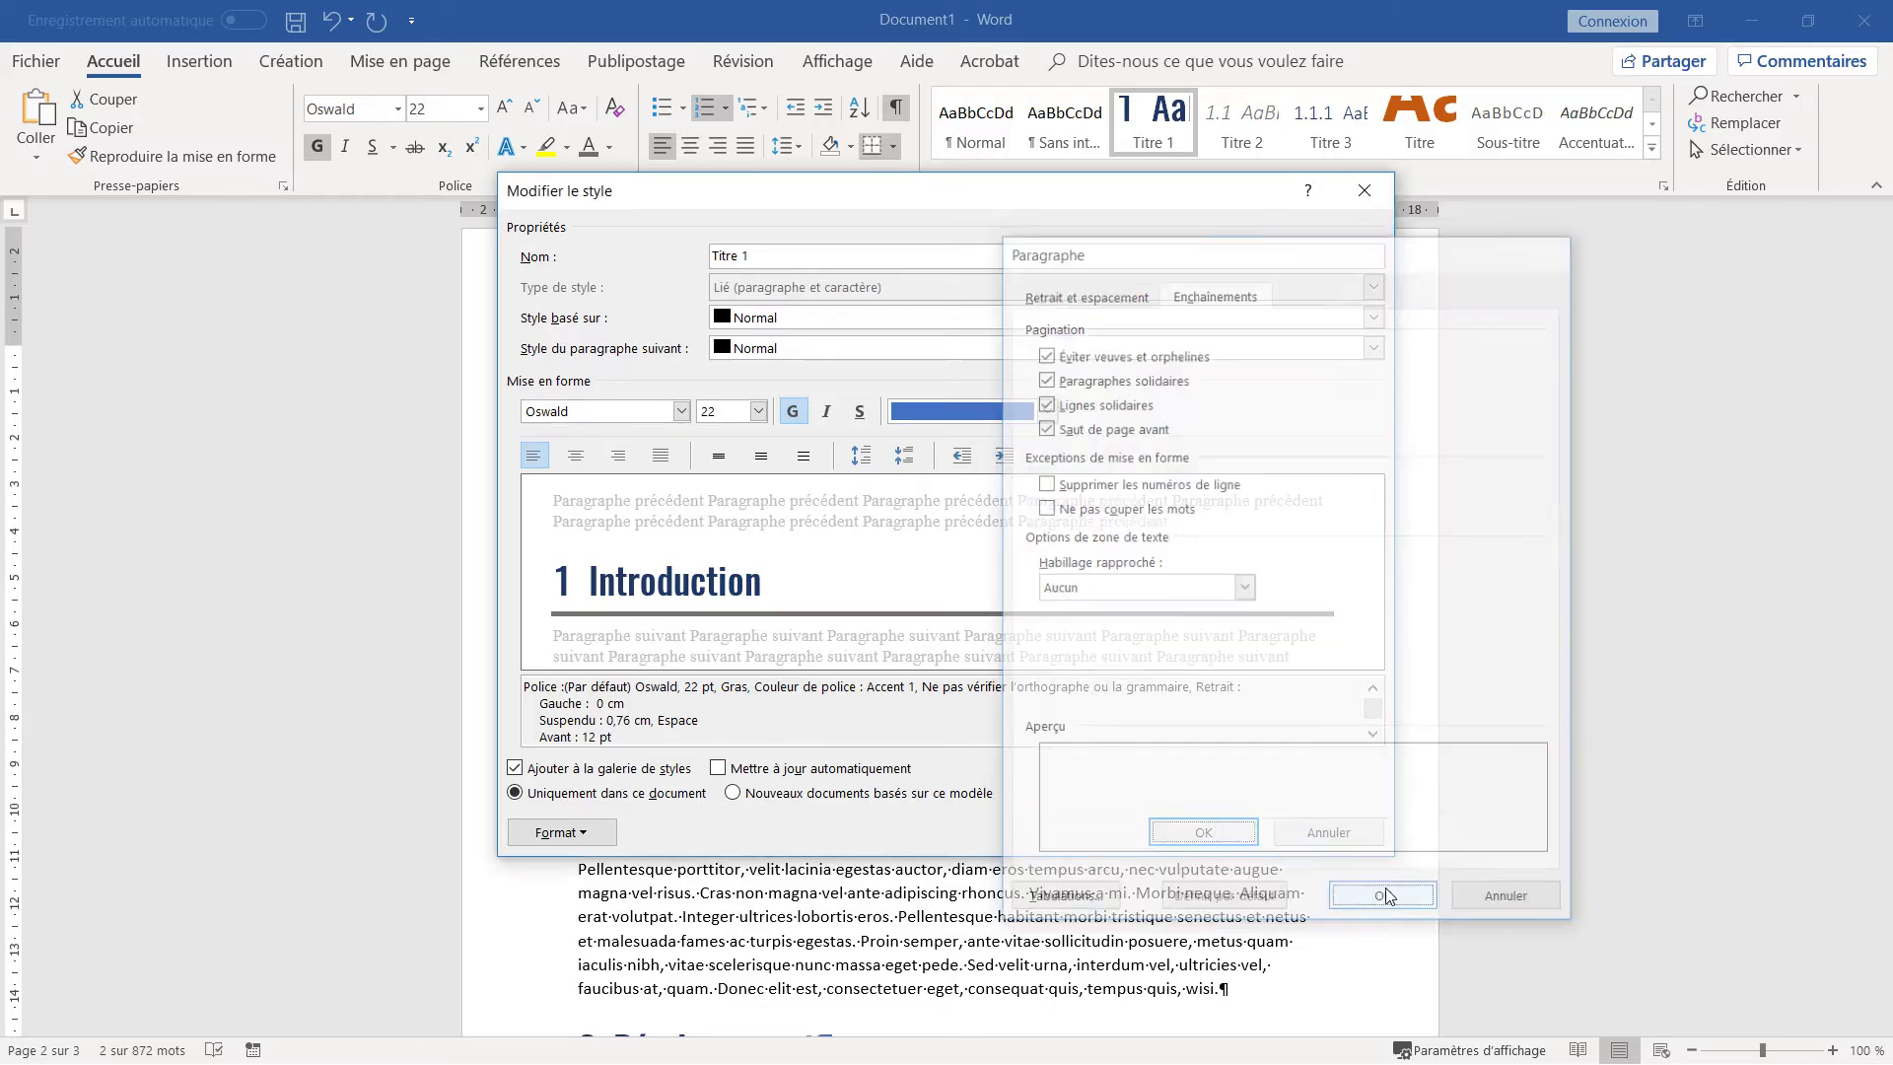
pyautogui.click(1228, 827)
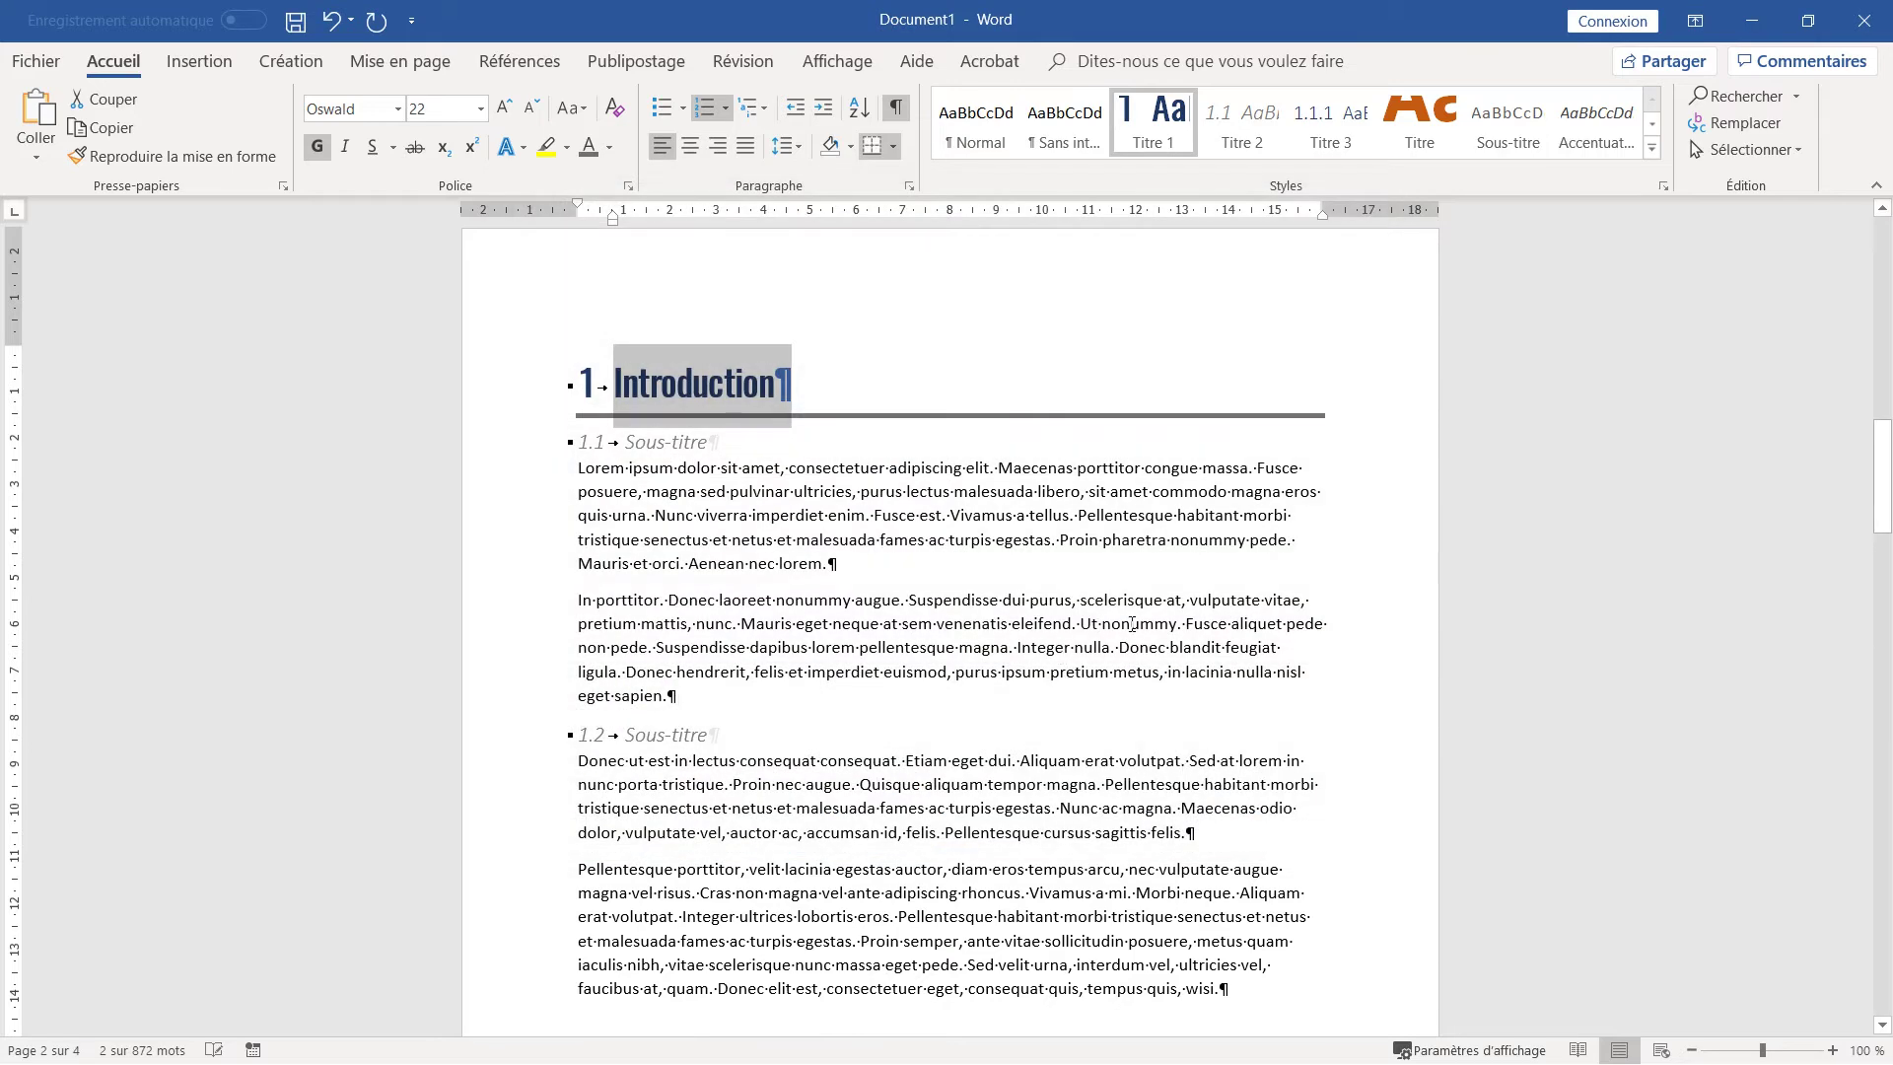
# - Check throughout the document where the Introduction, Développement and Conclusion headings start relative to the page breaks
pyautogui.scroll(-8, 867, 566)
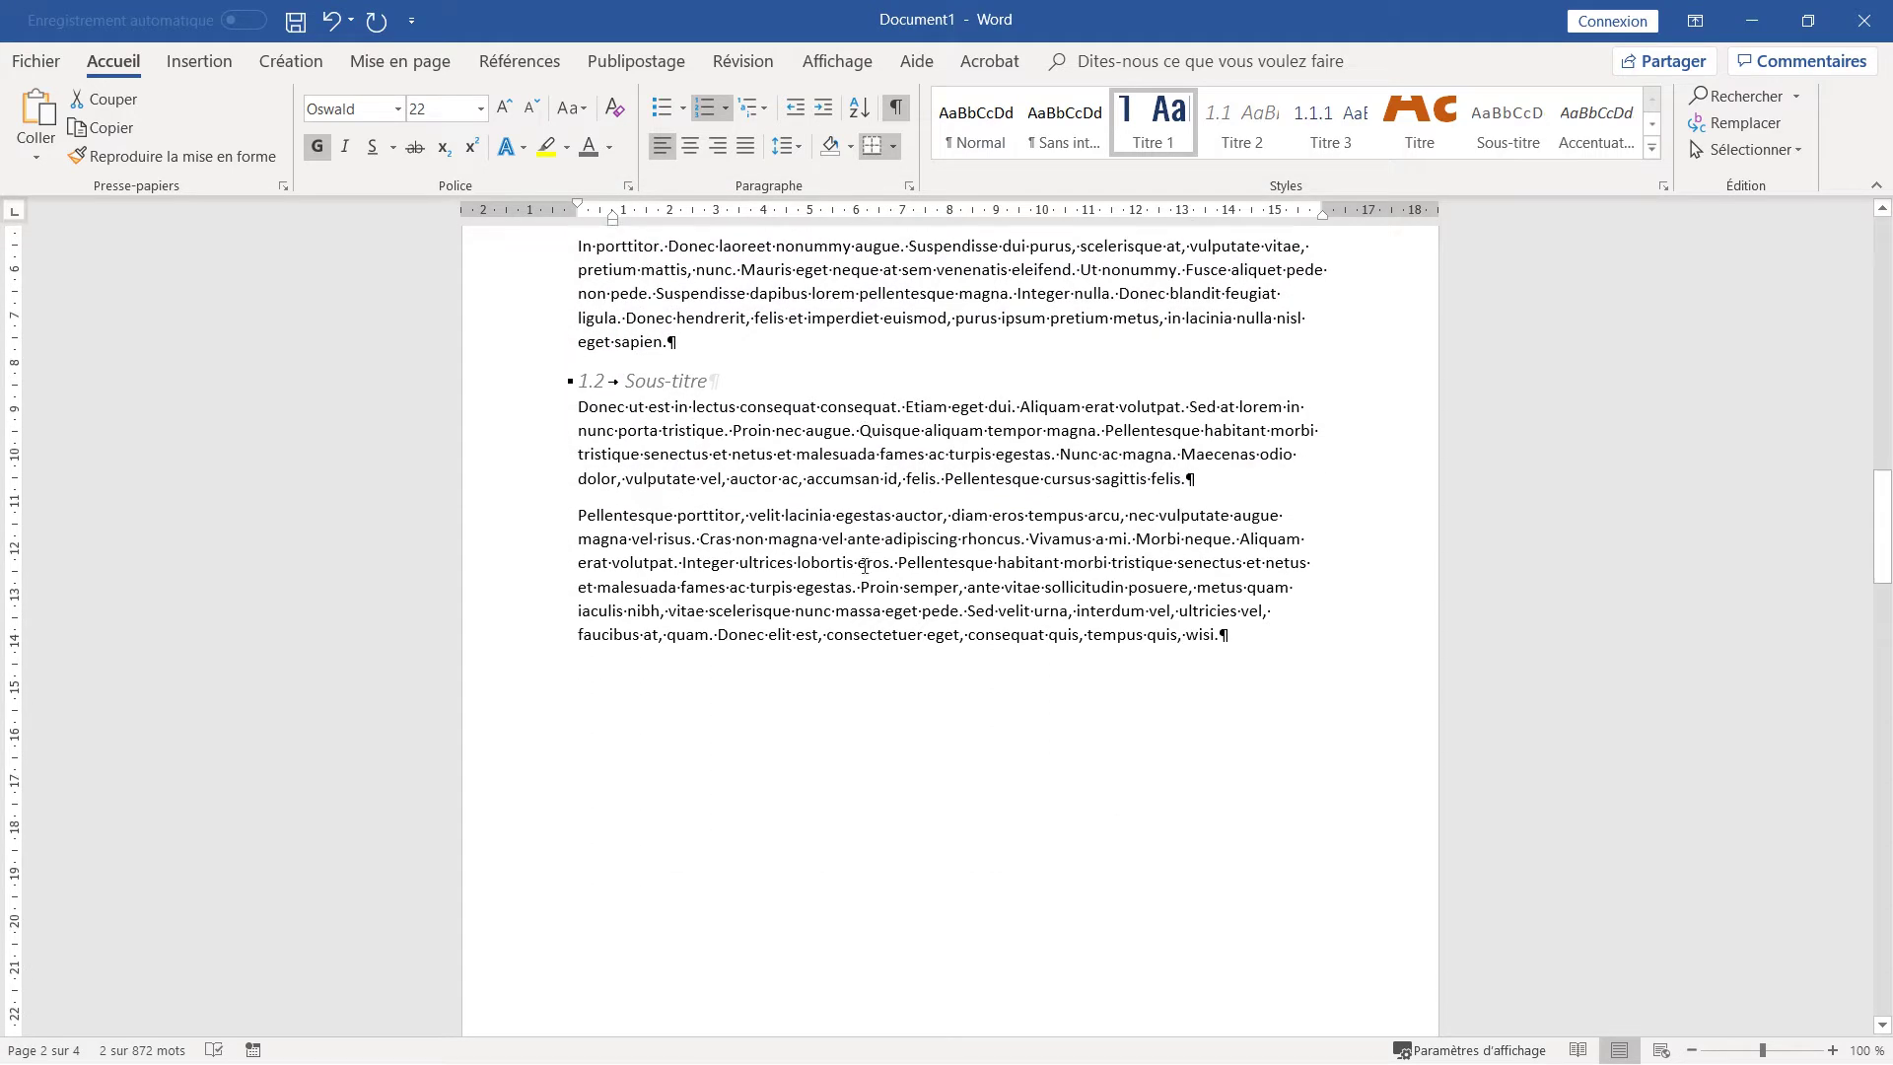
pyautogui.scroll(-2, 865, 566)
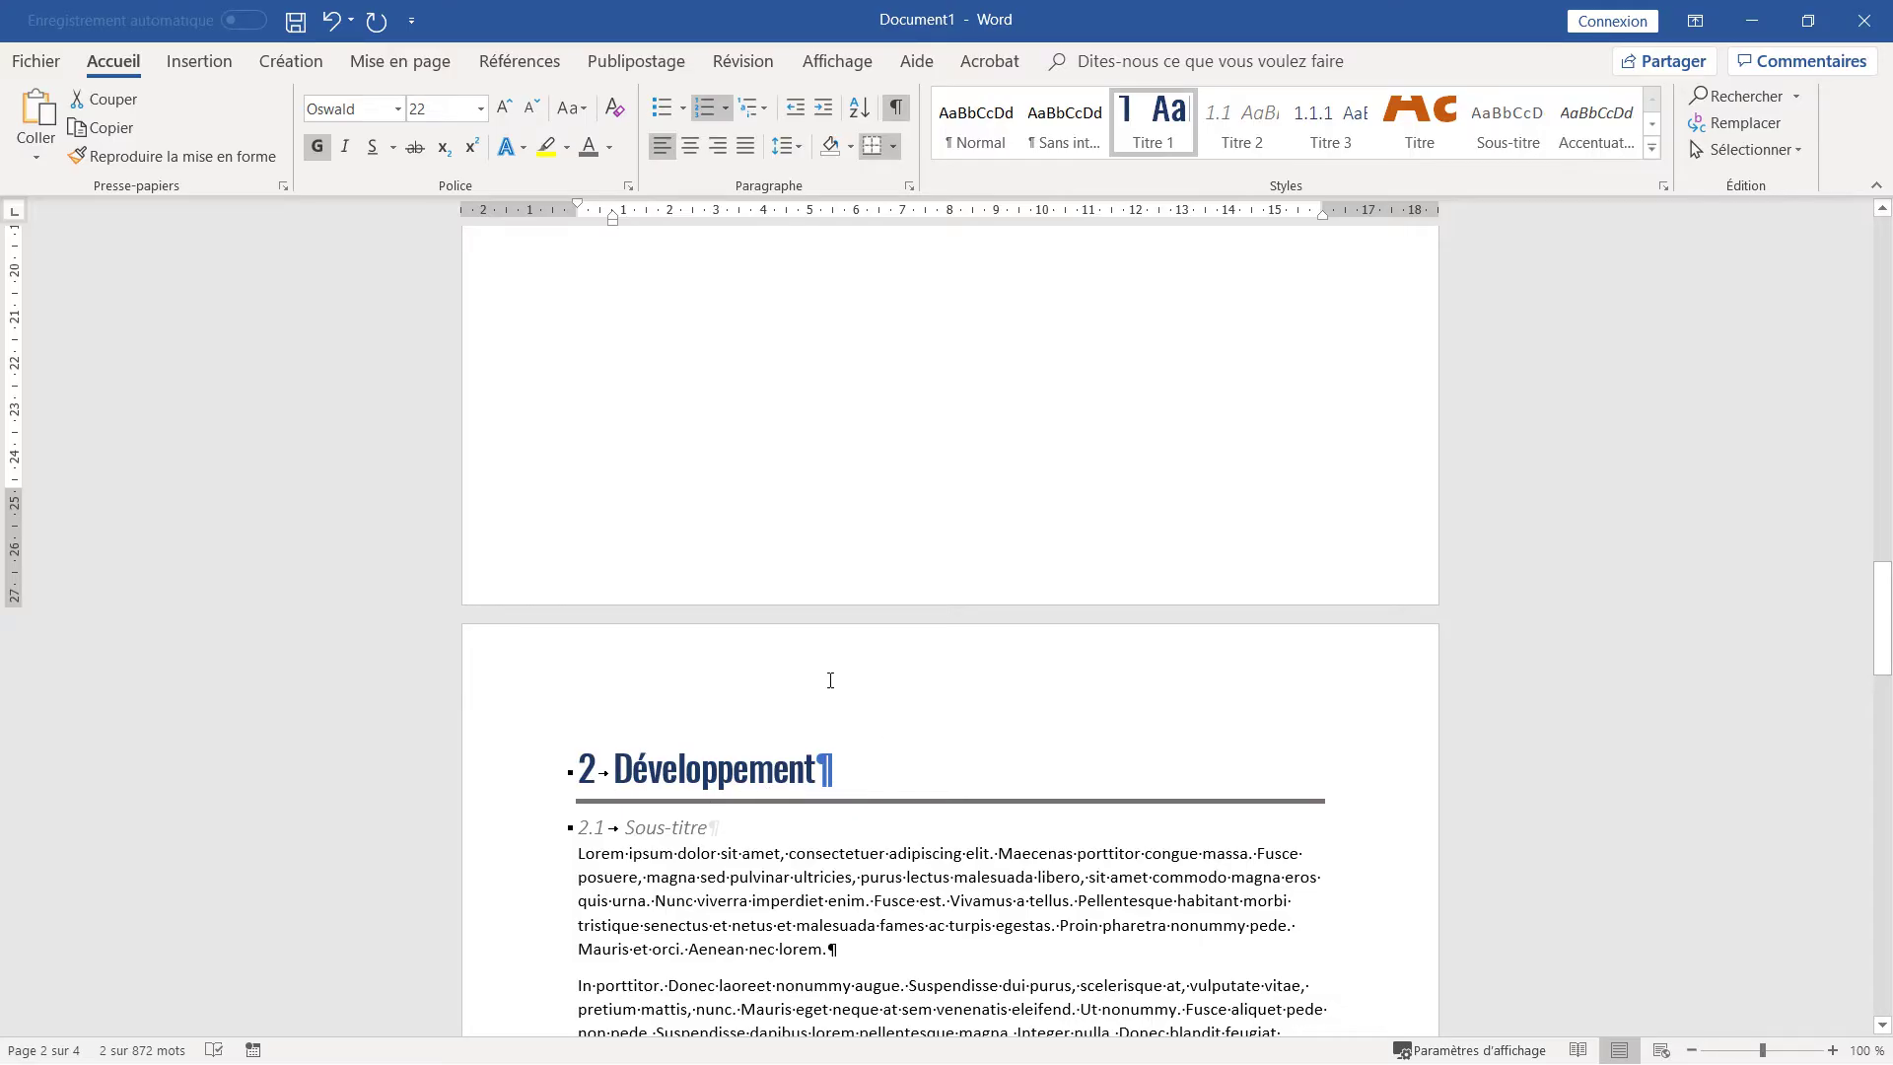
pyautogui.scroll(-12, 831, 680)
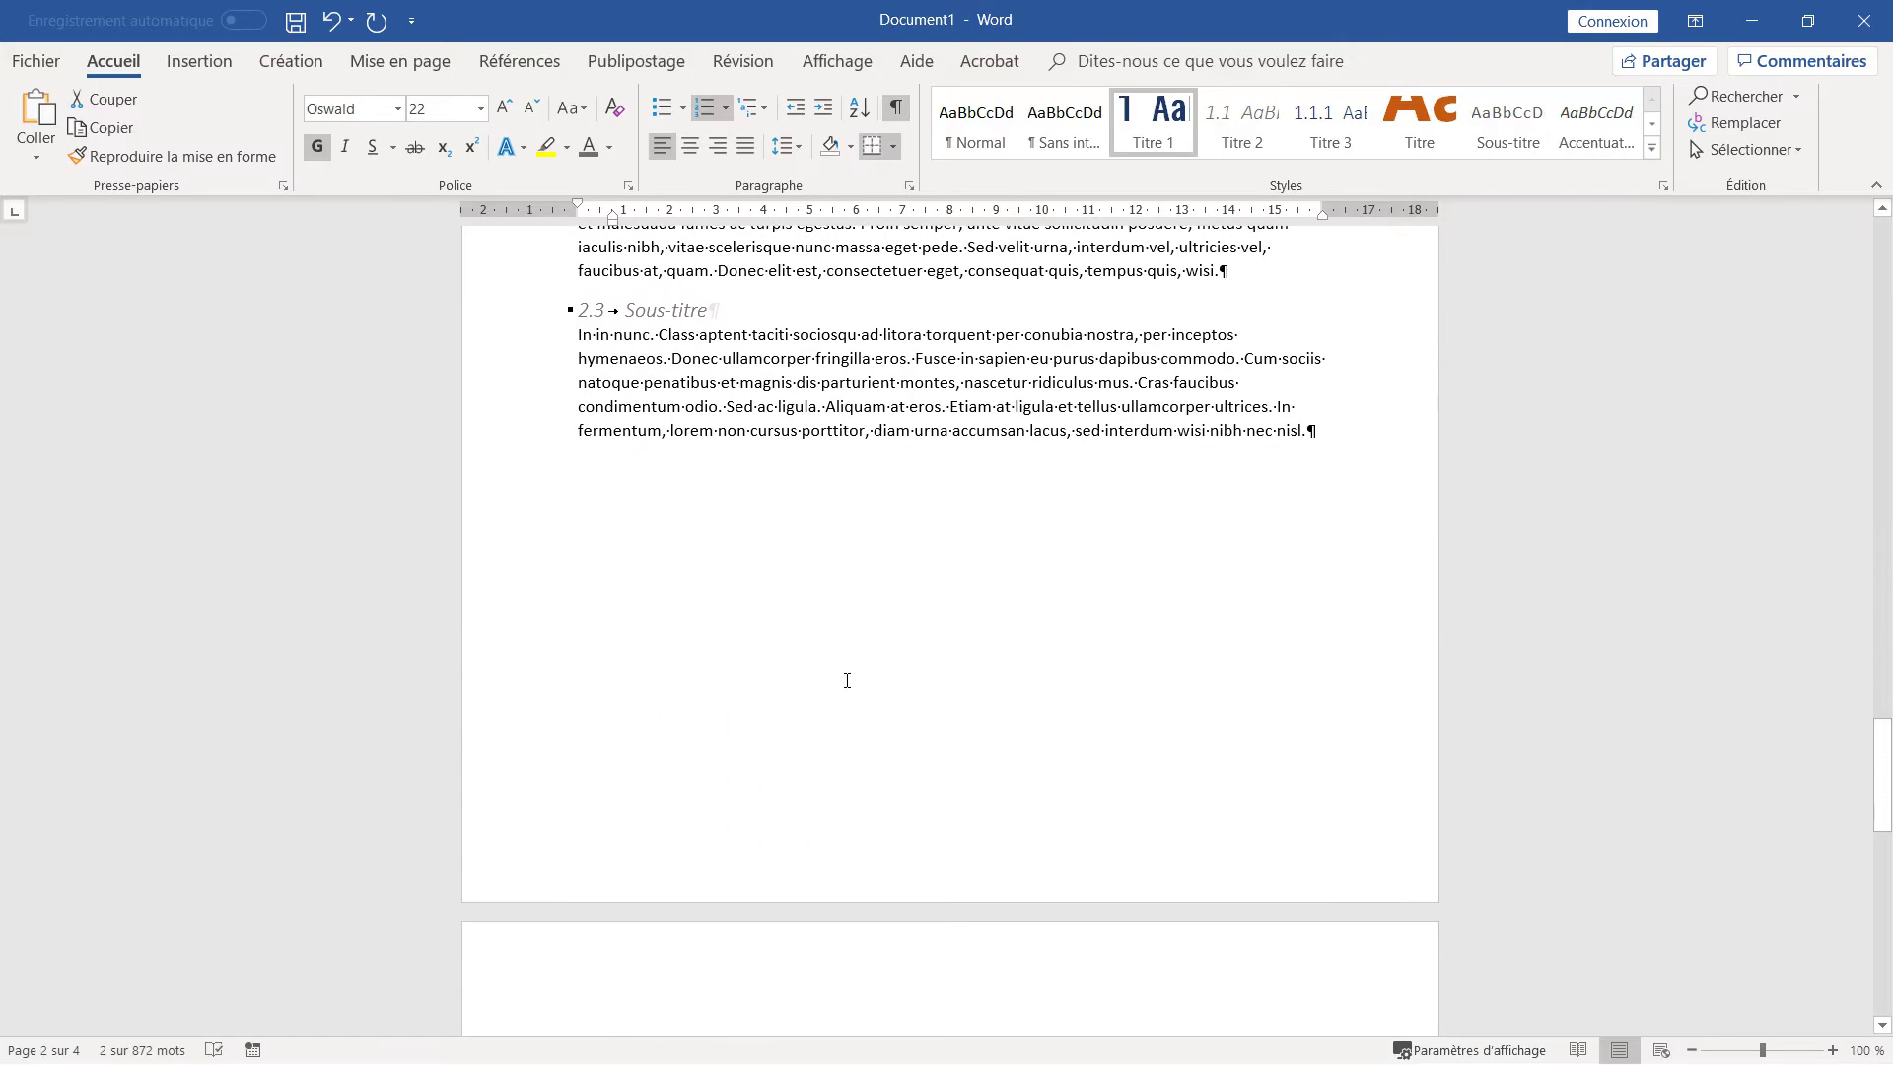
pyautogui.scroll(-1, 846, 680)
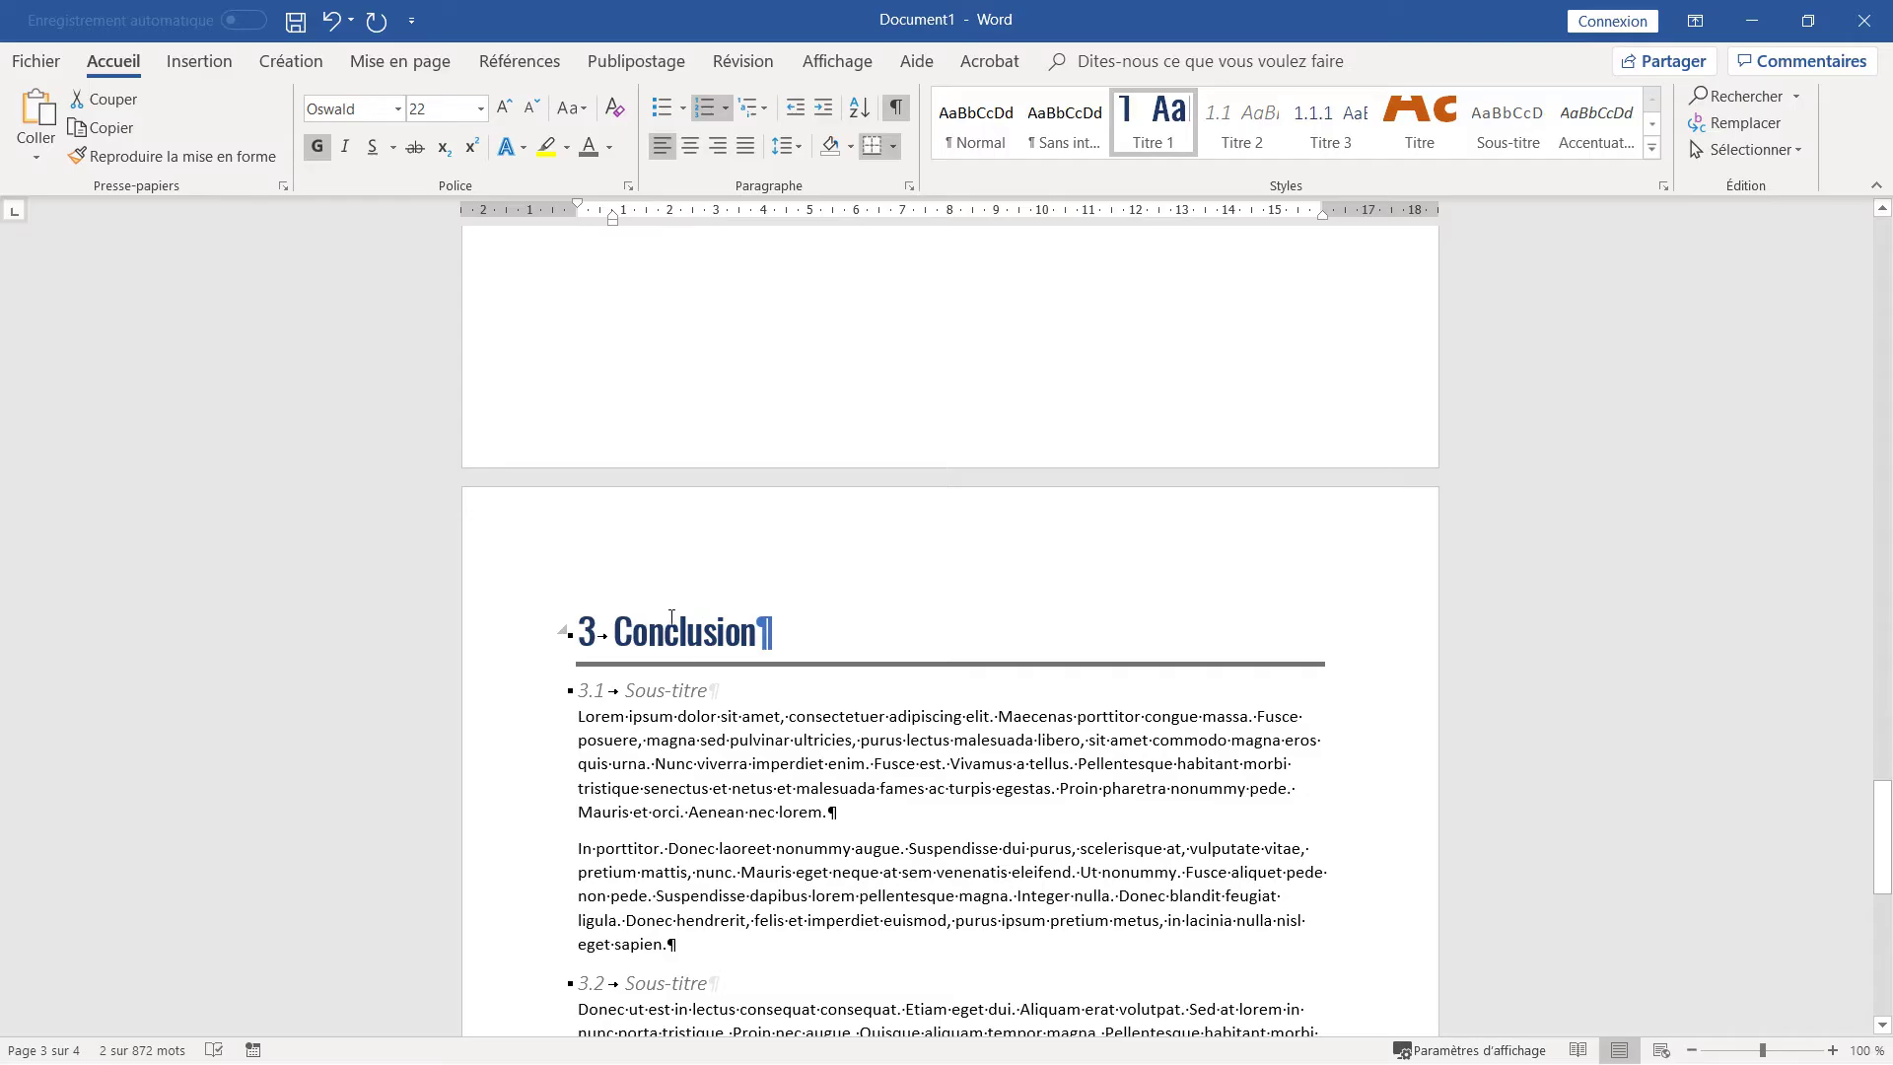
pyautogui.scroll(5, 682, 623)
pyautogui.scroll(-3, 875, 605)
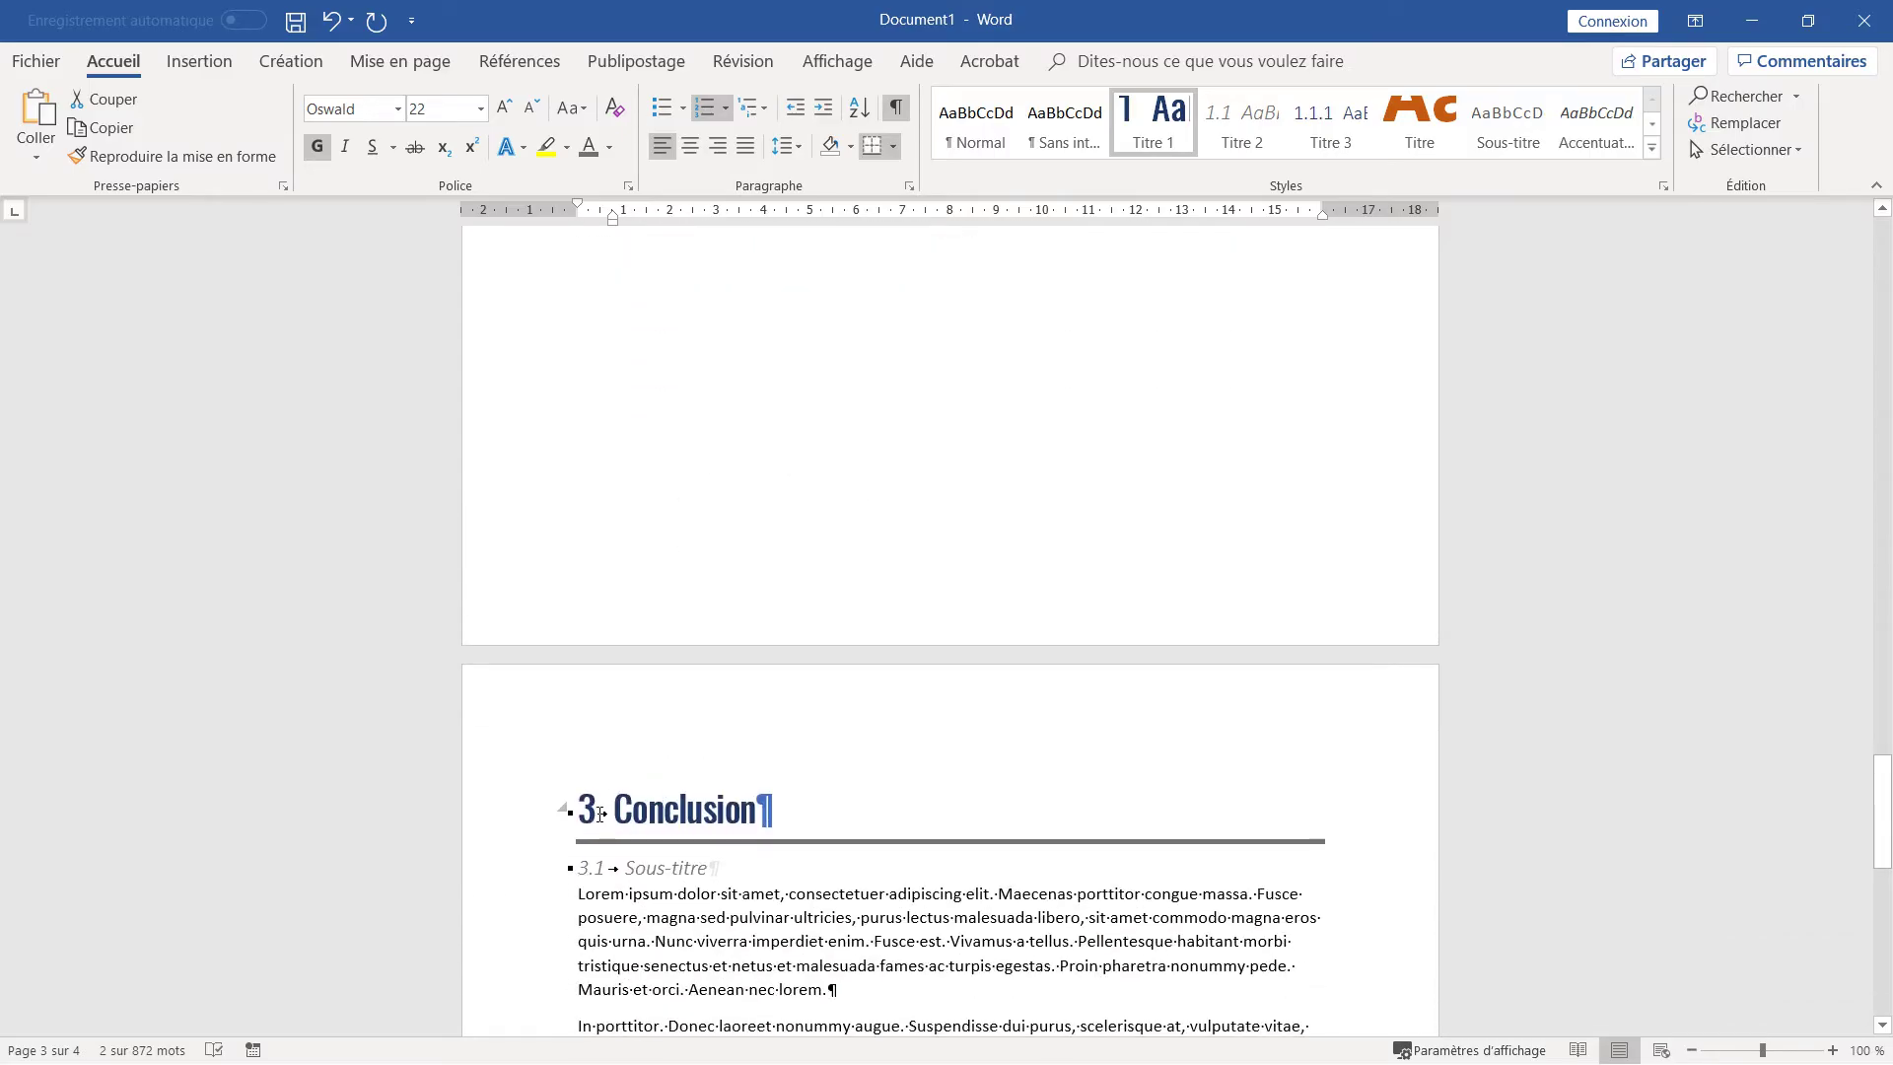
pyautogui.scroll(10, 691, 917)
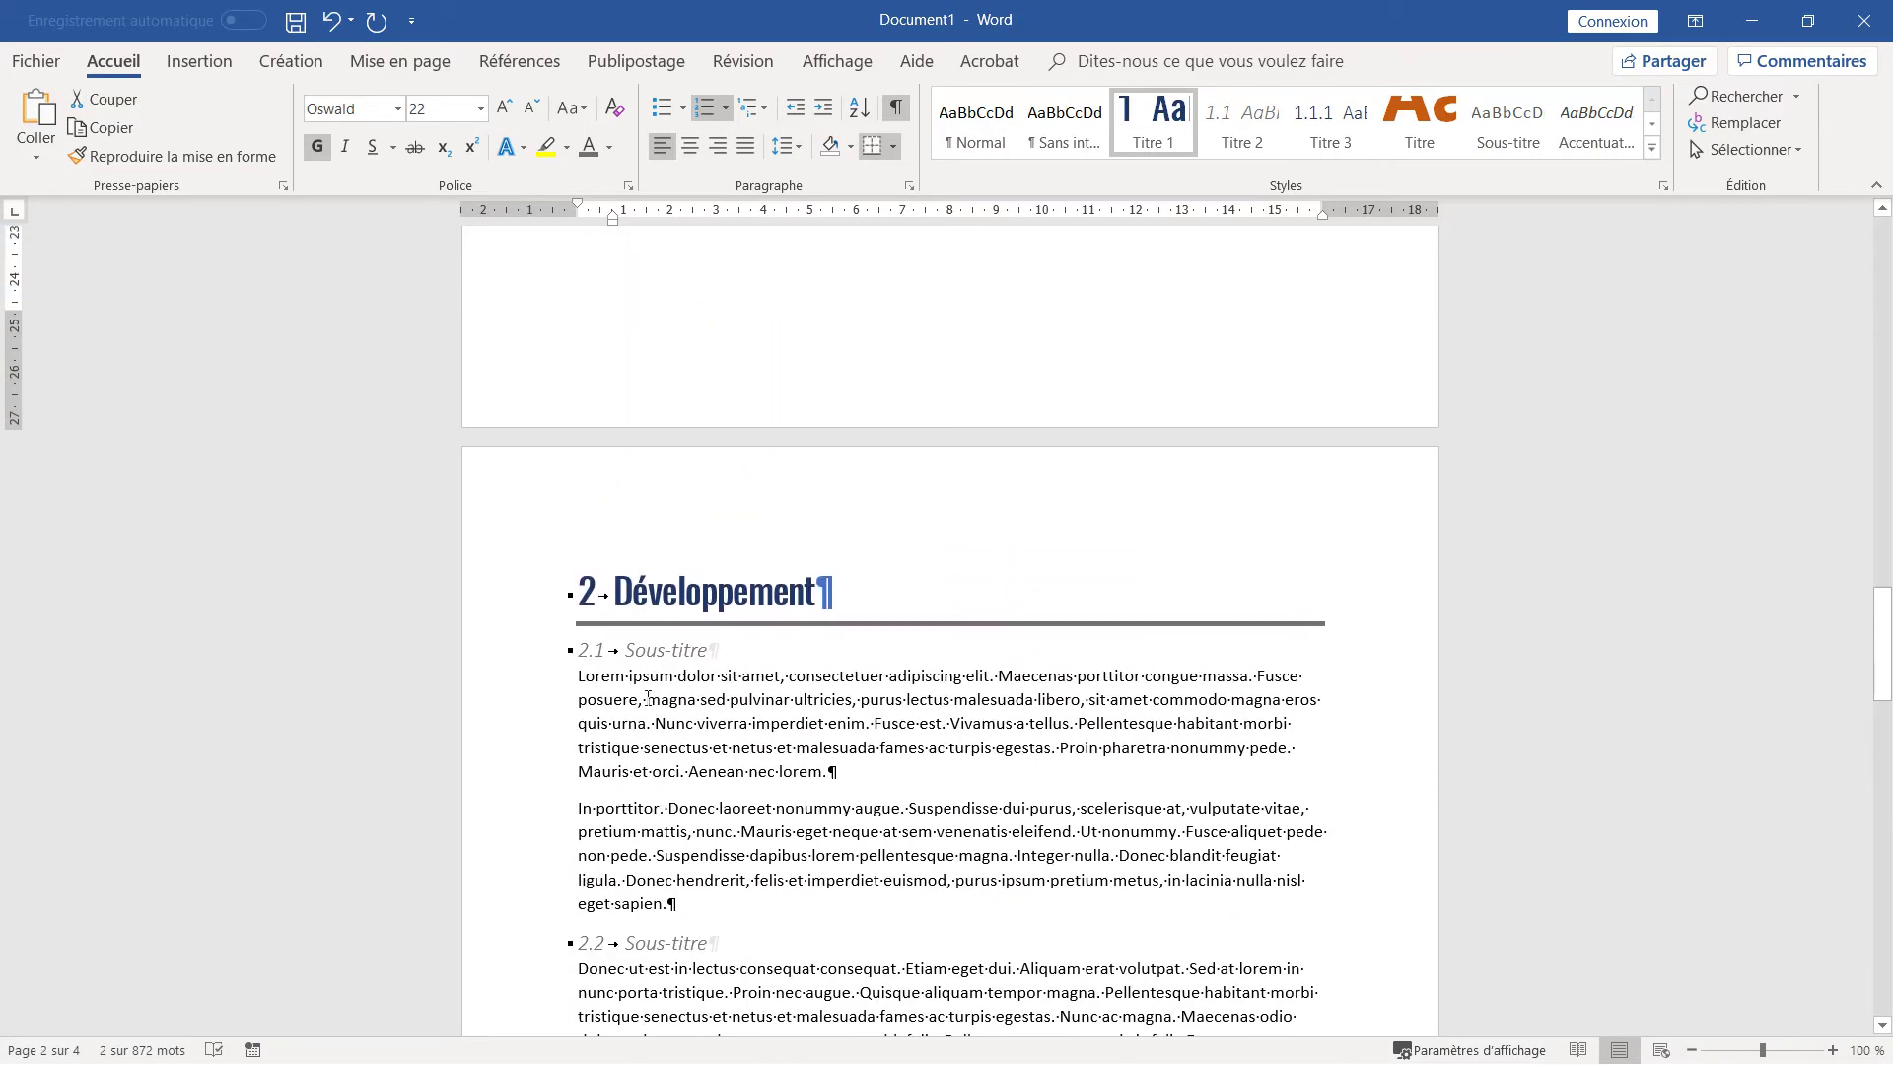
pyautogui.scroll(8, 946, 592)
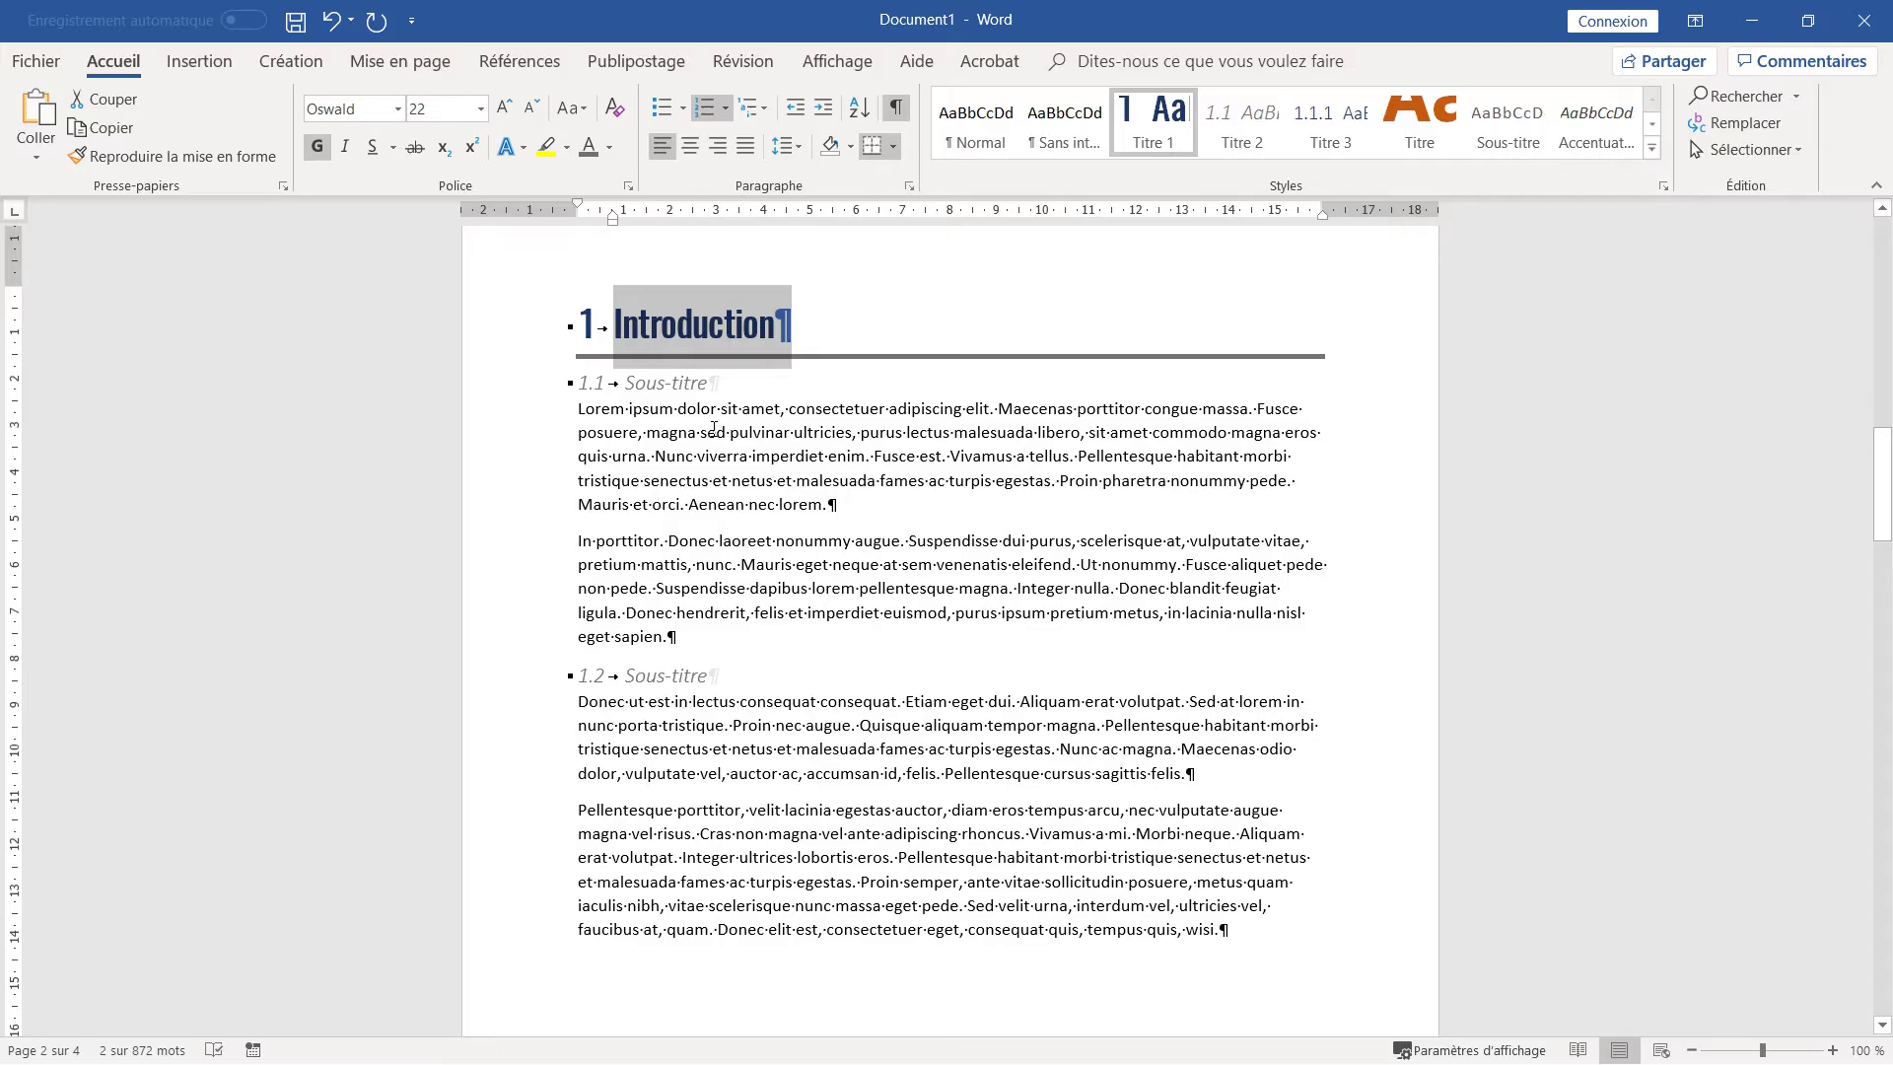
# - Save the document's current styles as the MesStyles.dotx style set, replacing the existing file
pyautogui.click(291, 61)
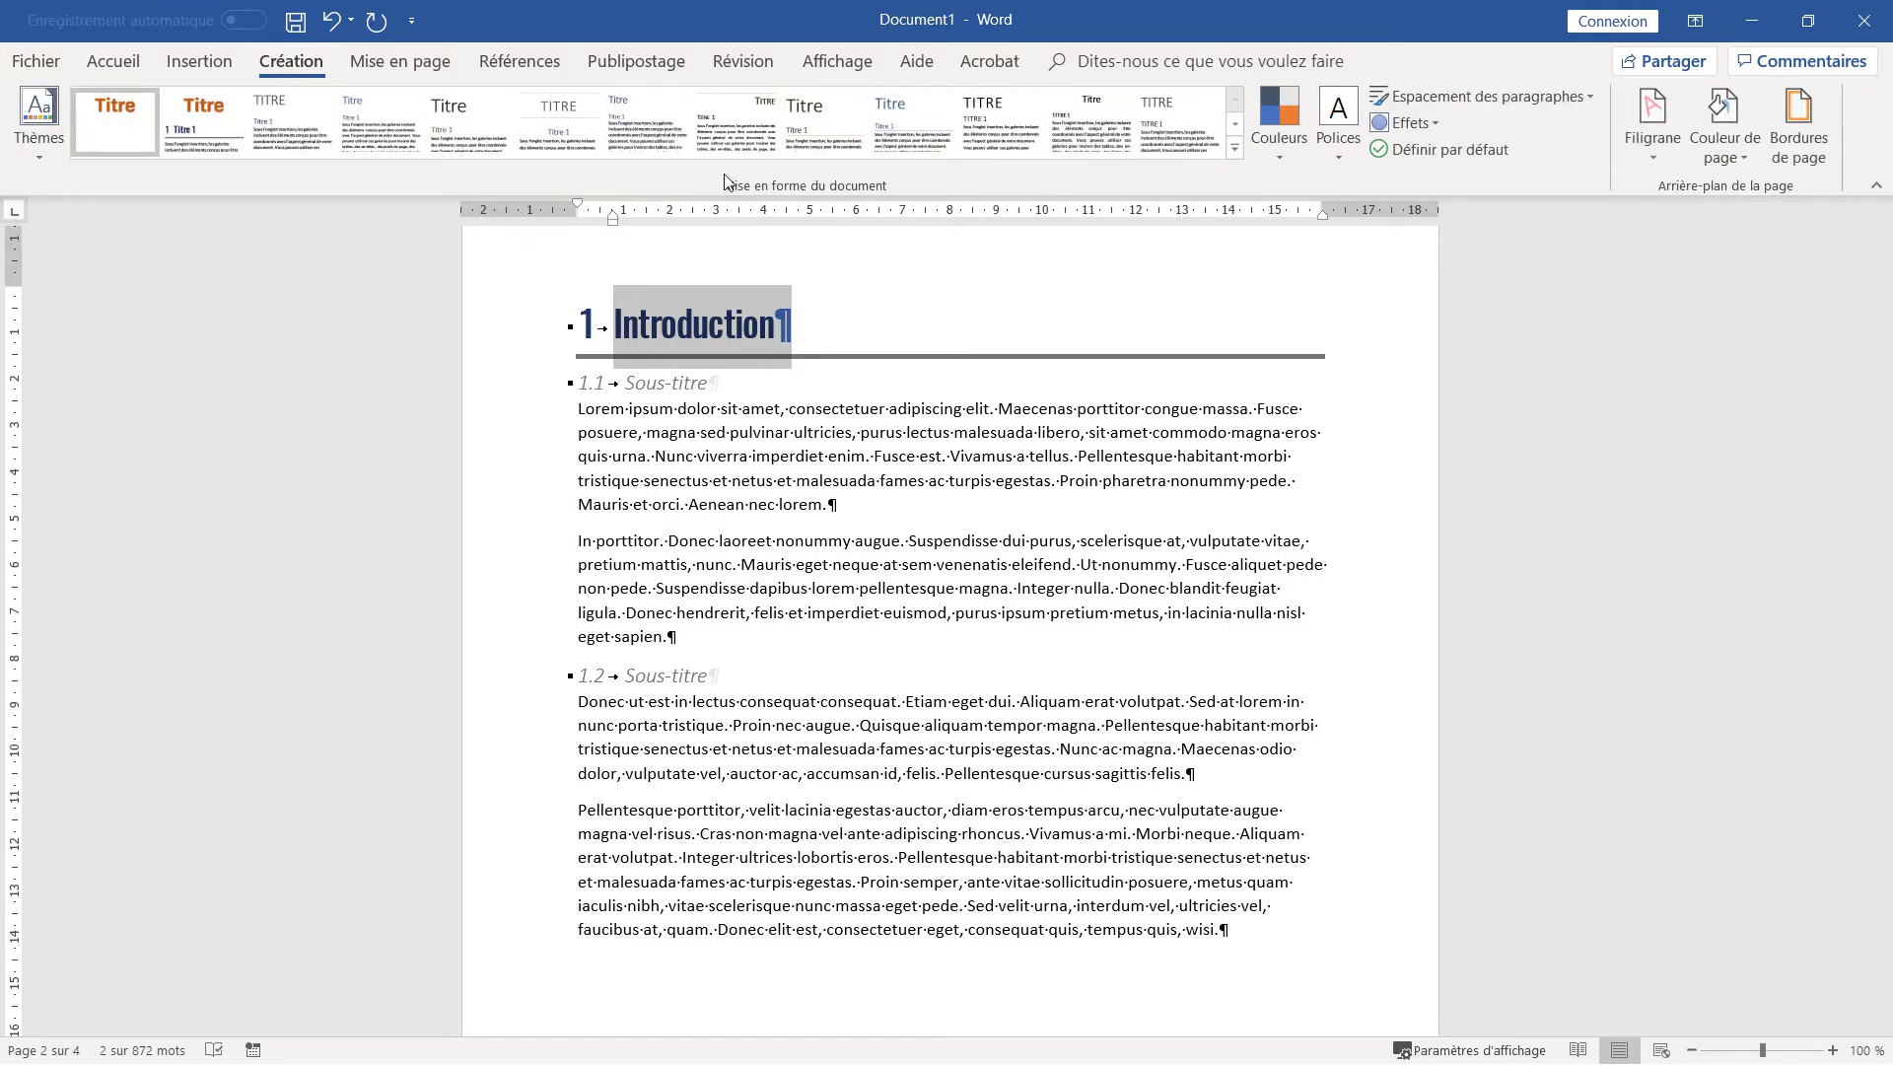
pyautogui.click(1236, 146)
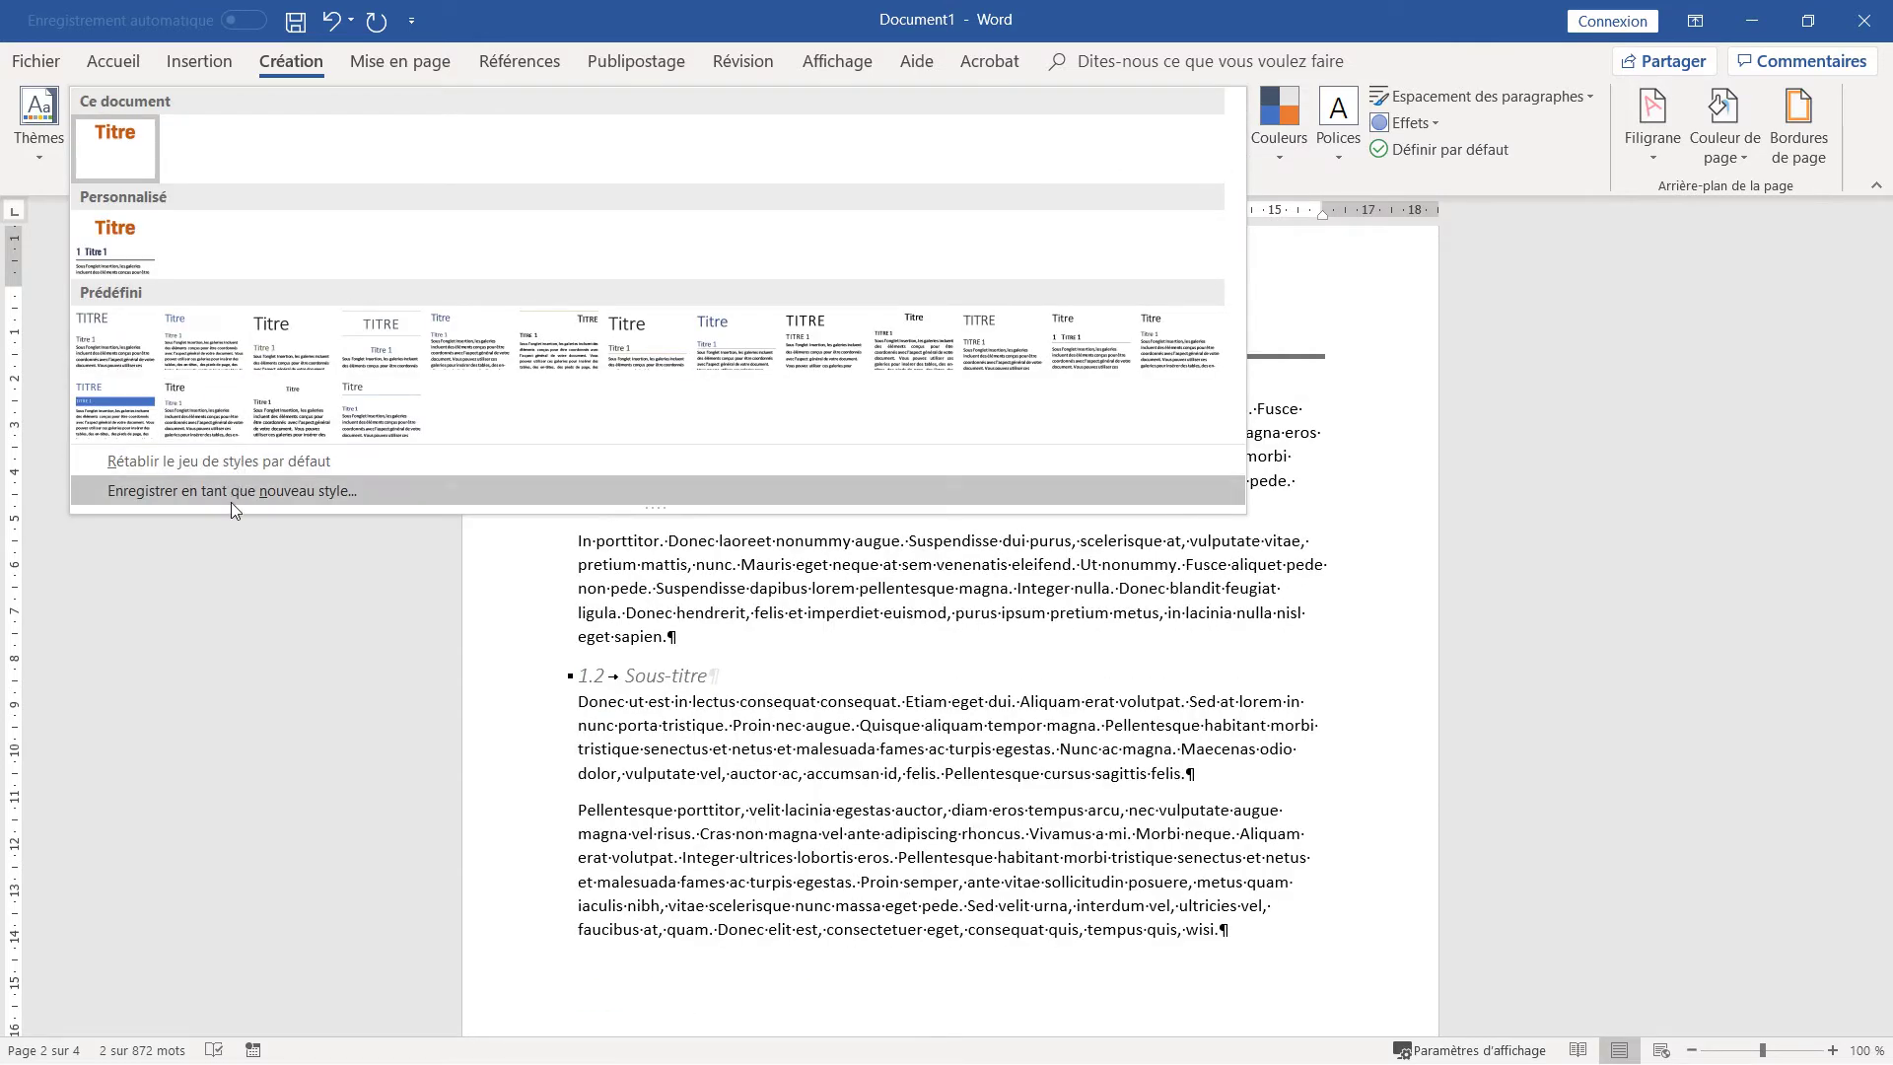
pyautogui.click(241, 499)
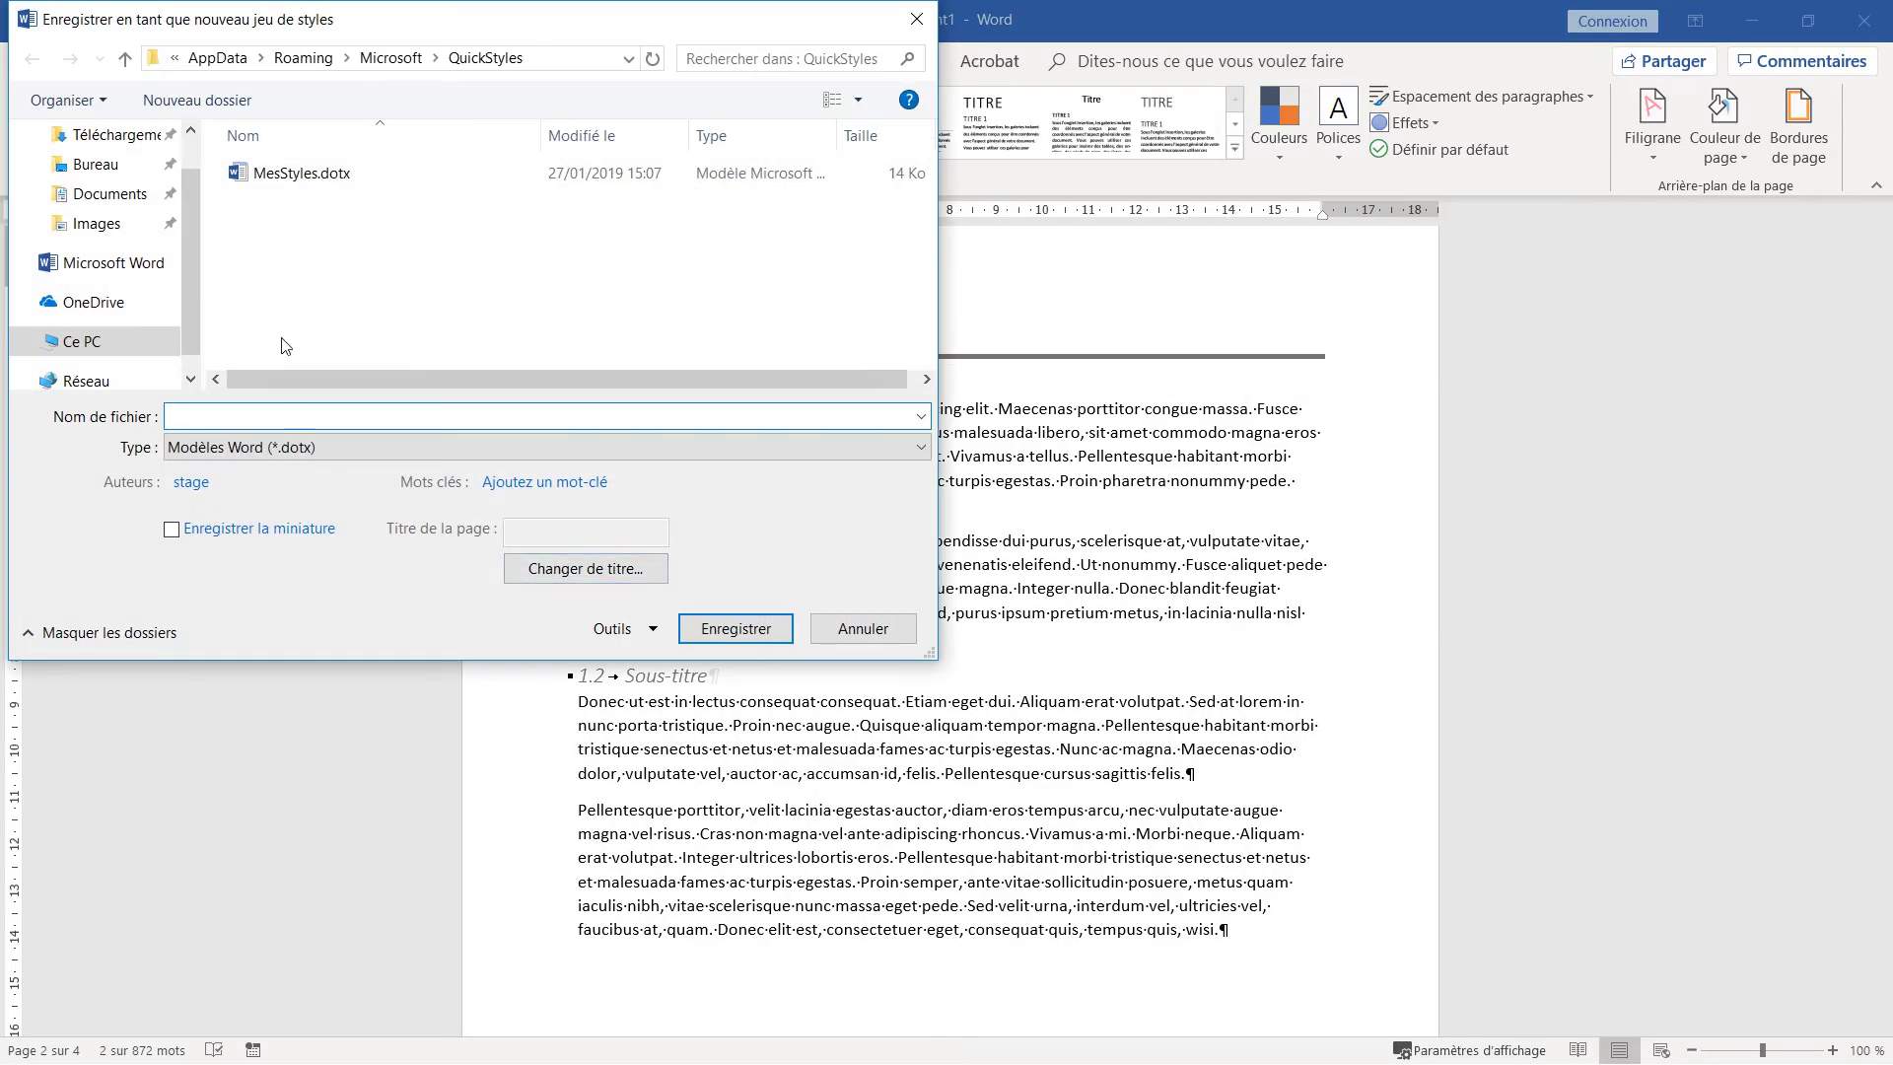
pyautogui.click(313, 176)
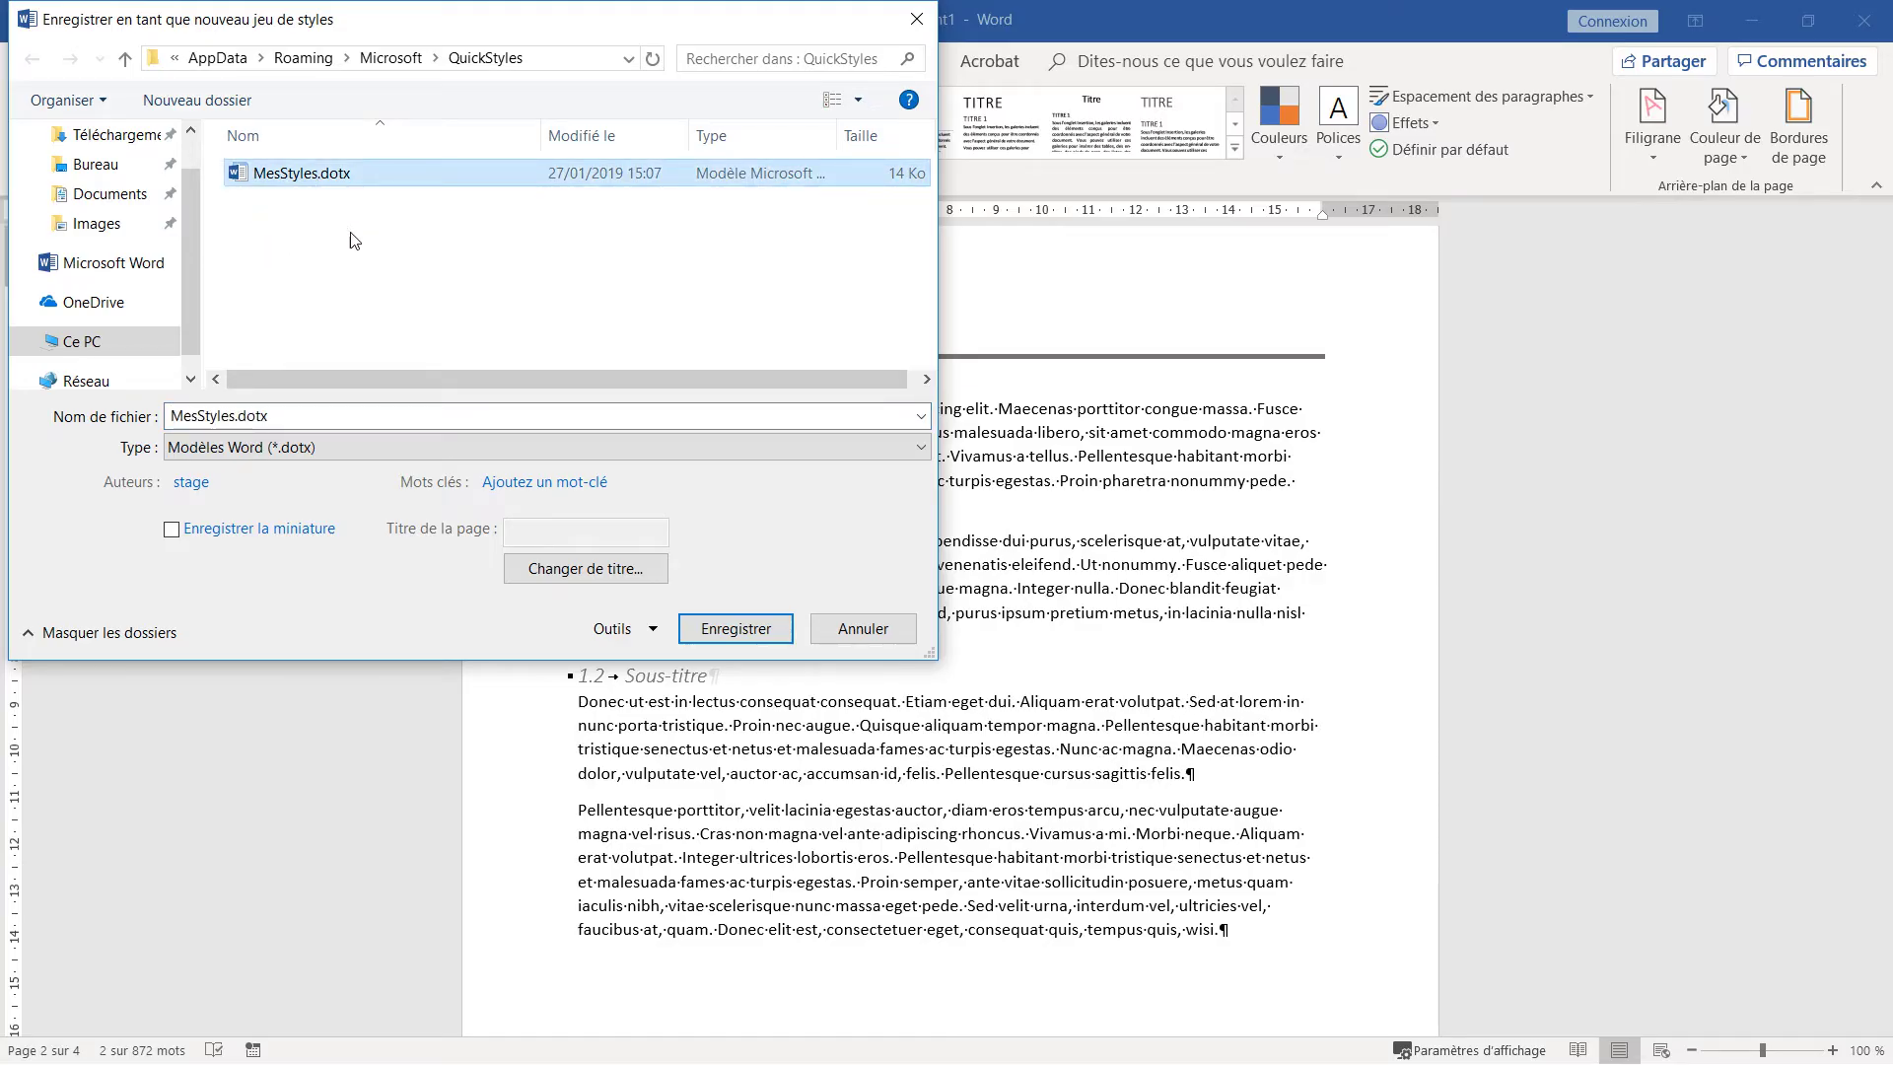
pyautogui.click(738, 636)
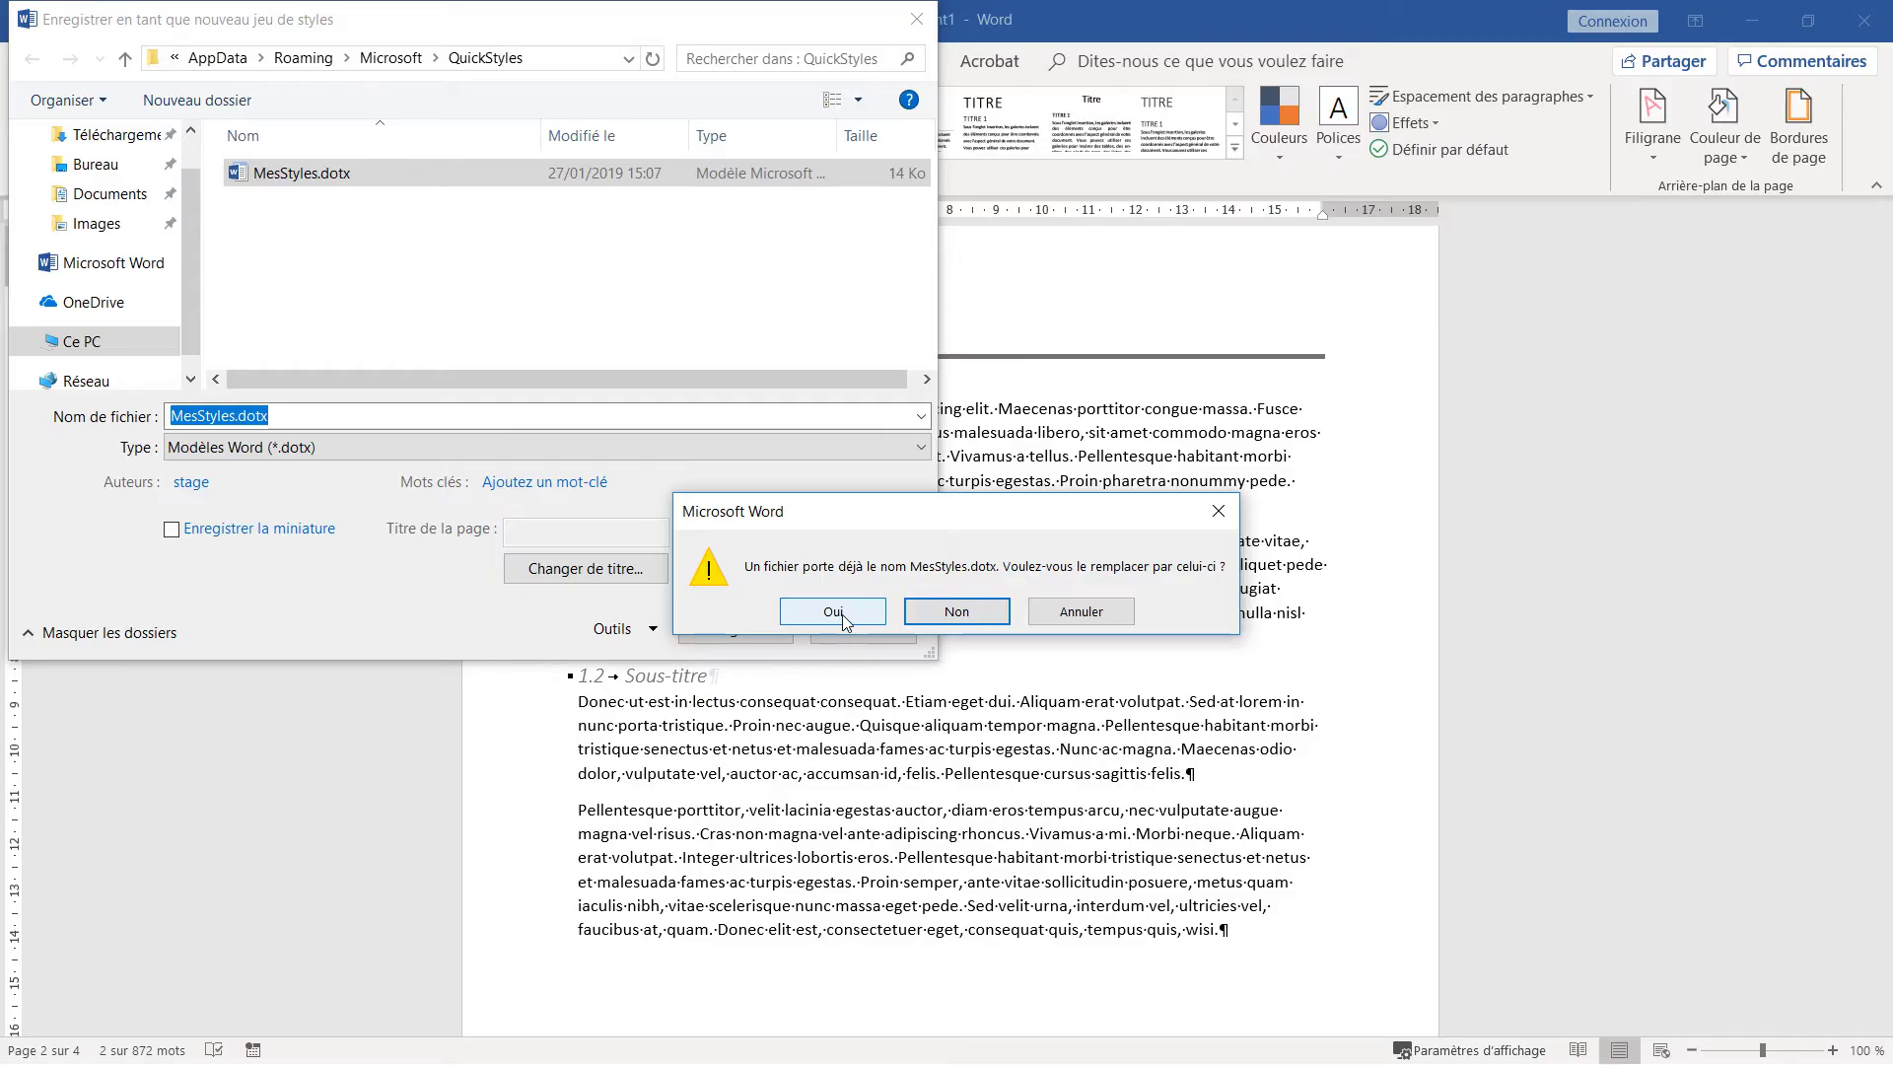
pyautogui.click(834, 612)
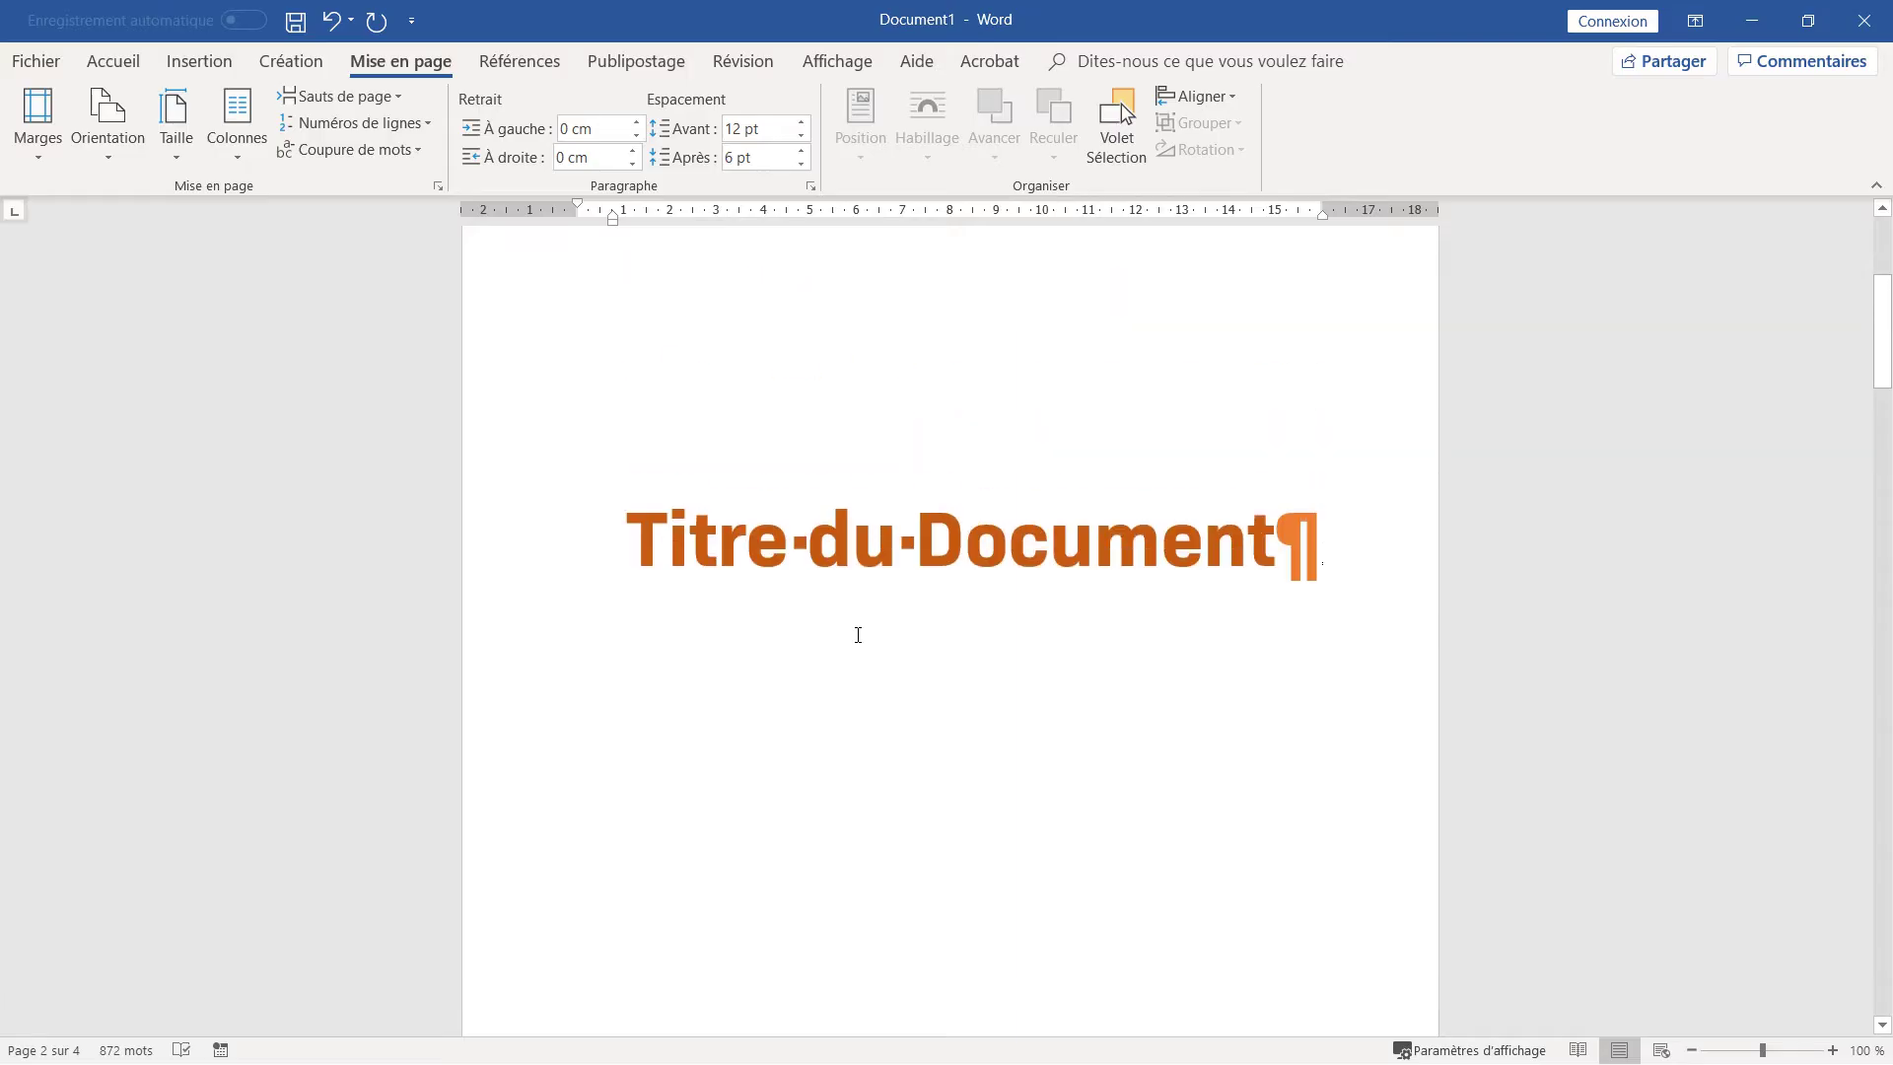
# - Insert a next-page section break (Page suivante) just before the Introduction heading
pyautogui.scroll(-10, 858, 635)
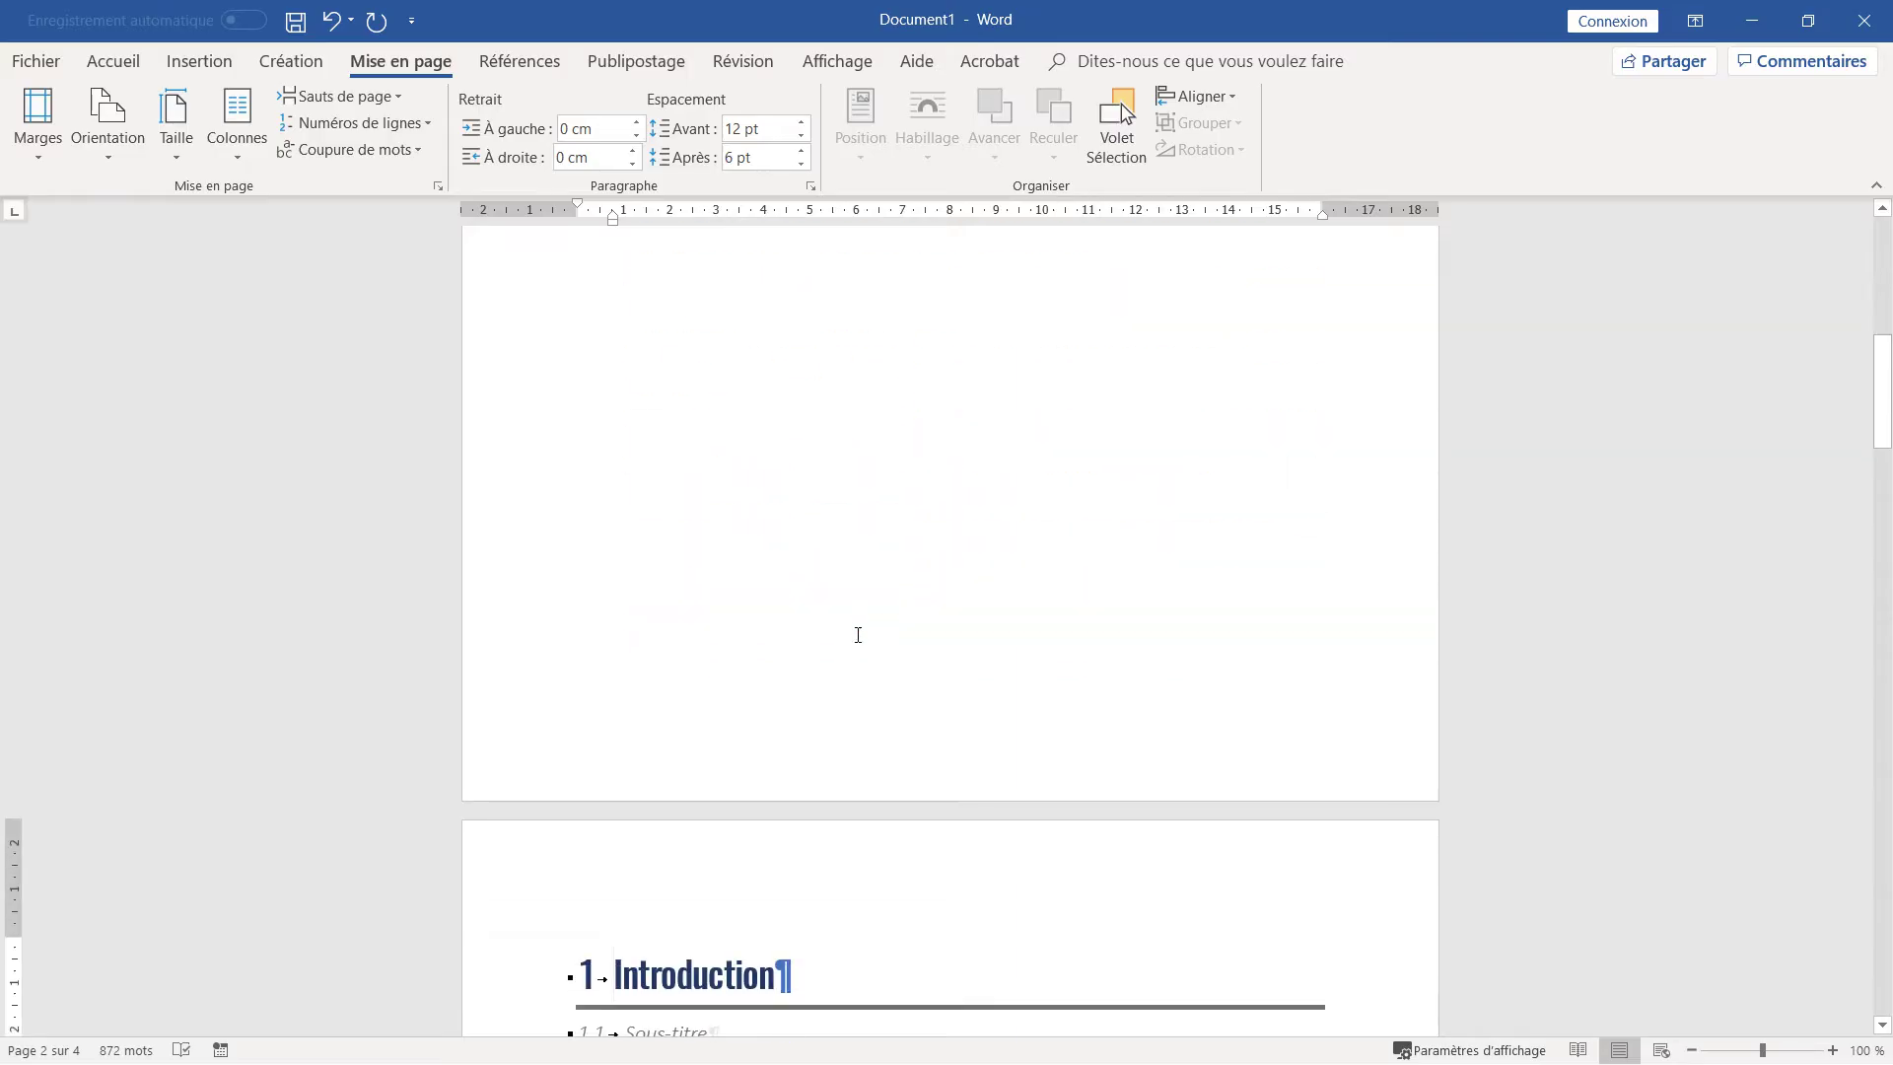
pyautogui.scroll(-1, 857, 635)
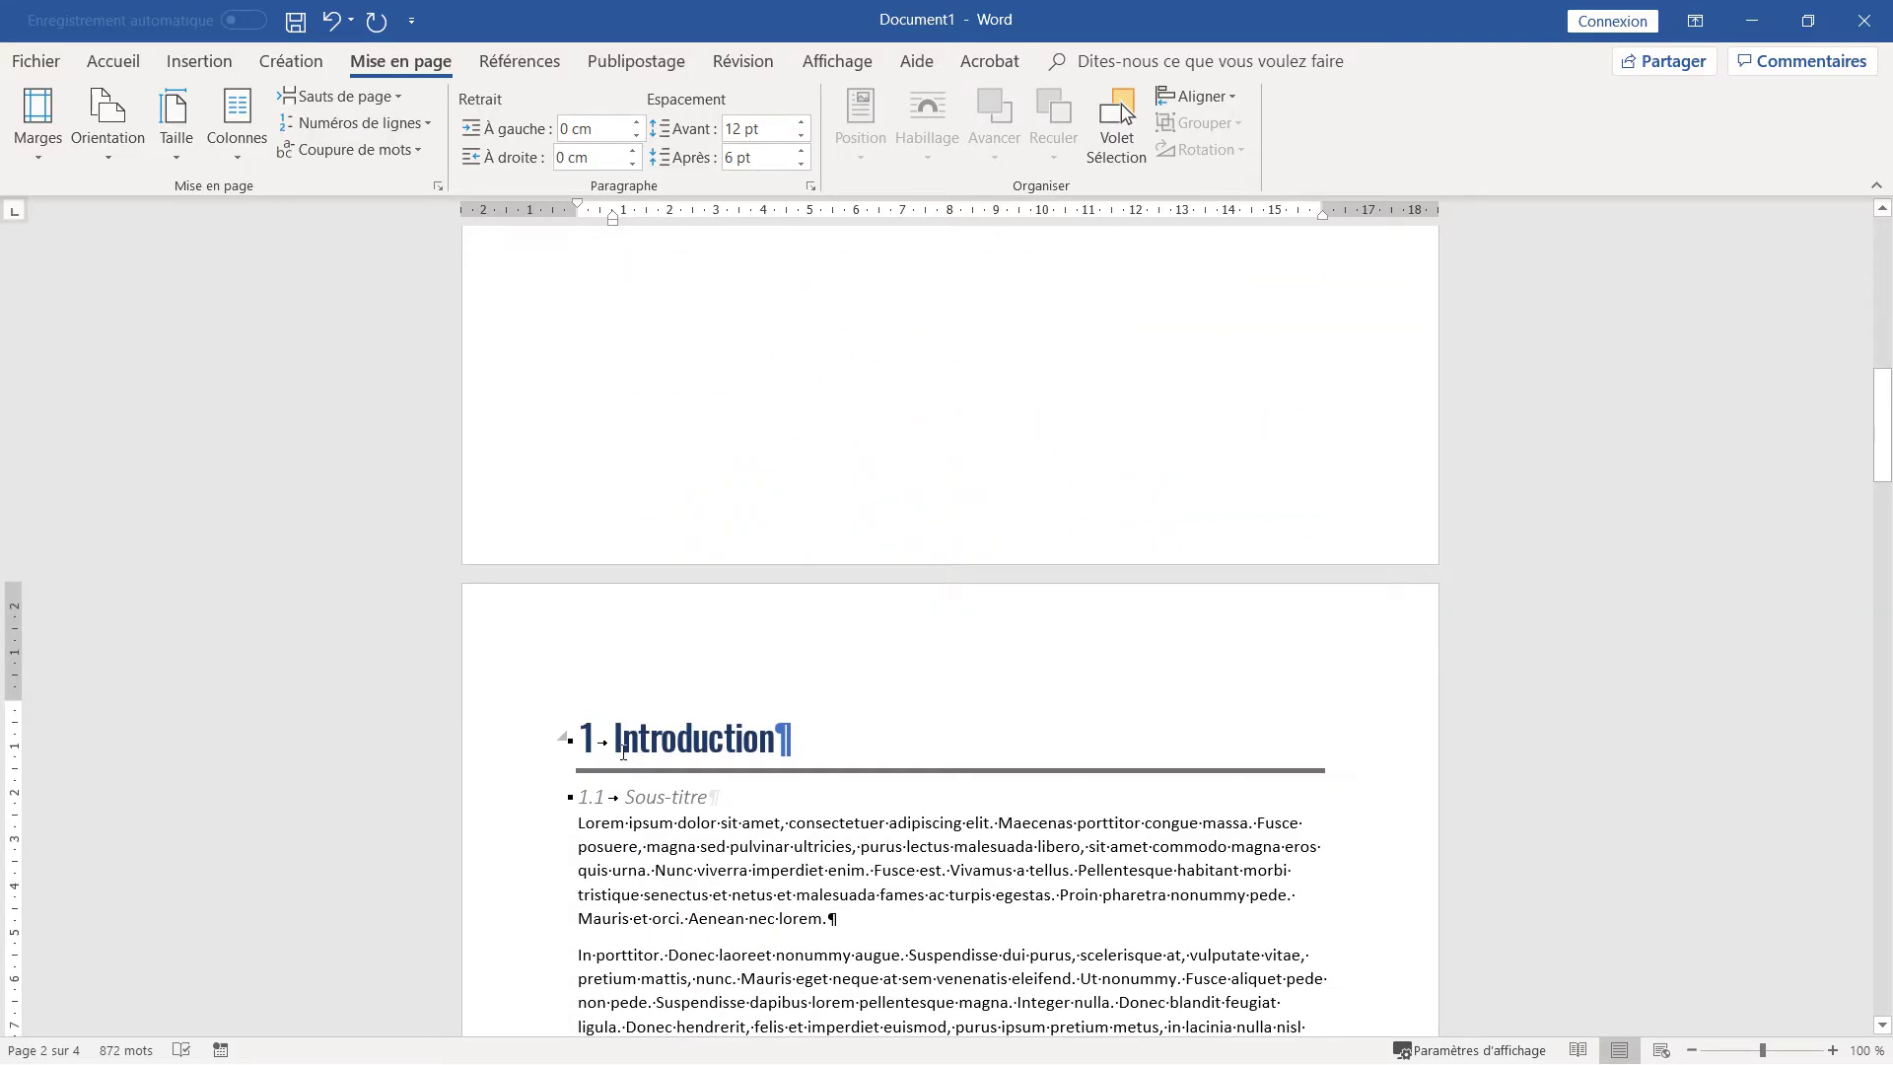
pyautogui.scroll(10, 617, 769)
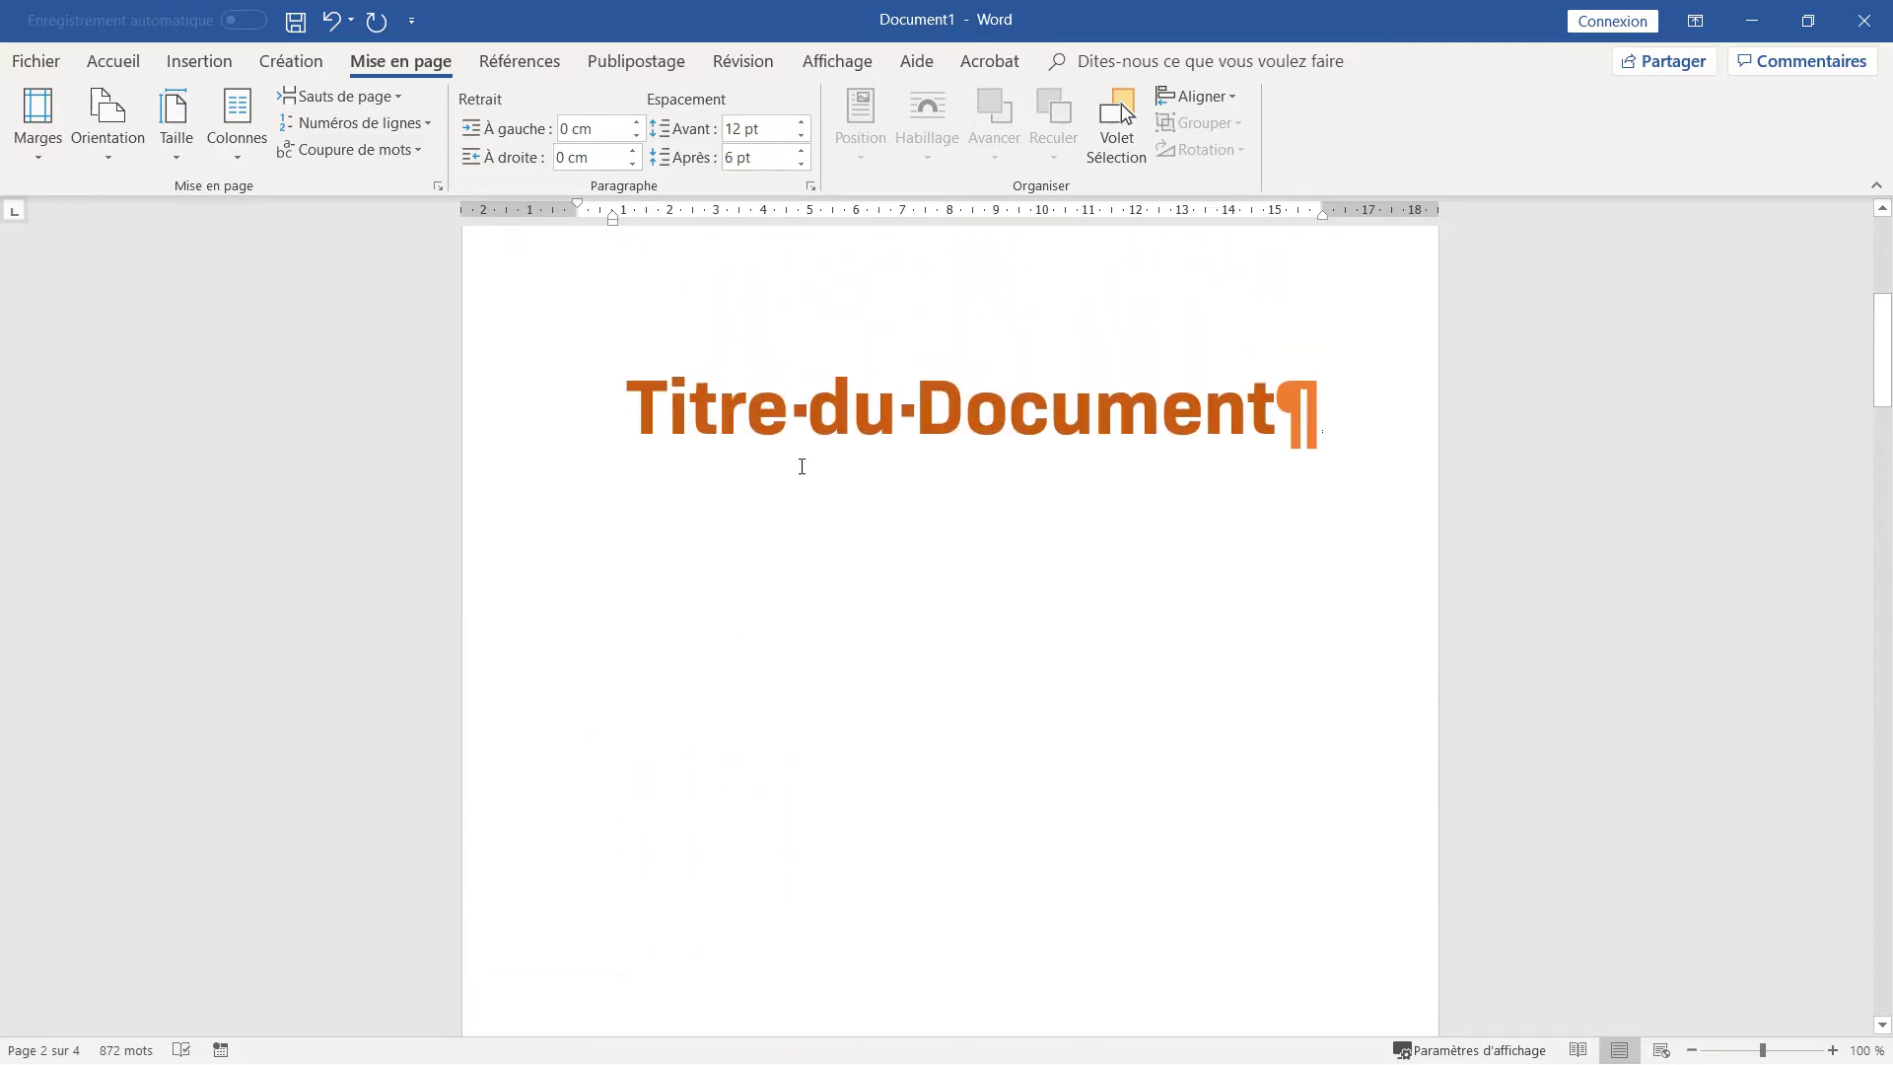
pyautogui.scroll(-10, 907, 541)
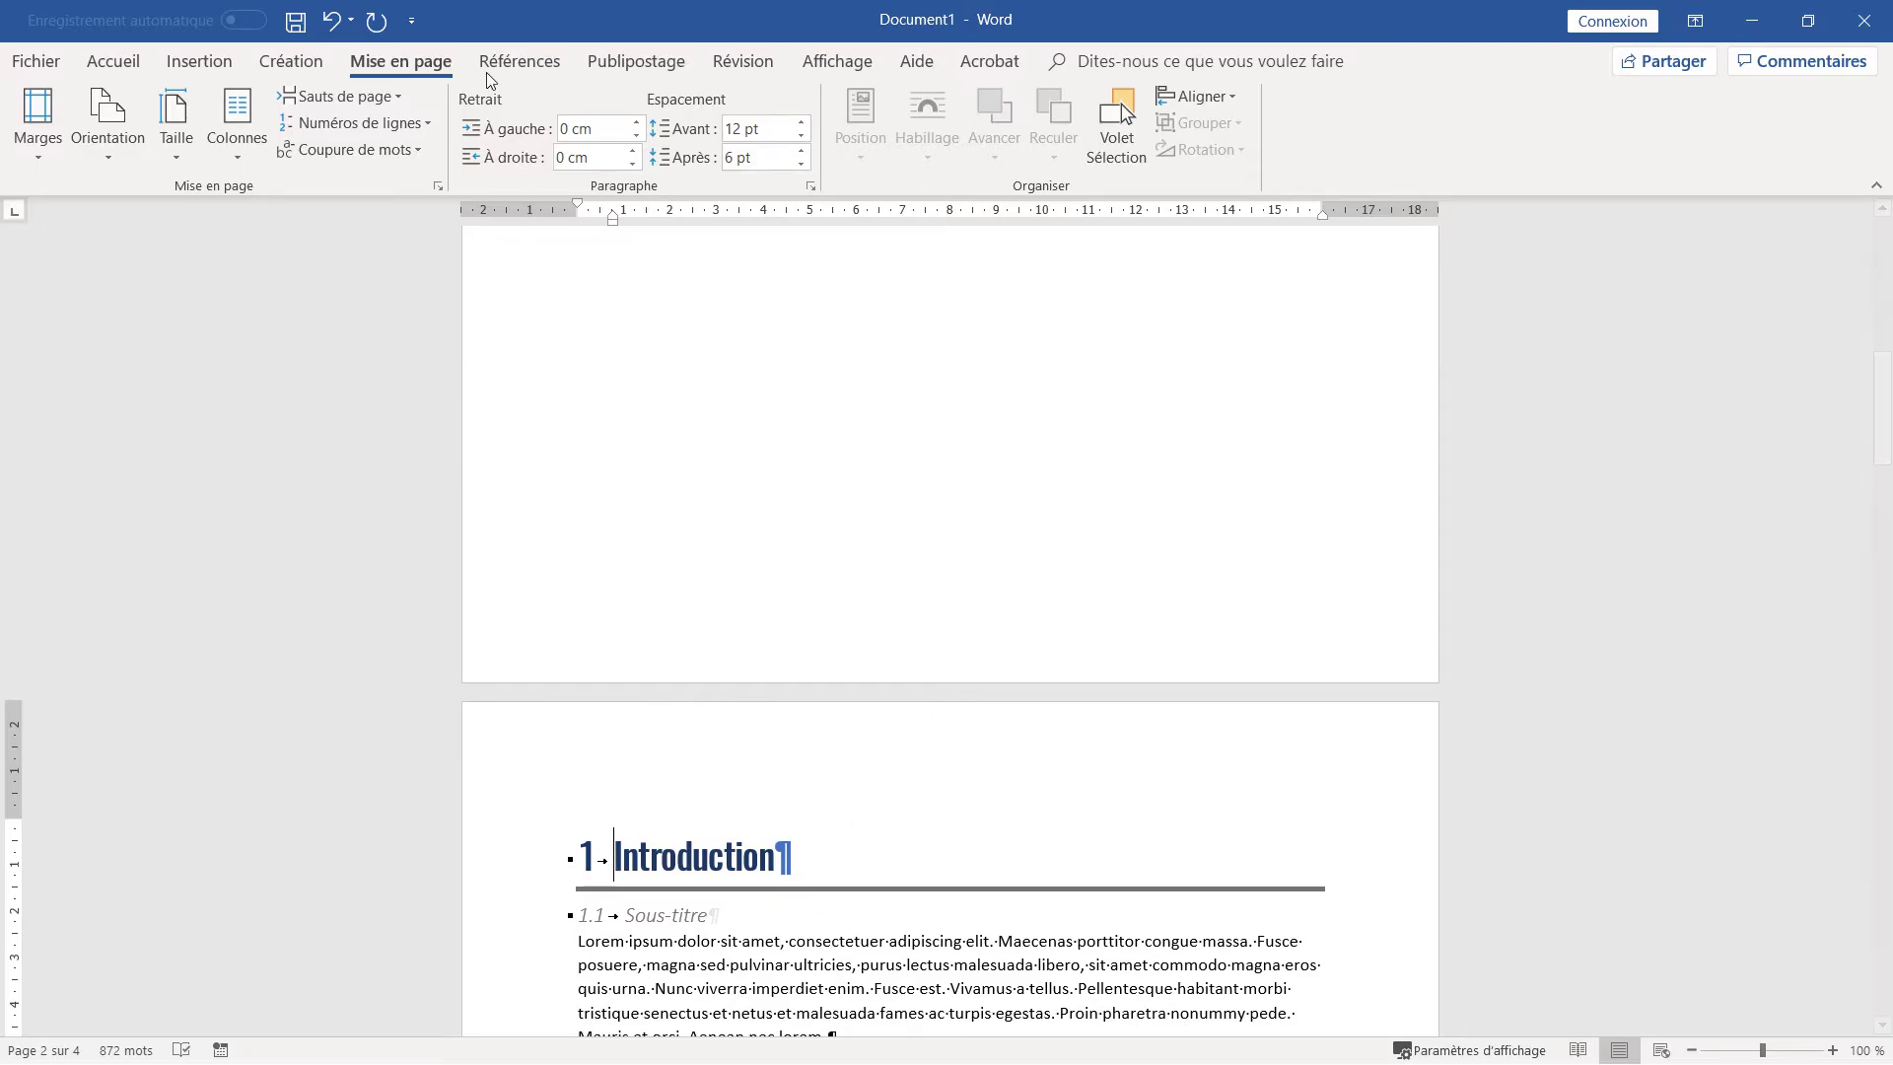
pyautogui.click(379, 102)
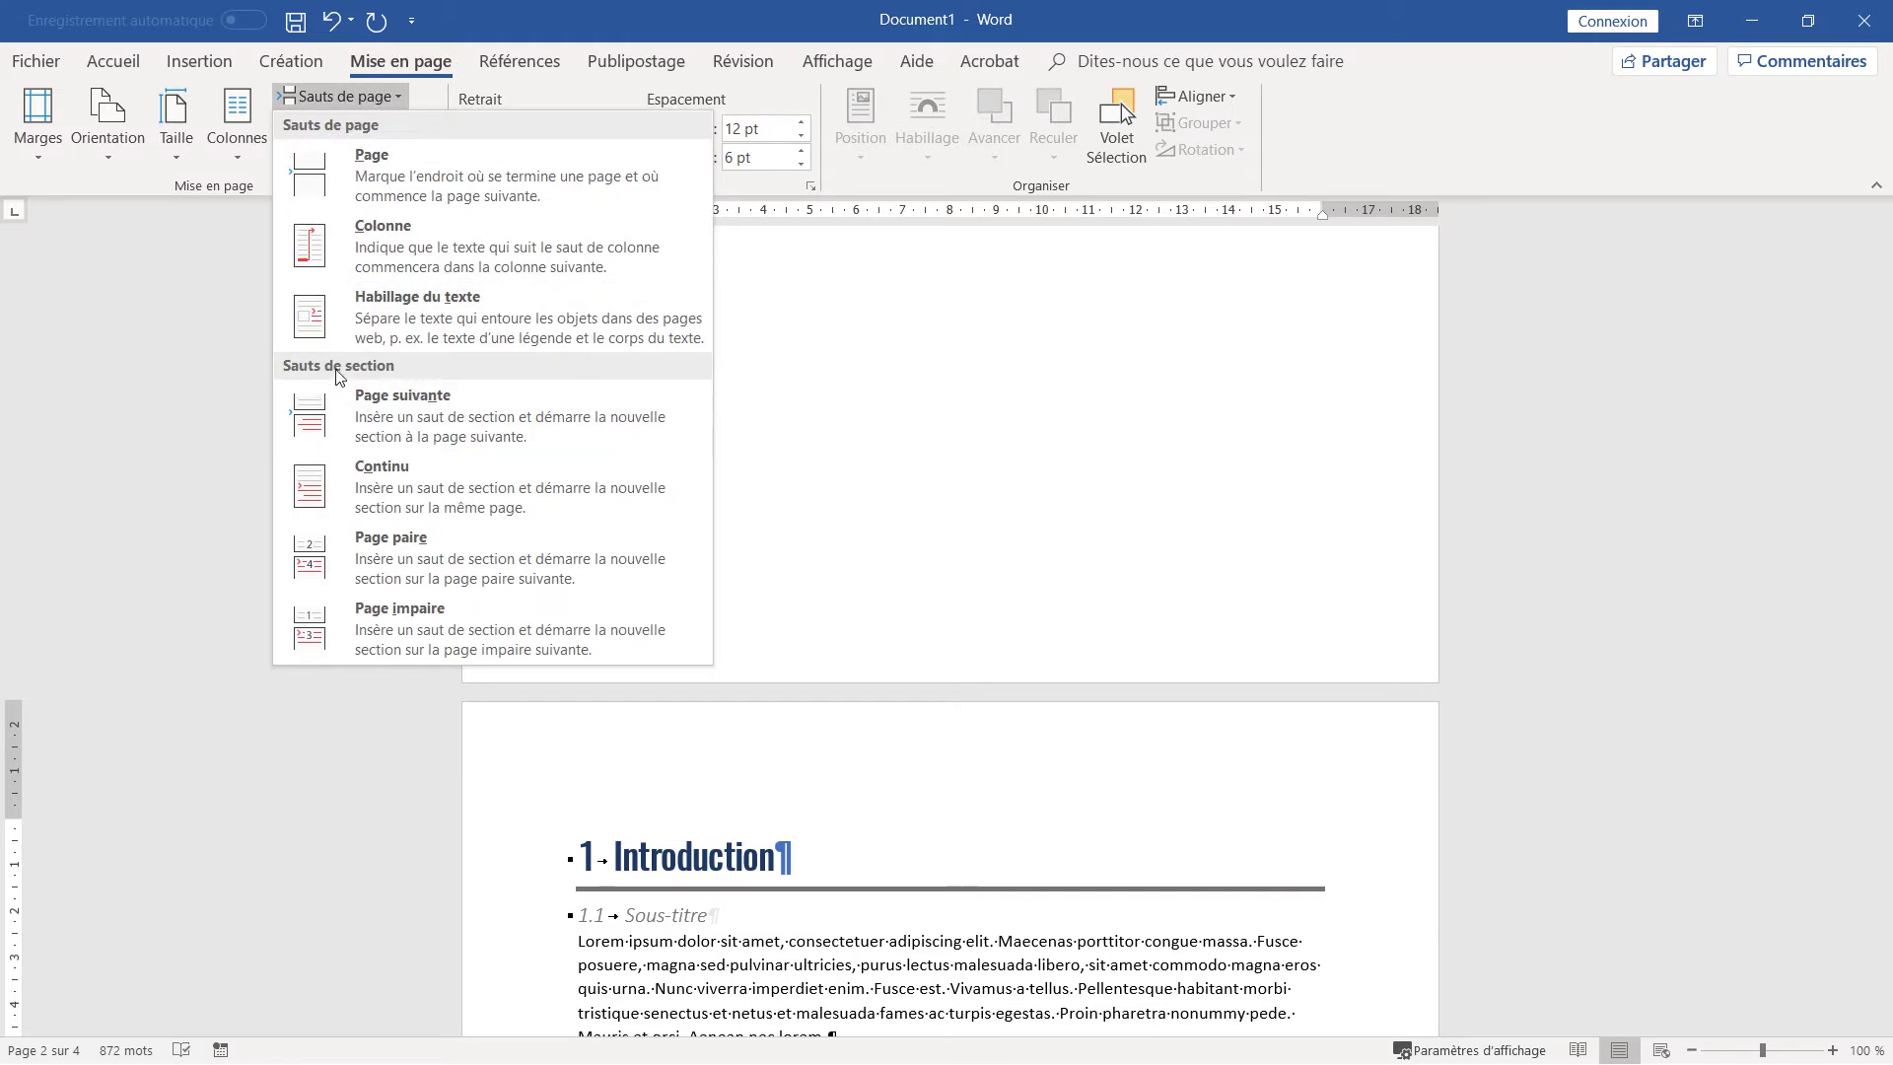
pyautogui.click(424, 411)
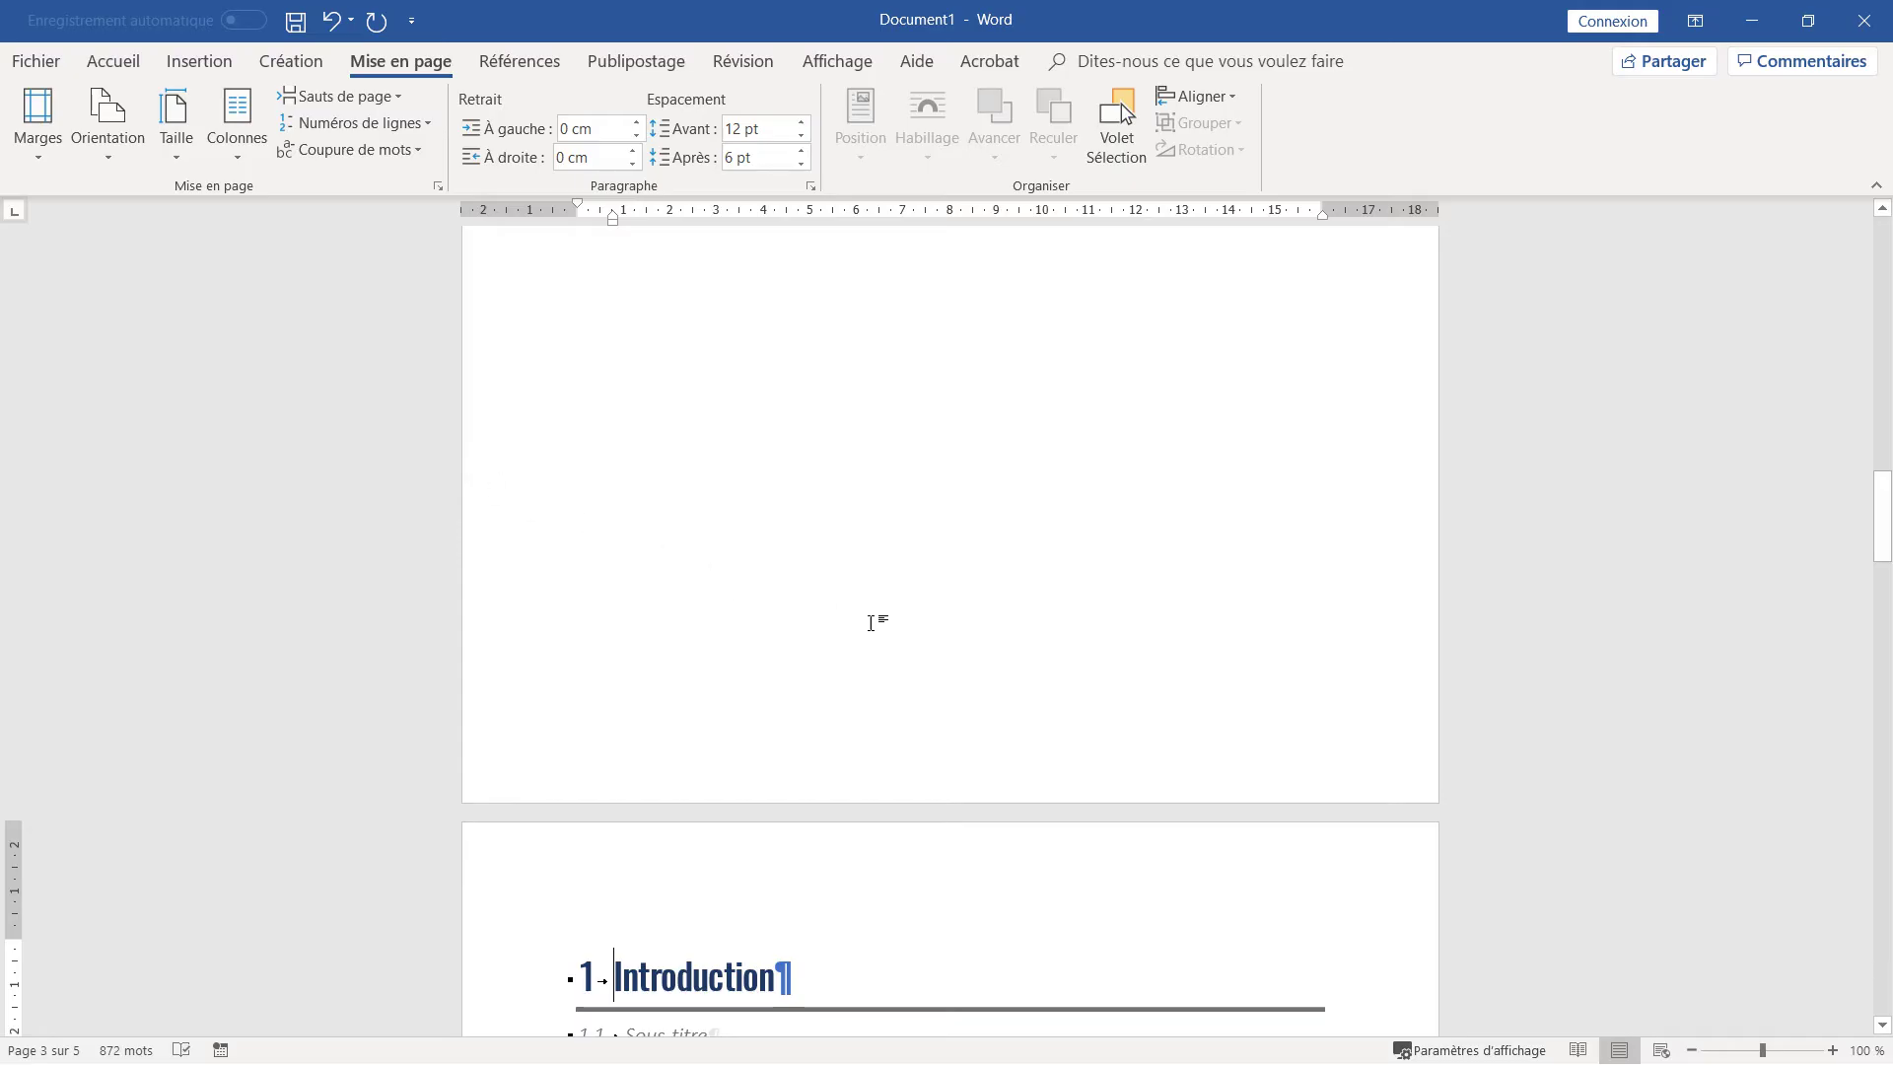
# - Enter the Titre 1 heading Sommaire on the new page before the section break, followed by a new paragraph
pyautogui.scroll(5, 953, 634)
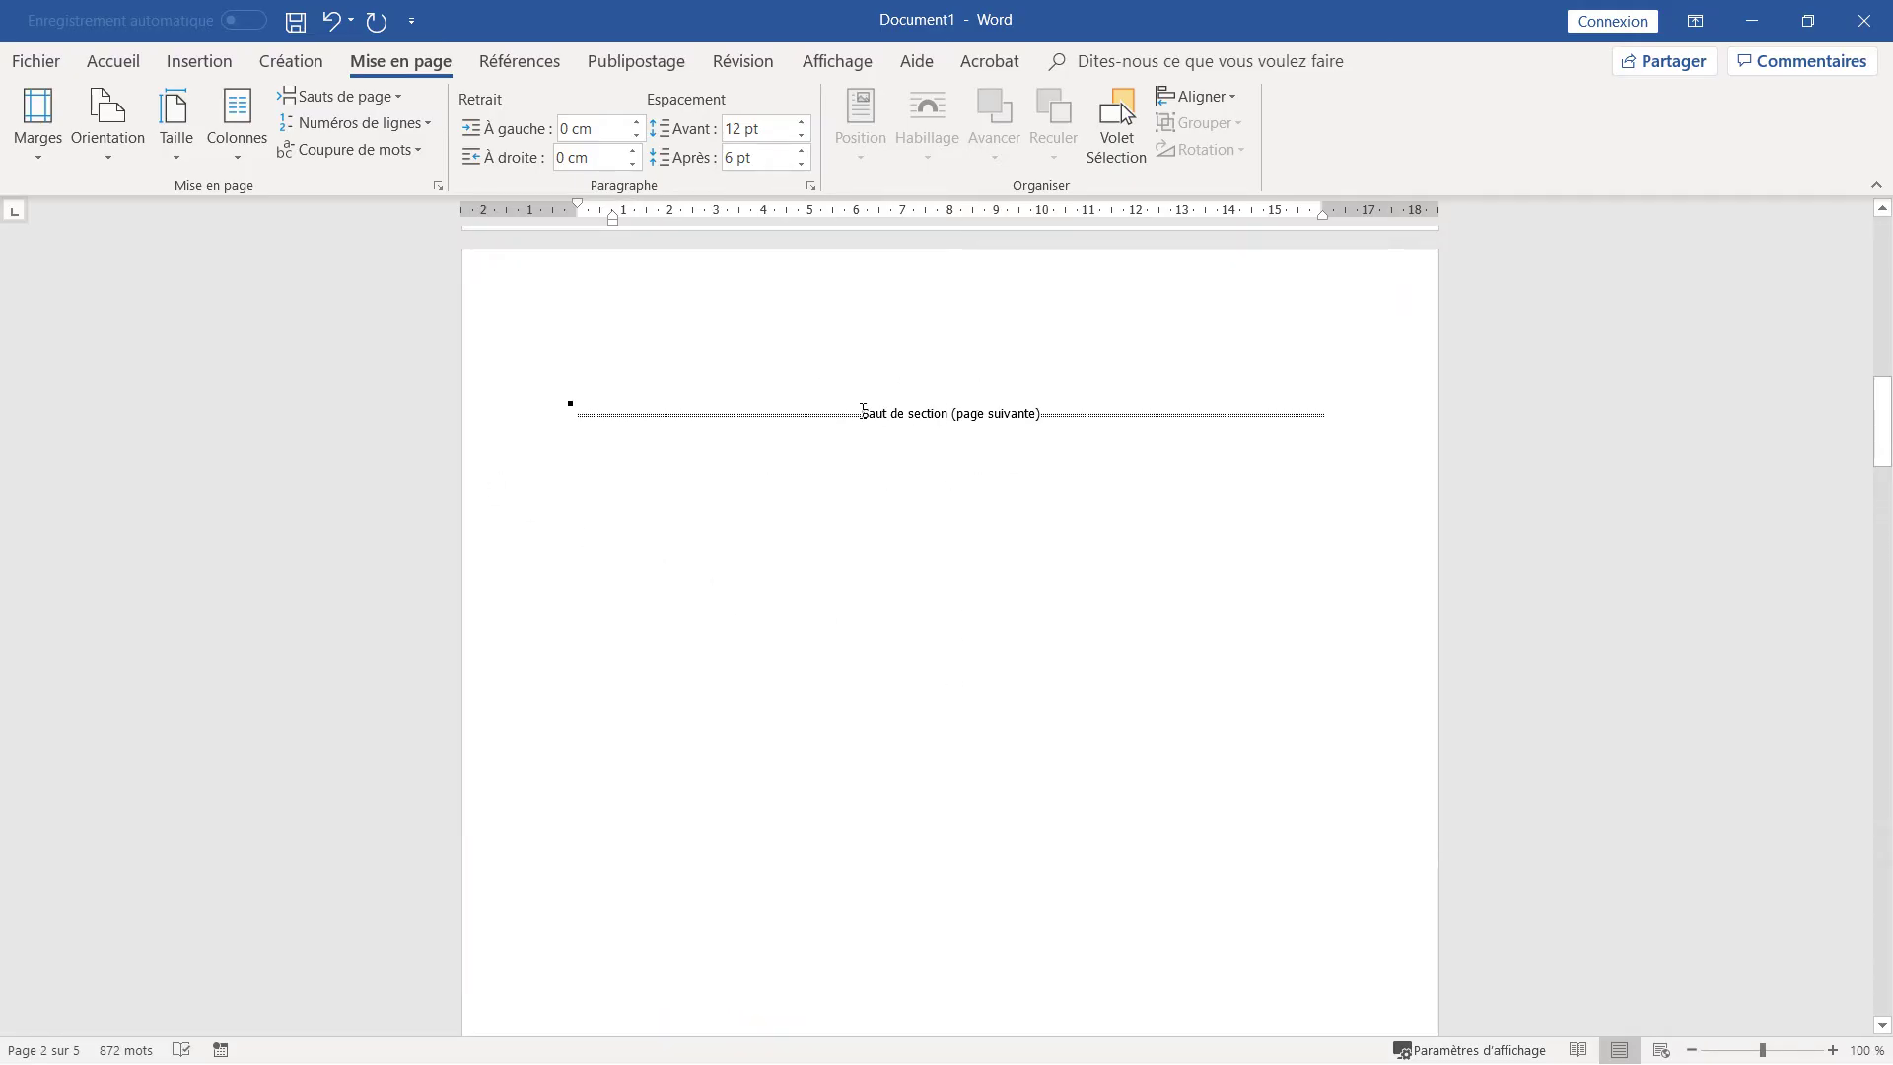
pyautogui.click(574, 408)
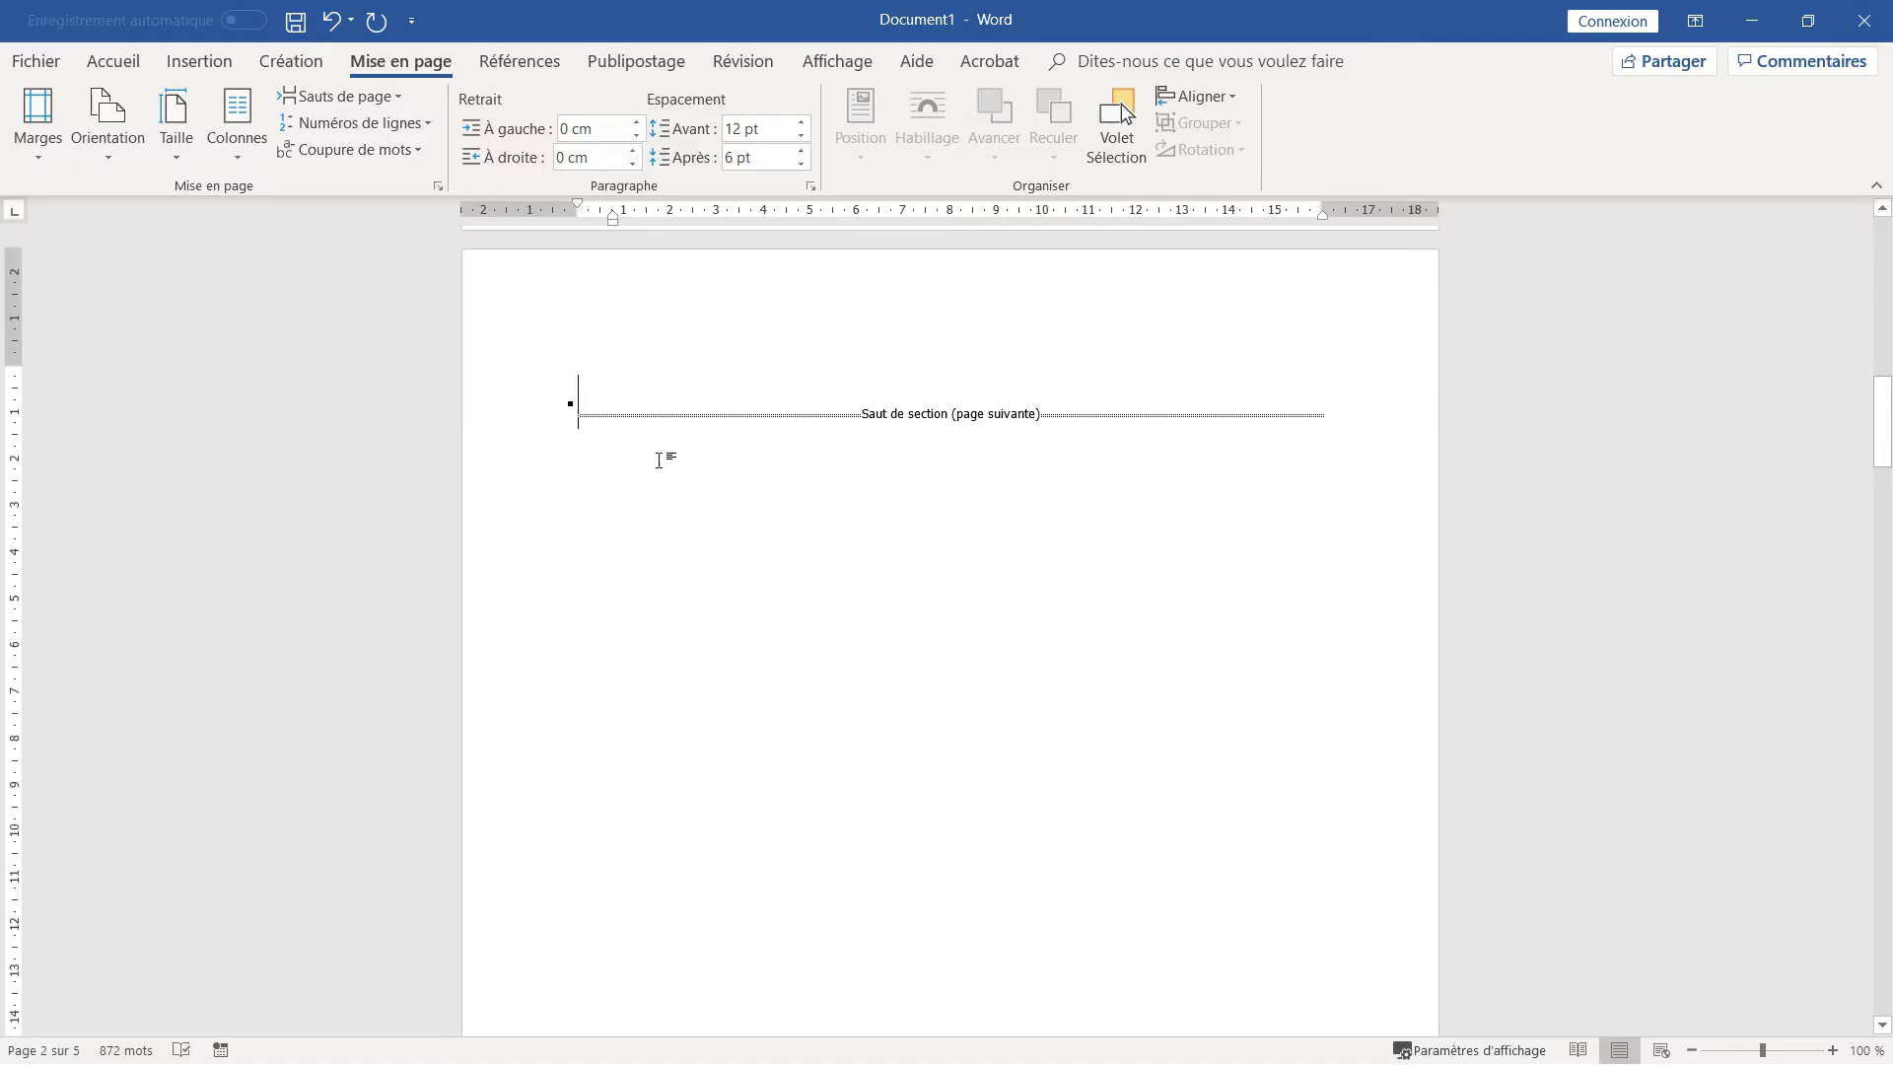
pyautogui.hotkey('ctrl', 'alt', '1')
pyautogui.write('Som')
pyautogui.write('maire')
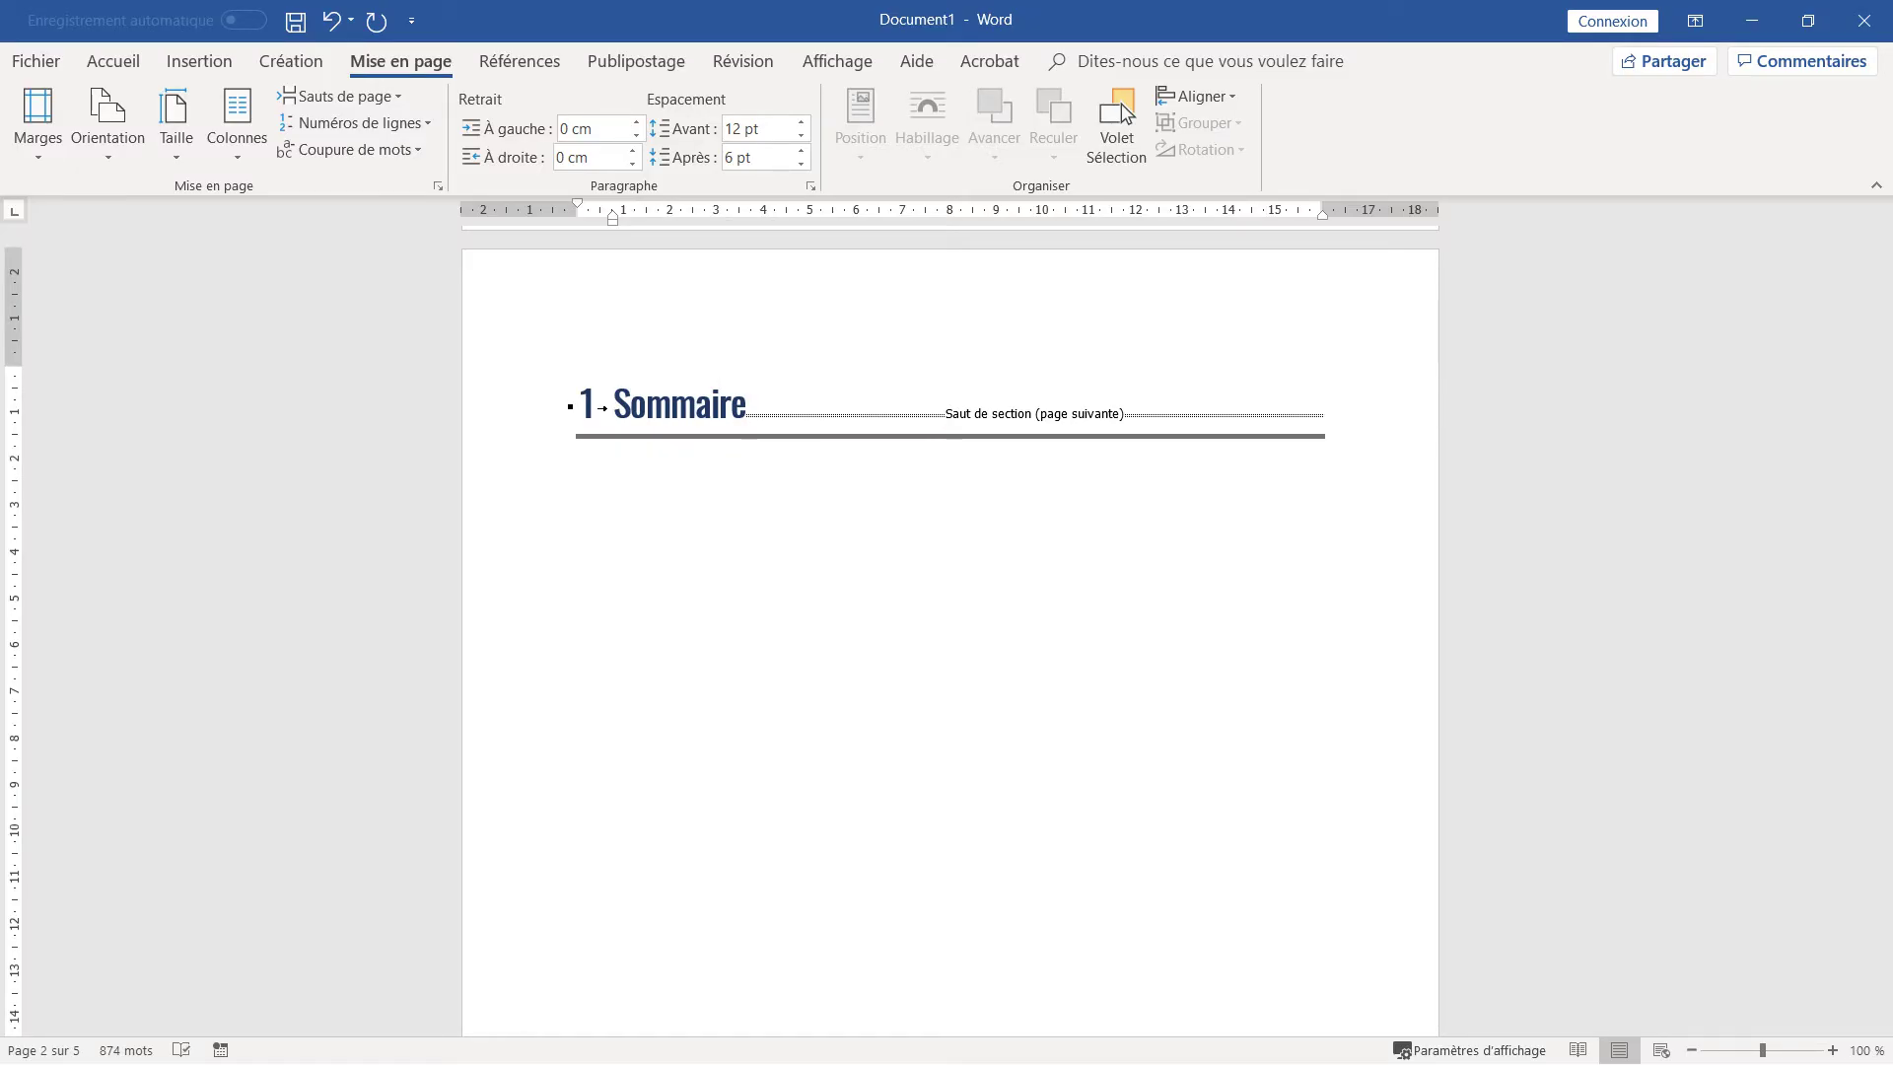
pyautogui.press('Return')
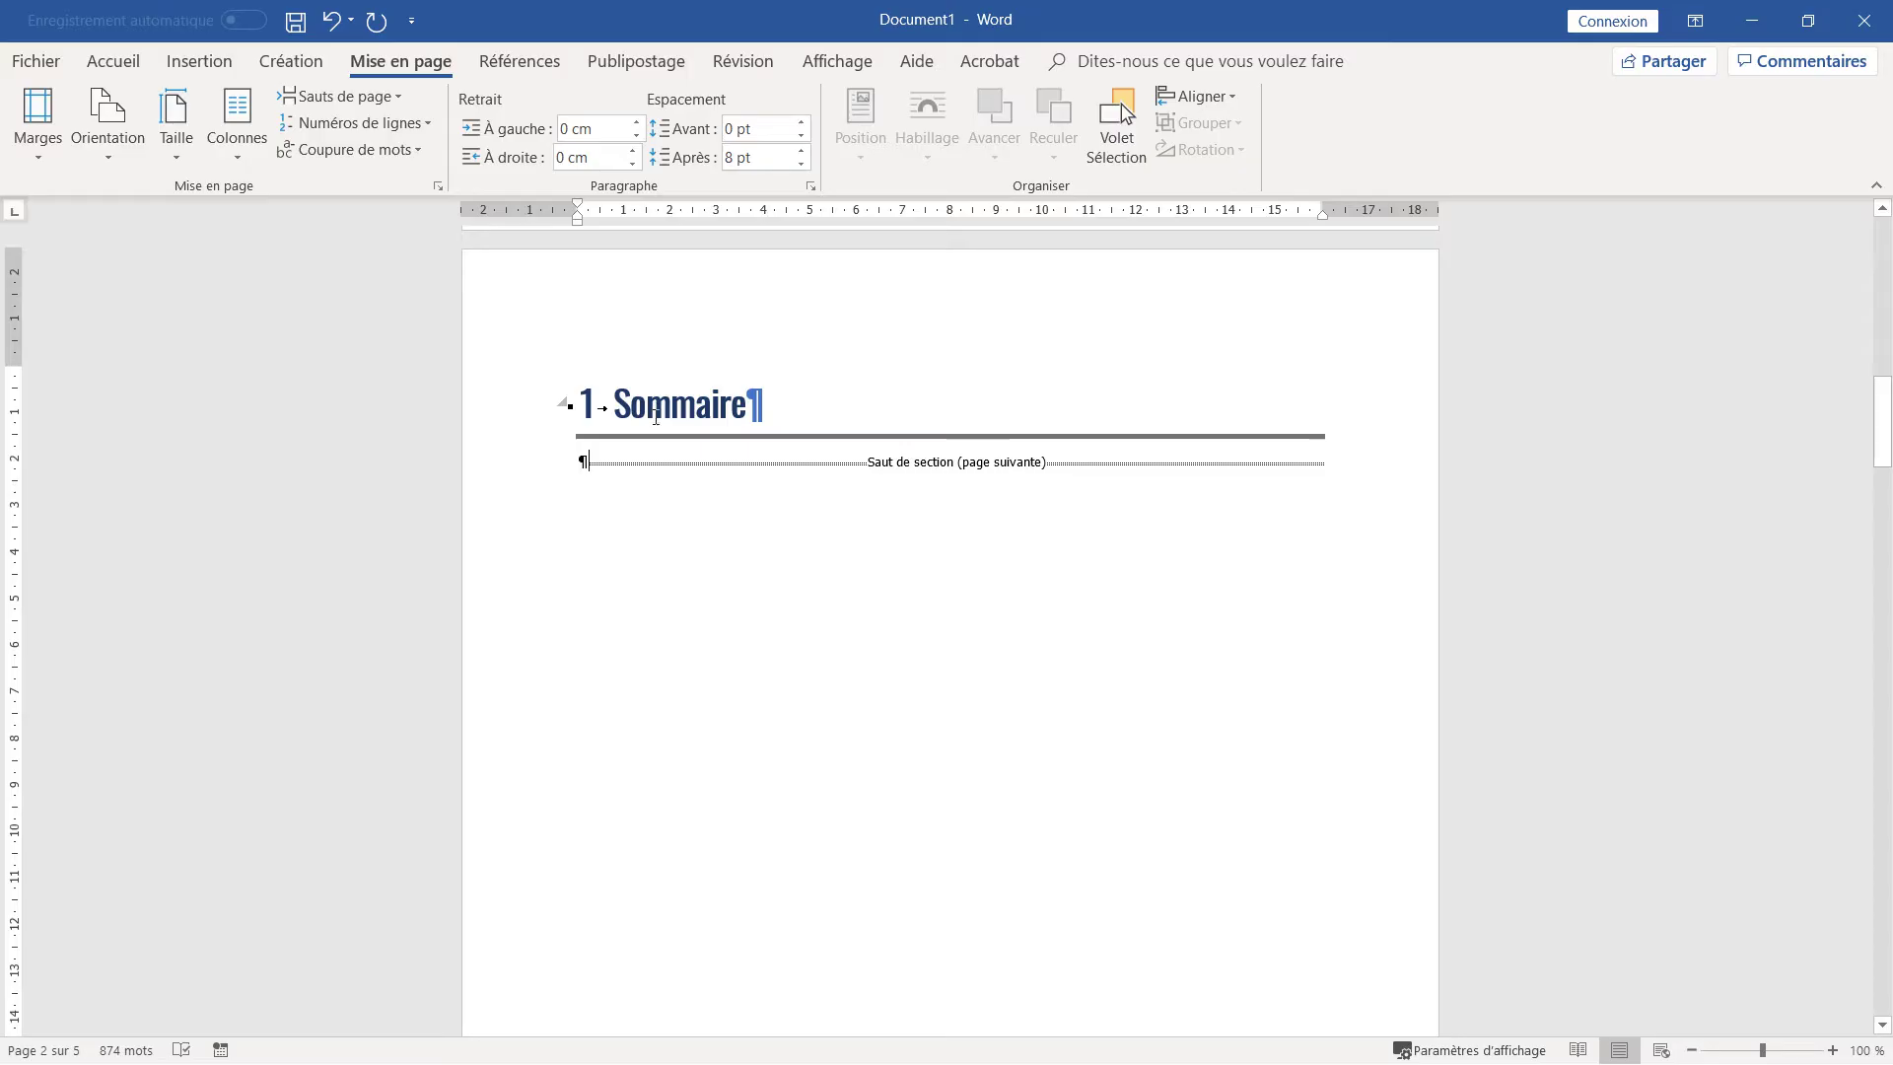
# - Check the Introduction heading's numbering and apply the Normal style to the Sommaire heading
pyautogui.scroll(-10, 654, 412)
pyautogui.scroll(-3, 655, 426)
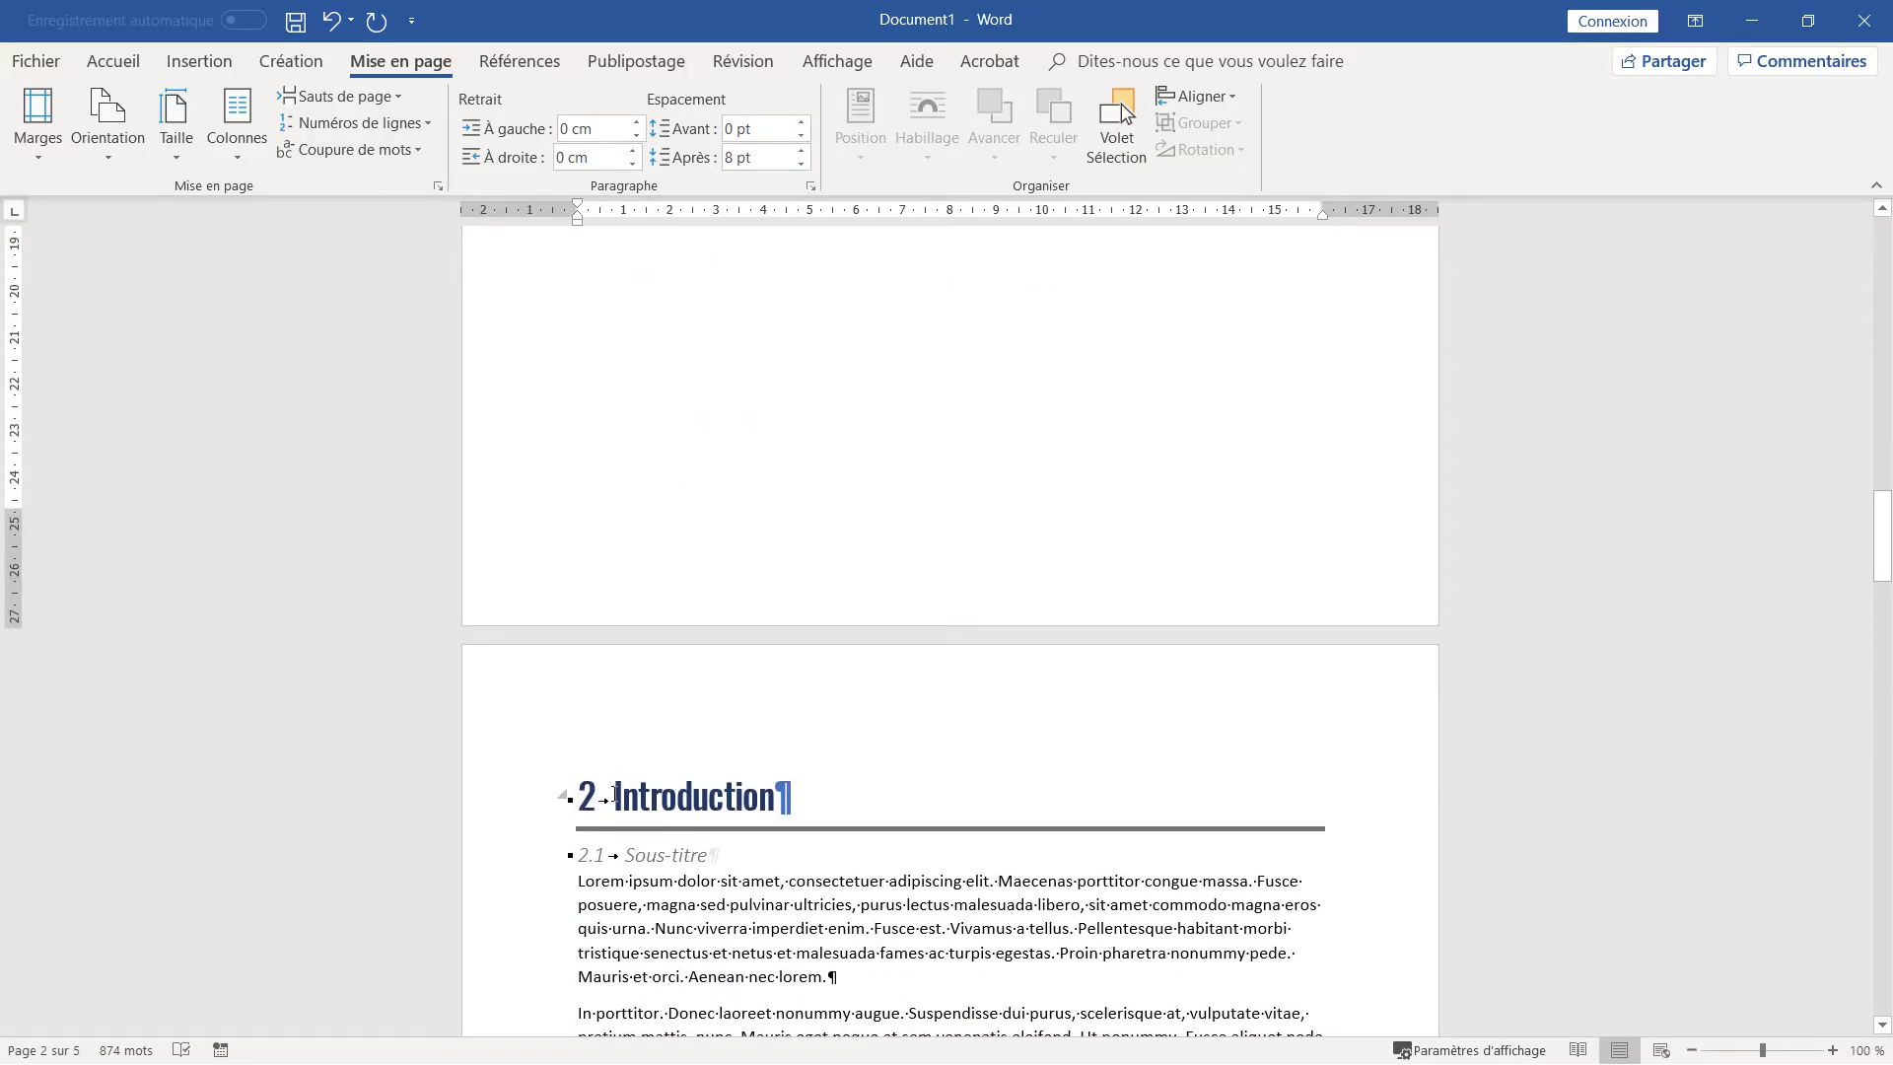
pyautogui.click(615, 795)
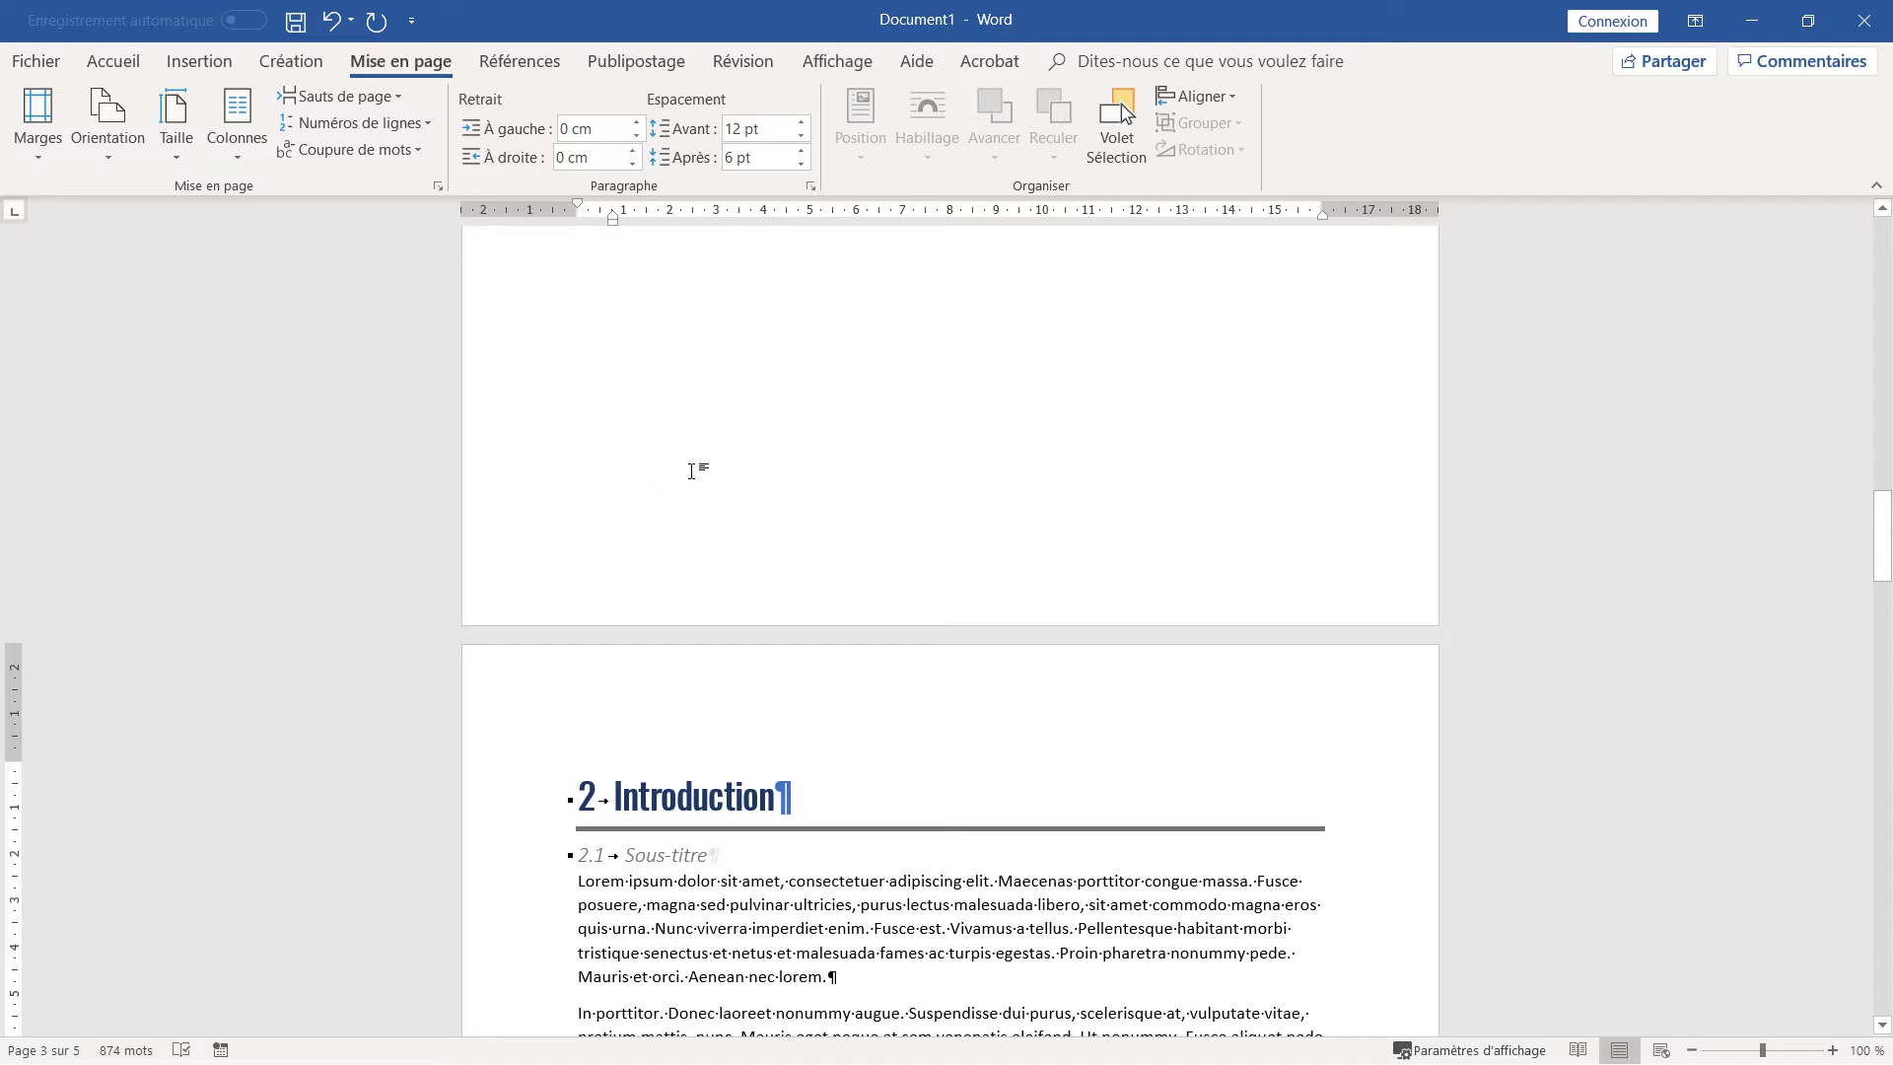
pyautogui.scroll(19, 676, 459)
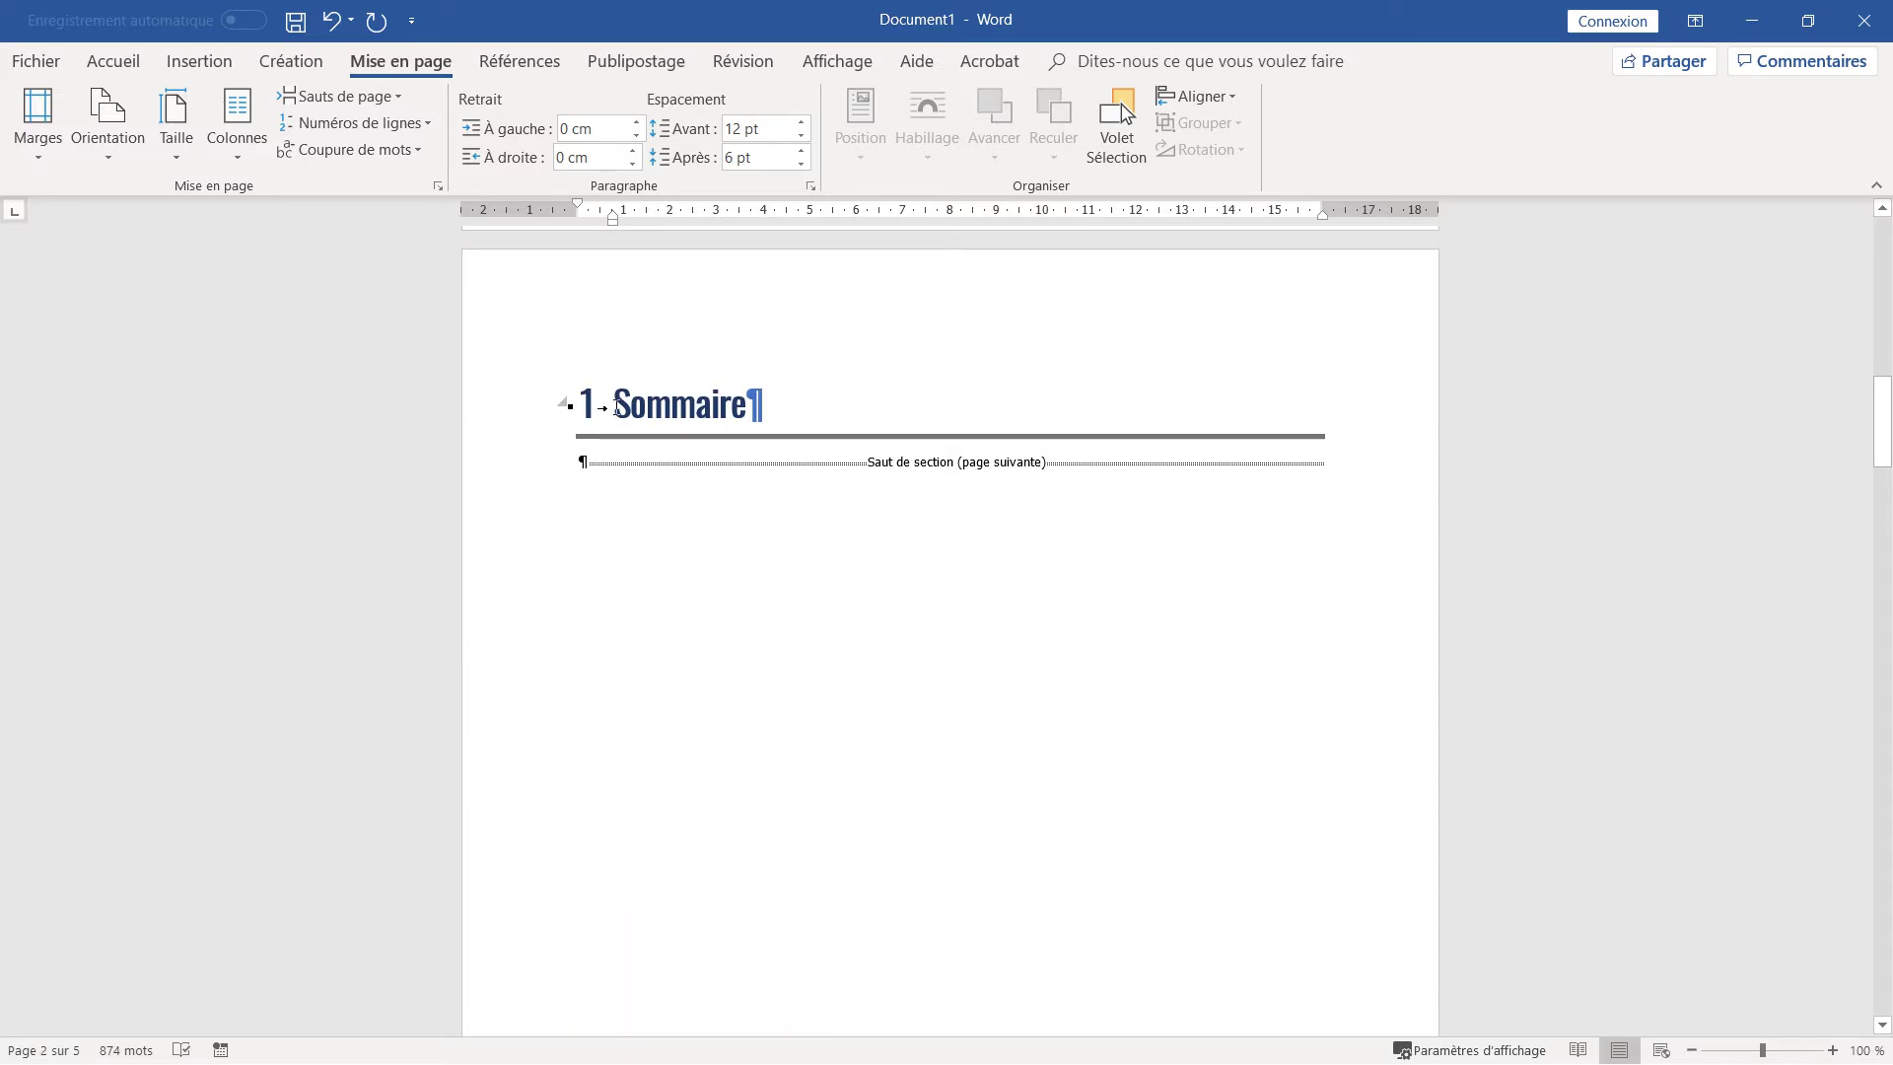
pyautogui.click(475, 414)
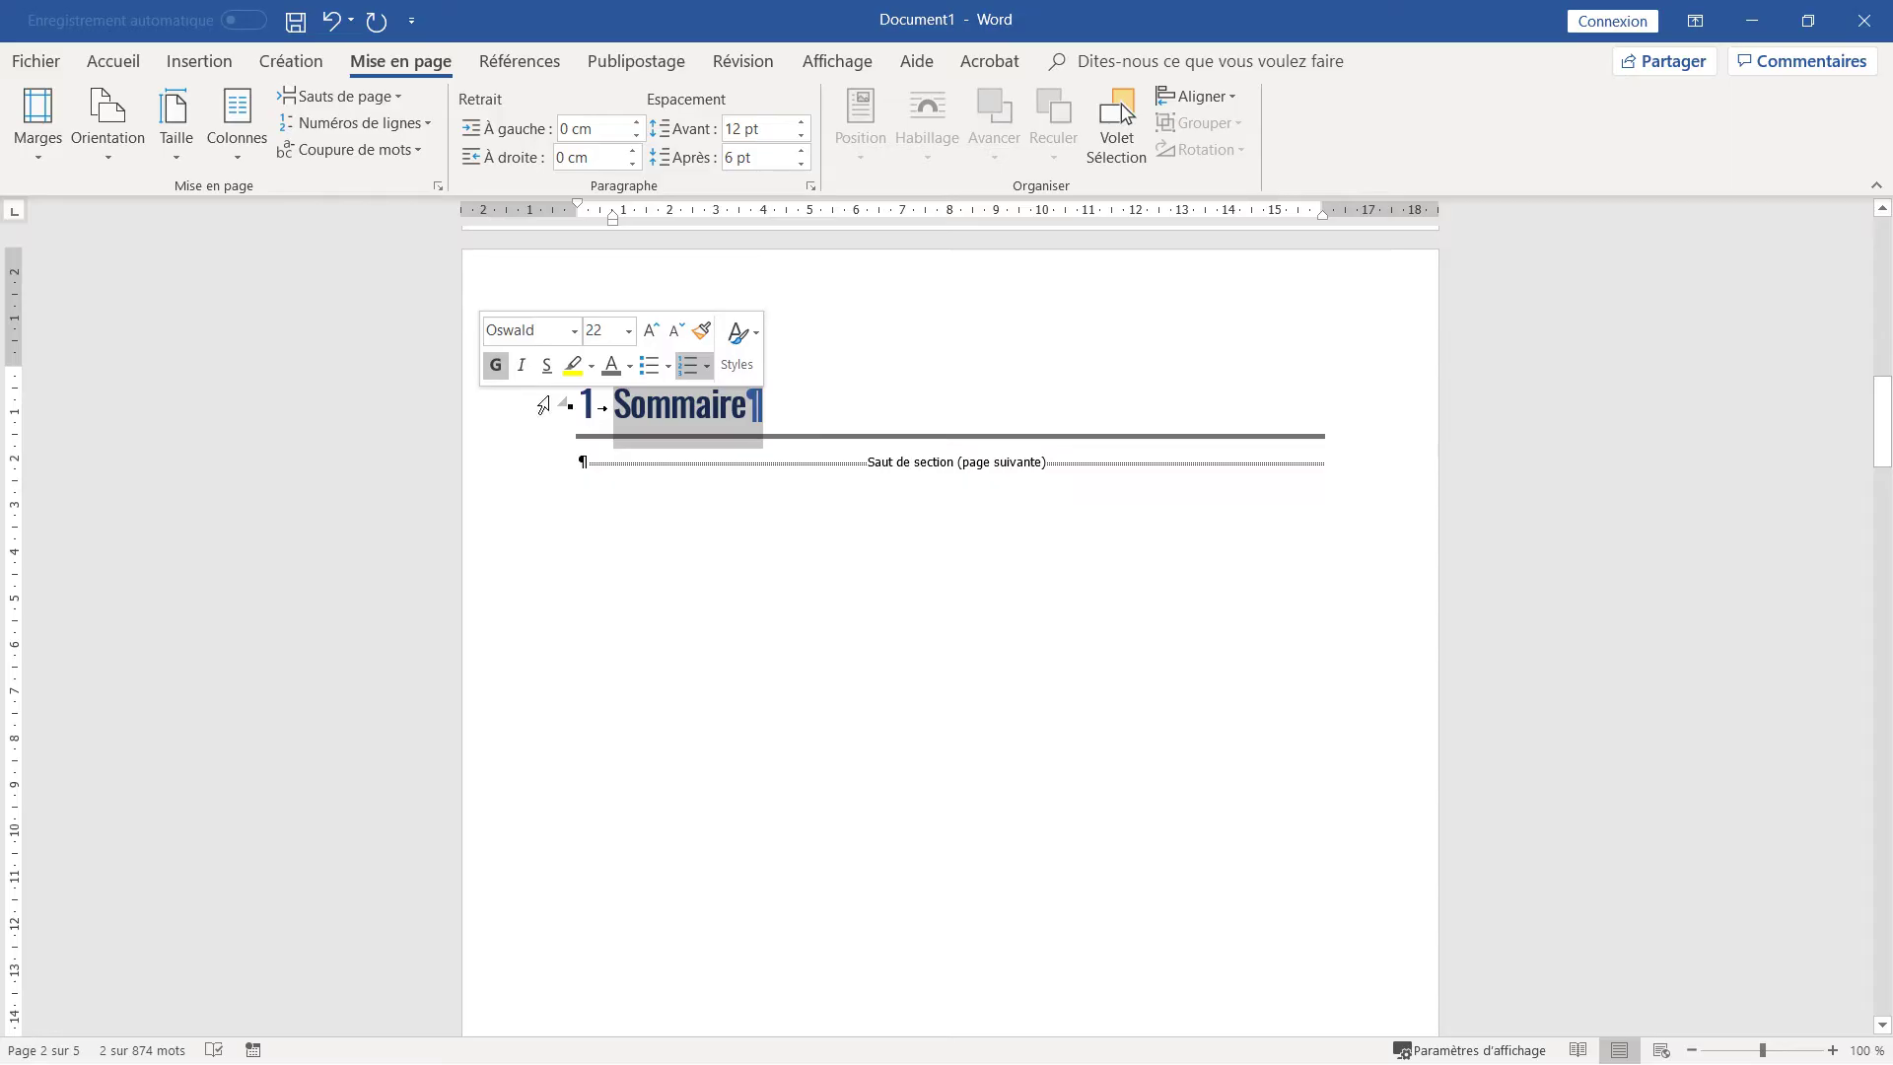
pyautogui.click(114, 67)
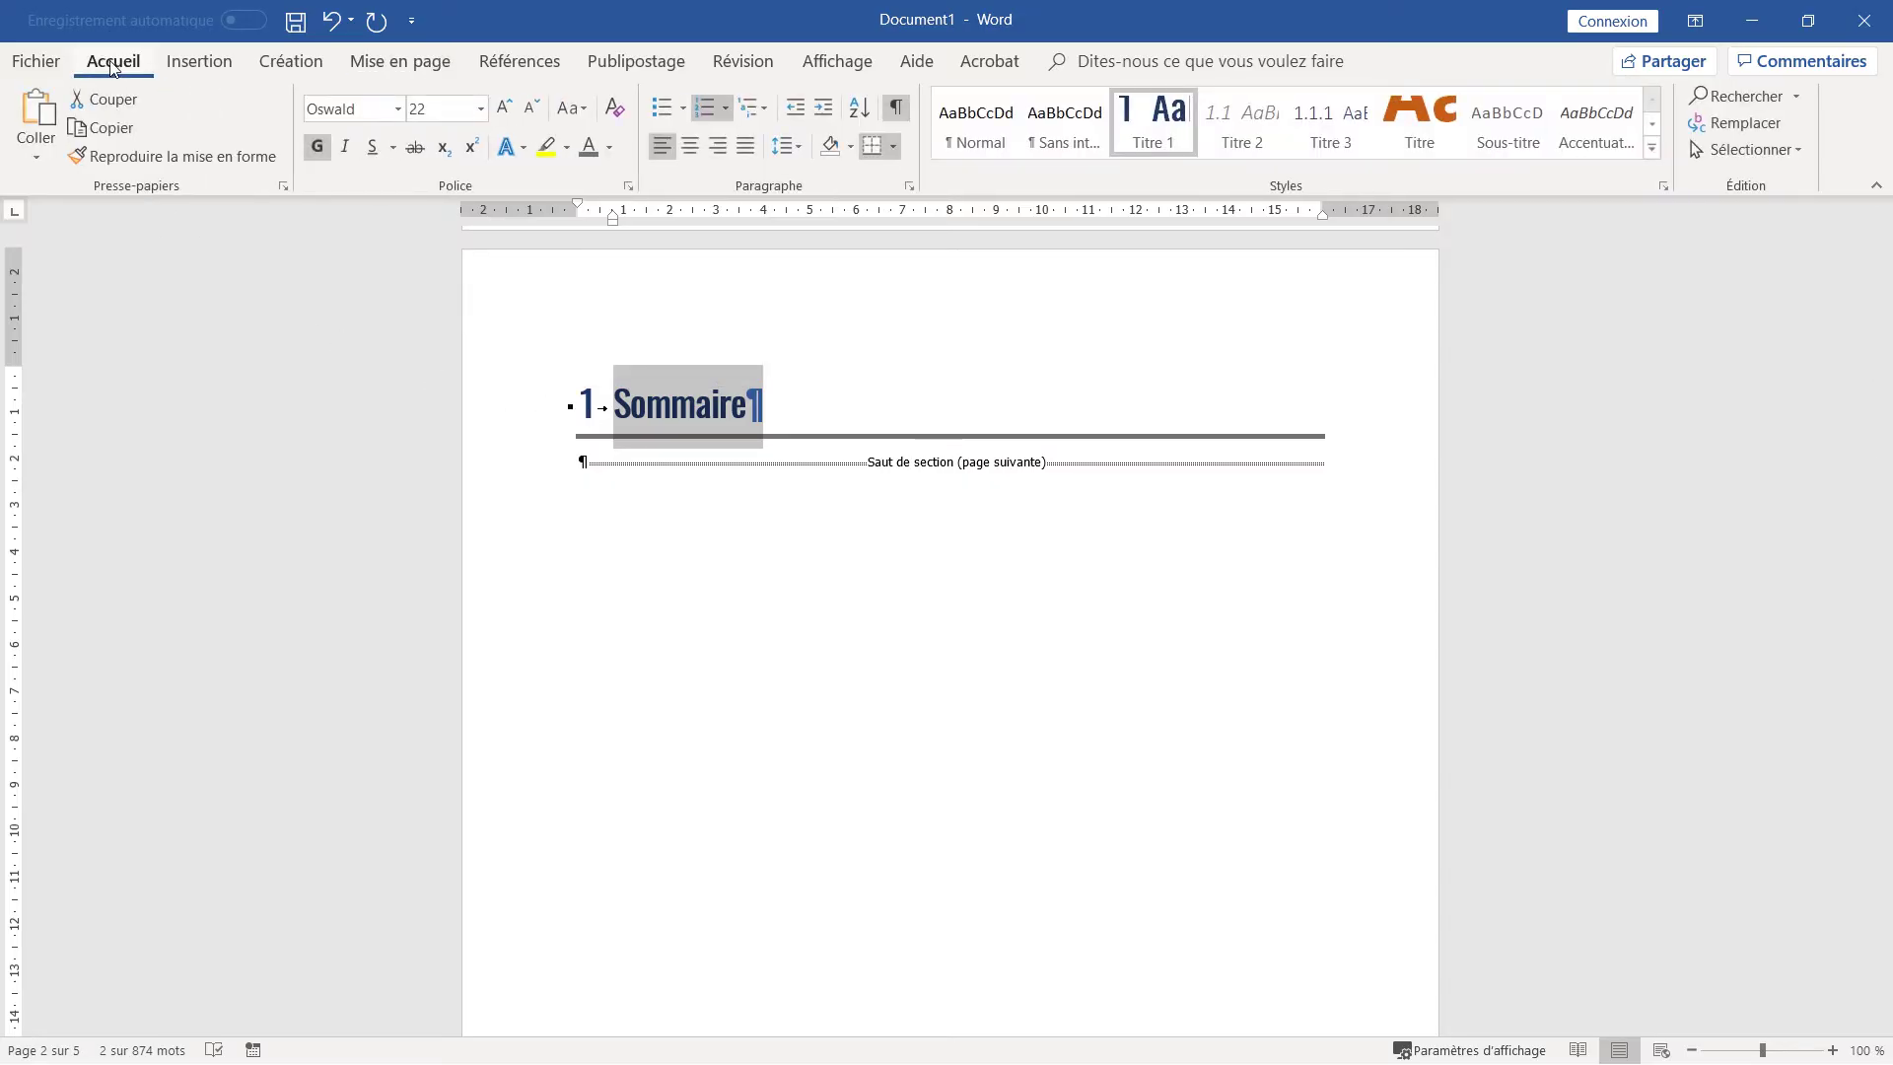
pyautogui.click(983, 138)
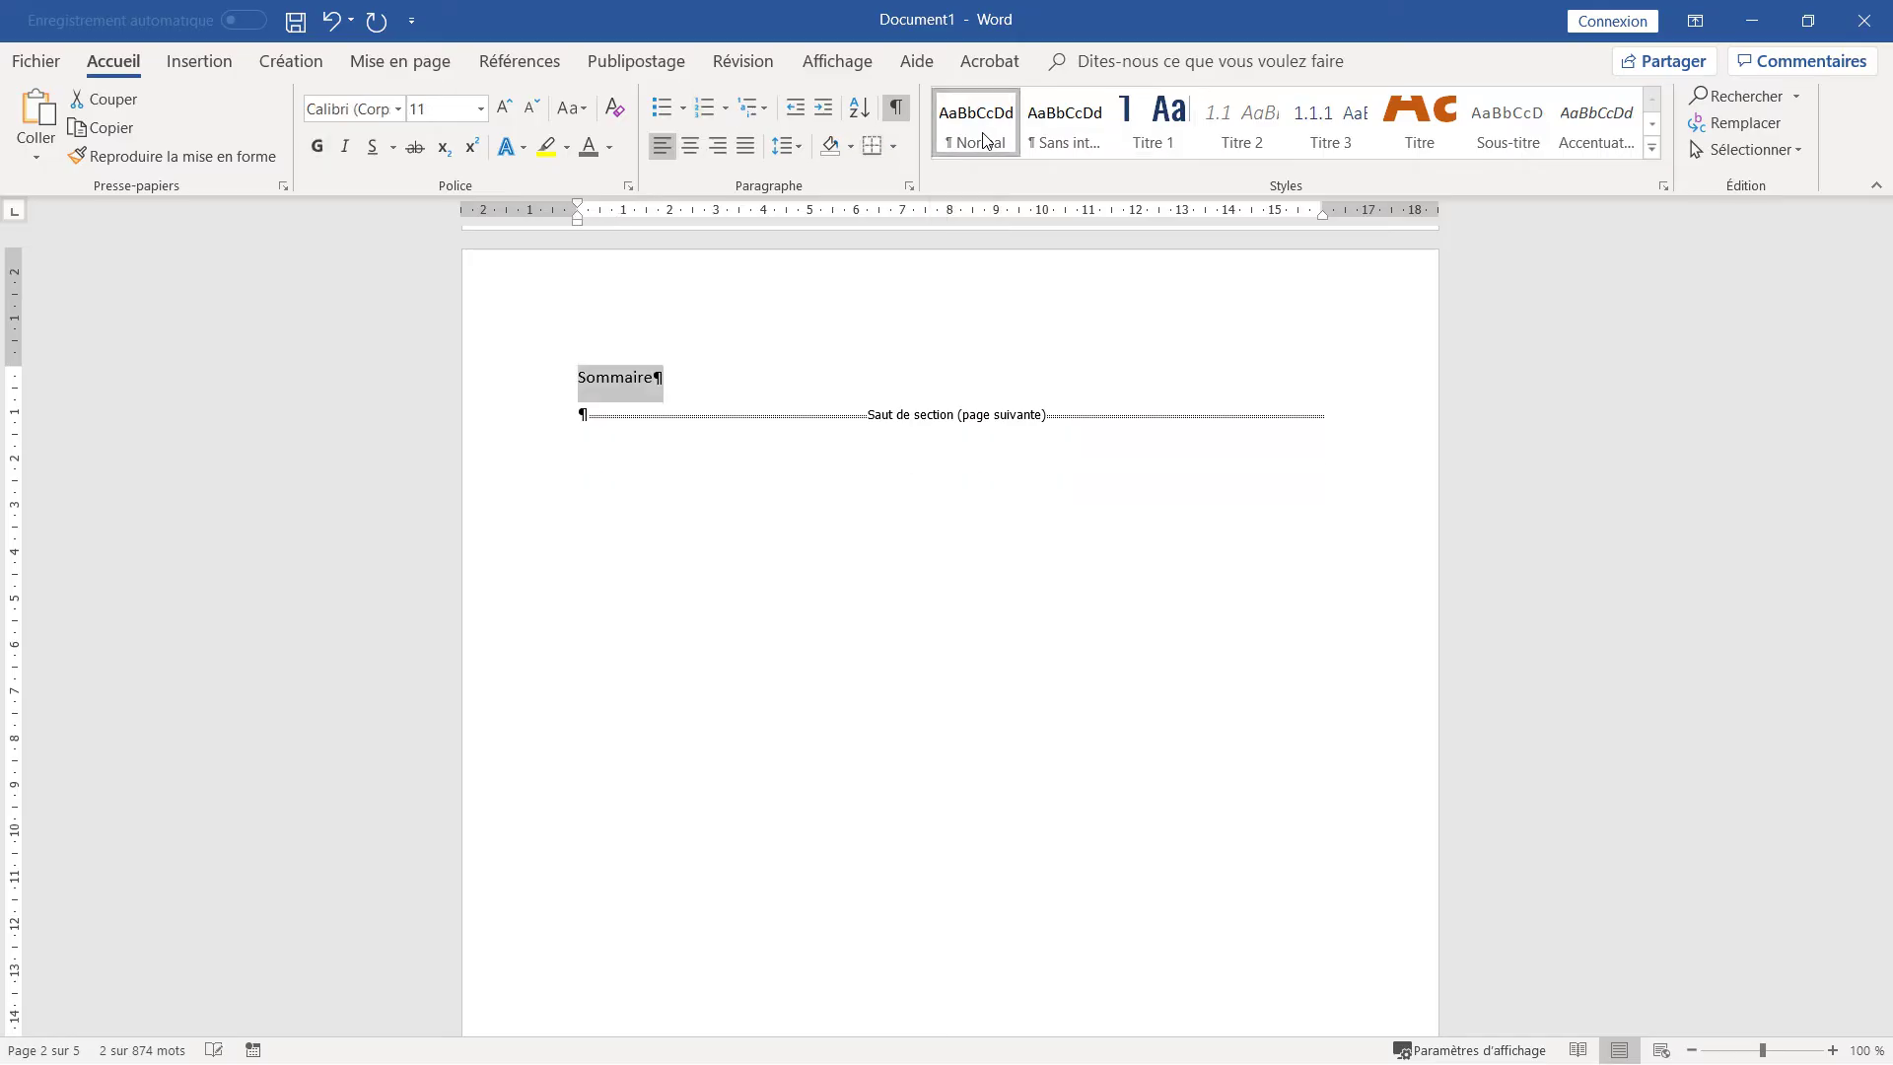
# - Enlarge the word Sommaire to 18 pt and centre it horizontally
pyautogui.click(657, 379)
pyautogui.click(539, 383)
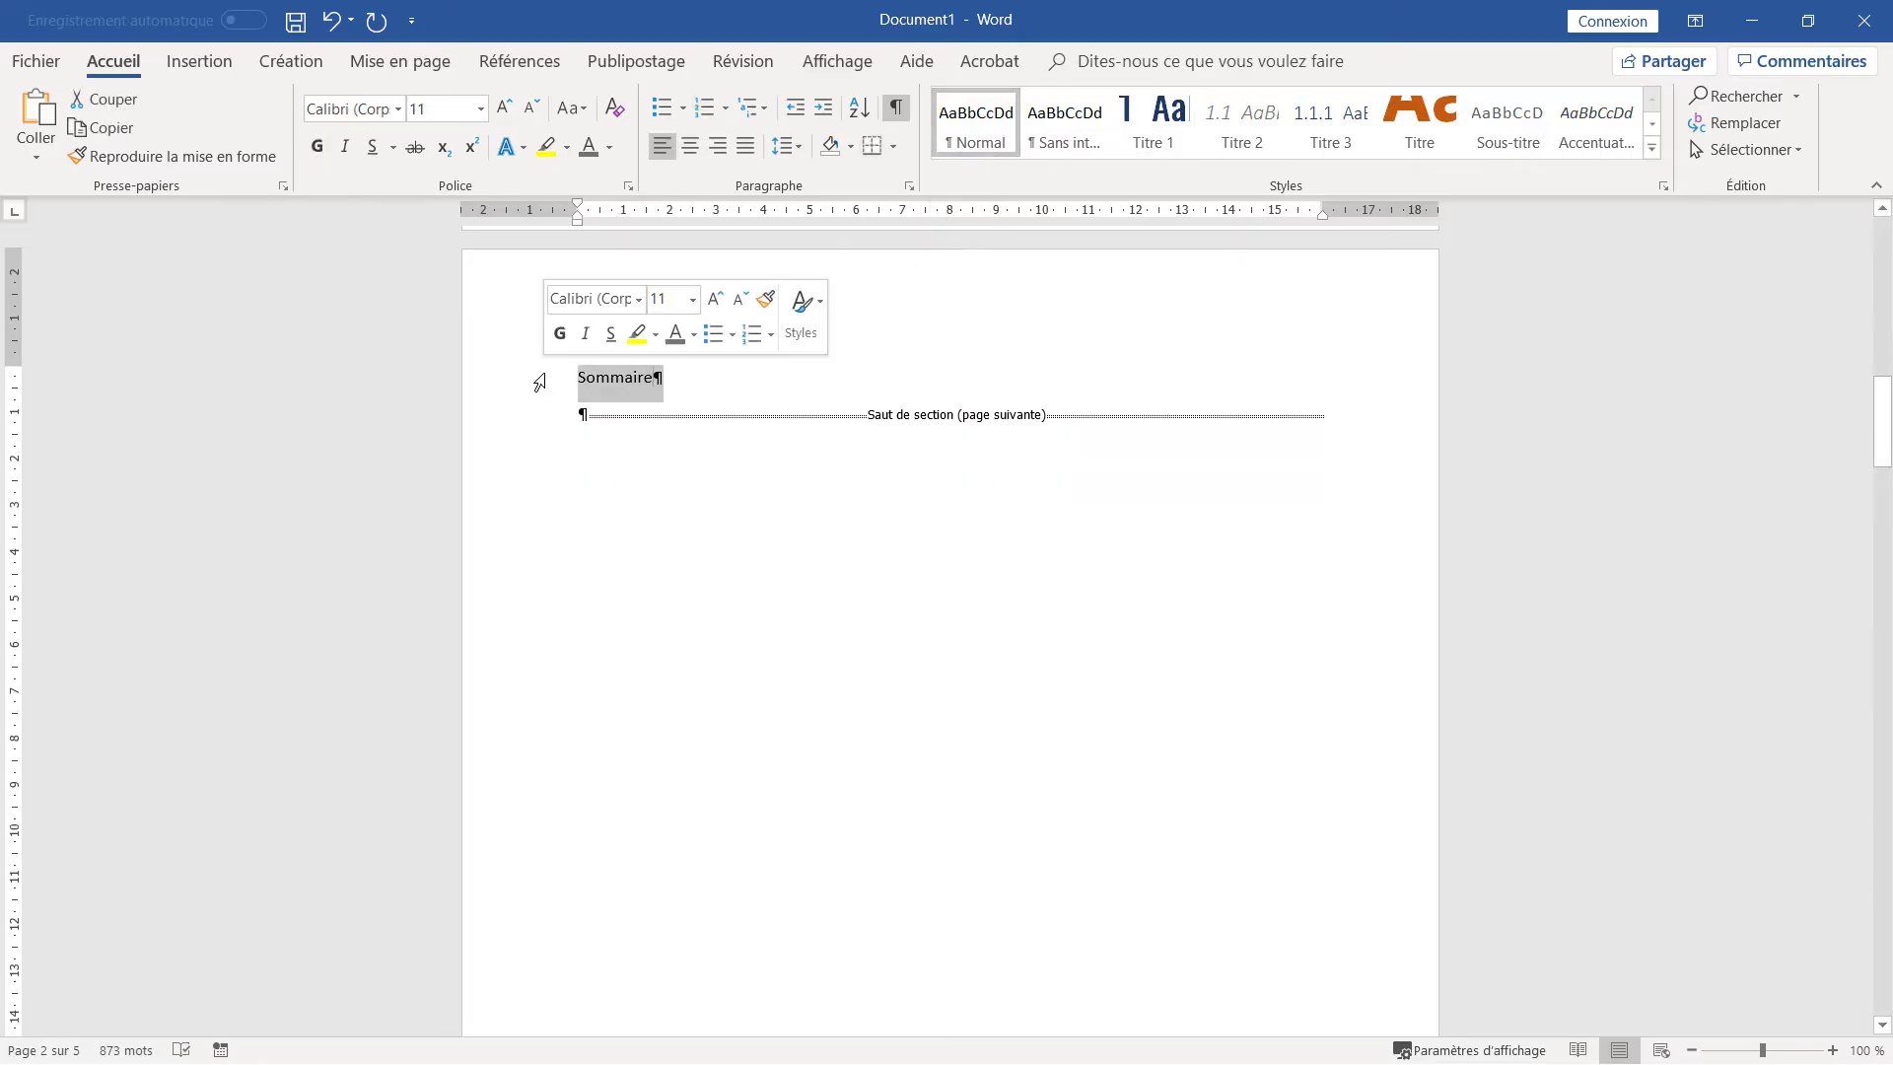
pyautogui.click(504, 107)
pyautogui.click(504, 107)
pyautogui.click(504, 108)
pyautogui.click(504, 108)
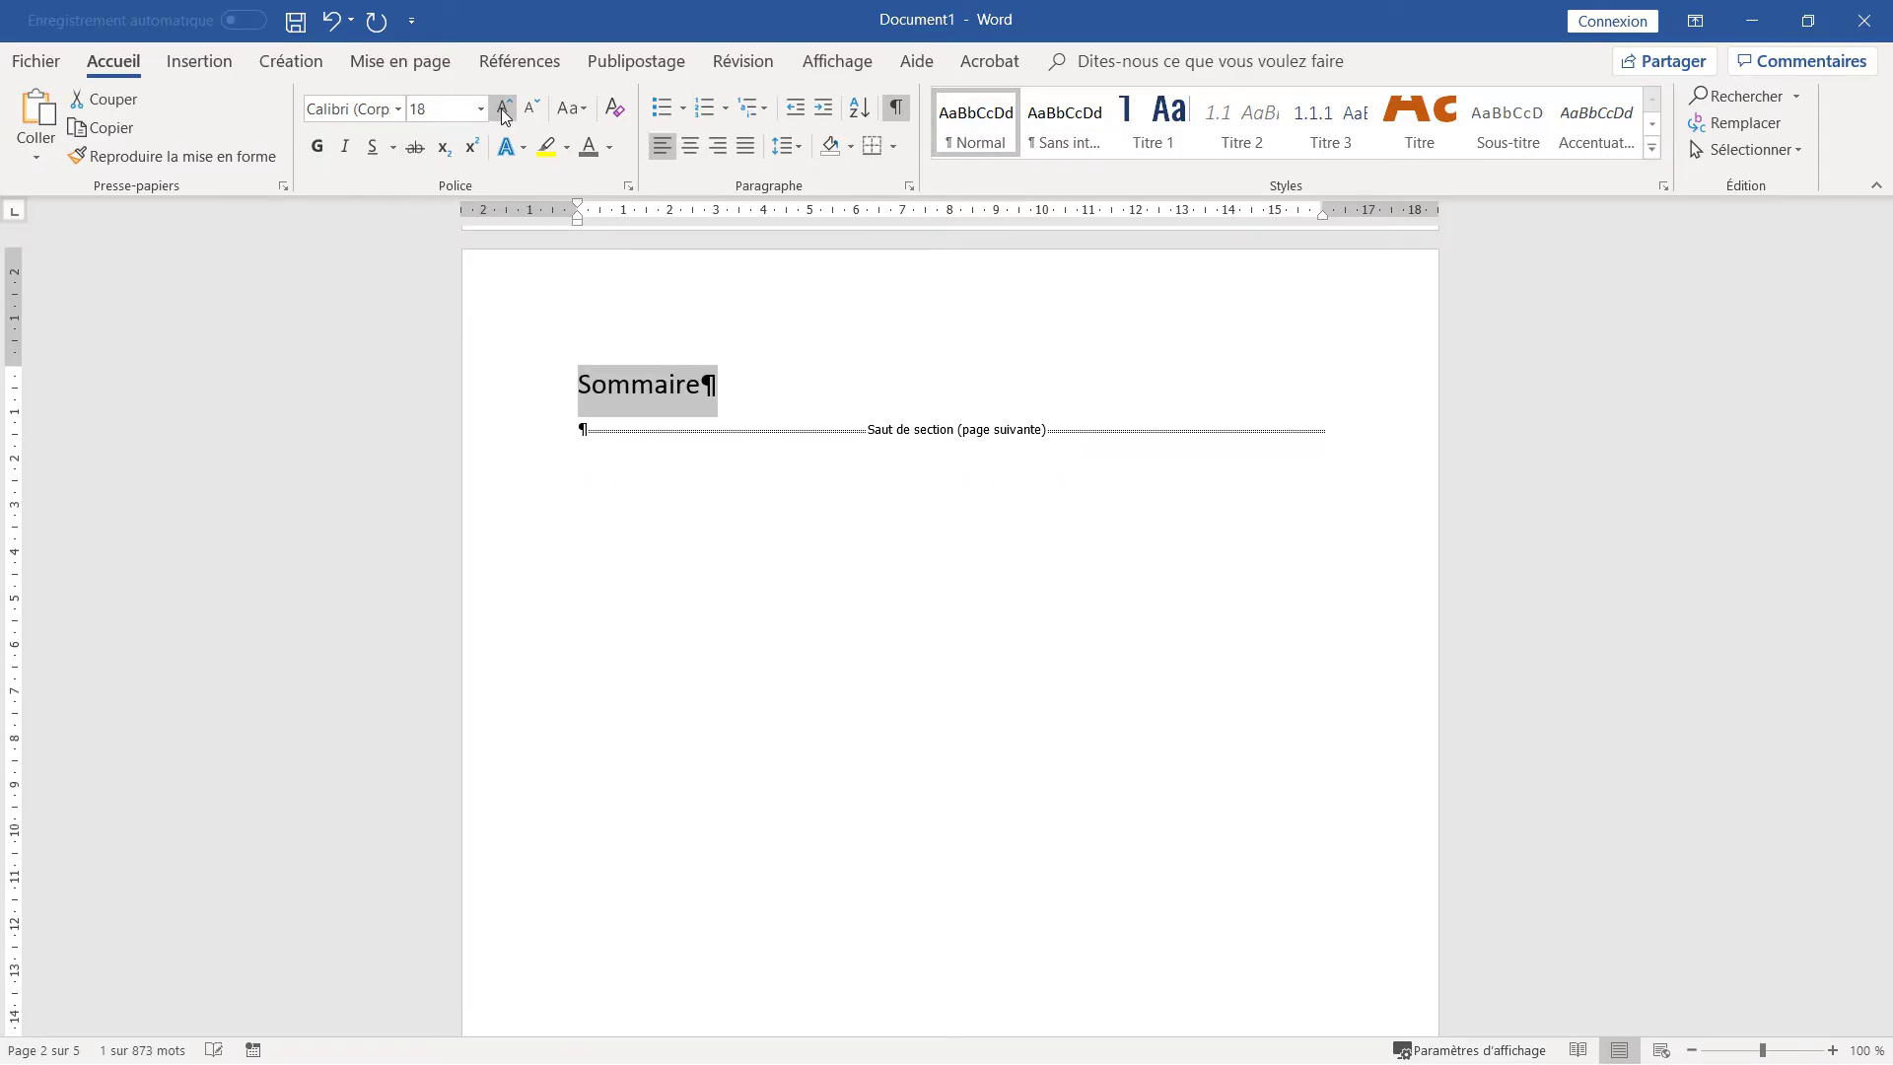
pyautogui.click(690, 146)
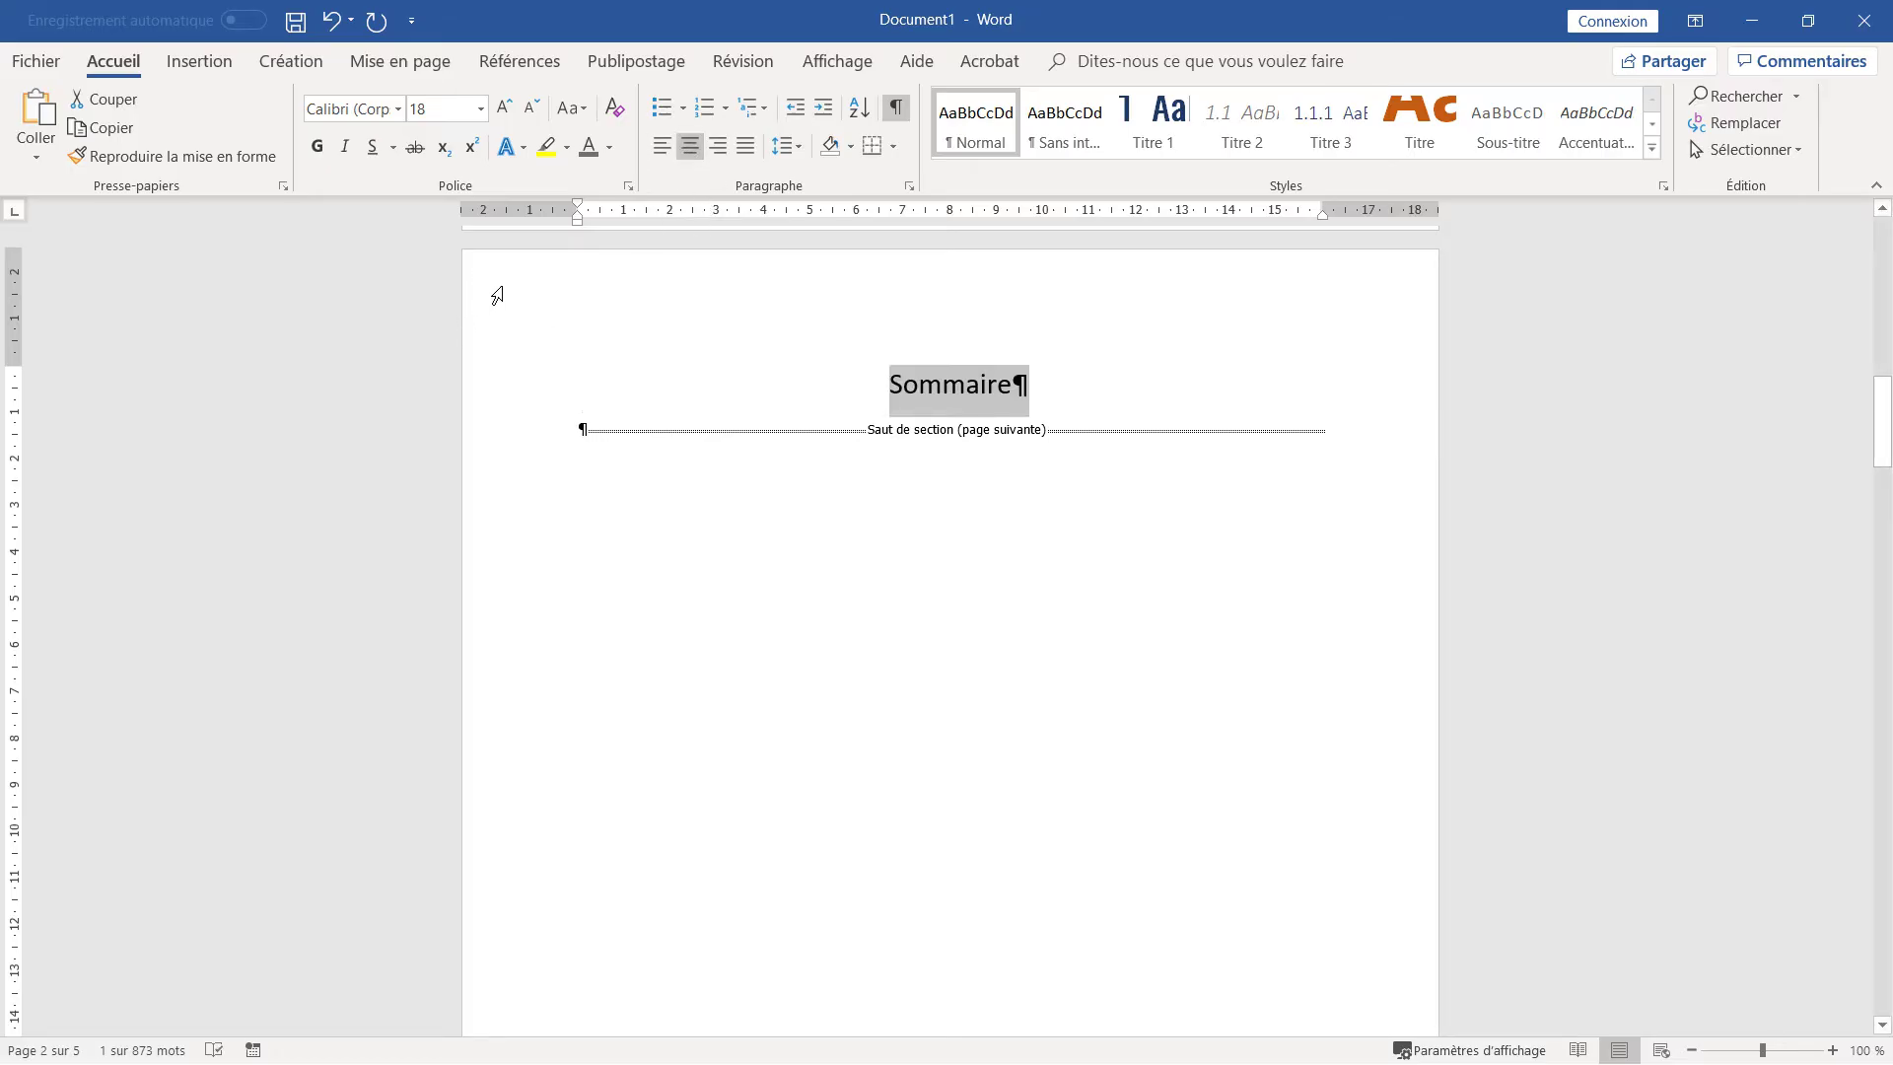
# - Start a custom table of contents (Table des matières personnalisée) in the empty paragraph below Sommaire
pyautogui.click(588, 432)
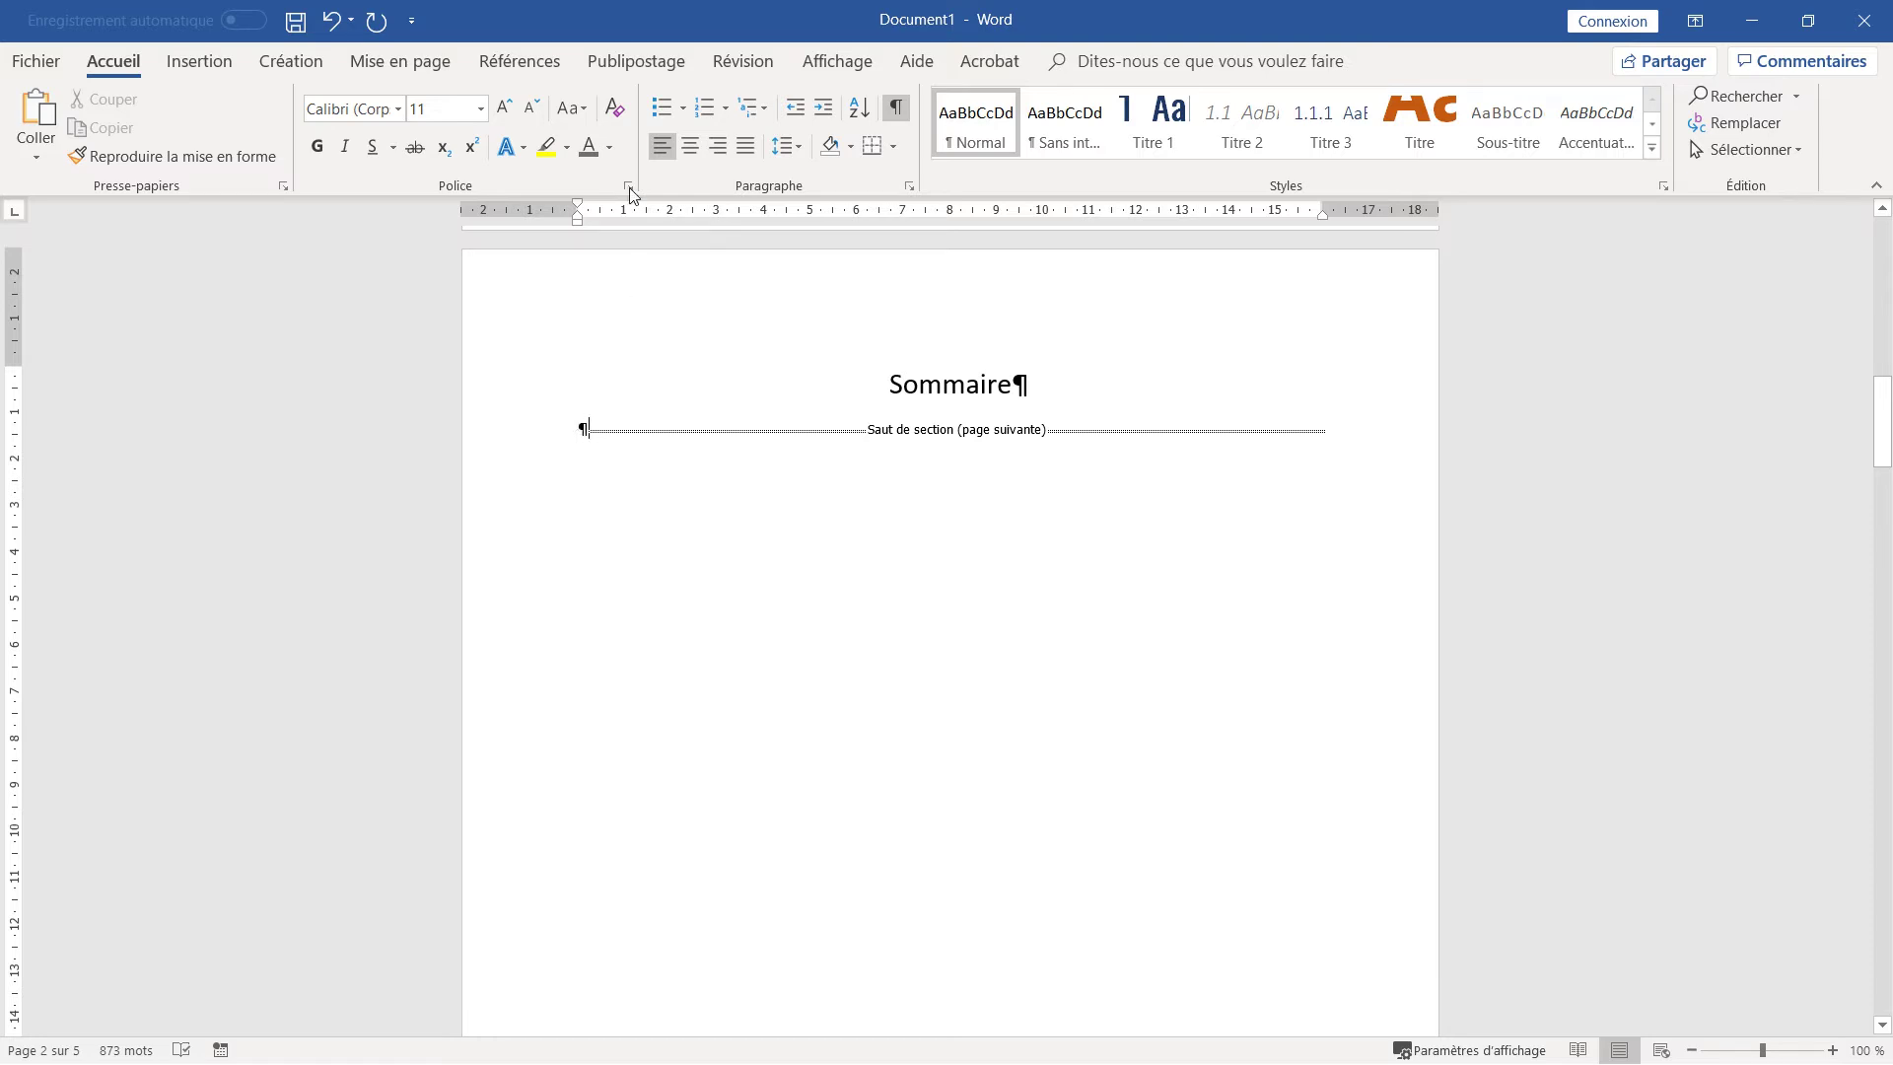
pyautogui.click(547, 67)
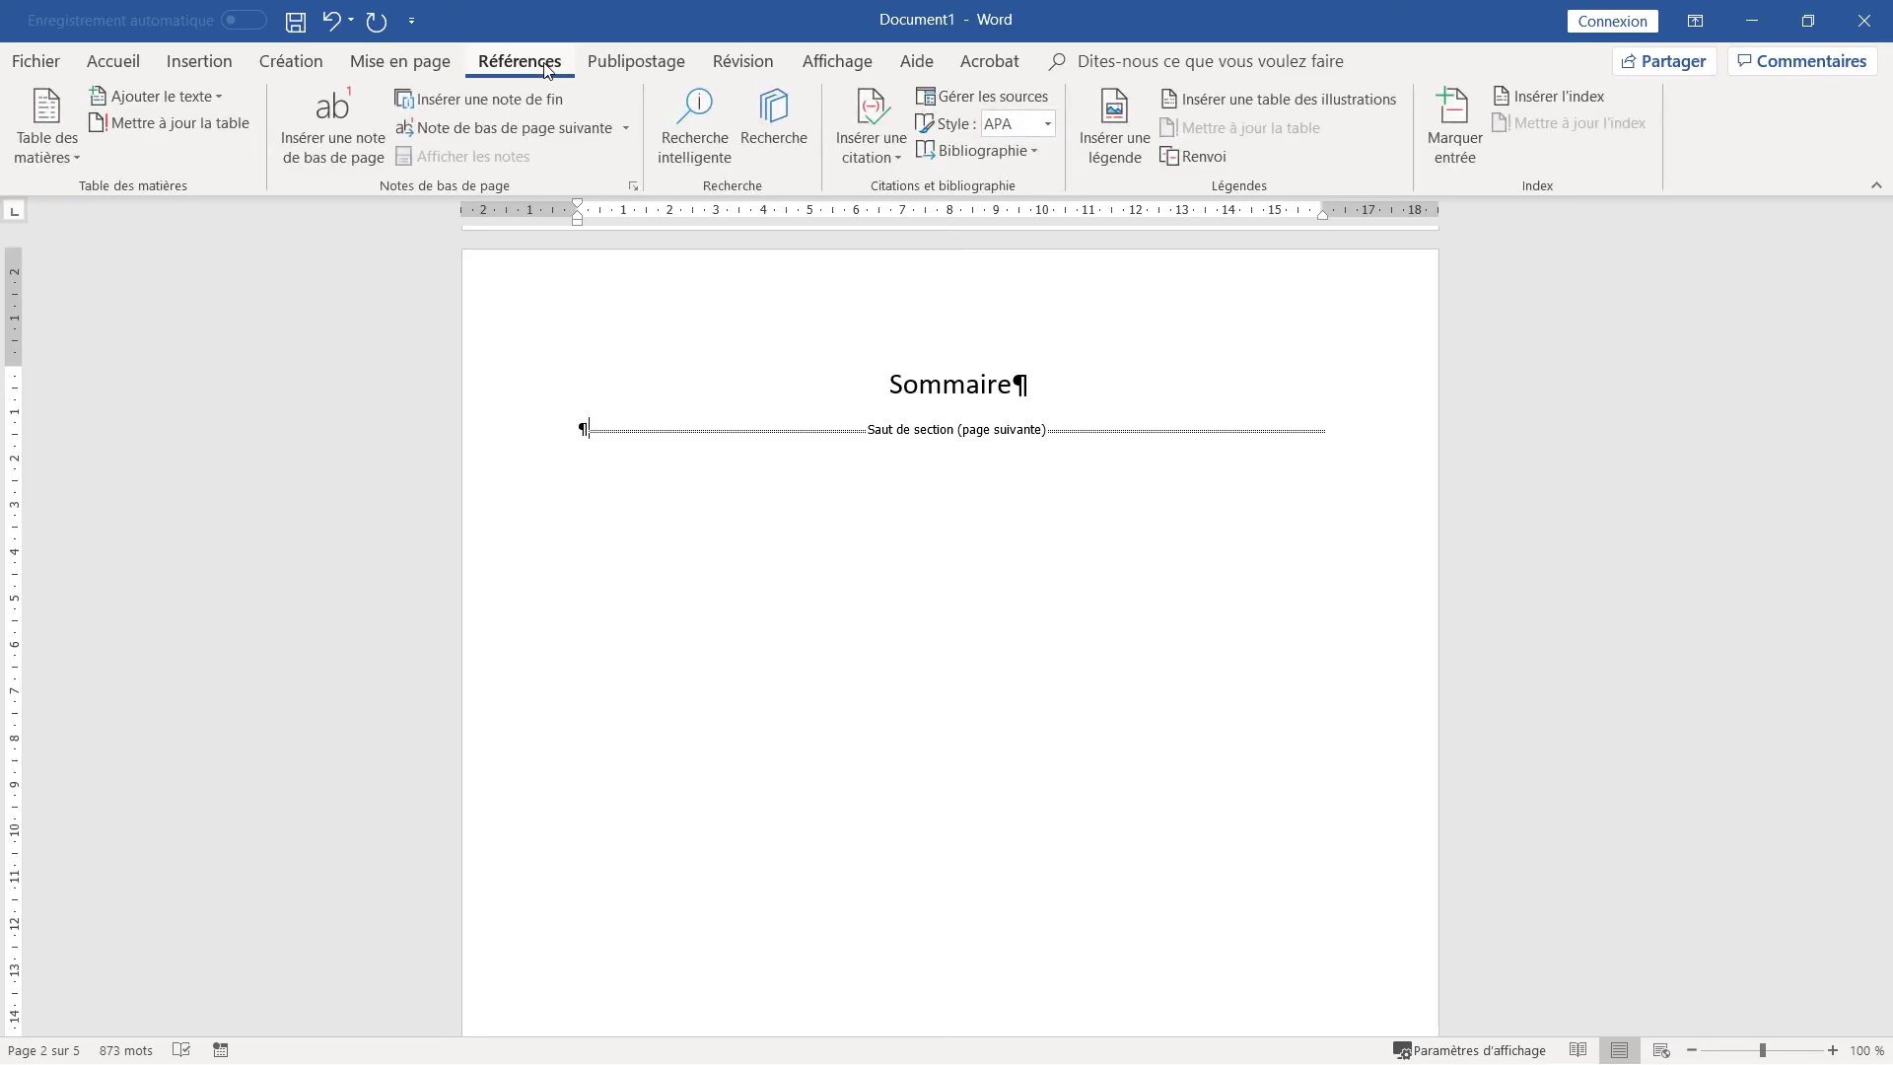
pyautogui.click(61, 121)
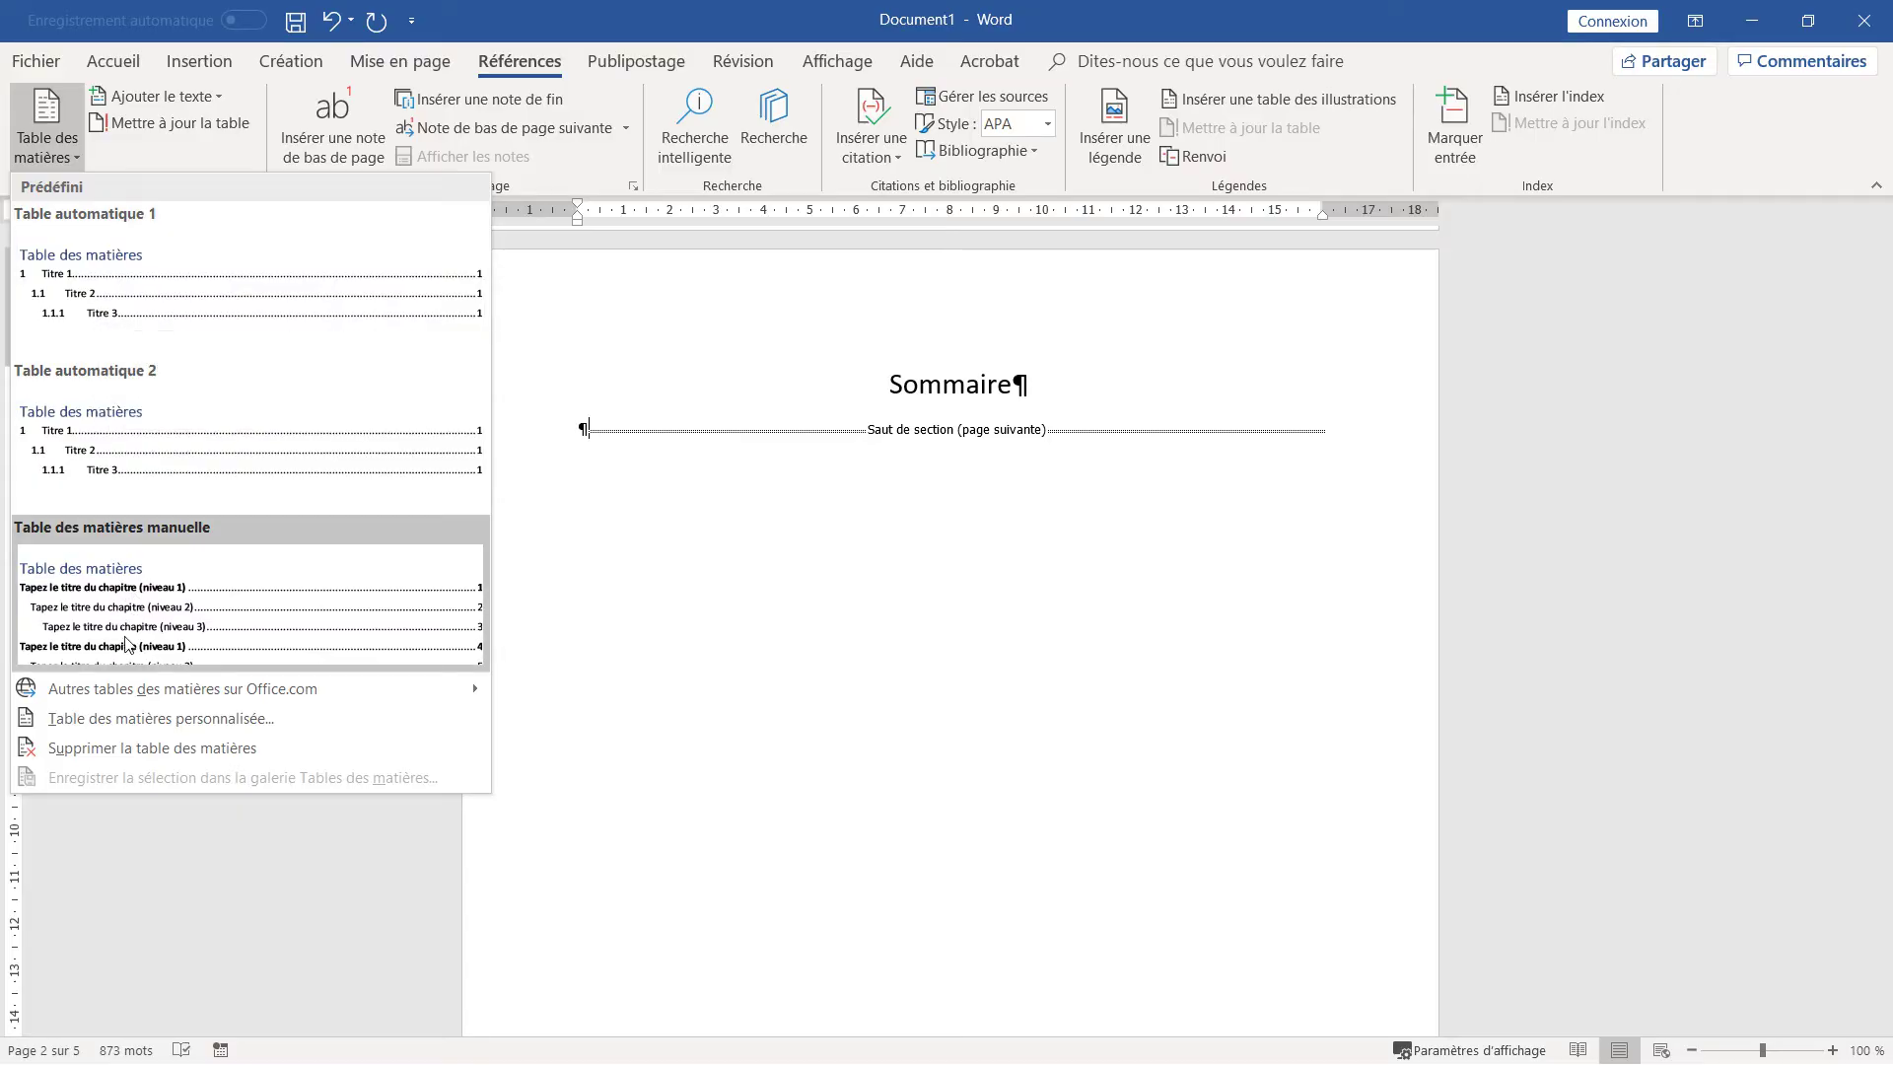
pyautogui.click(275, 725)
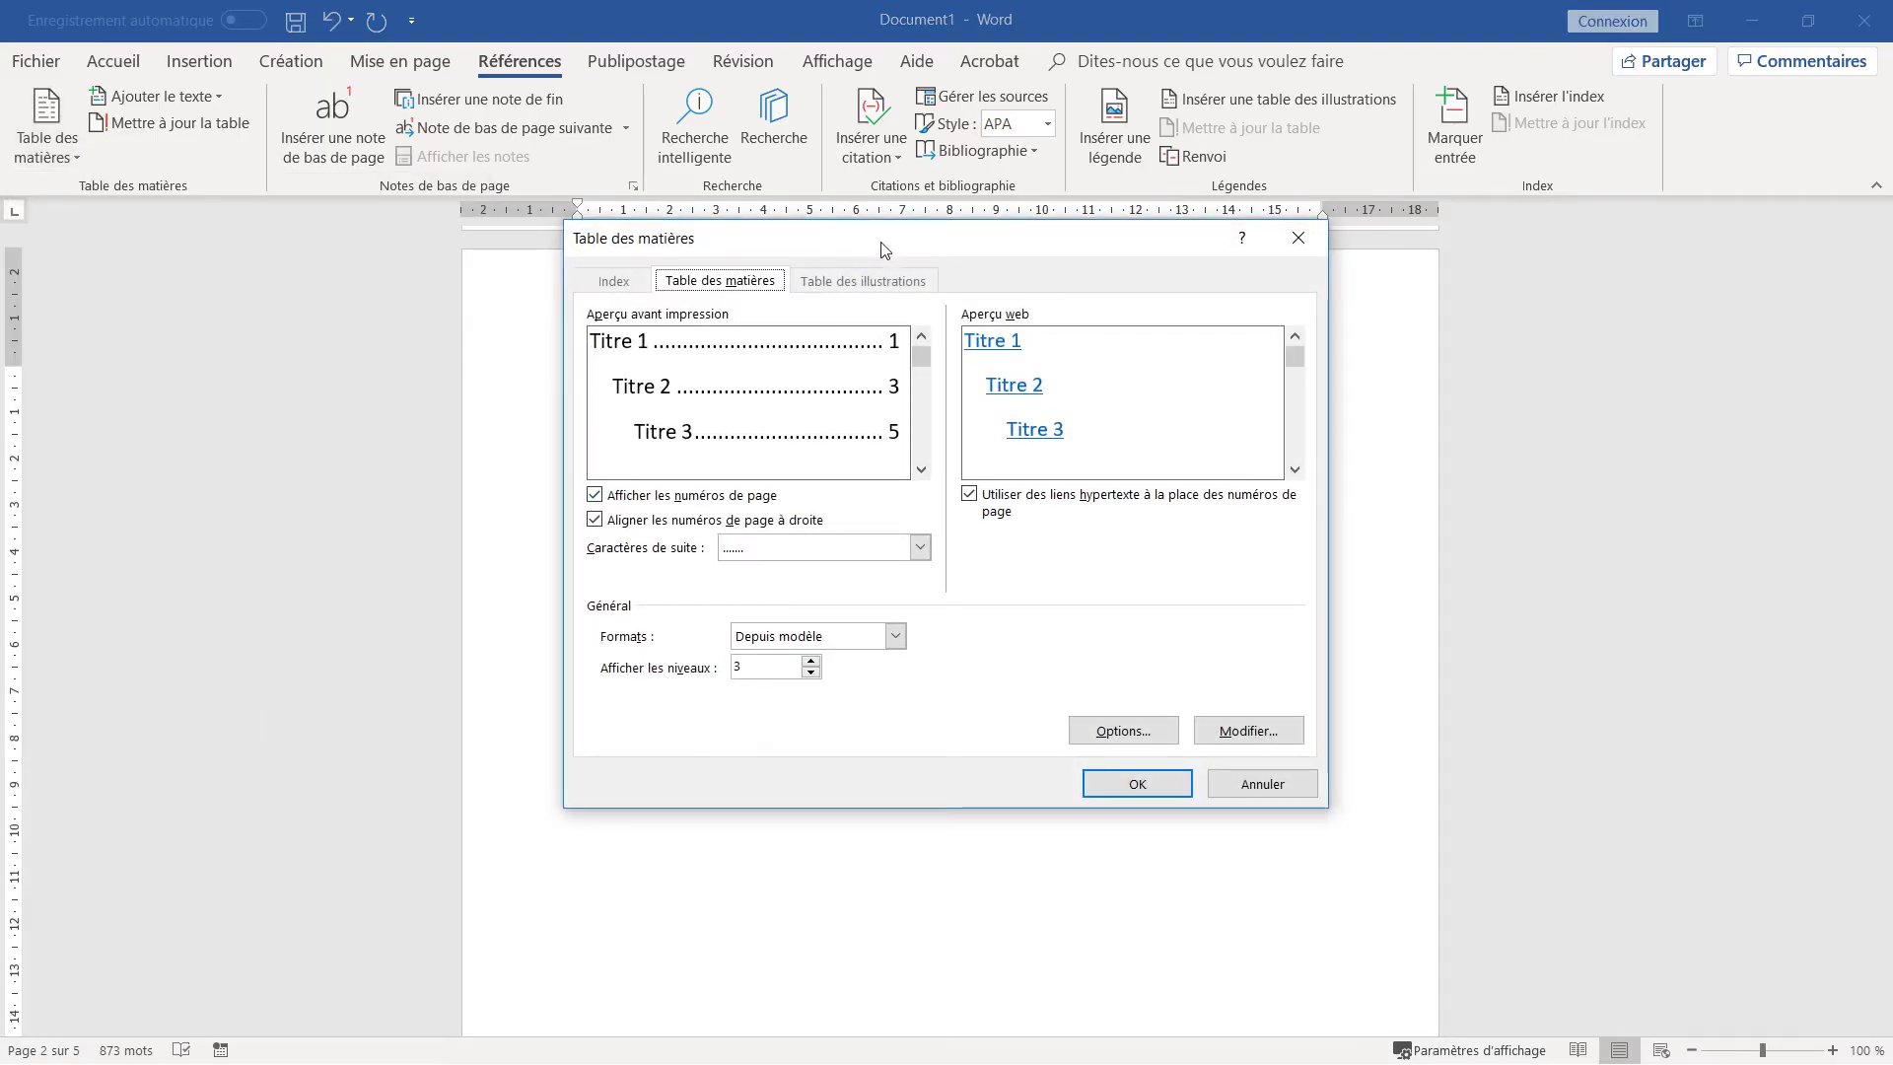
pyautogui.moveTo(885, 248); pyautogui.dragTo(928, 363)
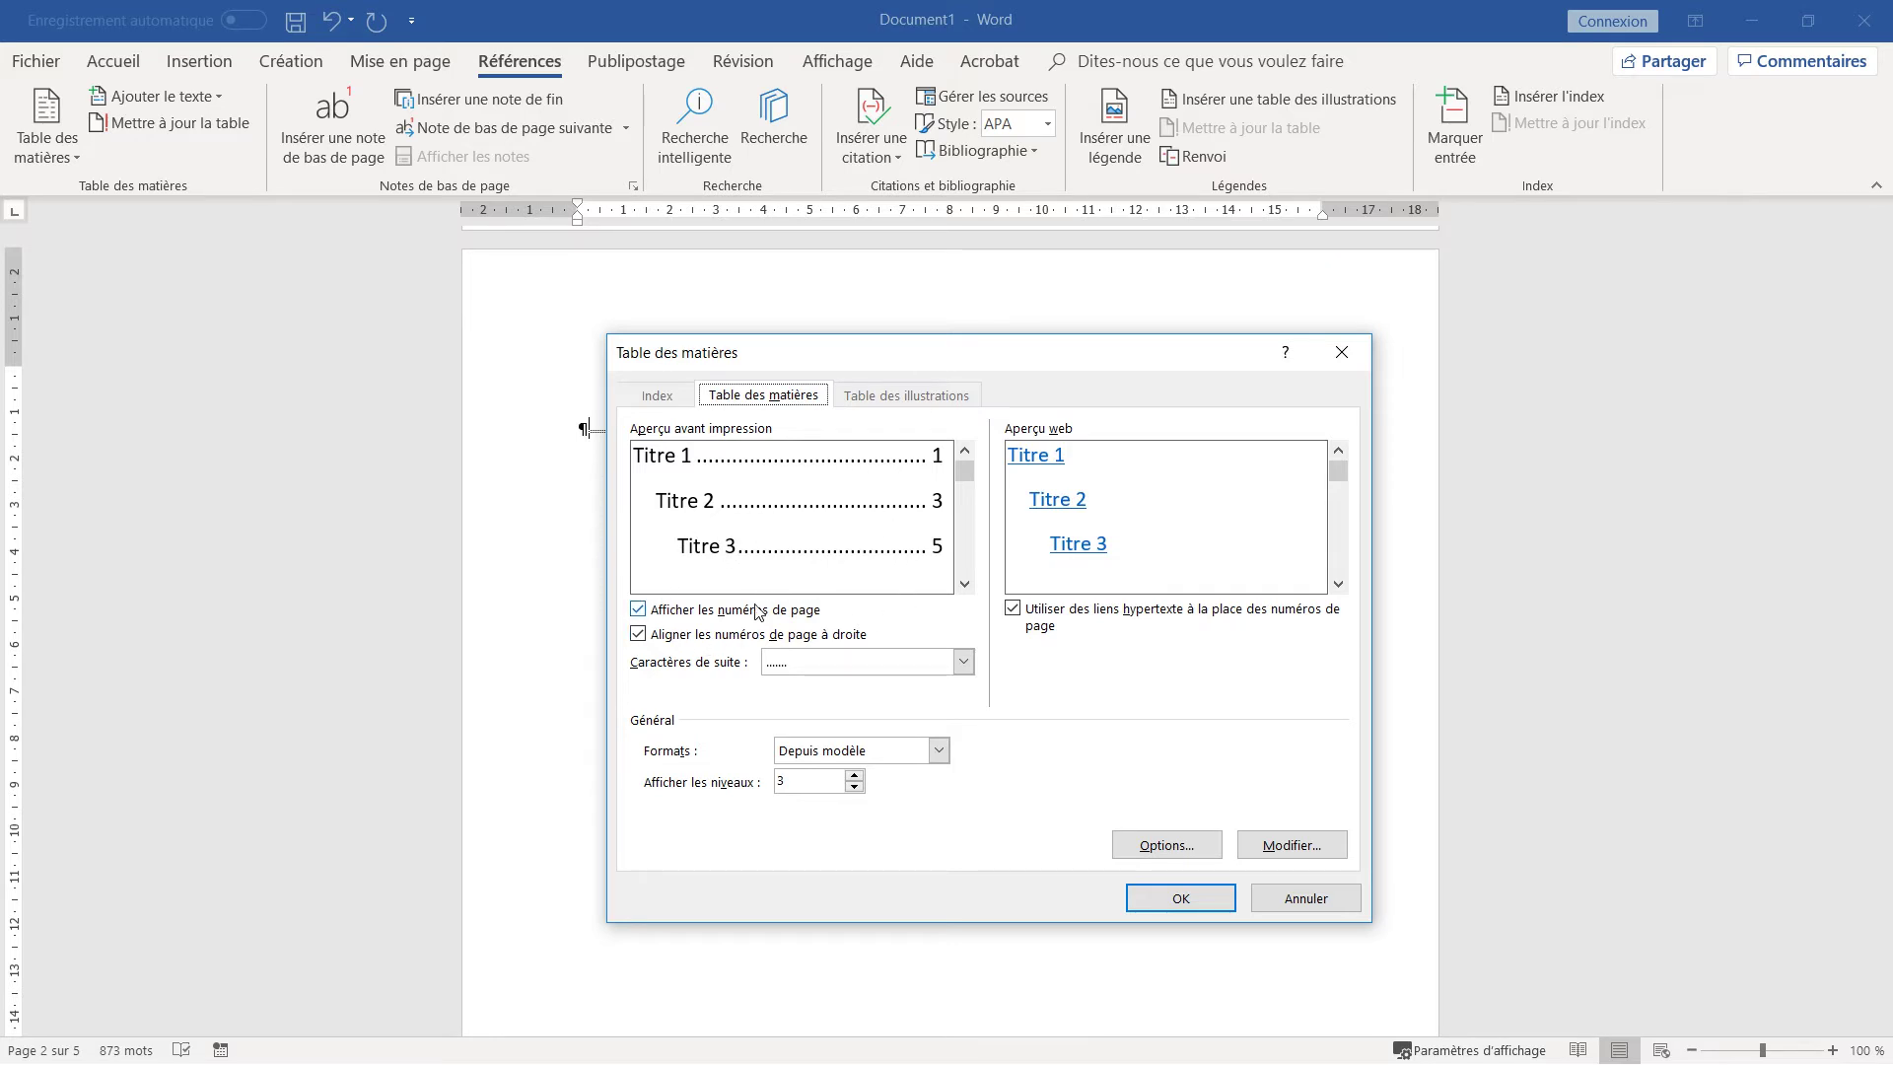
# - Try the table of contents without page numbers, and without aligning the page numbers to the right
pyautogui.click(639, 611)
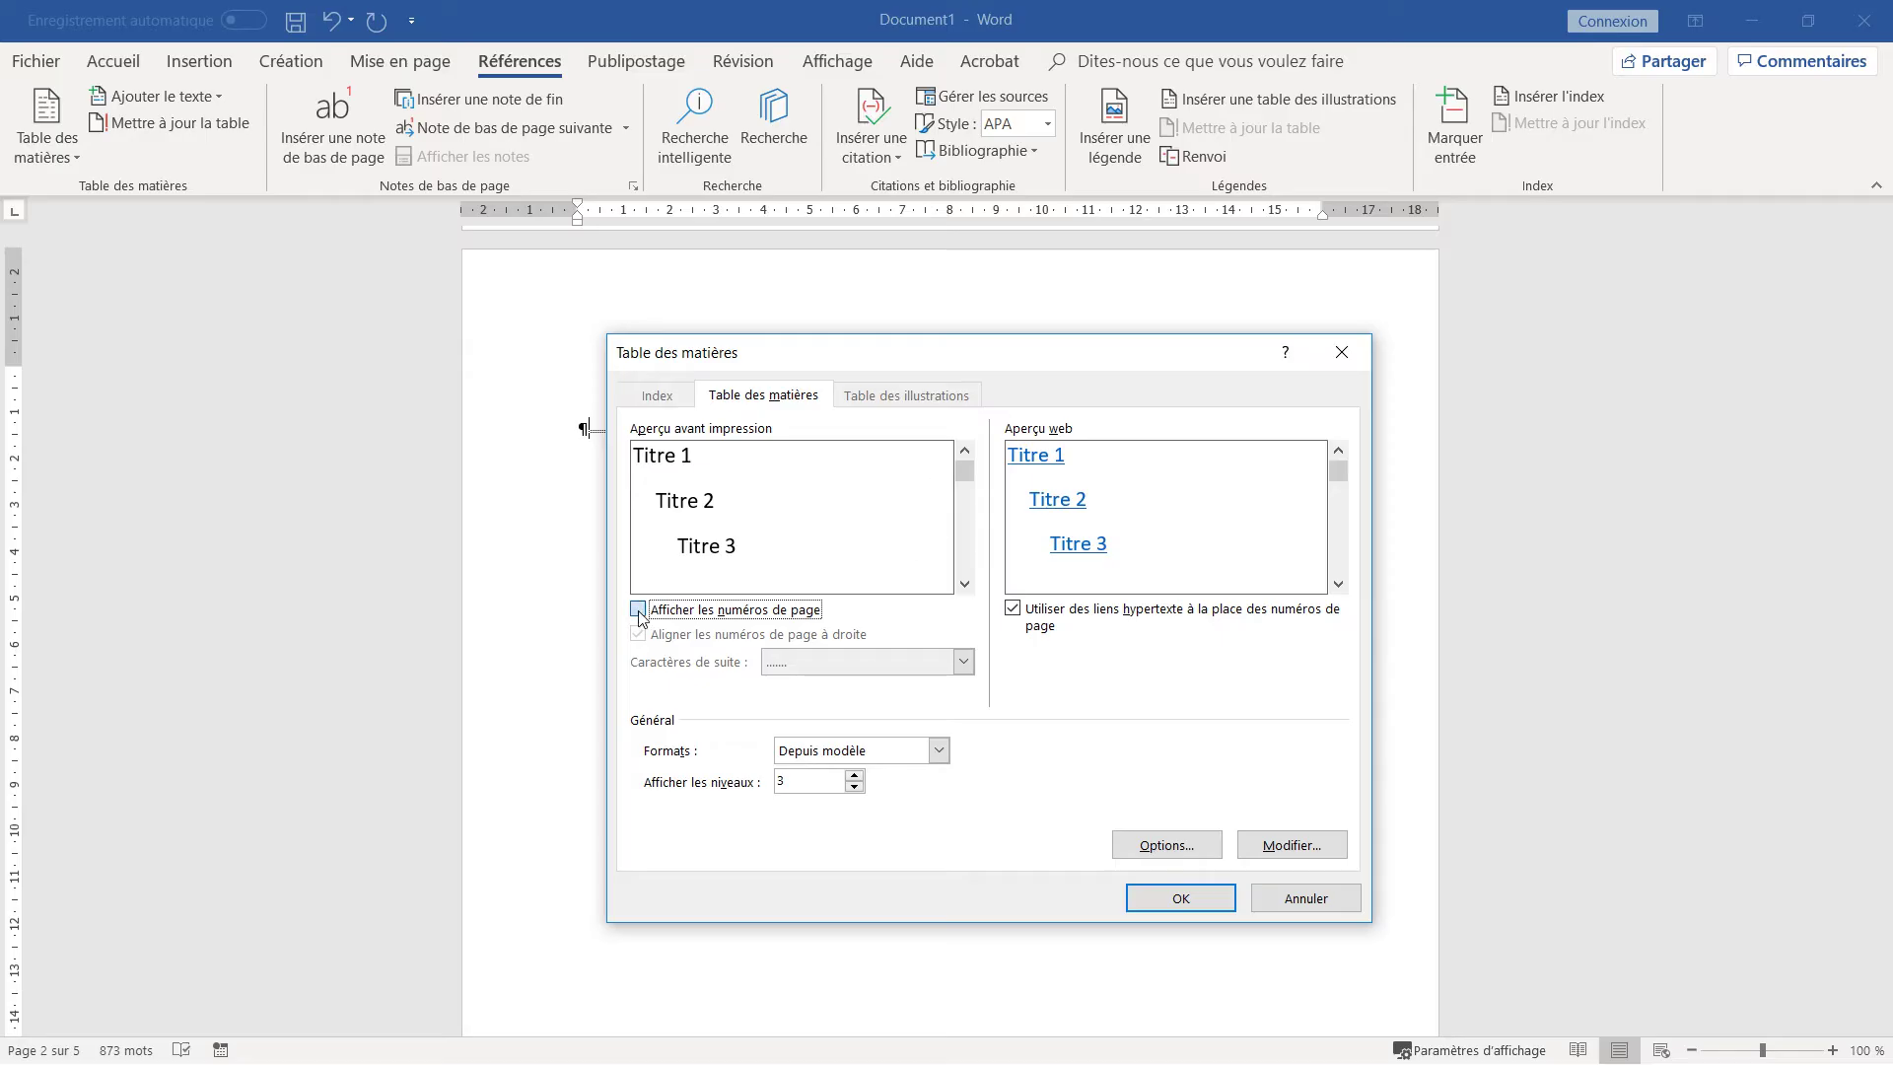
pyautogui.click(639, 612)
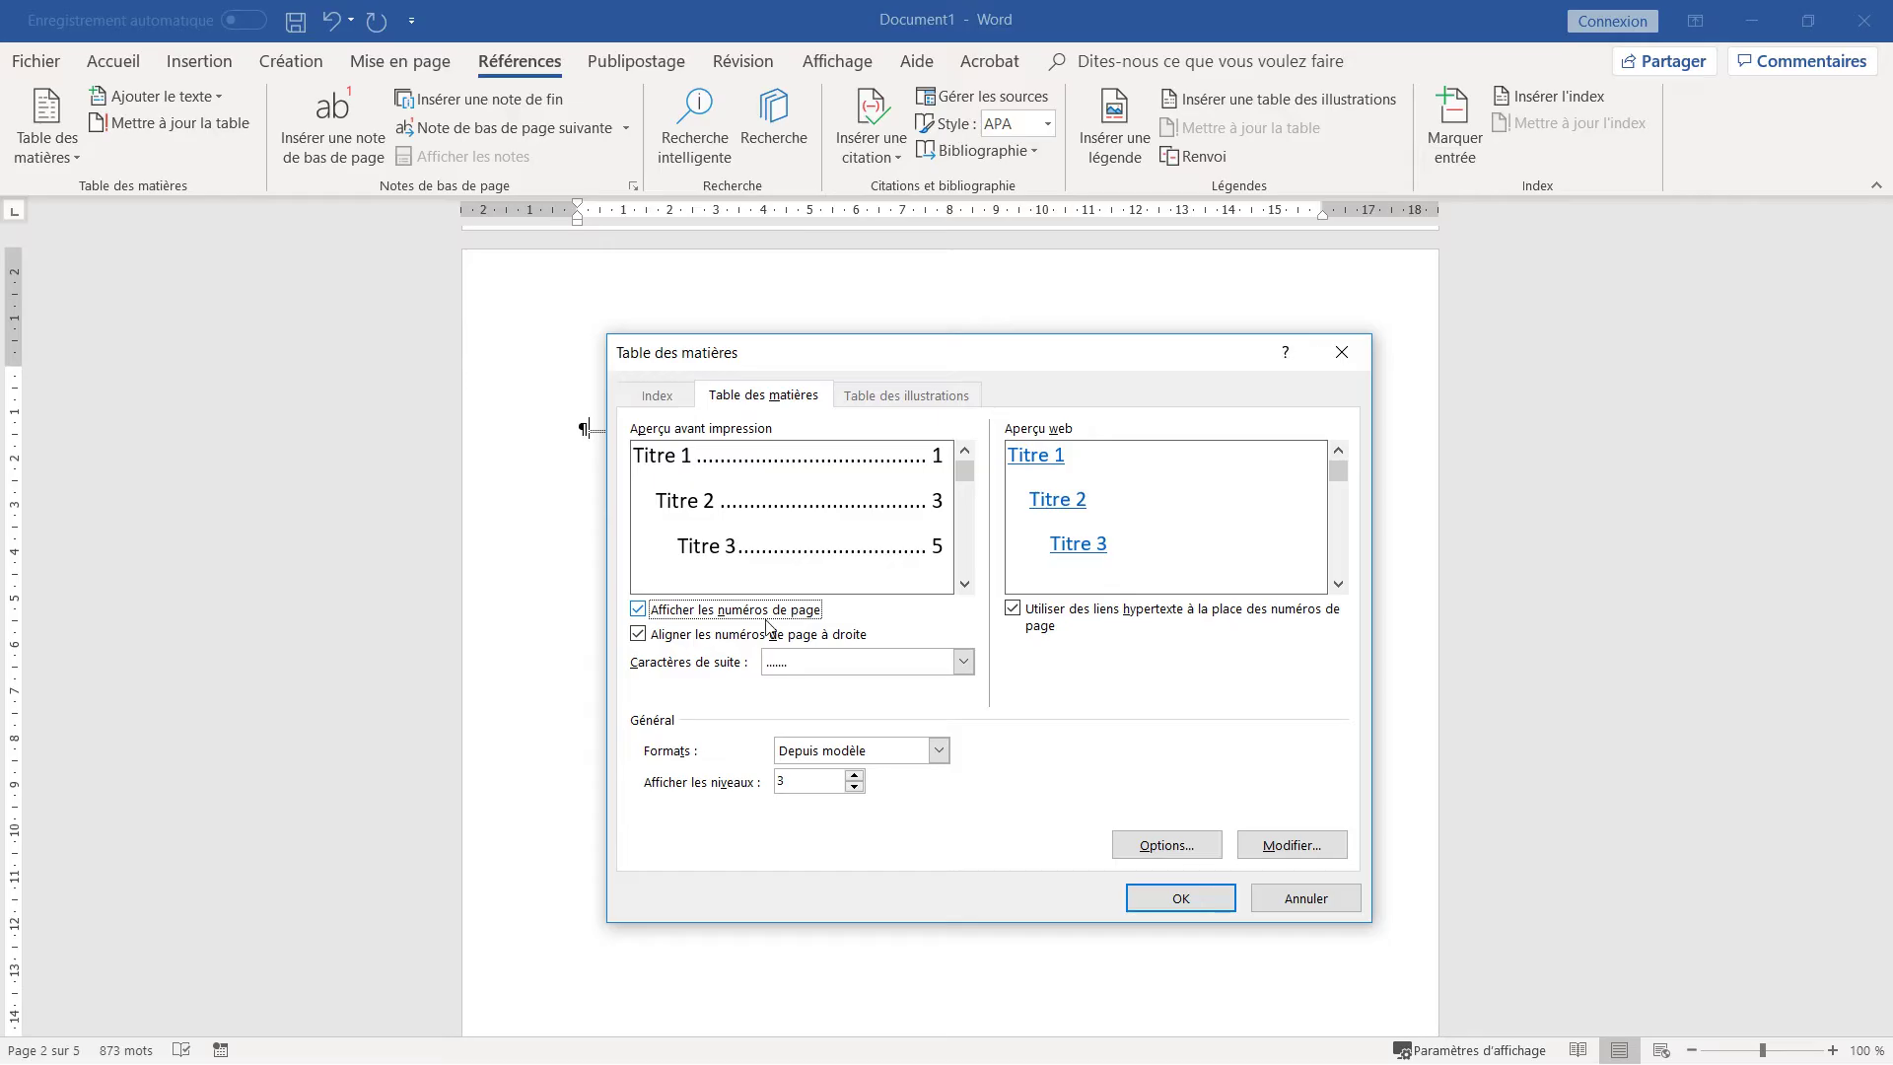
pyautogui.click(639, 636)
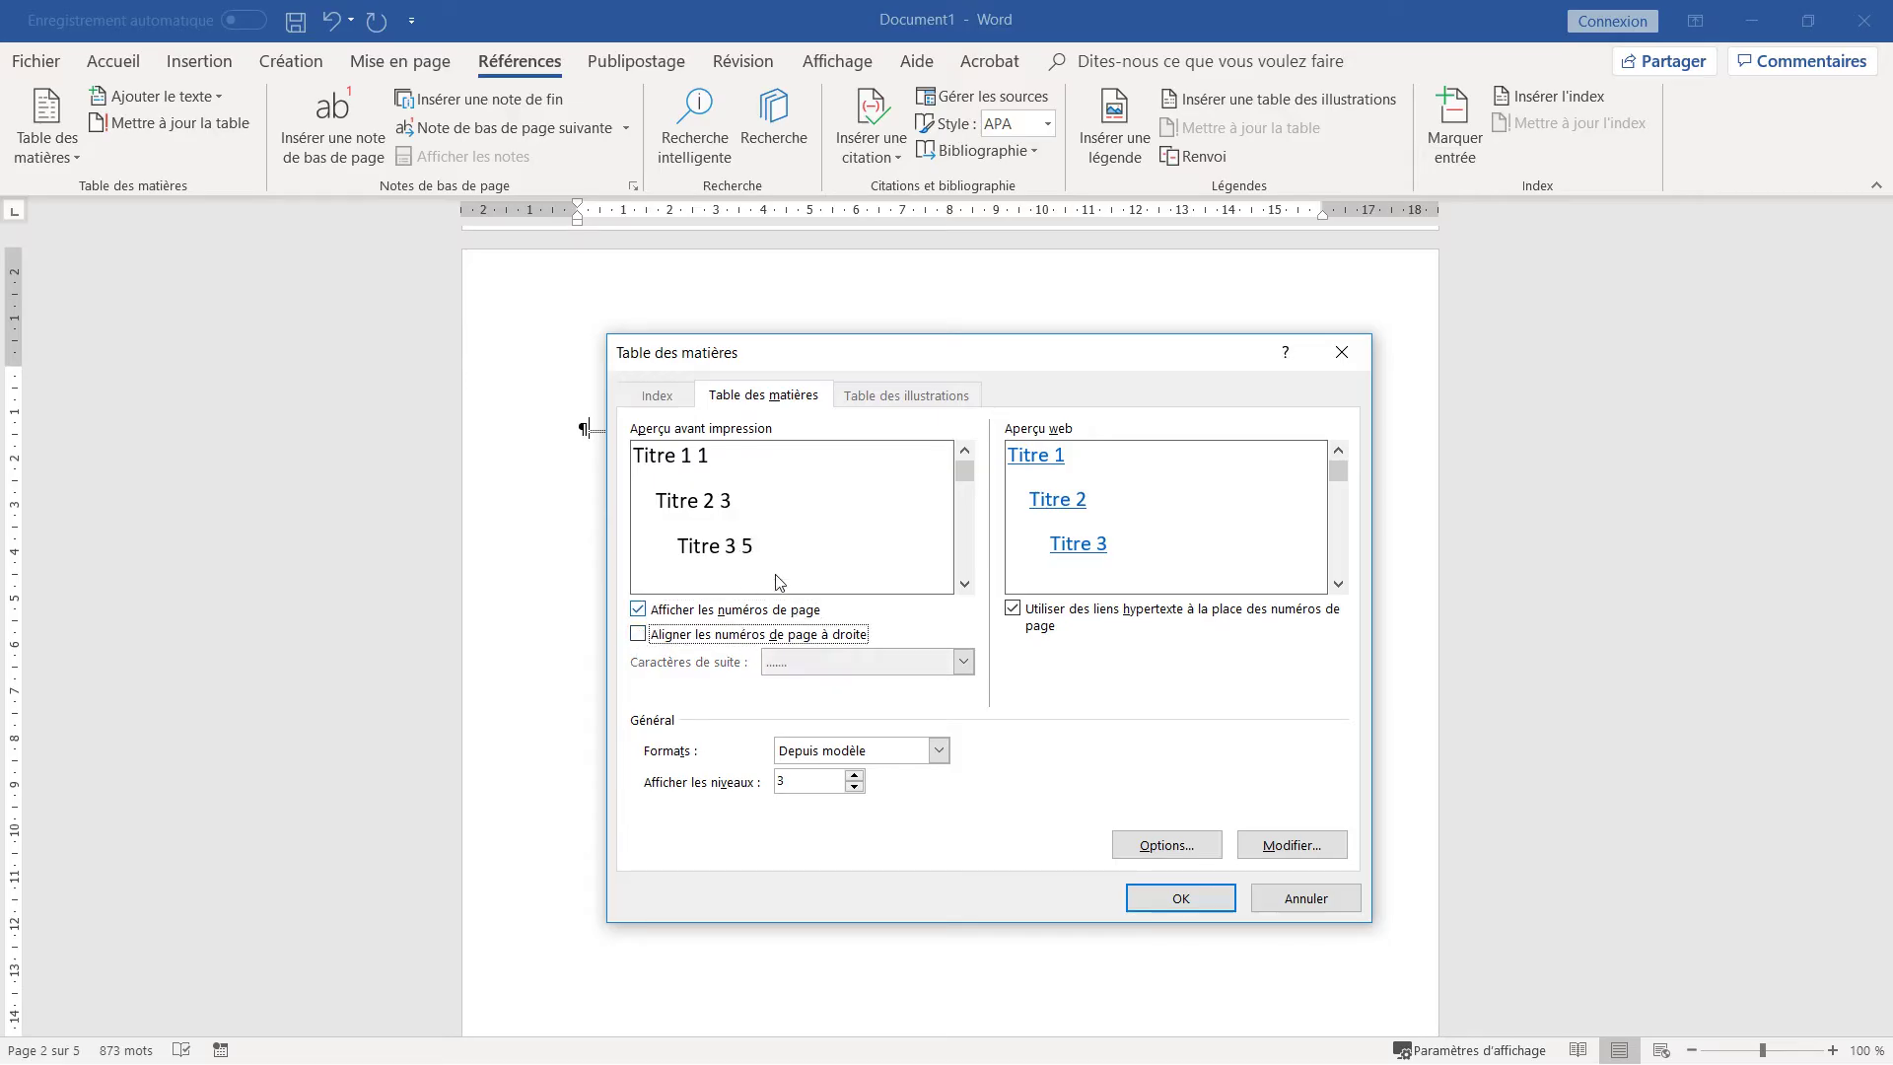
pyautogui.click(641, 636)
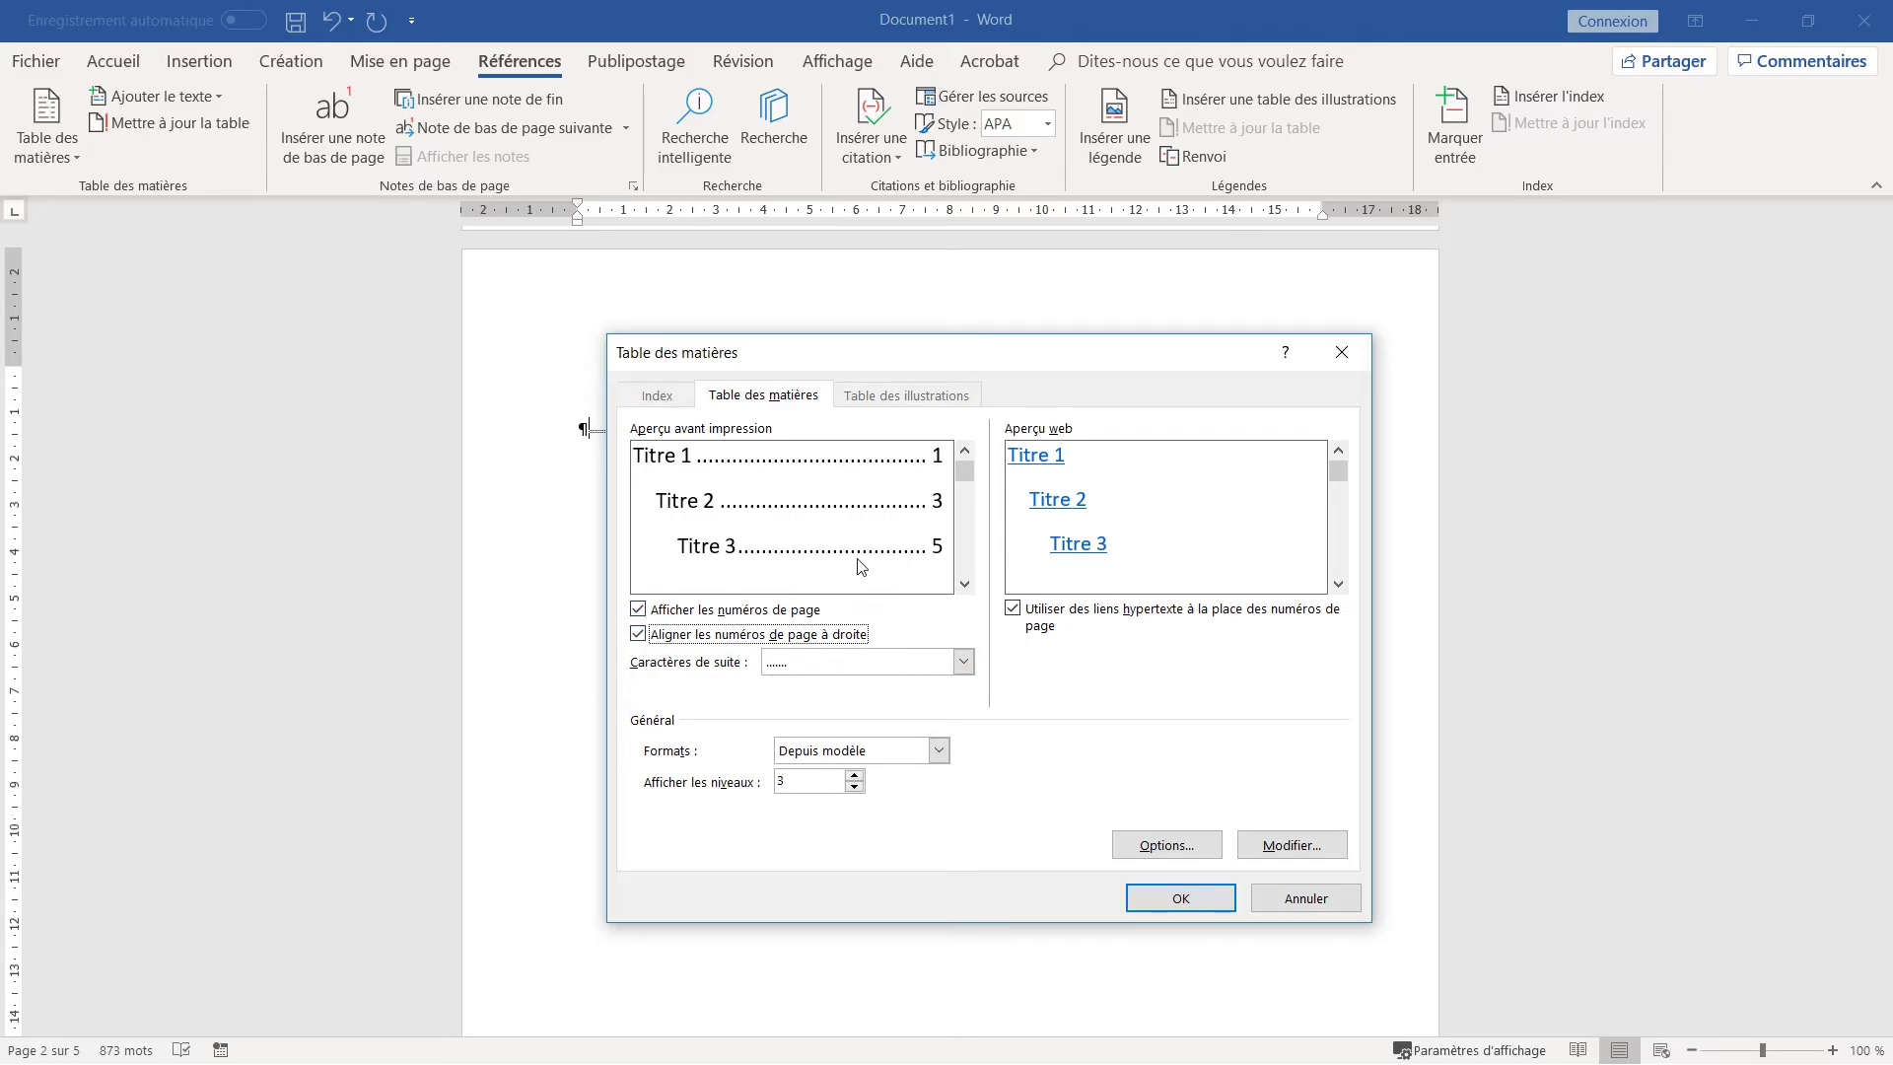
# - Try dashed leader characters (Caractères de suite) for the table of contents and go back to the dotted ones
pyautogui.click(878, 670)
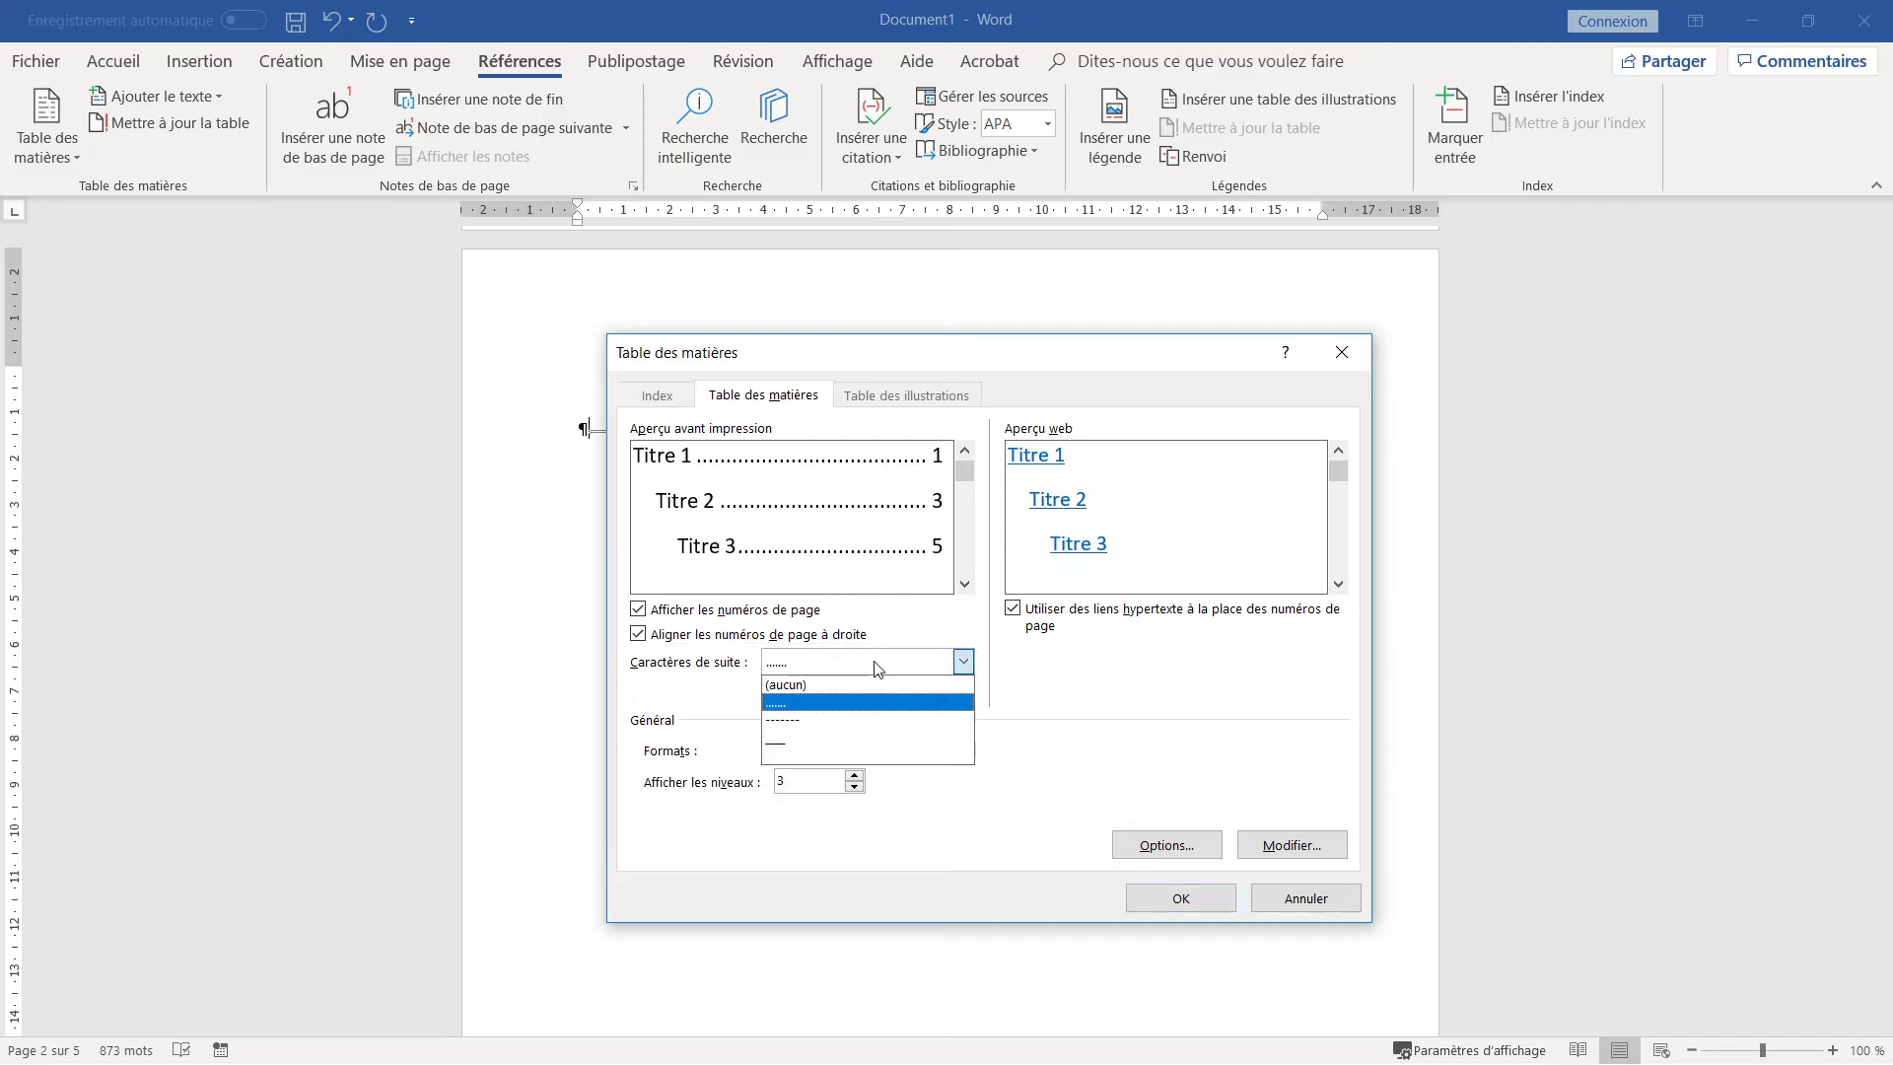
pyautogui.click(797, 720)
pyautogui.click(807, 669)
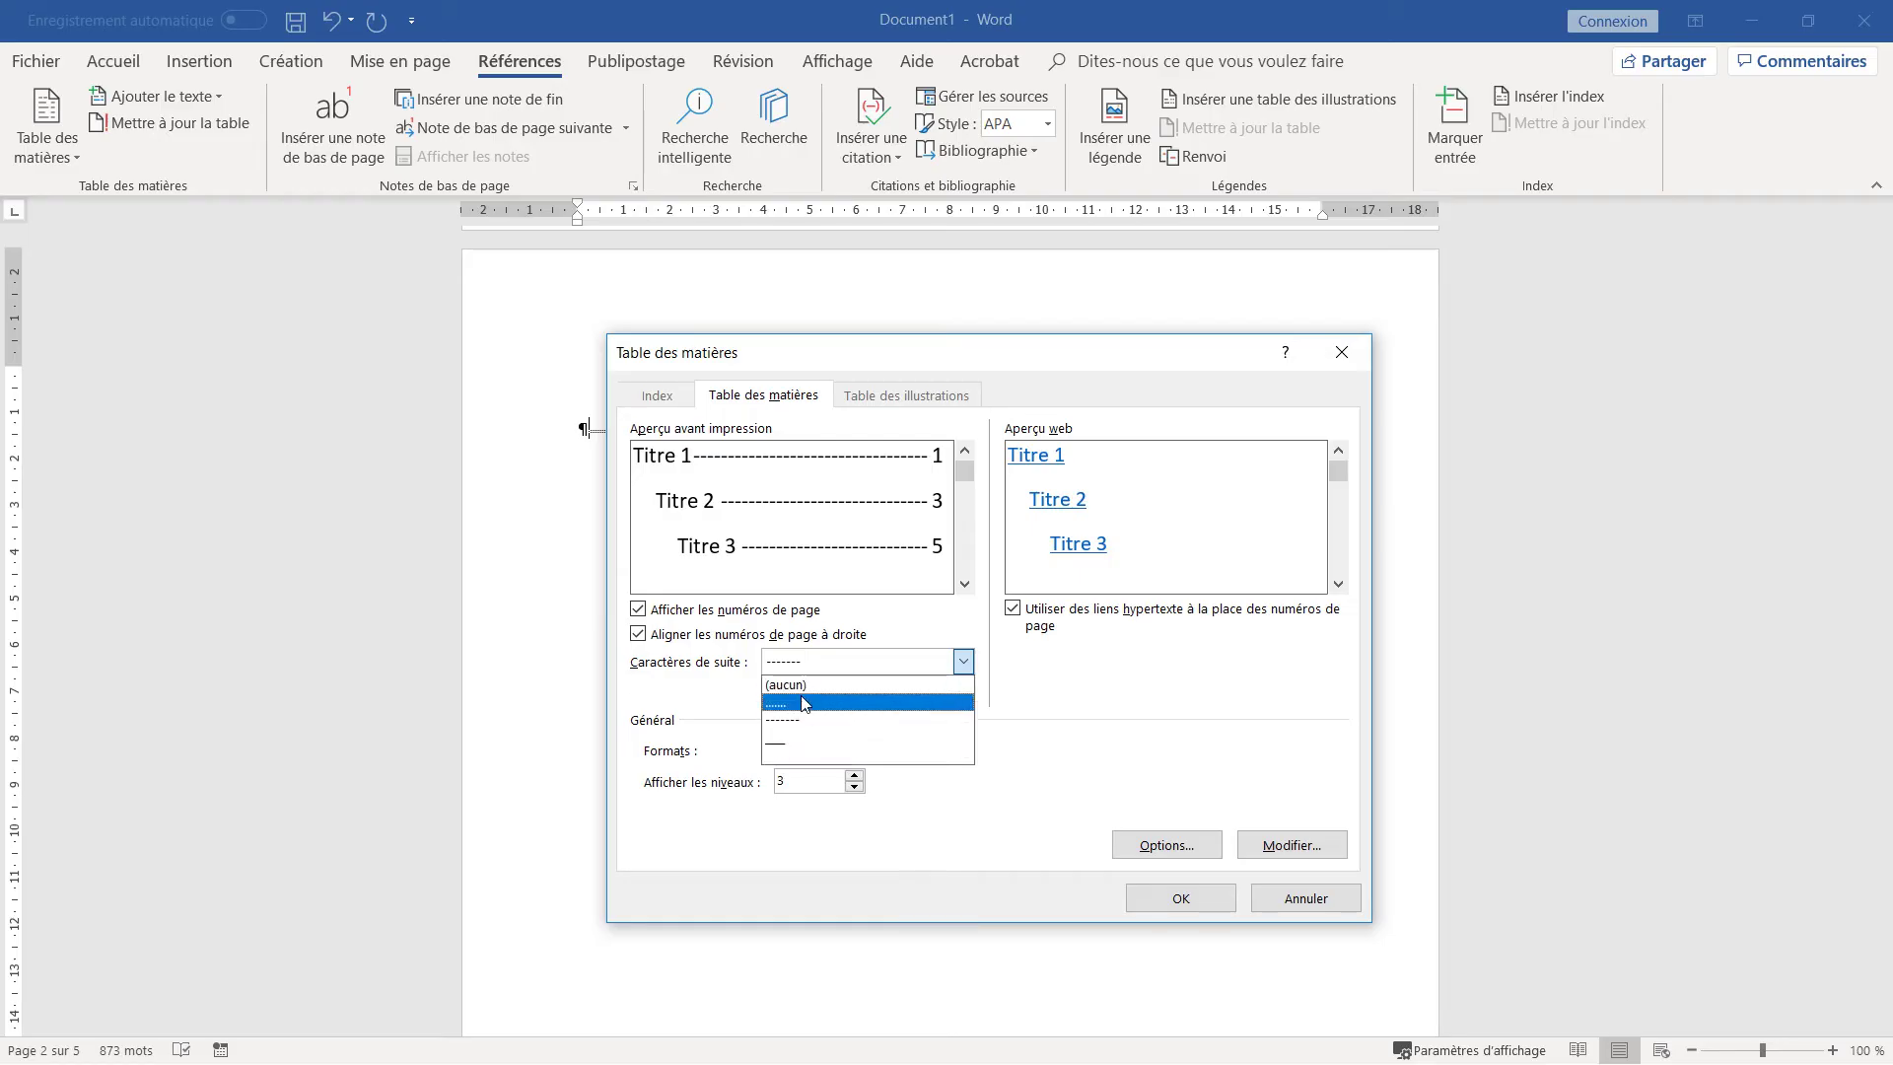
pyautogui.click(806, 704)
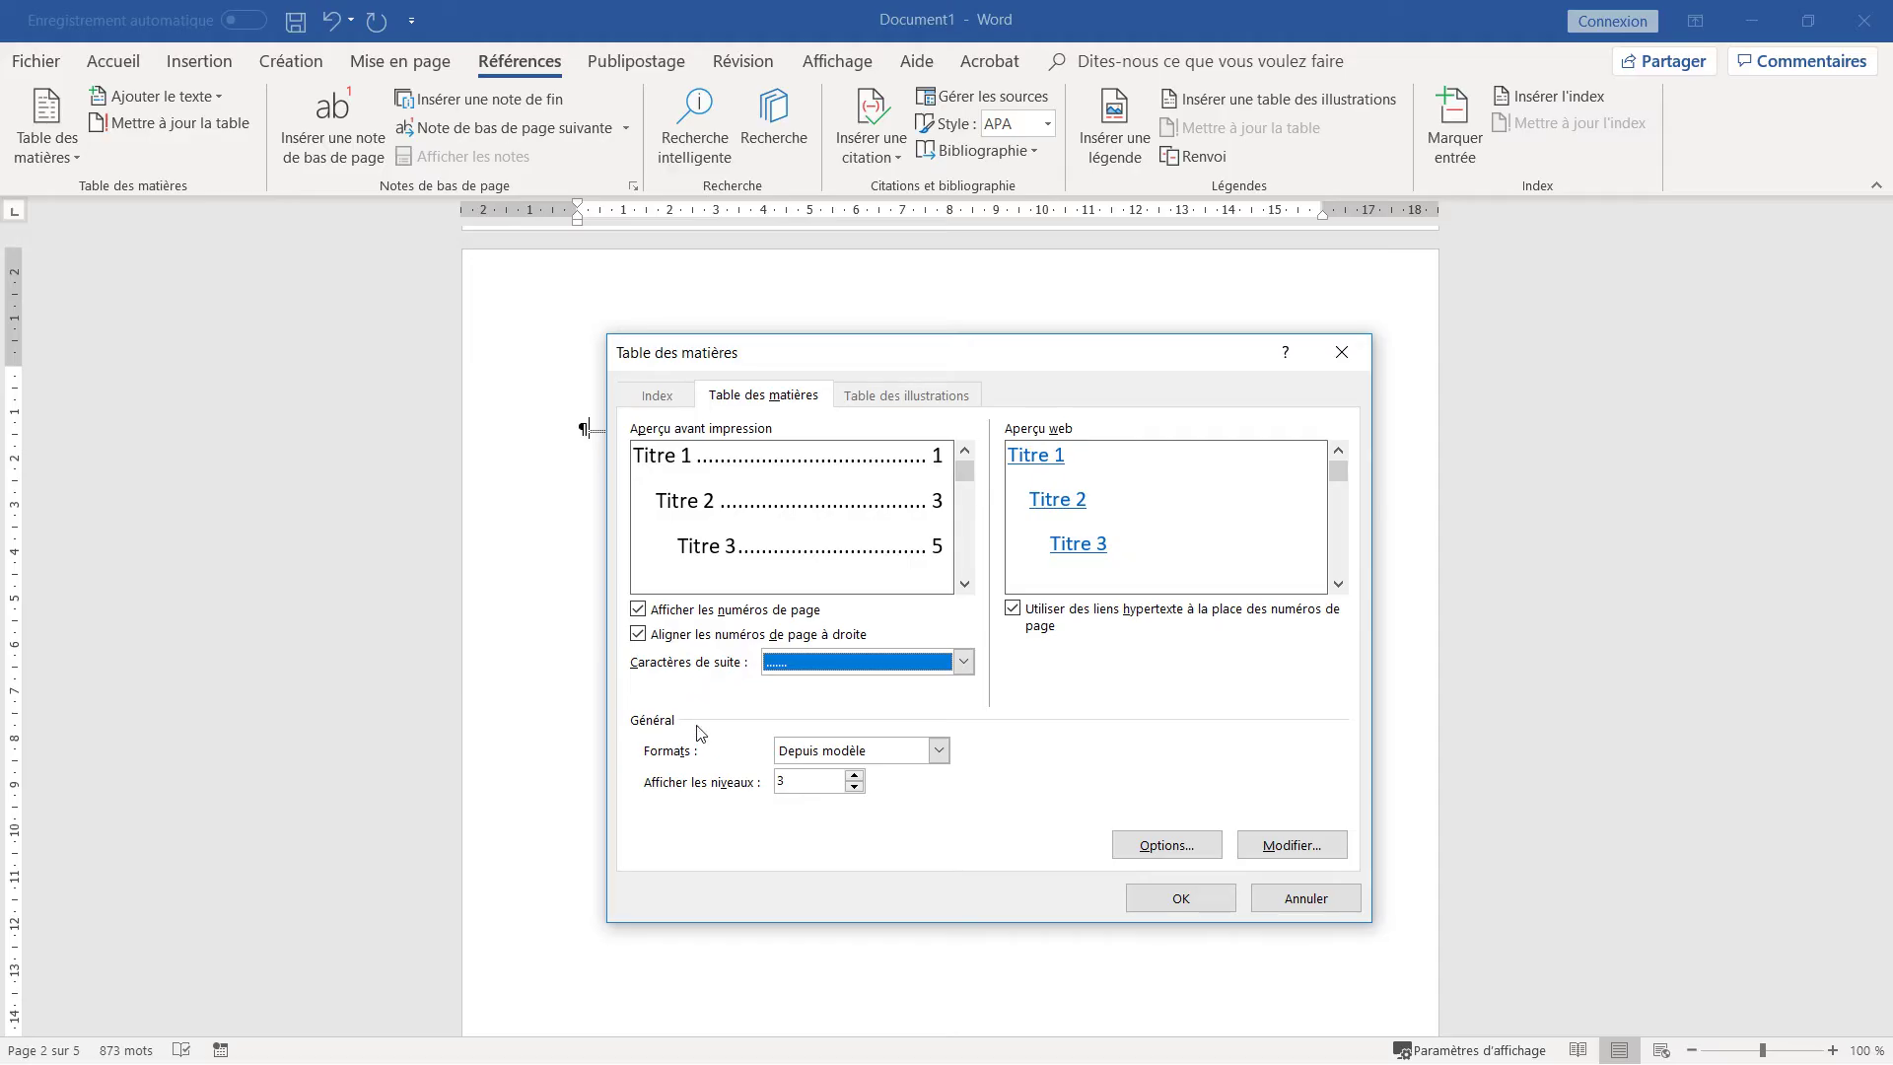
# - Try the Classique and Soigné formats for the table of contents and choose the Officiel format
pyautogui.click(871, 753)
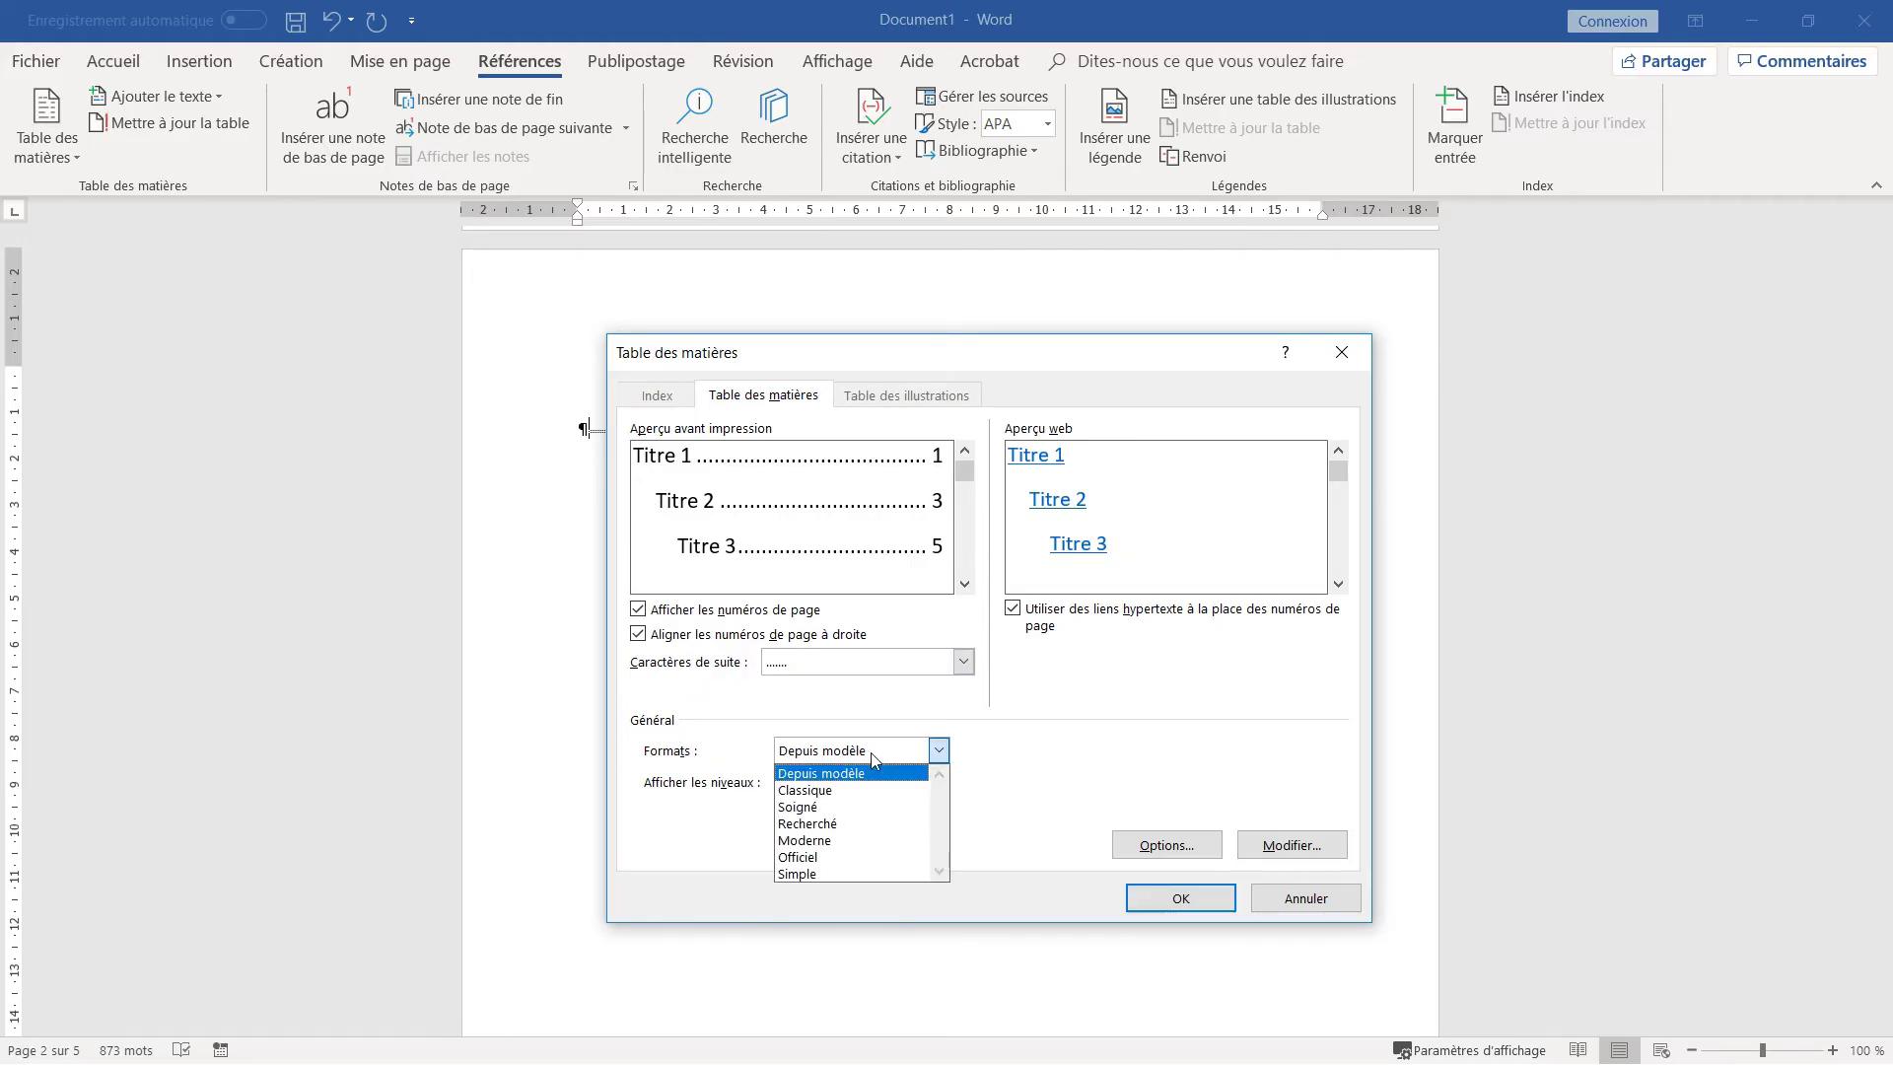
pyautogui.click(831, 792)
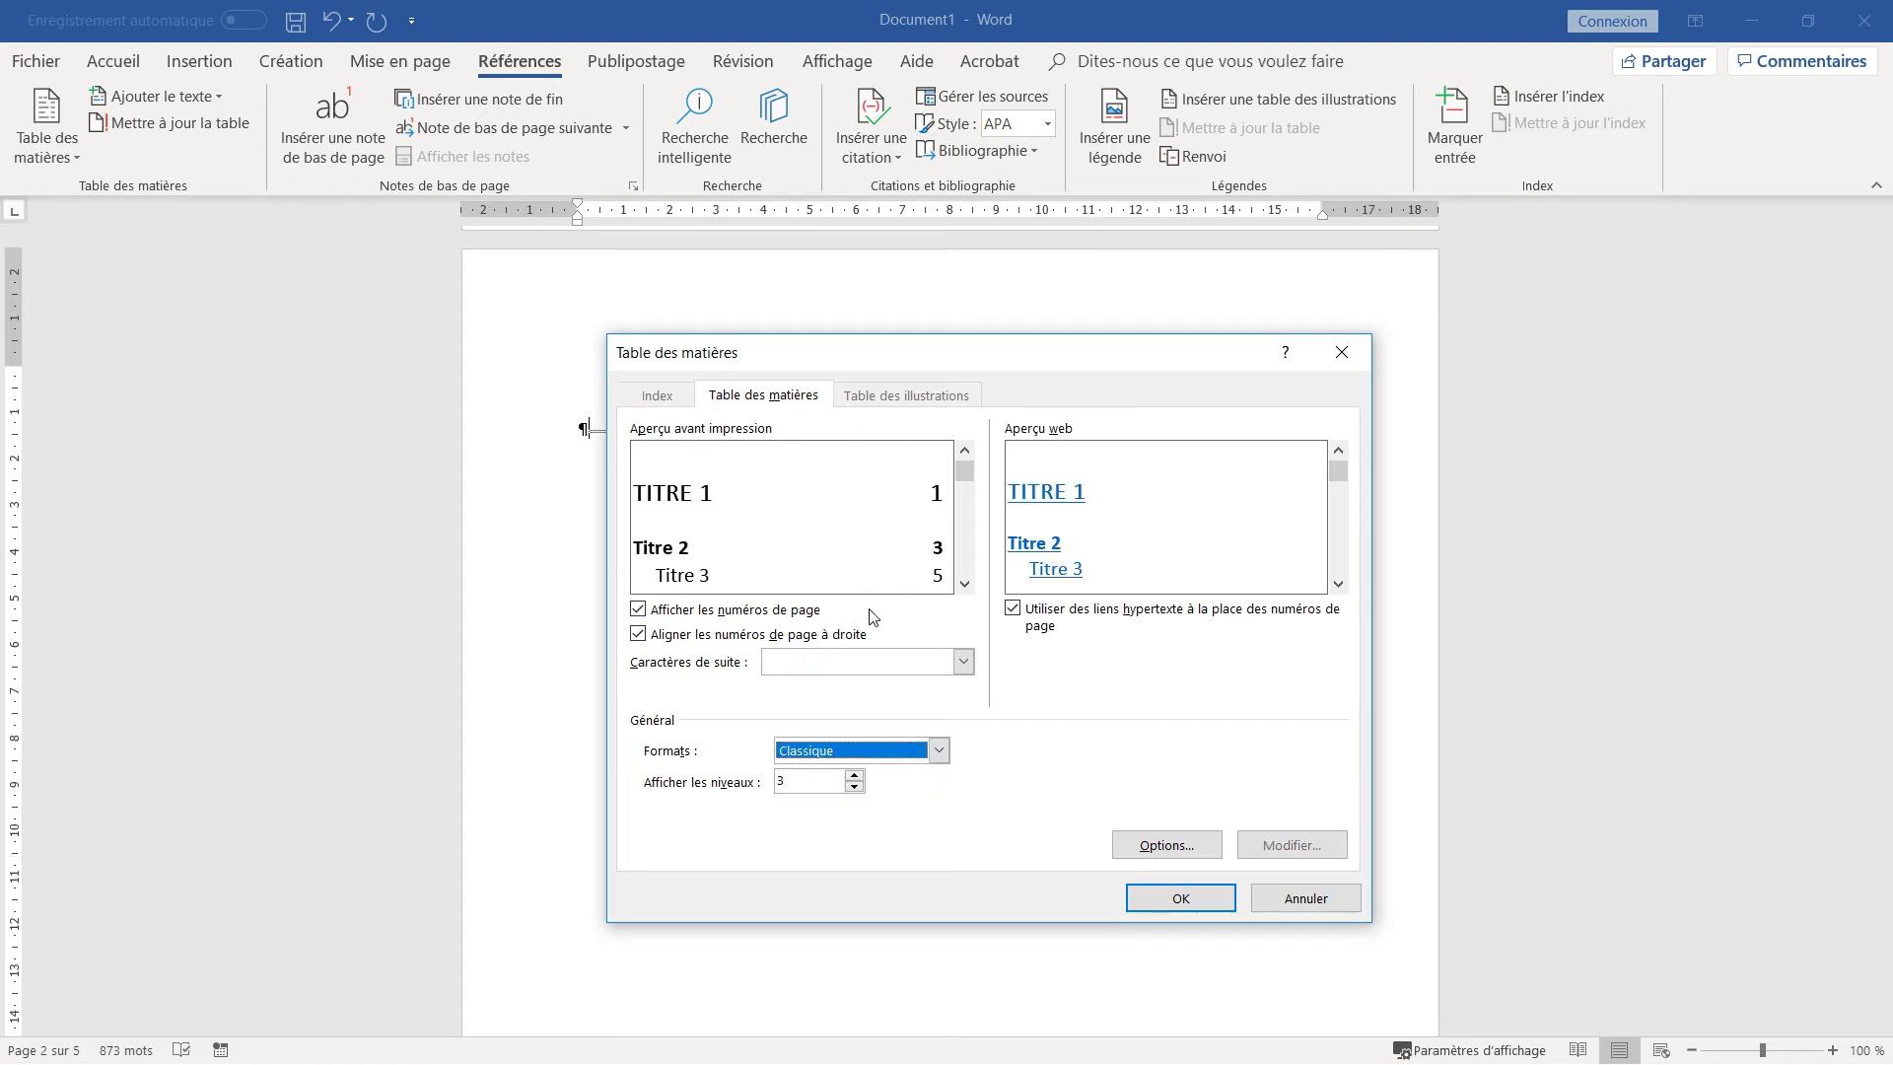
pyautogui.click(860, 753)
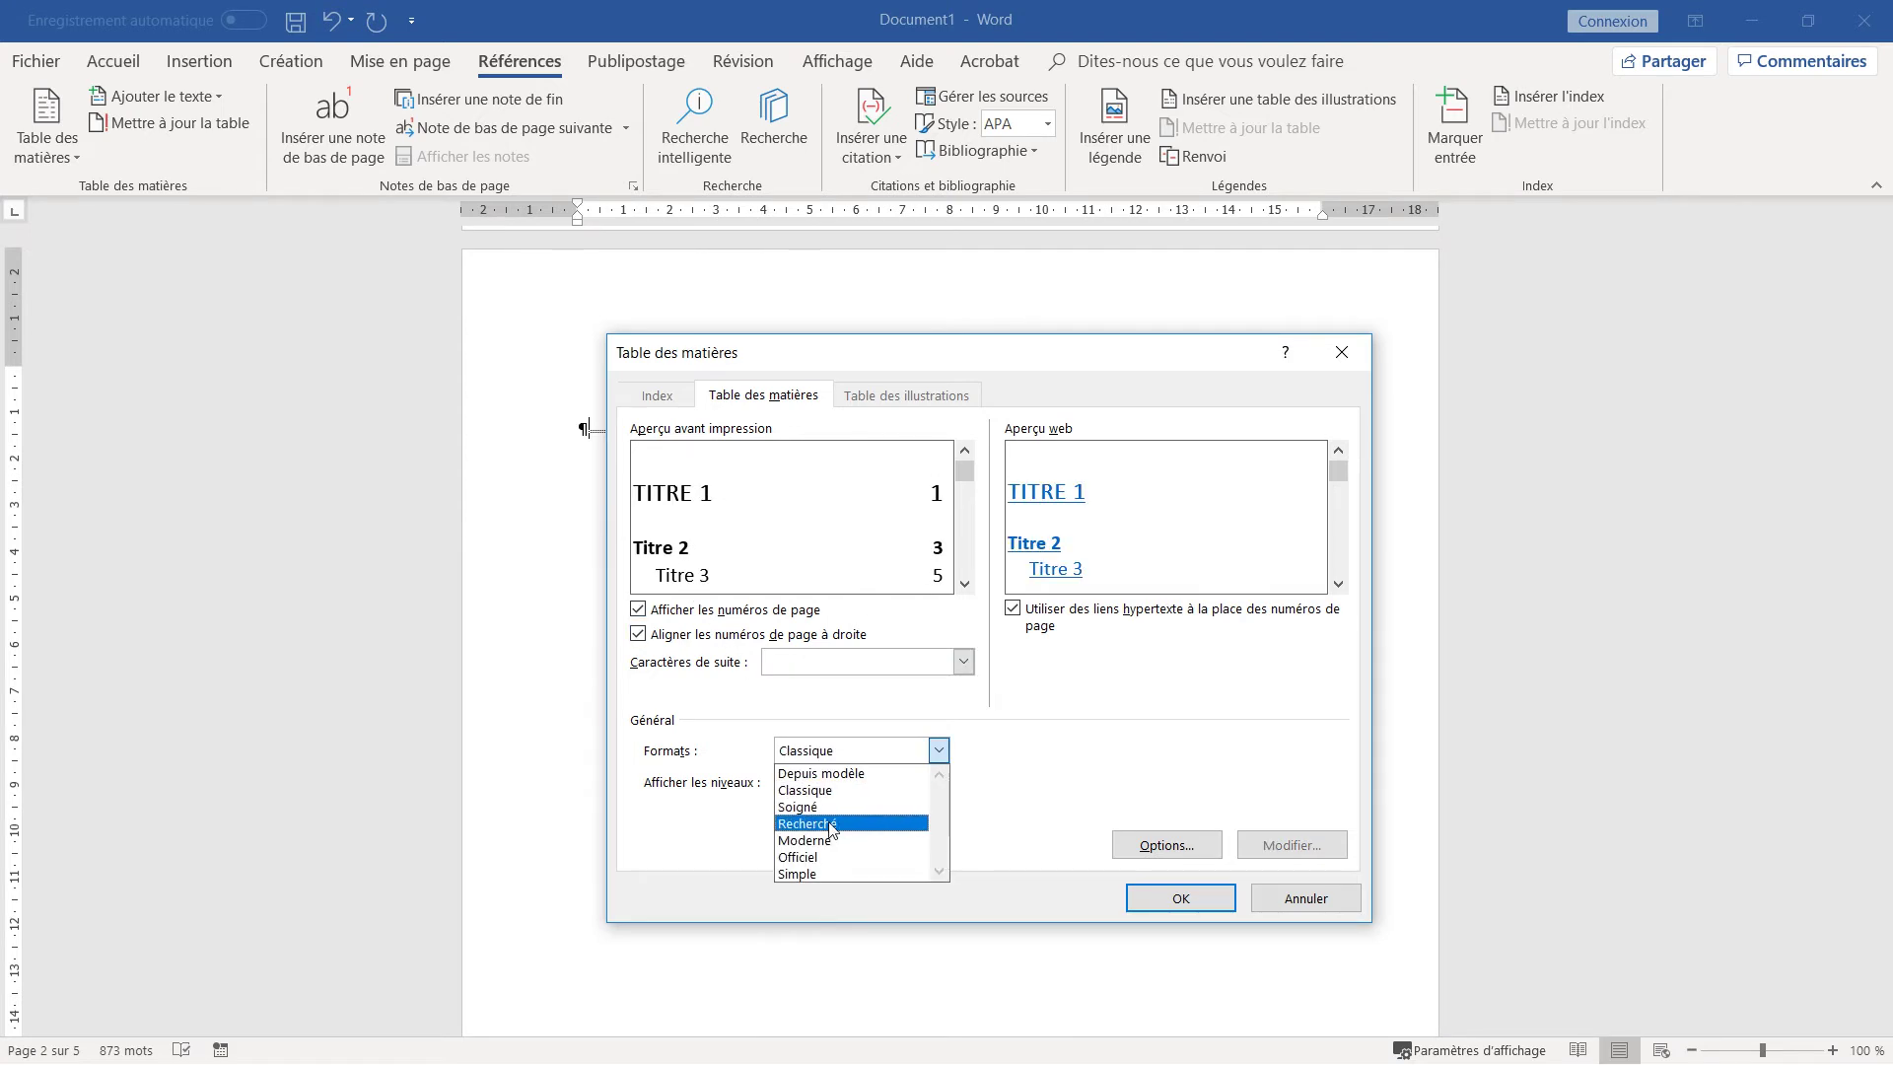
pyautogui.click(832, 806)
pyautogui.click(874, 756)
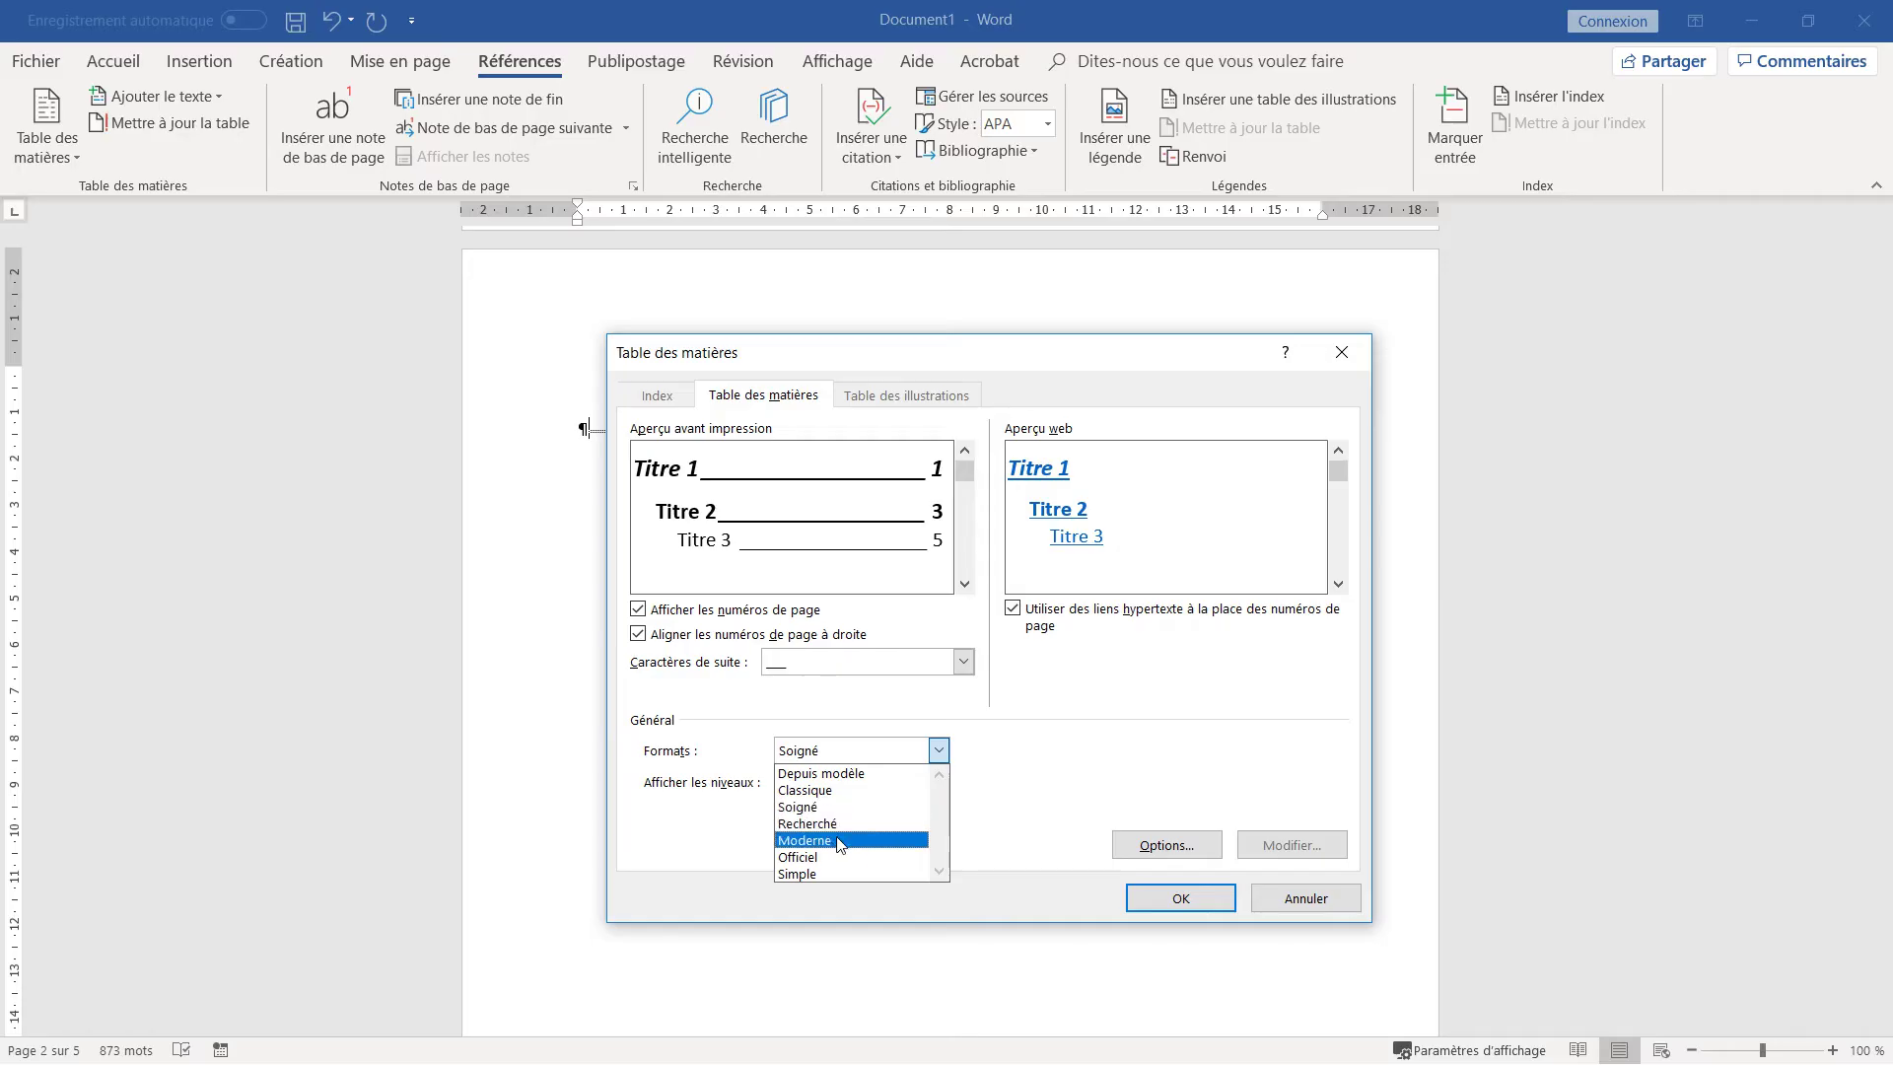
pyautogui.click(816, 857)
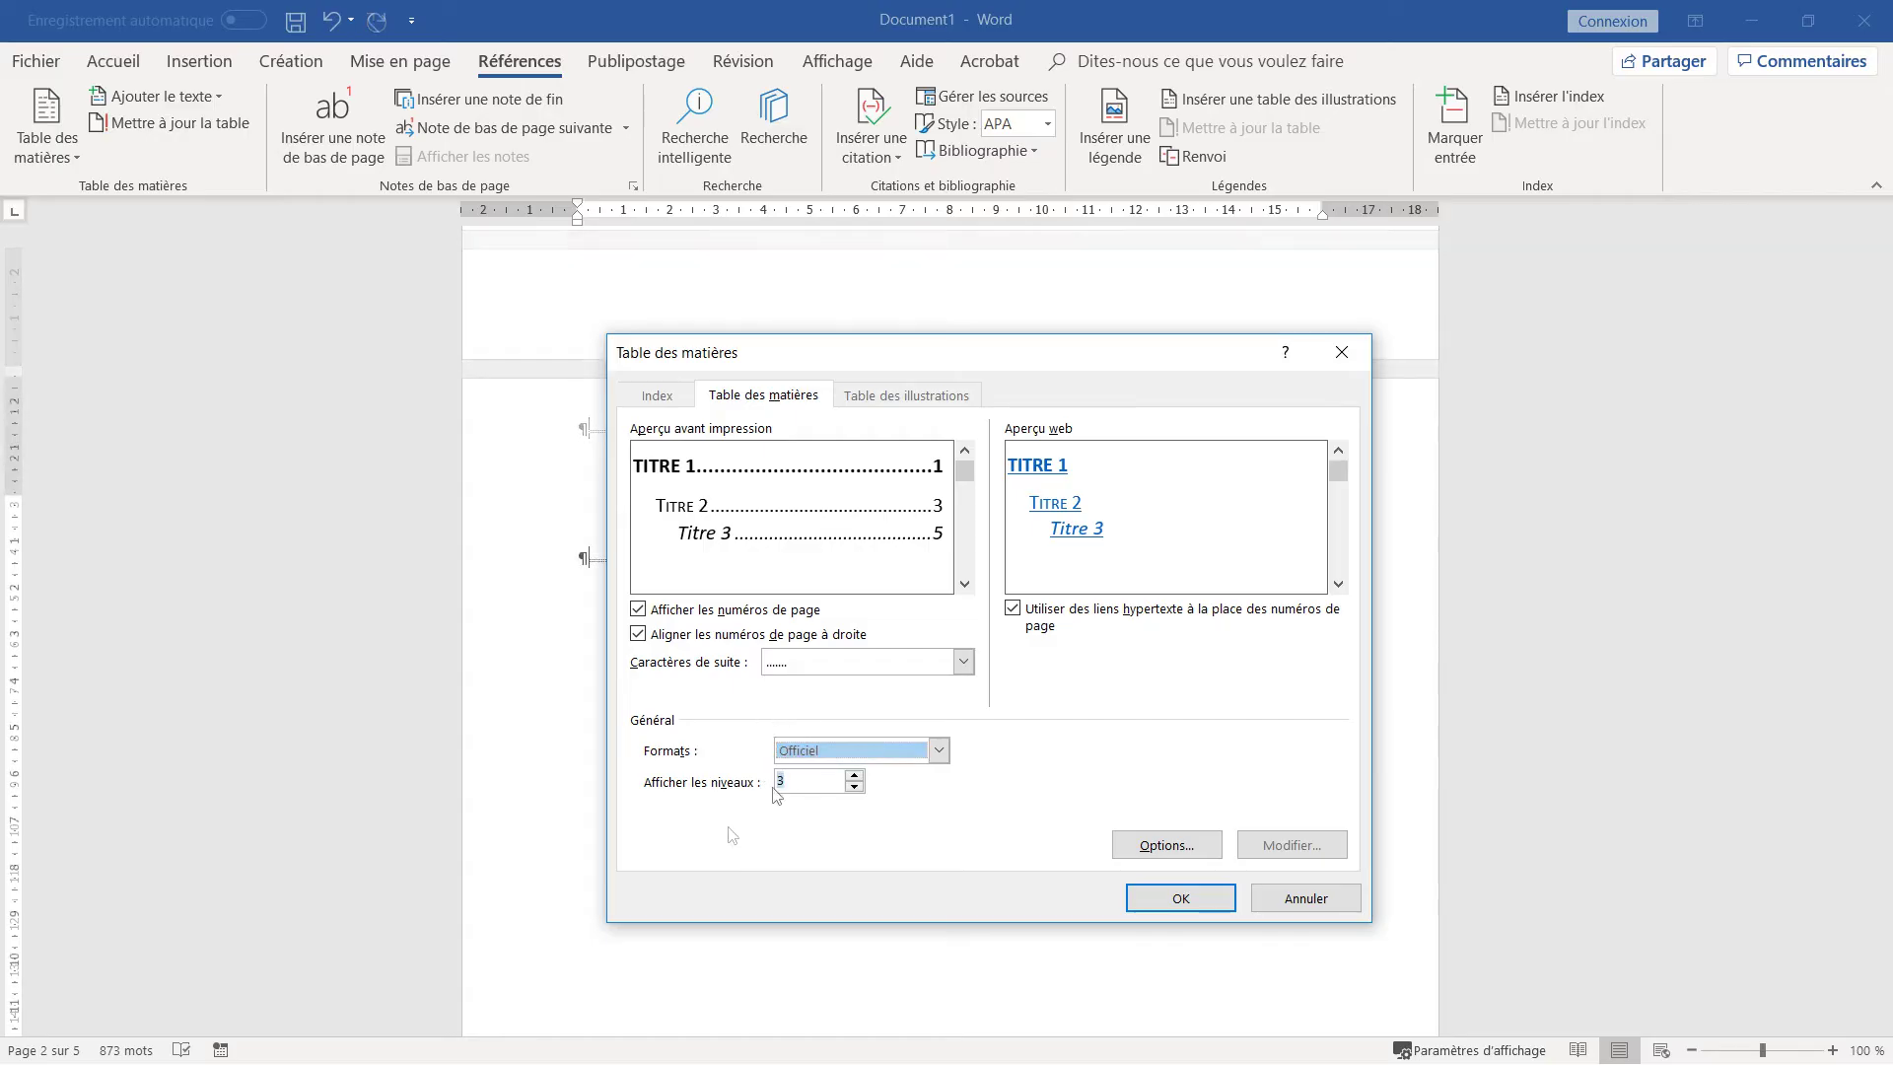
# - Limit the table of contents to 1 heading level and insert it below Sommaire
pyautogui.press('Tab')
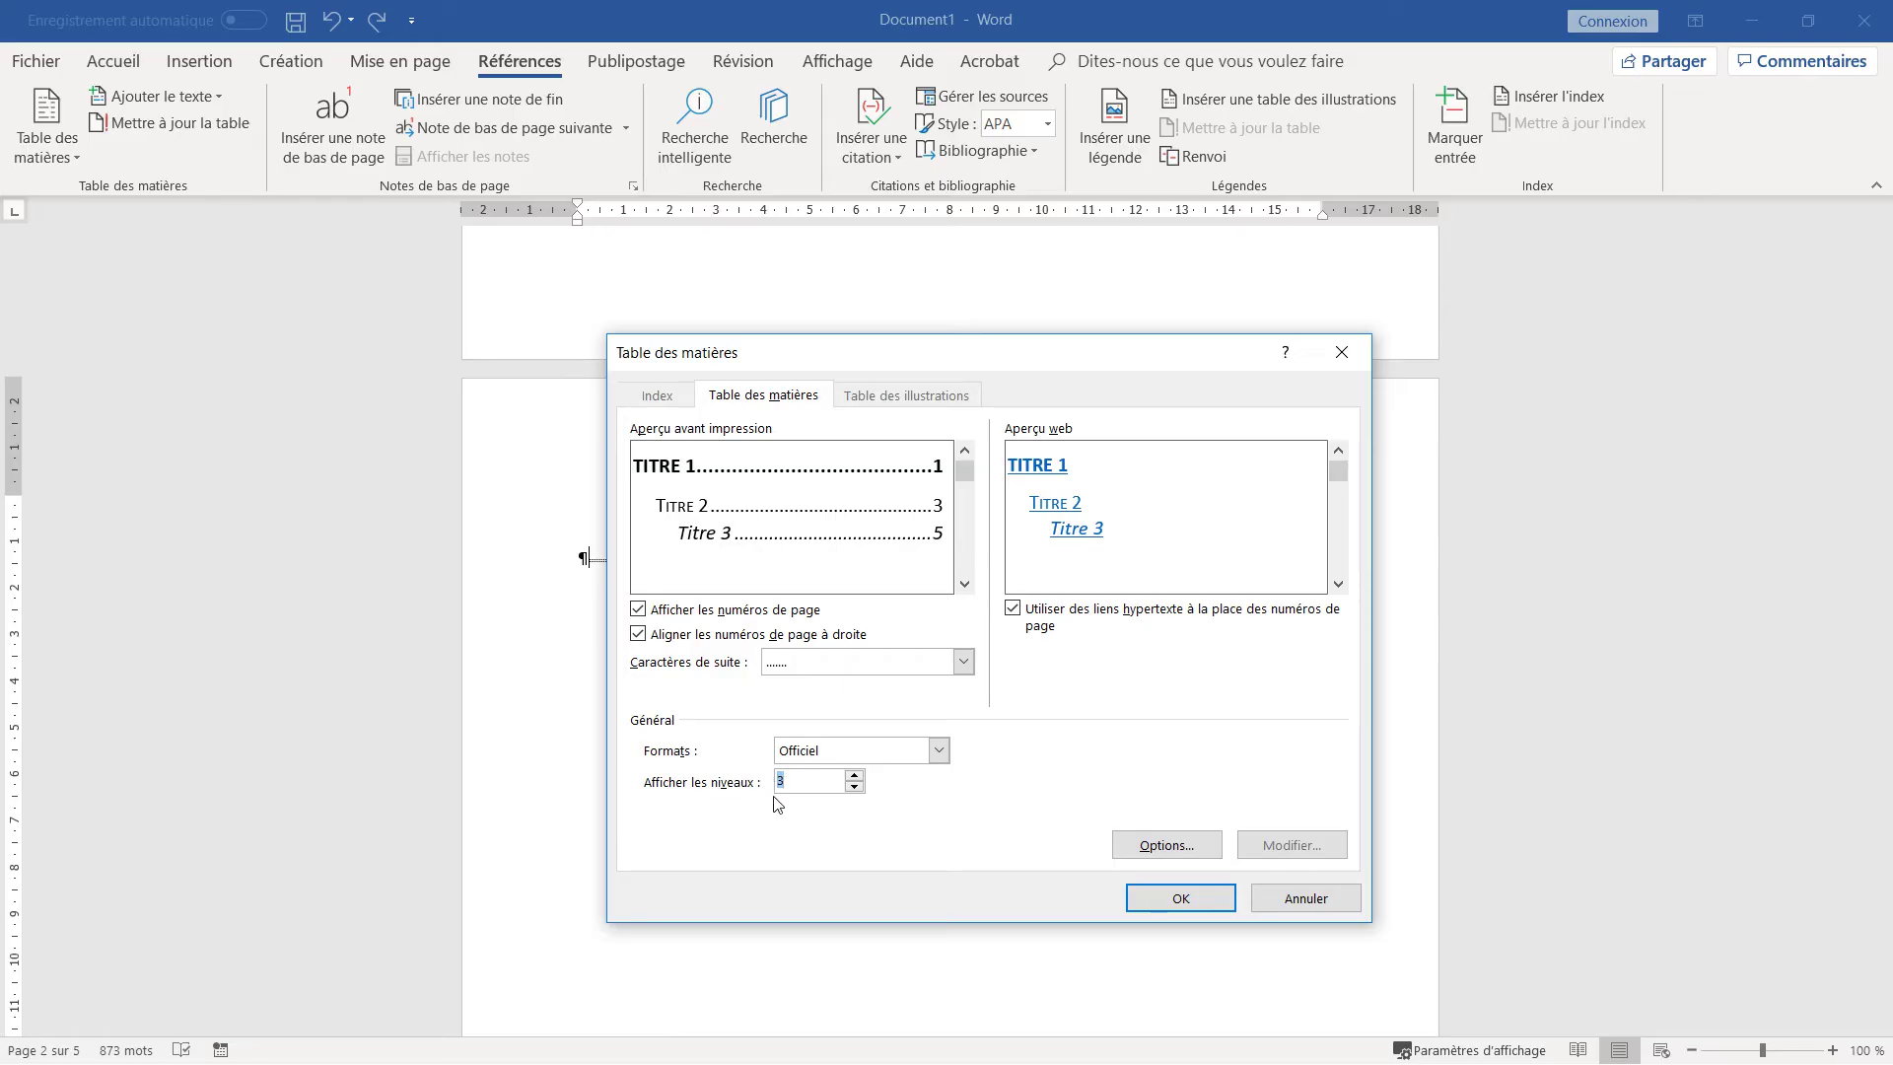
pyautogui.press('Tab')
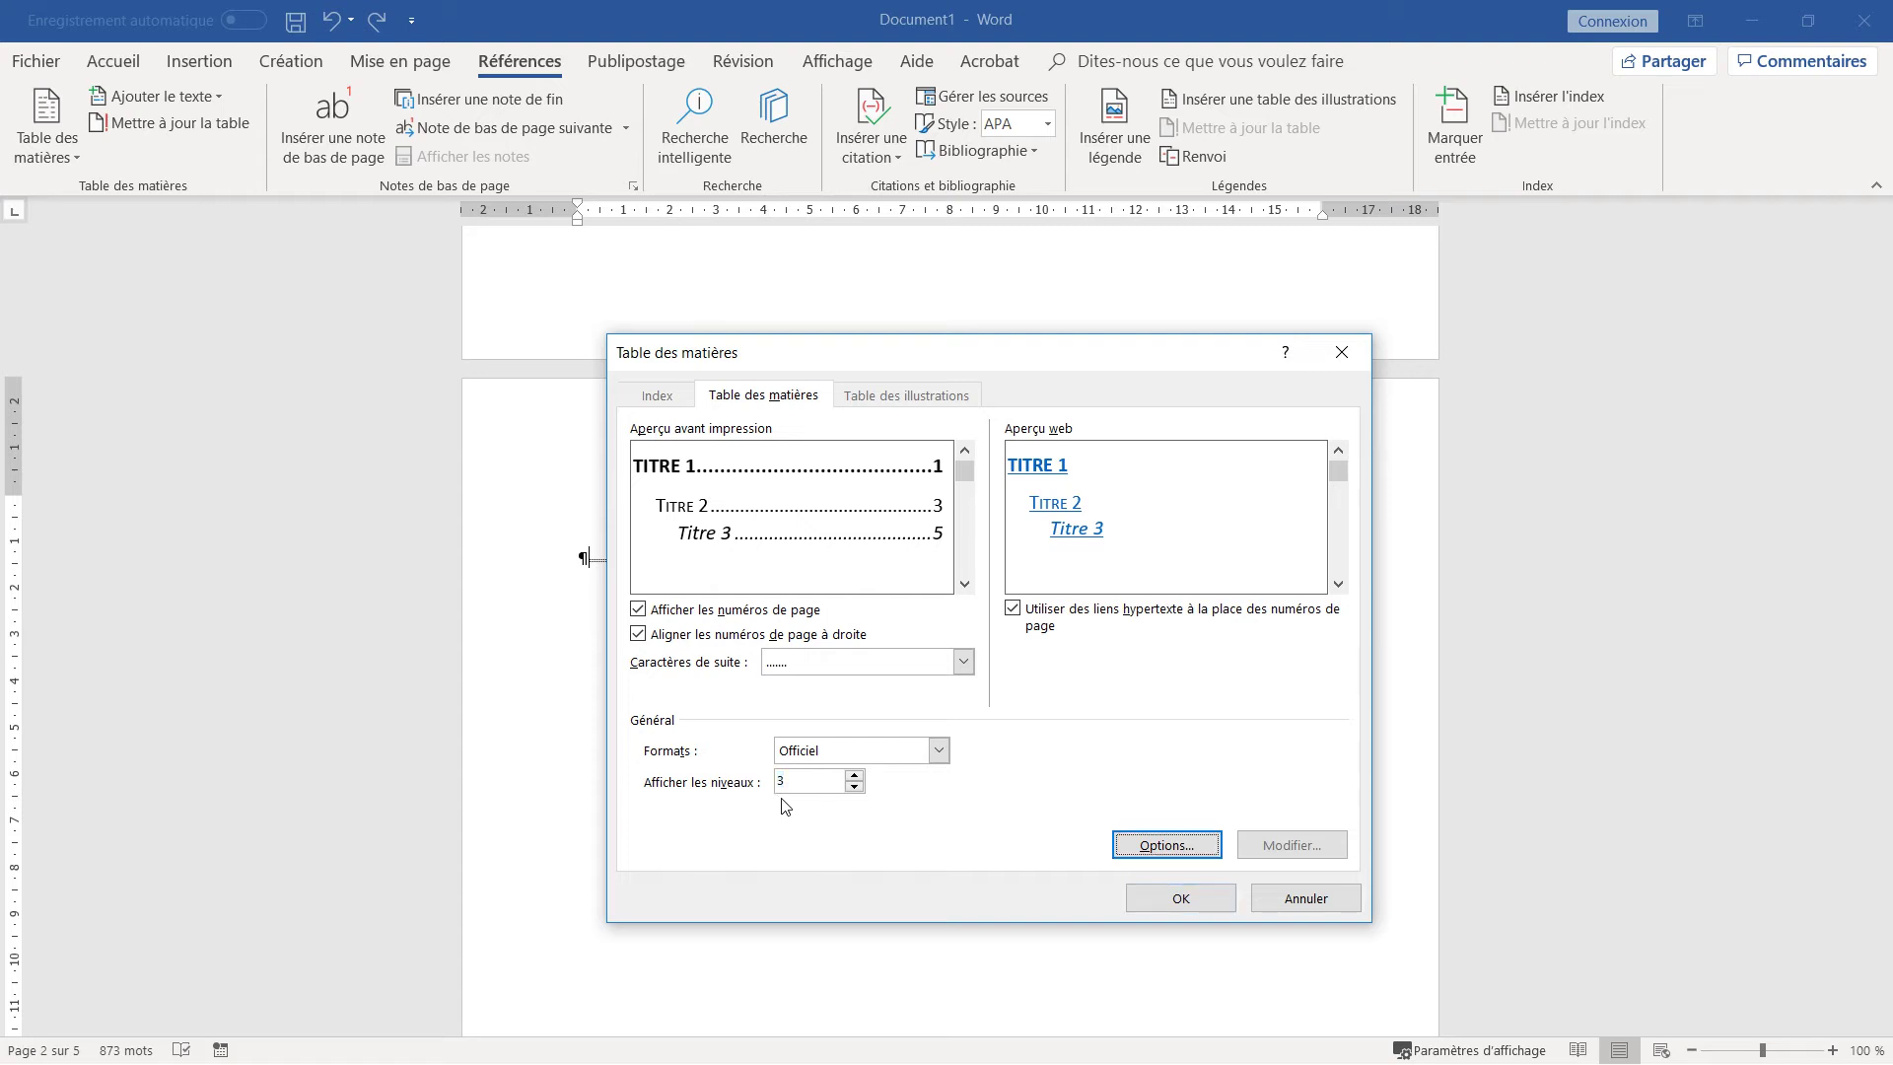
pyautogui.click(804, 780)
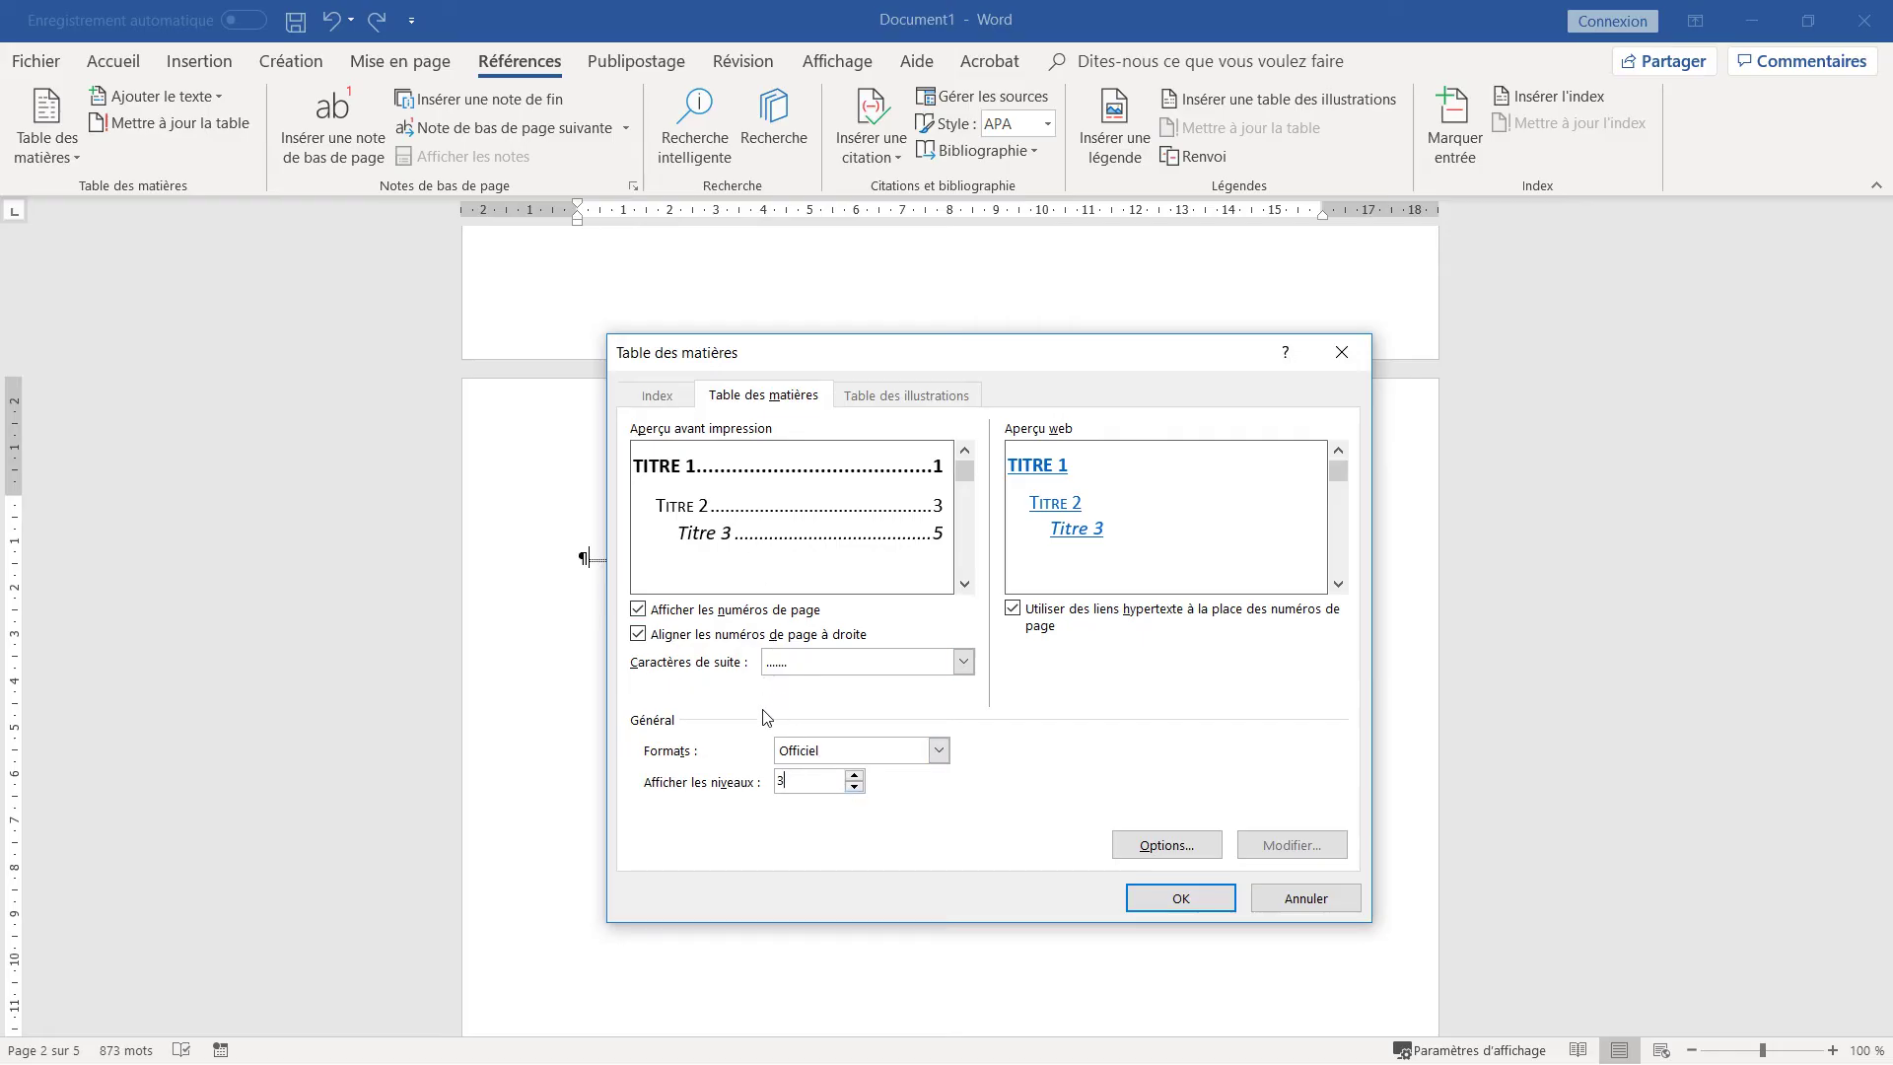
pyautogui.click(855, 788)
pyautogui.click(855, 788)
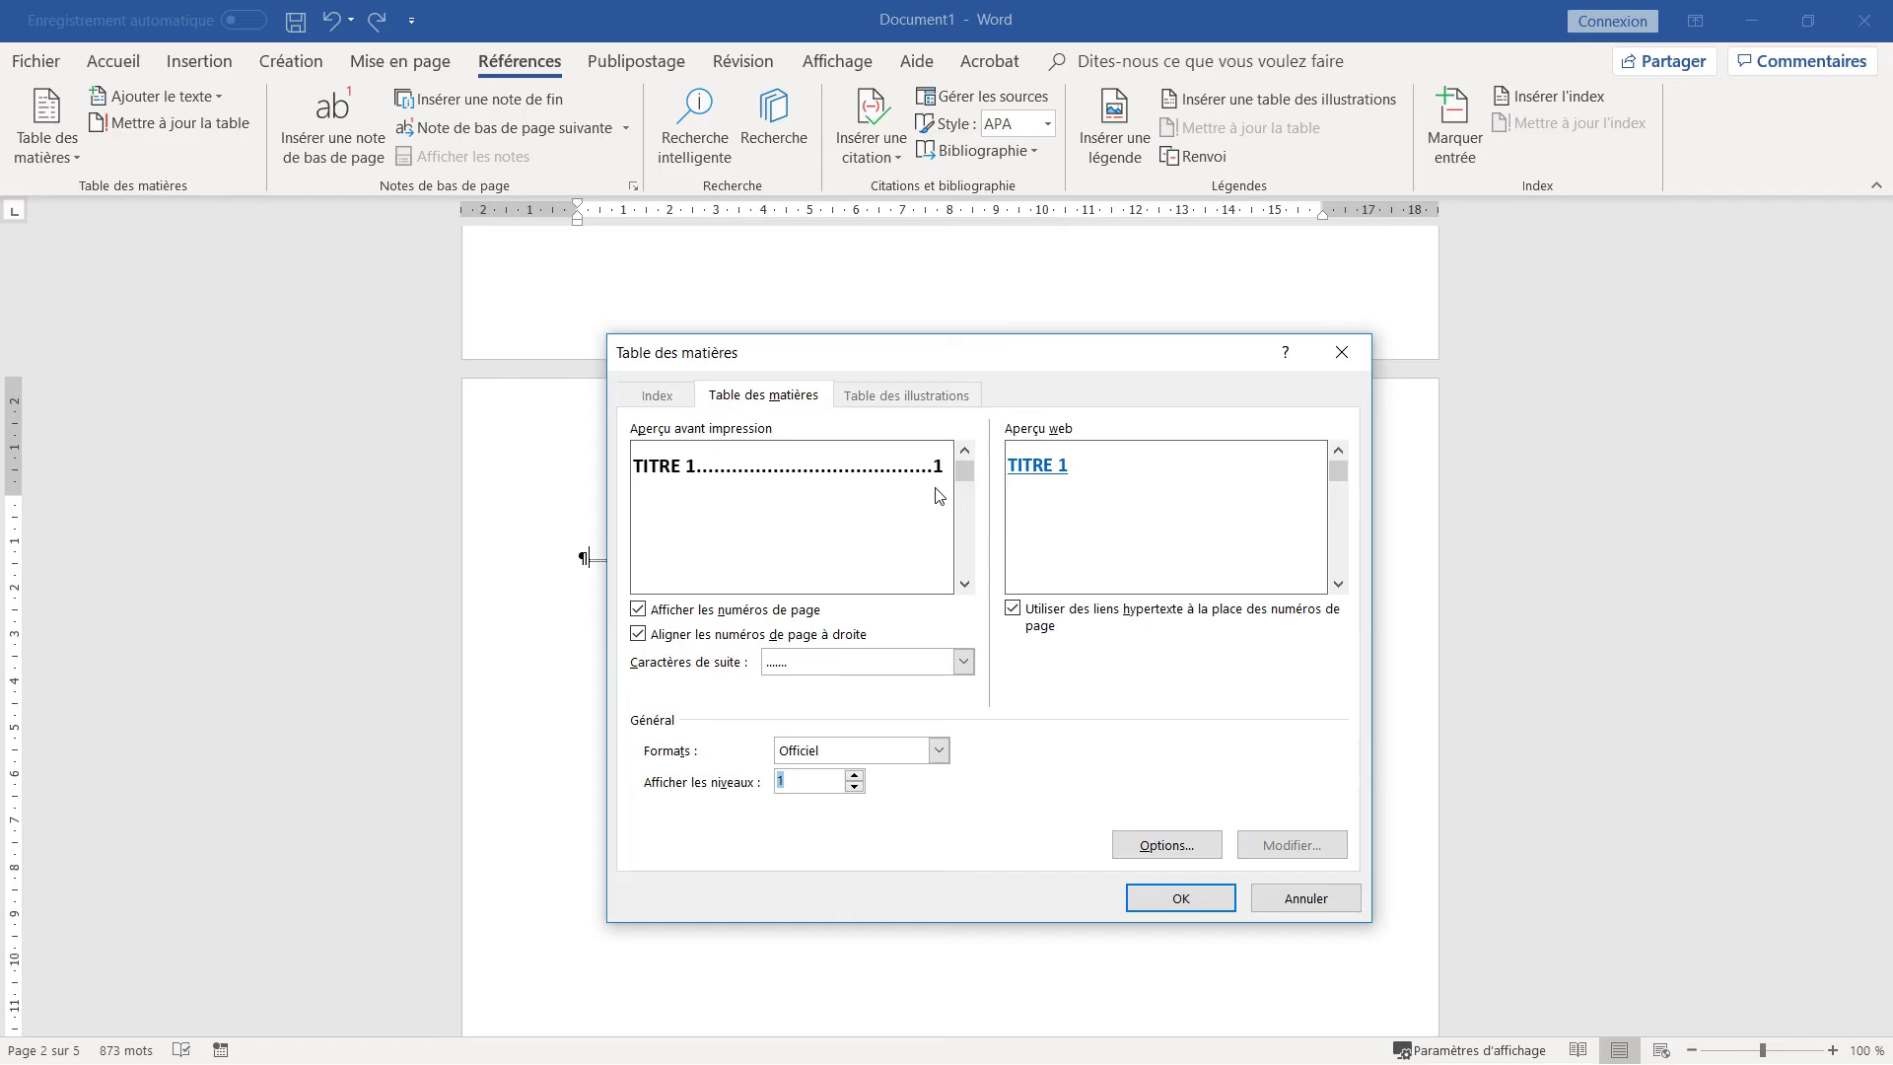
pyautogui.click(1181, 898)
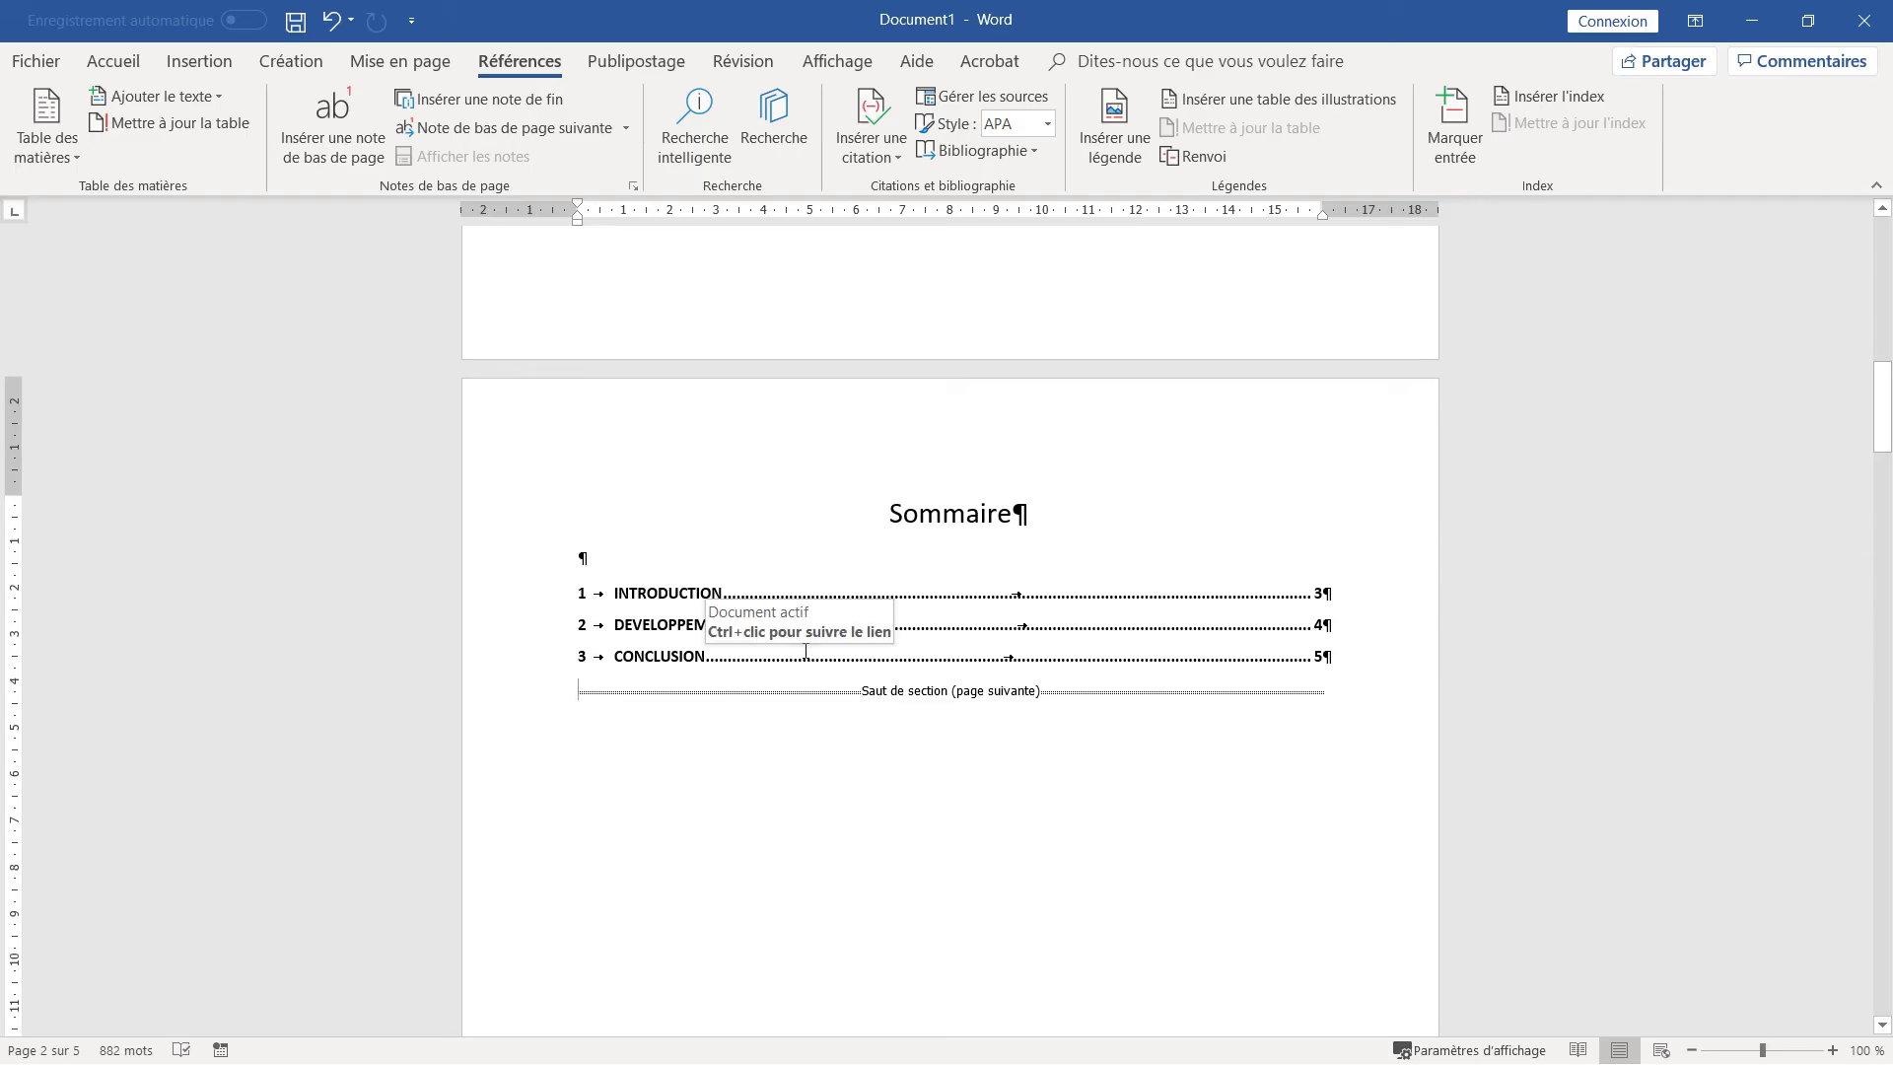
# - Replace the inserted table of contents with a custom one showing 2 heading levels
pyautogui.click(663, 593)
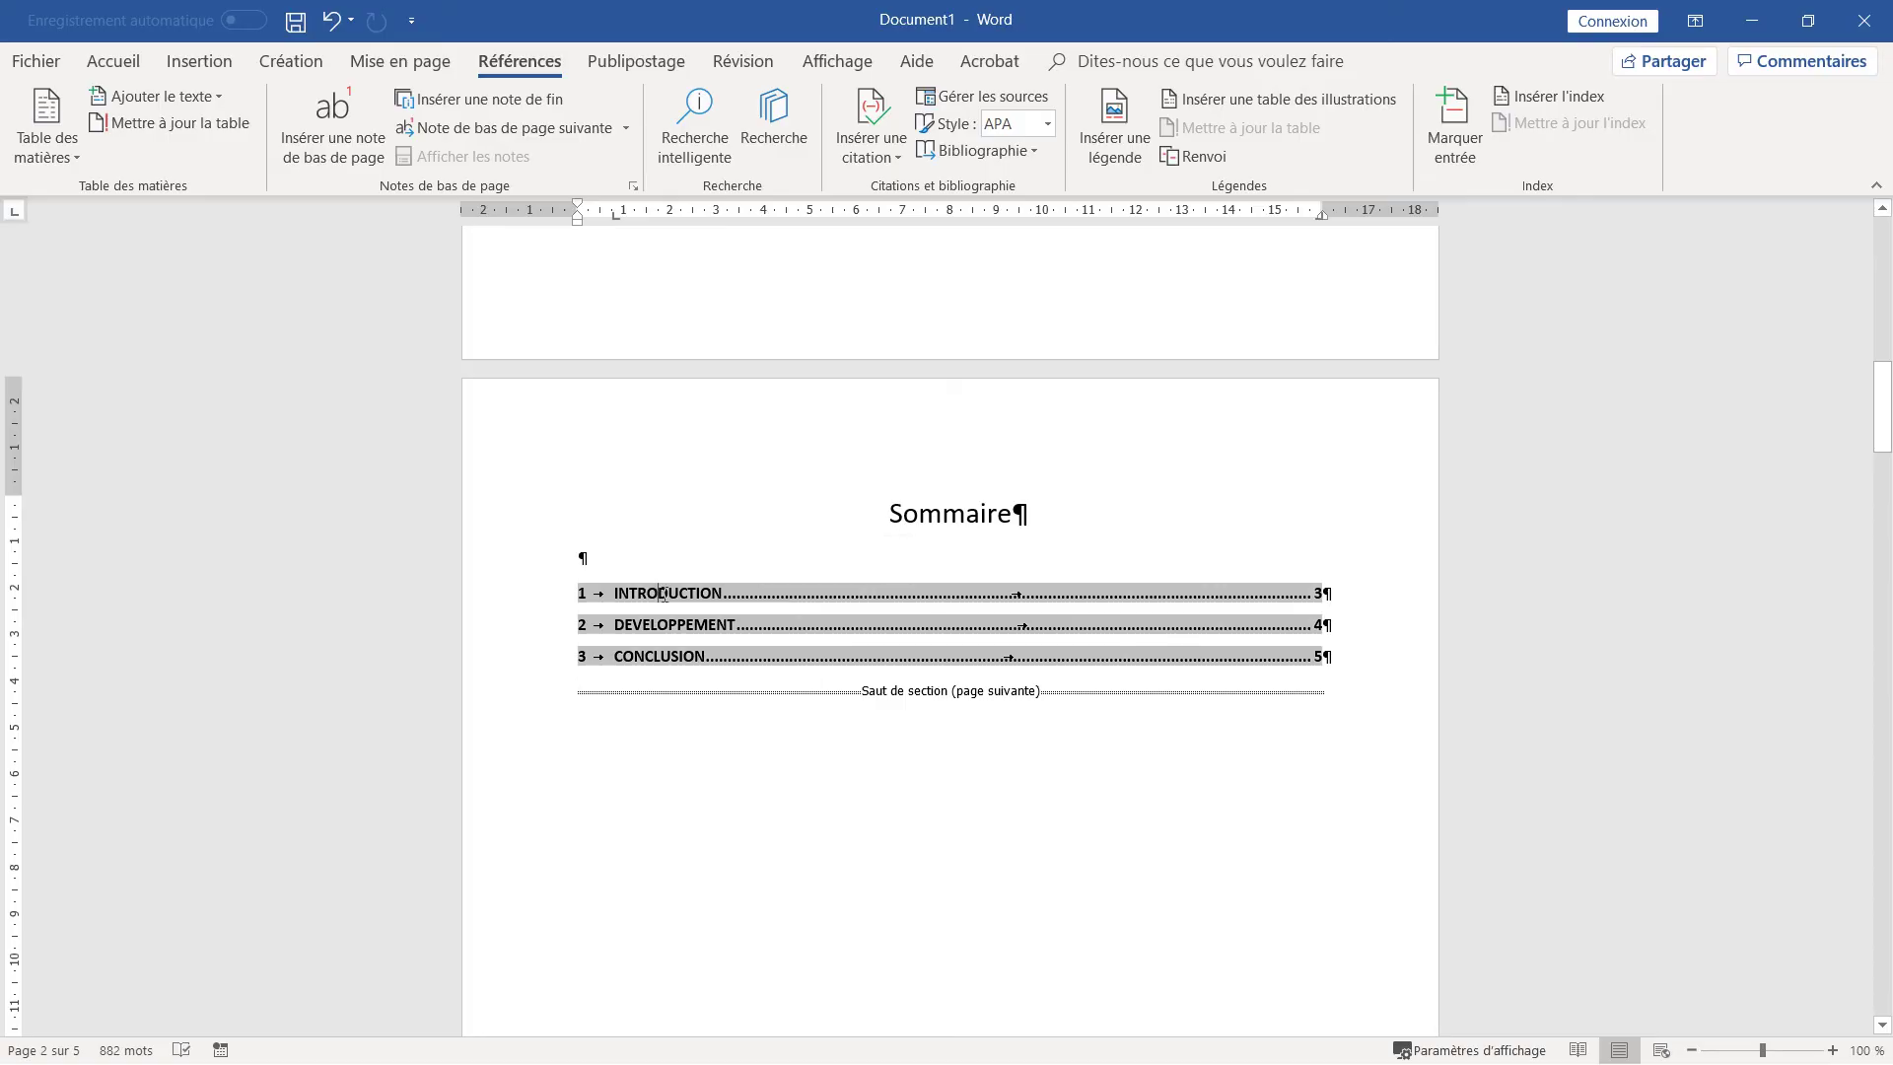
pyautogui.click(26, 143)
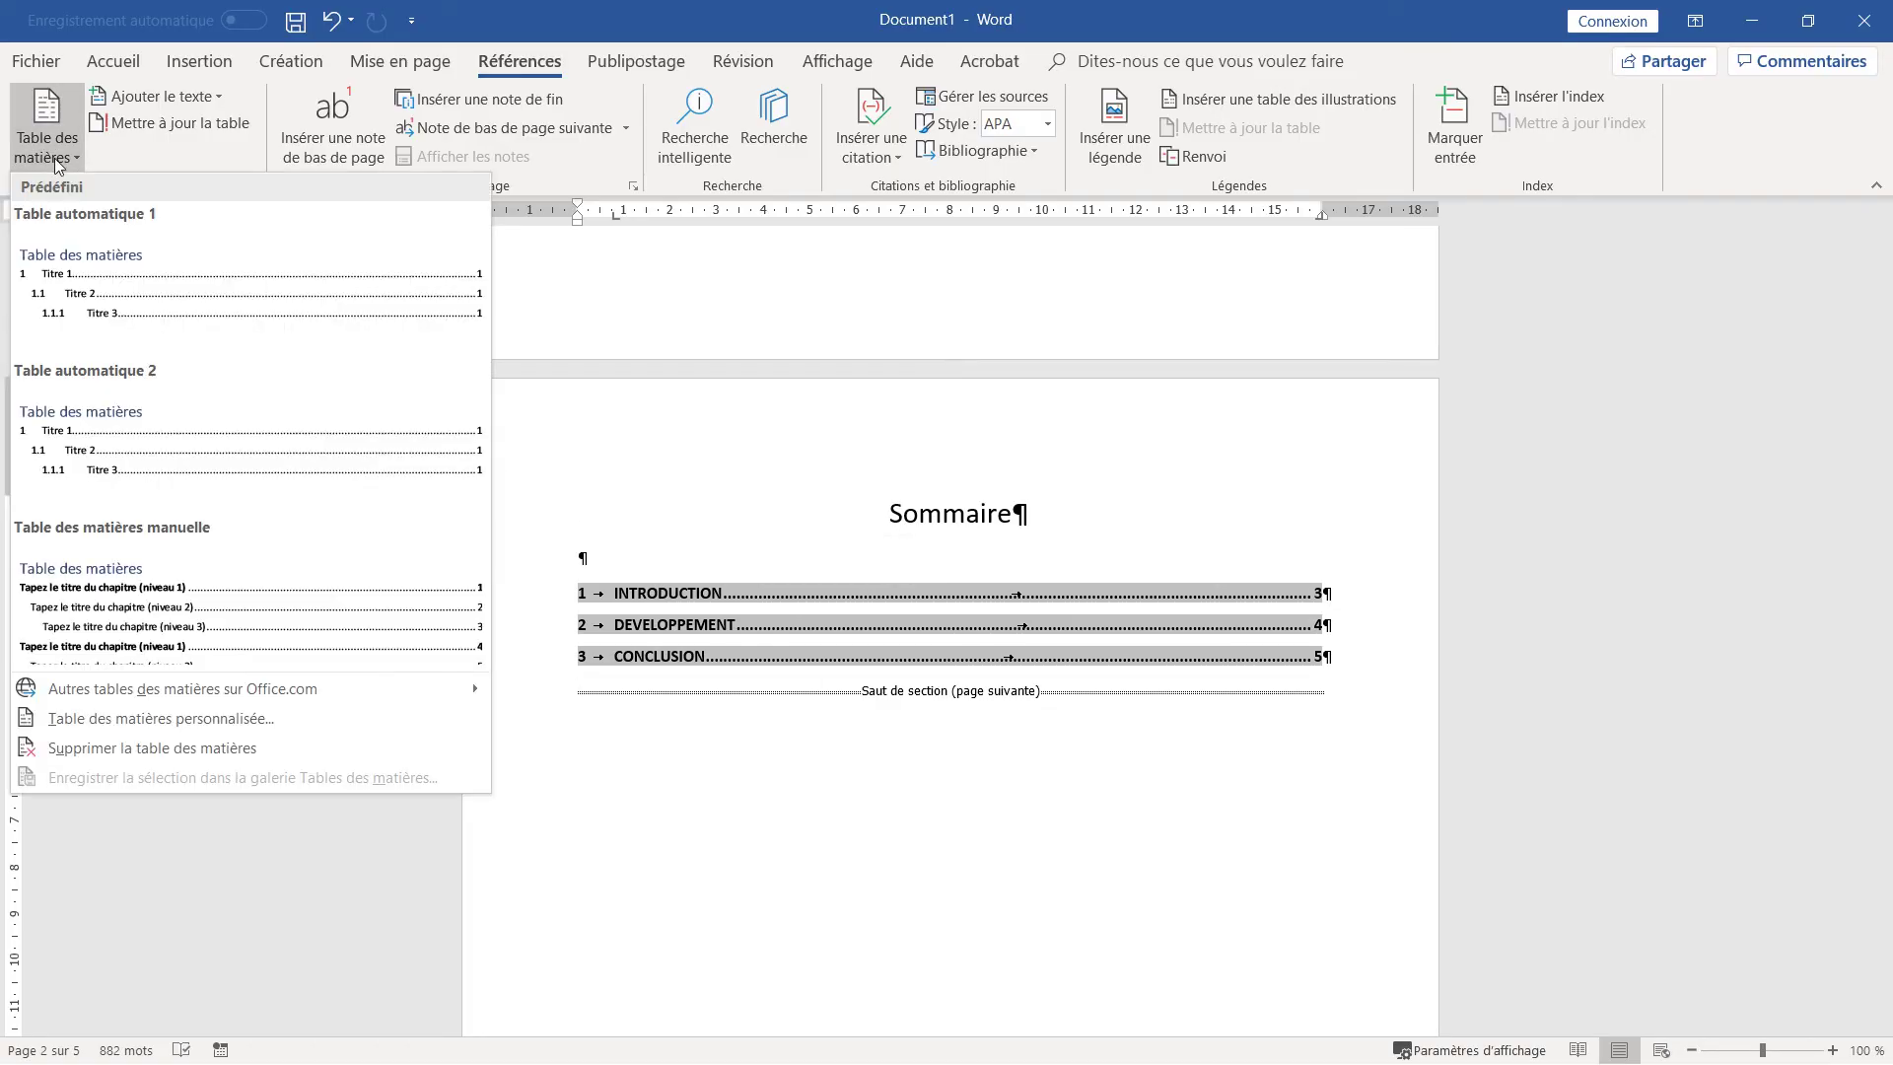
pyautogui.click(217, 720)
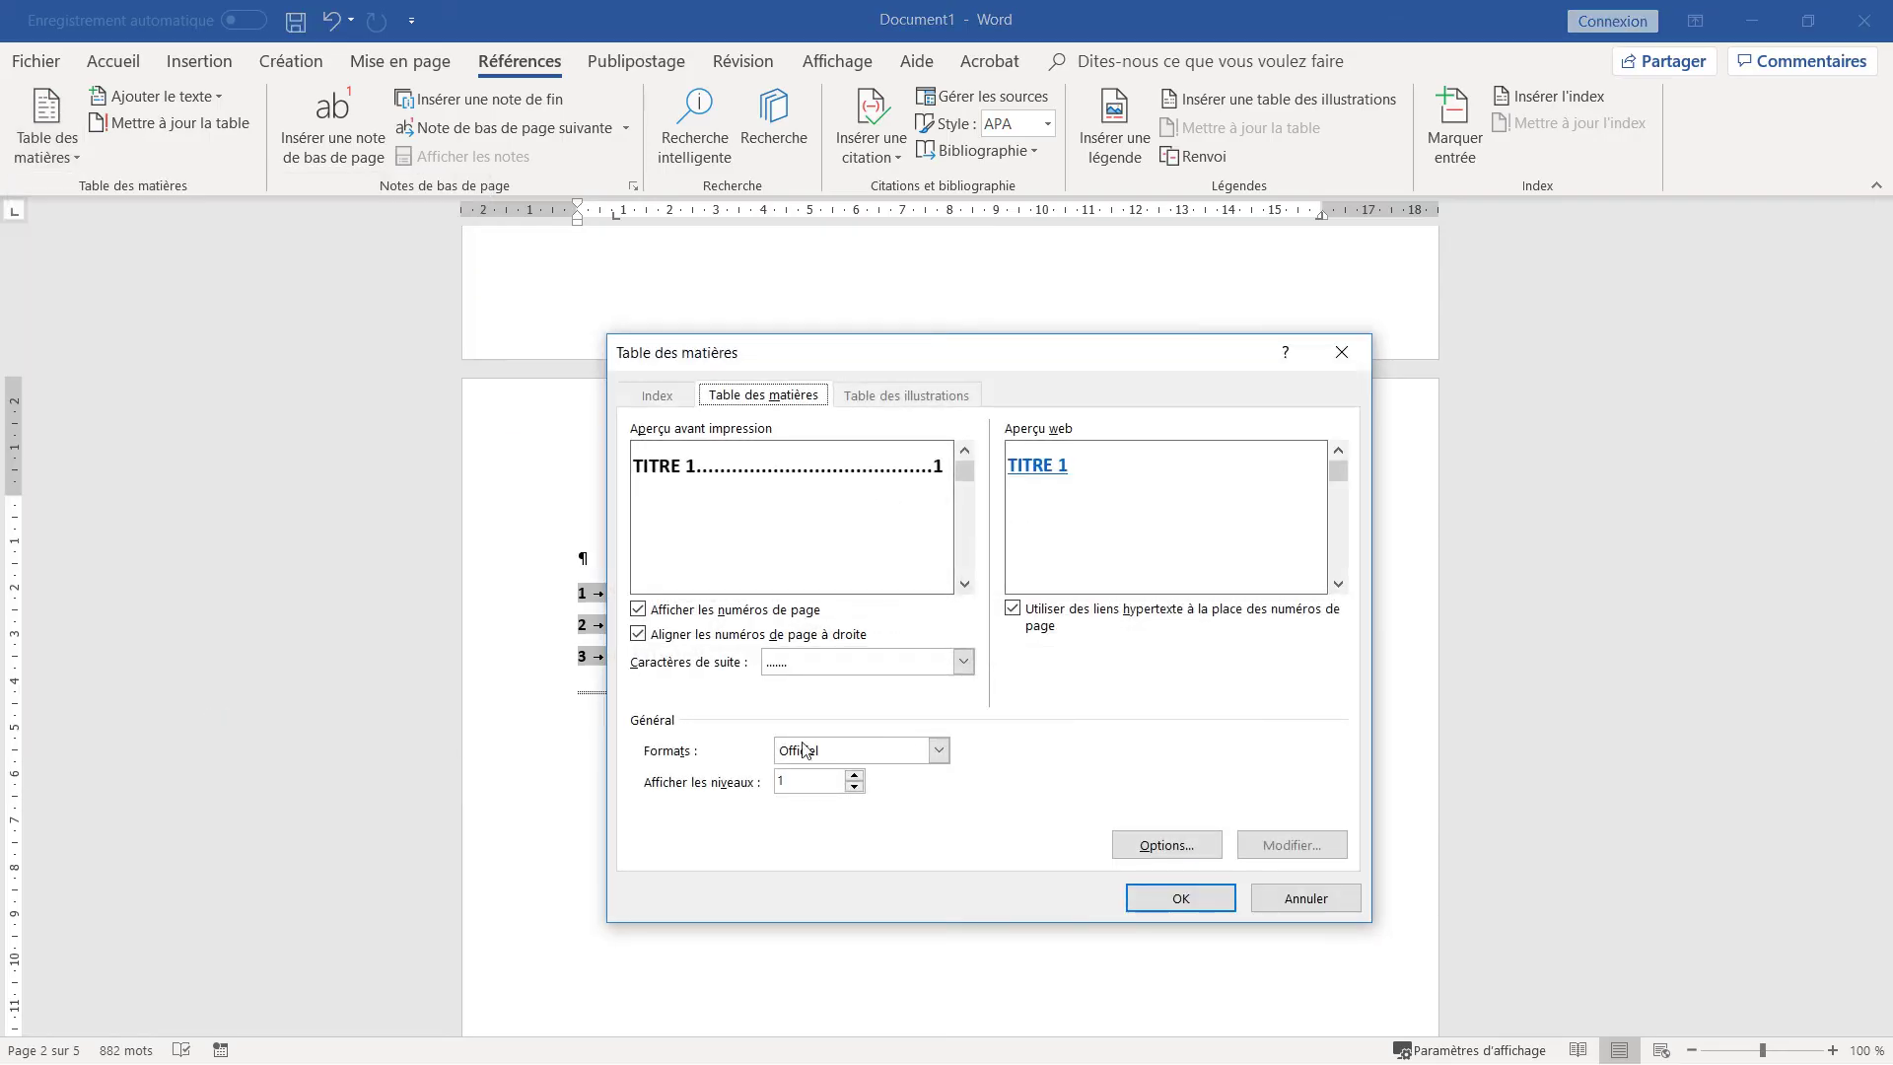
pyautogui.click(854, 776)
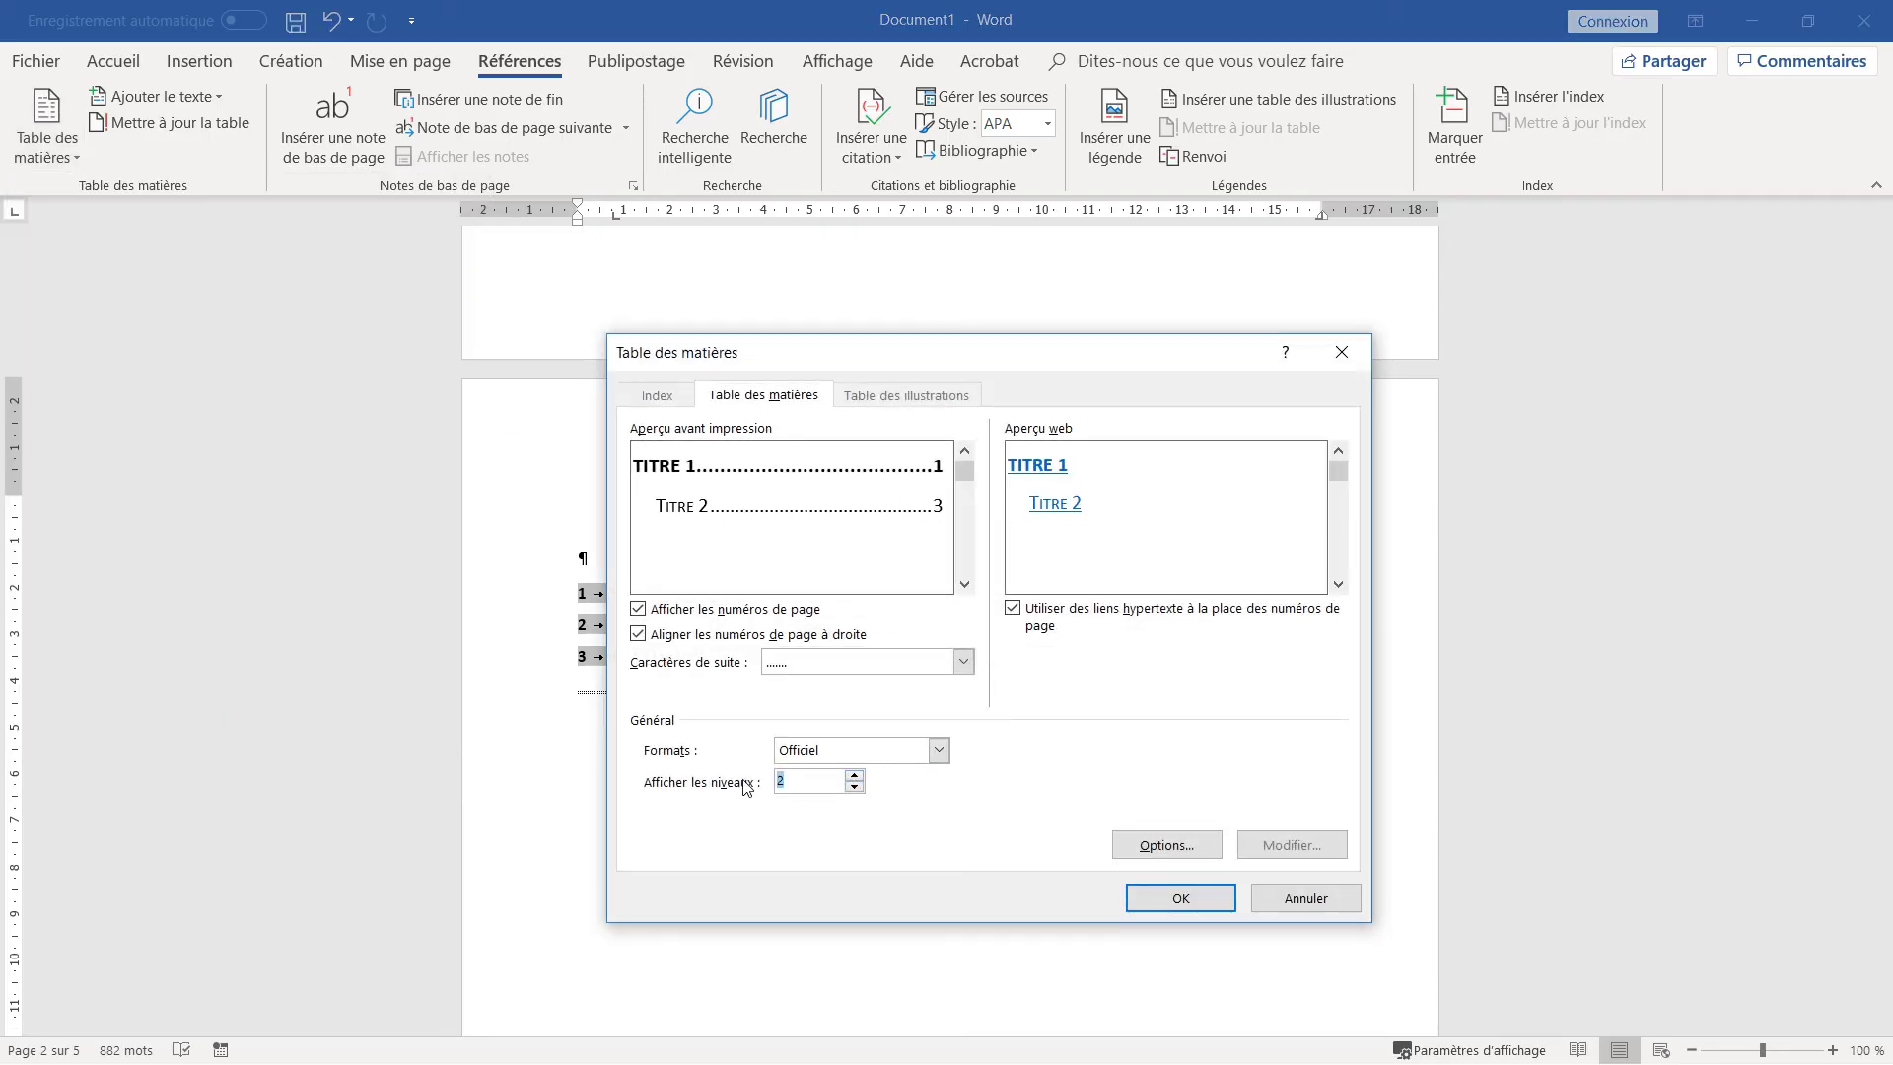
pyautogui.click(1189, 897)
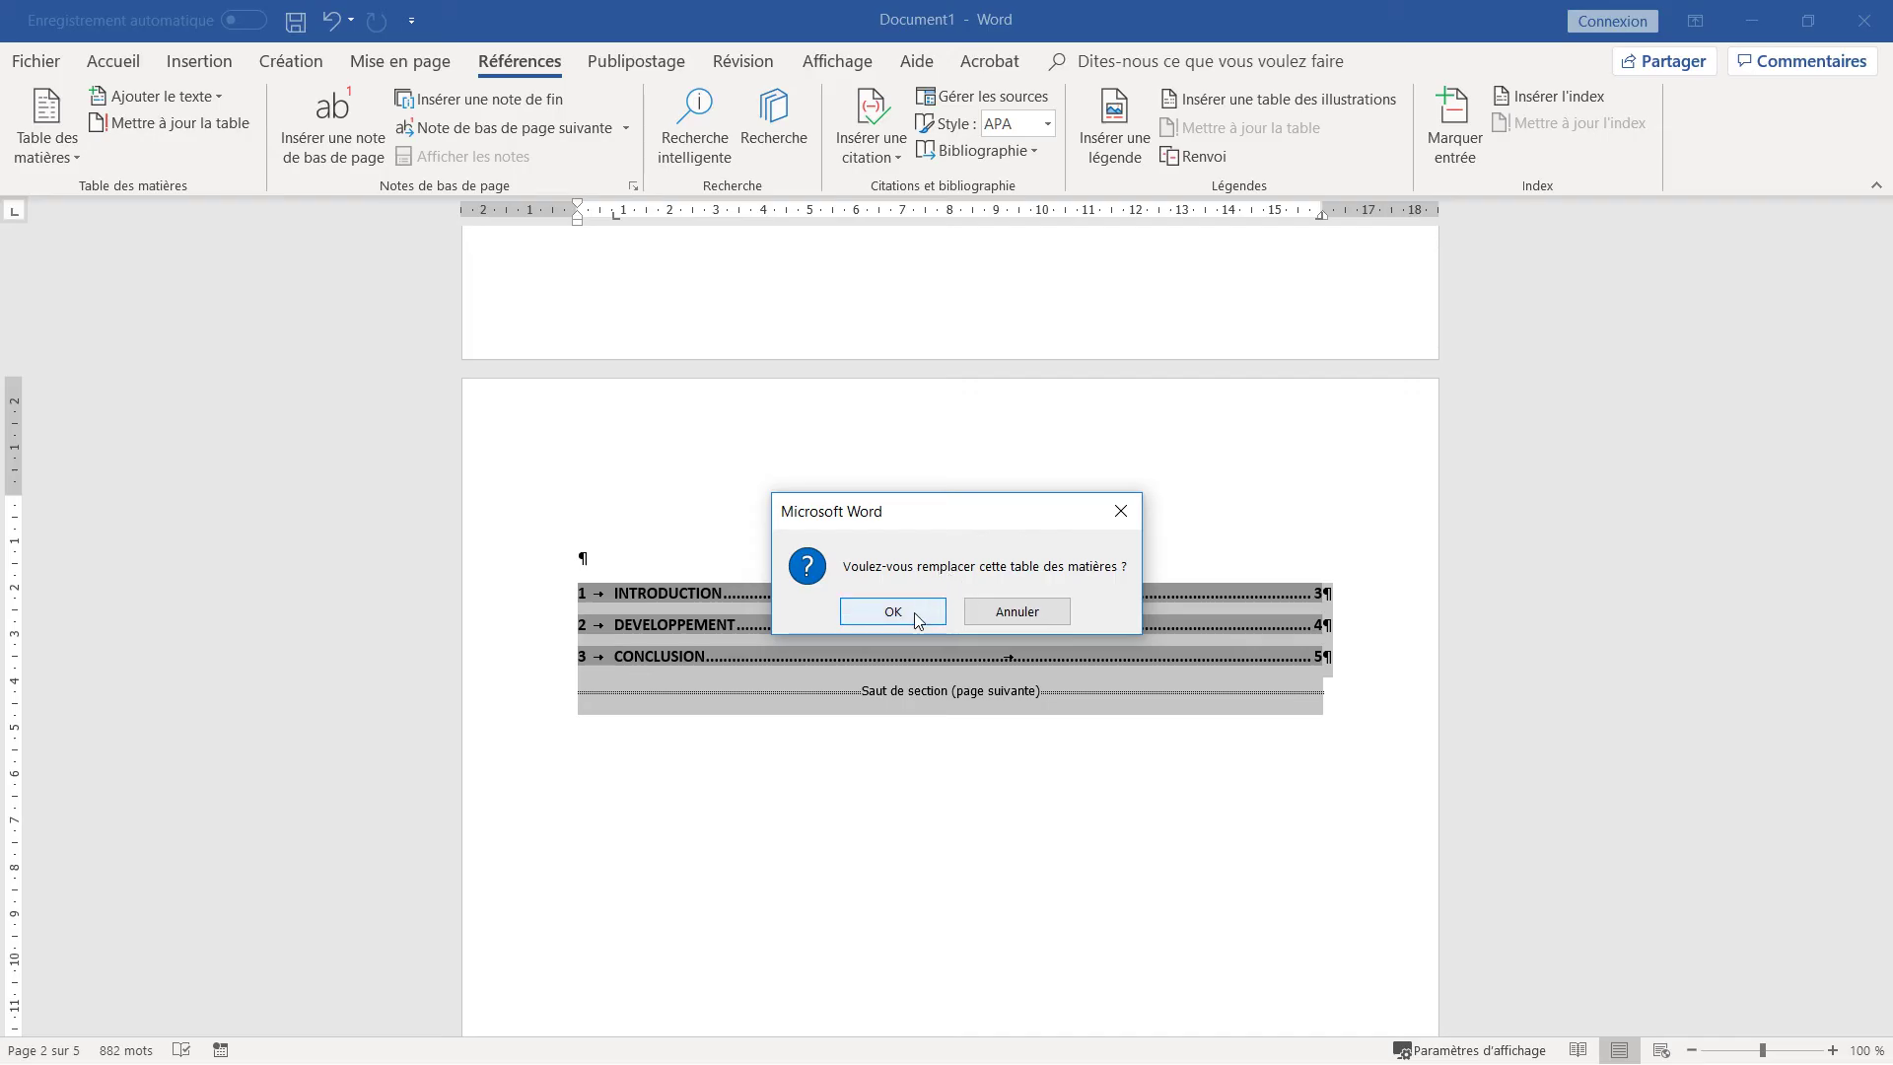
pyautogui.click(893, 613)
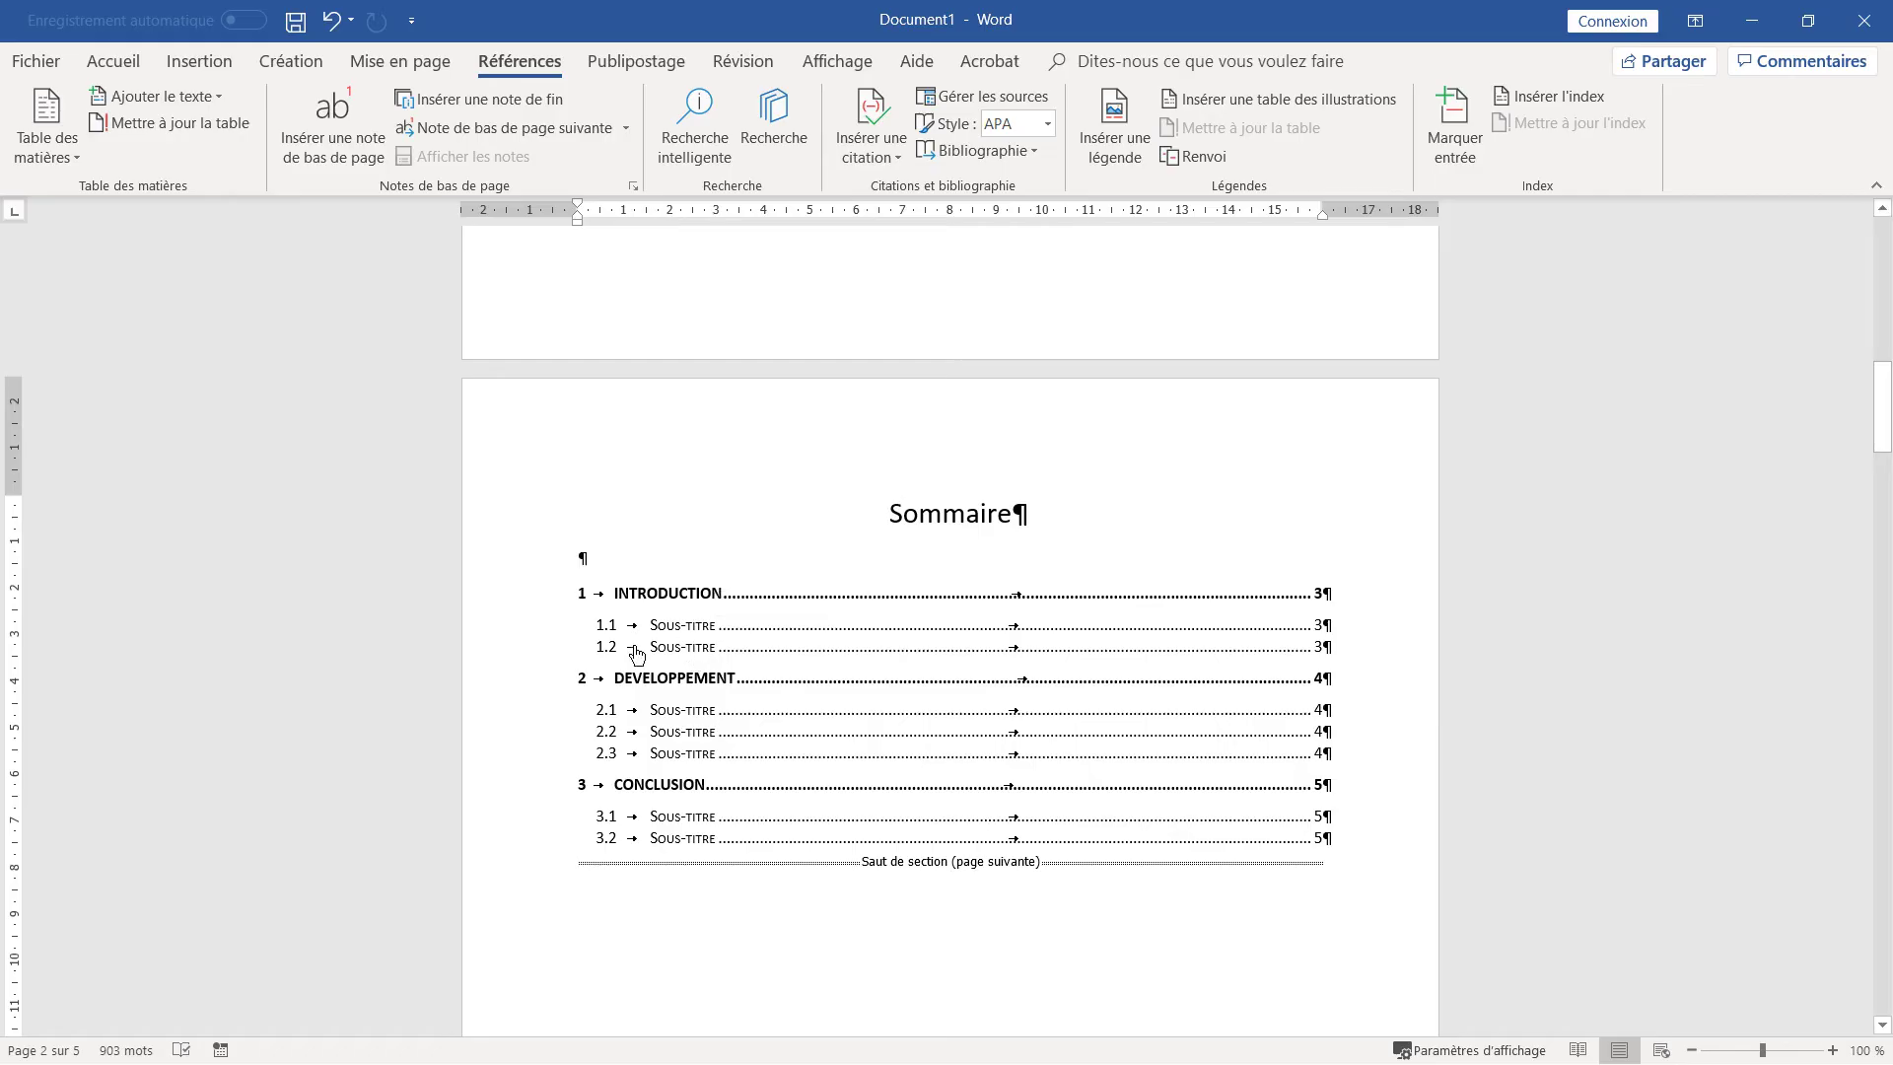
# - Follow the Developpement entry's link from the table of contents to its chapter and return to the Sommaire page
pyautogui.keyDown('ctrl'); pyautogui.click(692, 681); pyautogui.keyUp('ctrl')
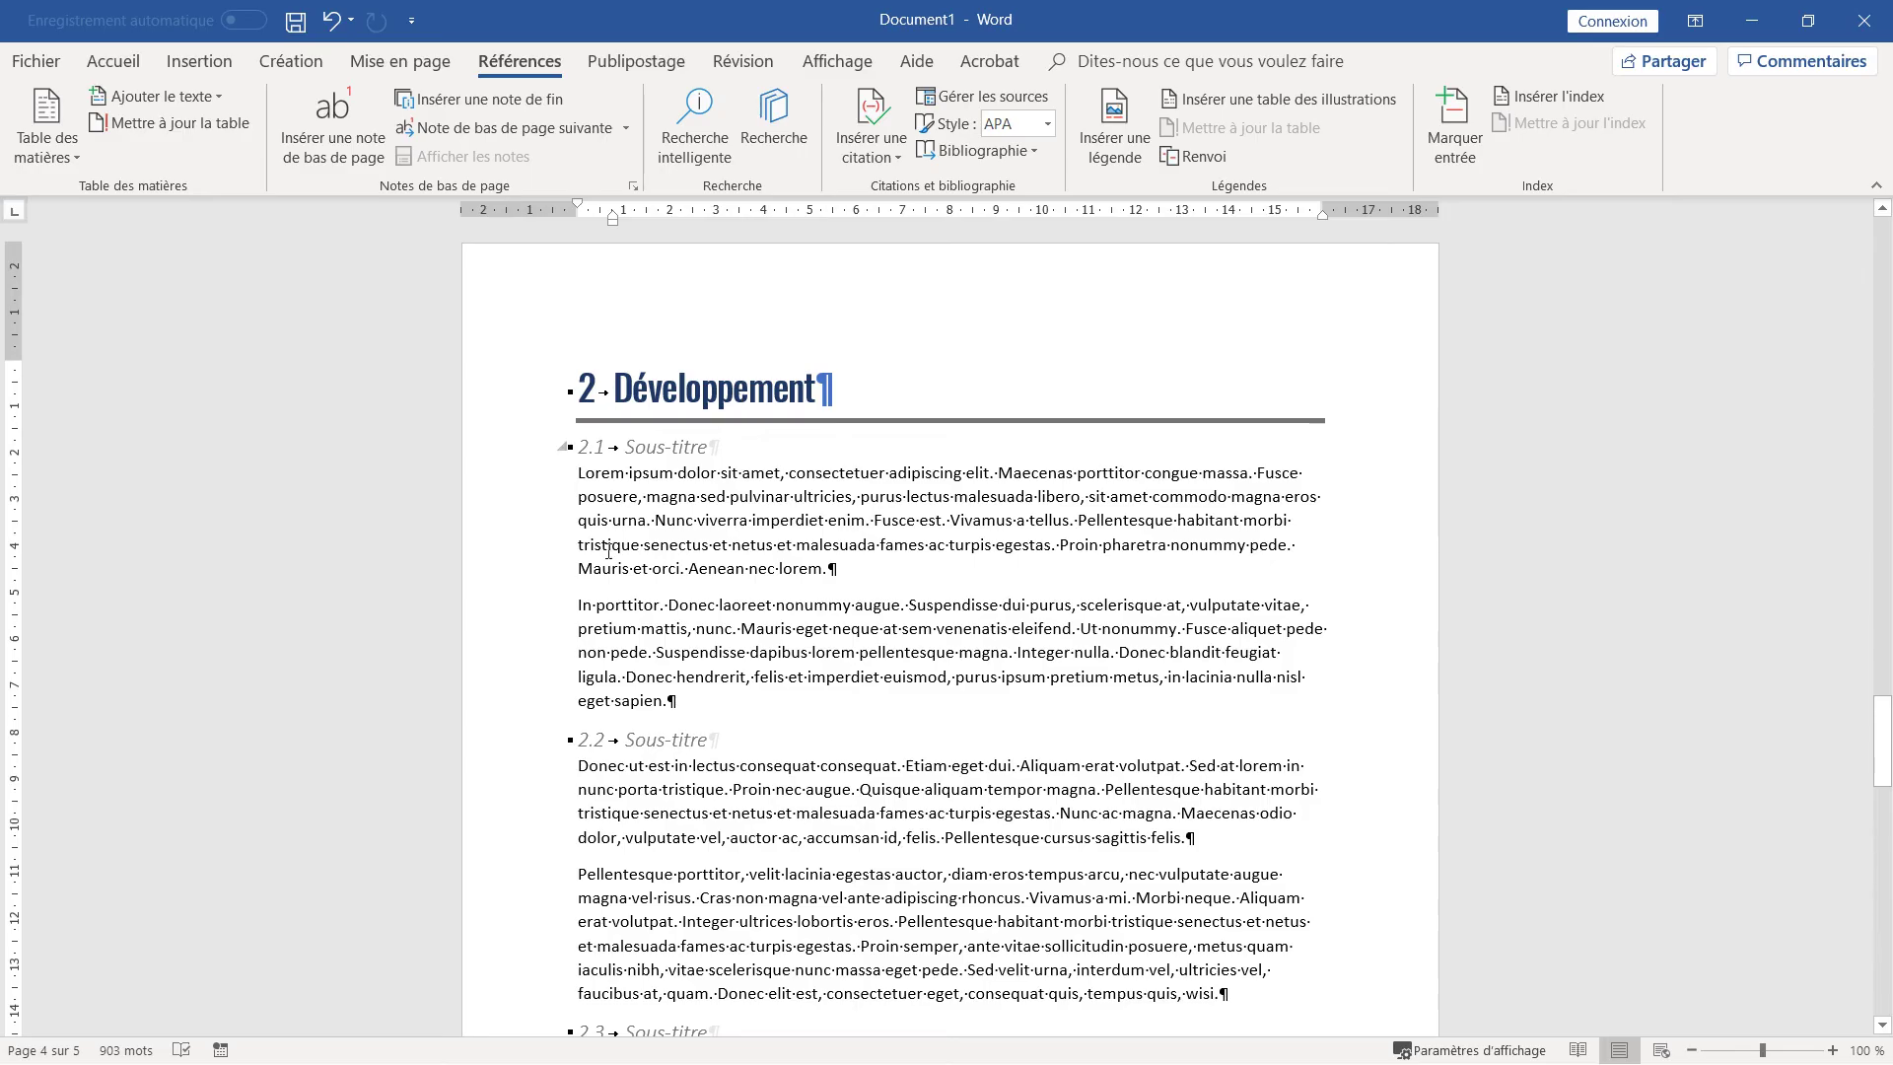
pyautogui.click(759, 568)
pyautogui.moveTo(1880, 772); pyautogui.dragTo(1878, 454)
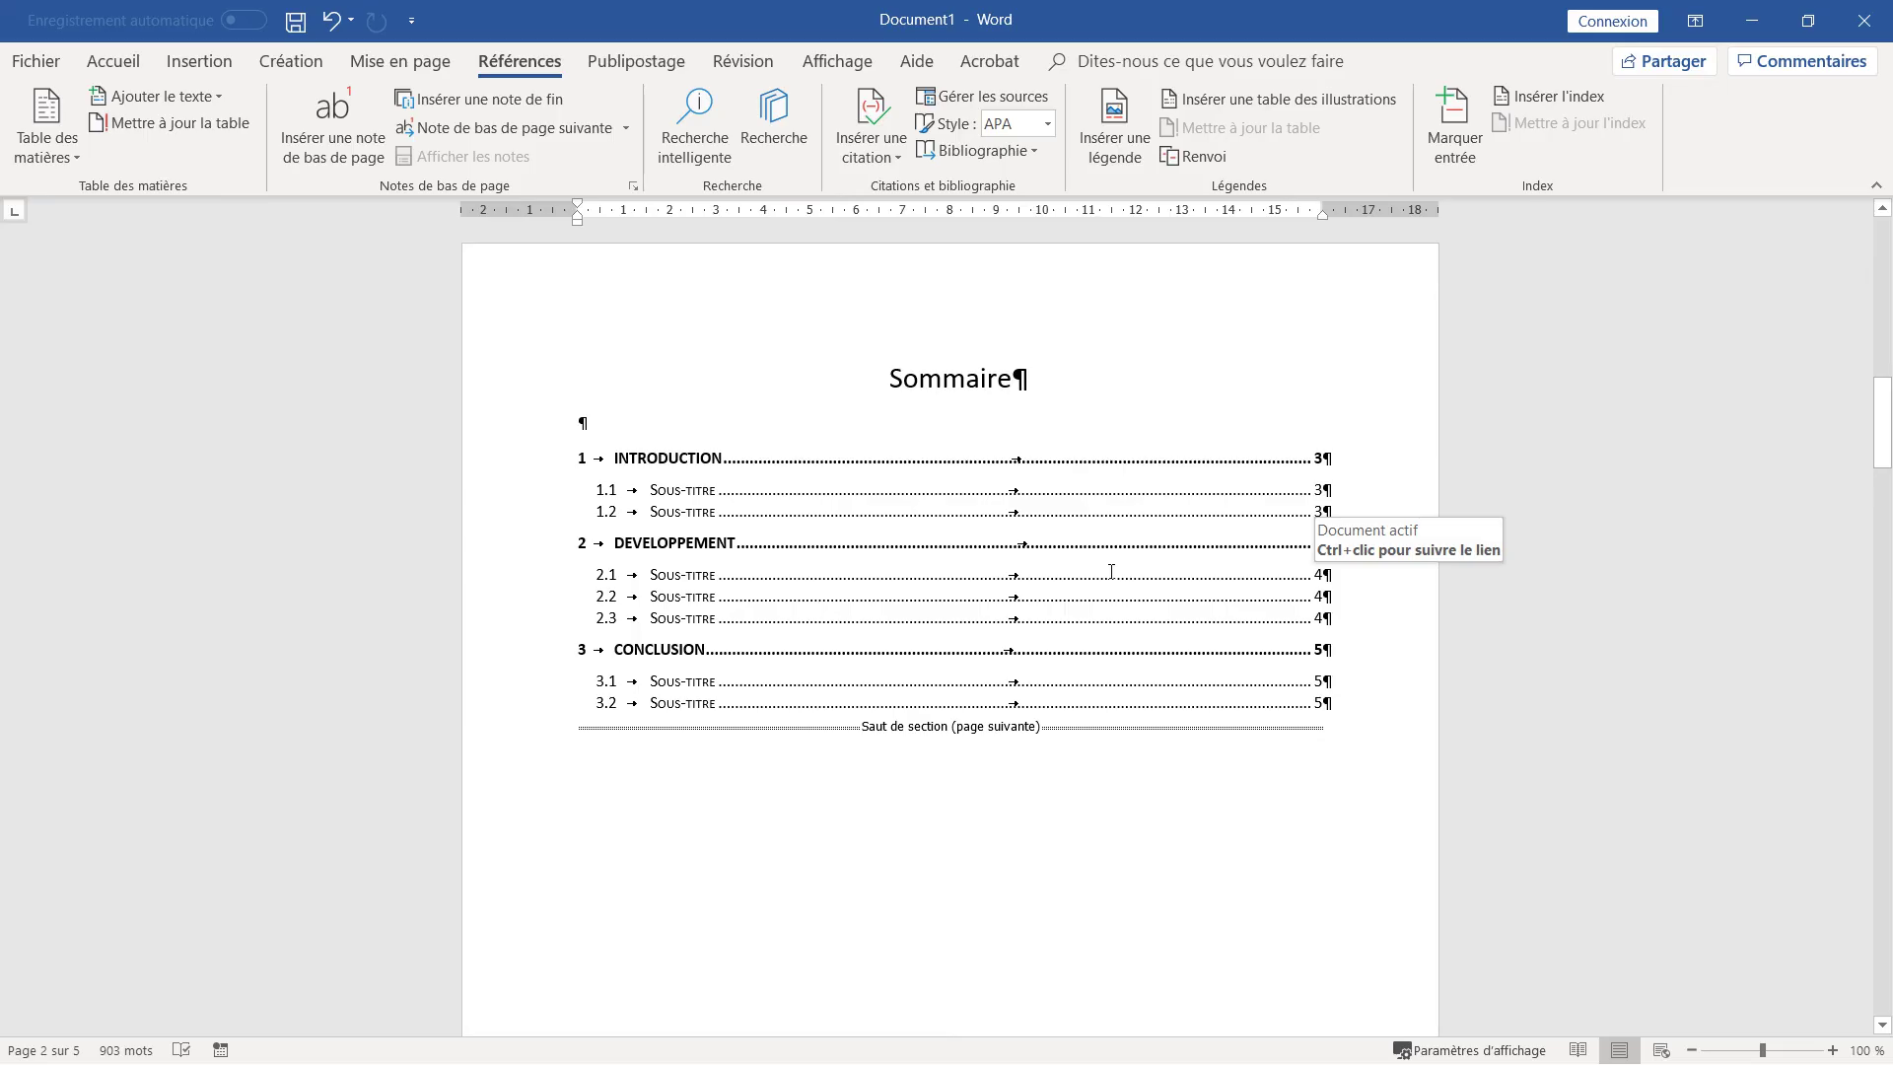
# - Add a new paragraph reading Remerciements at the end of the document, after the last Conclusion paragraph
pyautogui.moveTo(1883, 438); pyautogui.dragTo(1885, 936)
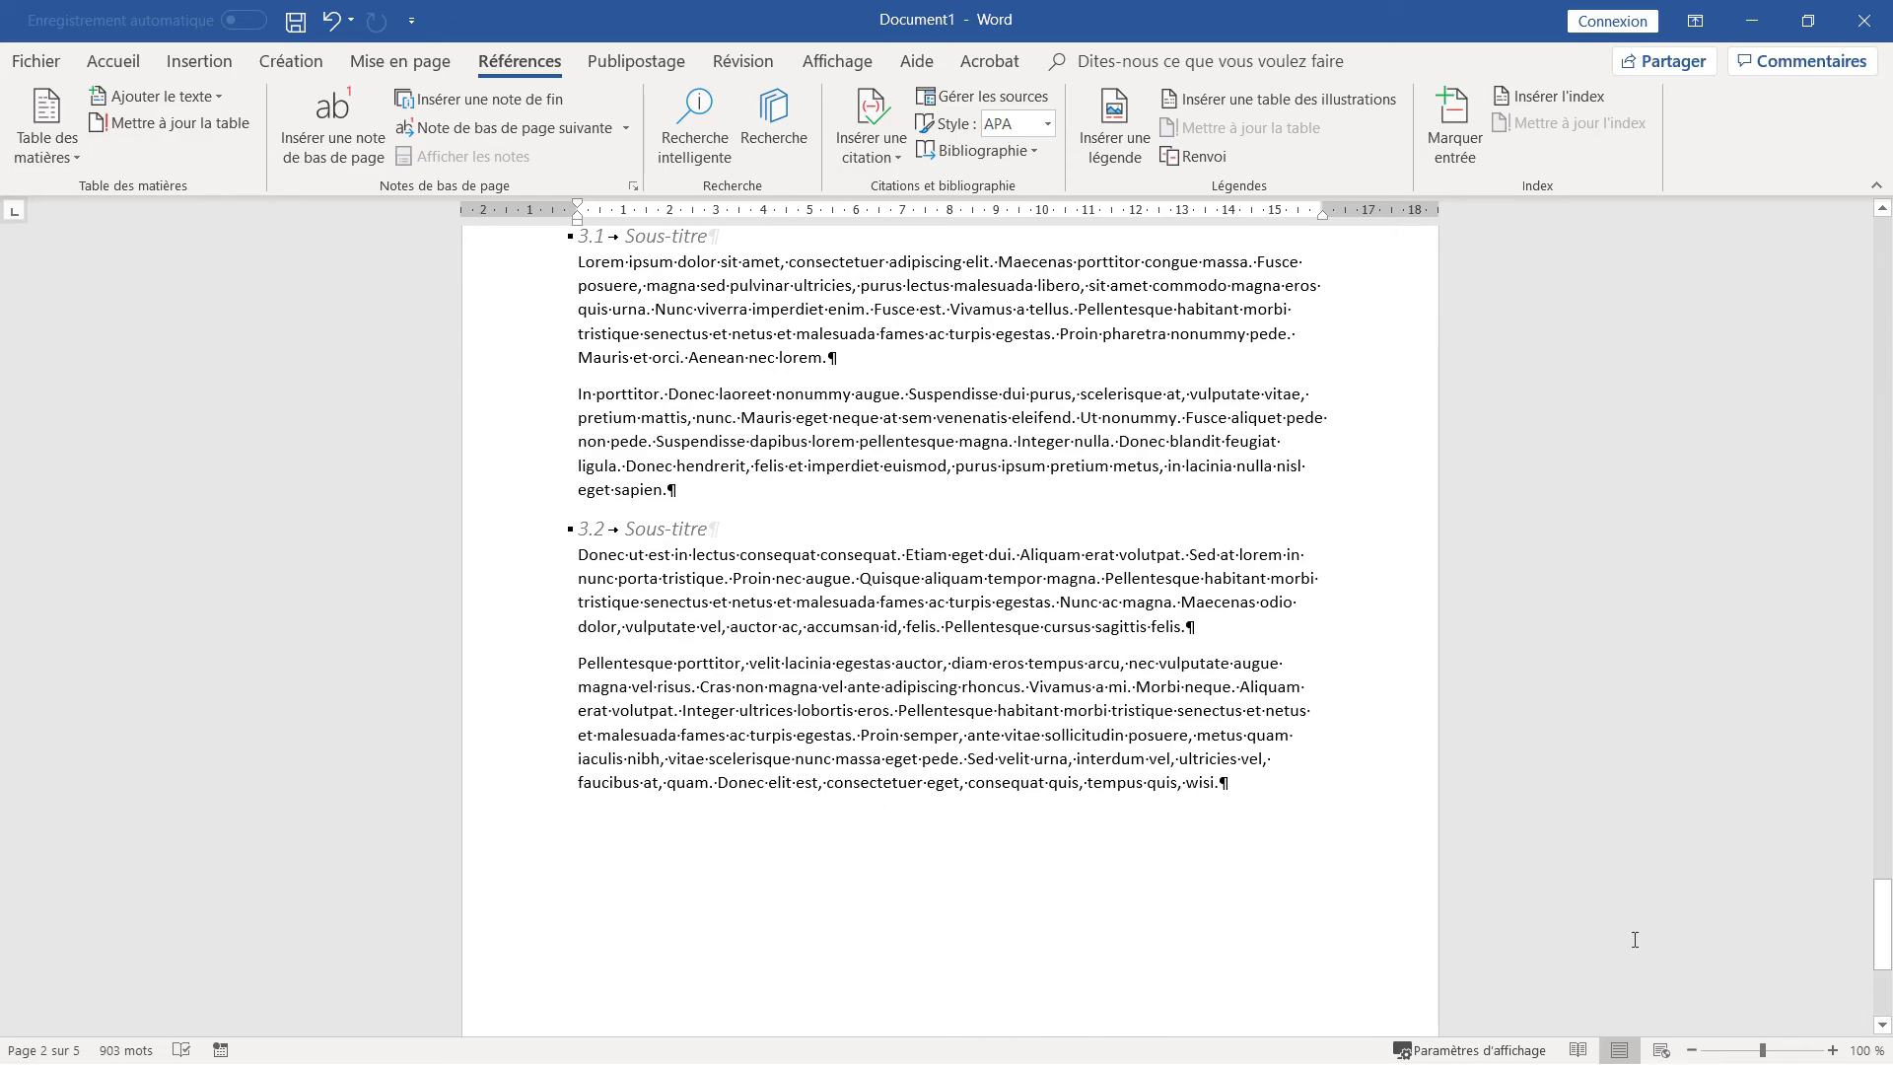
pyautogui.click(1265, 784)
pyautogui.press('Return')
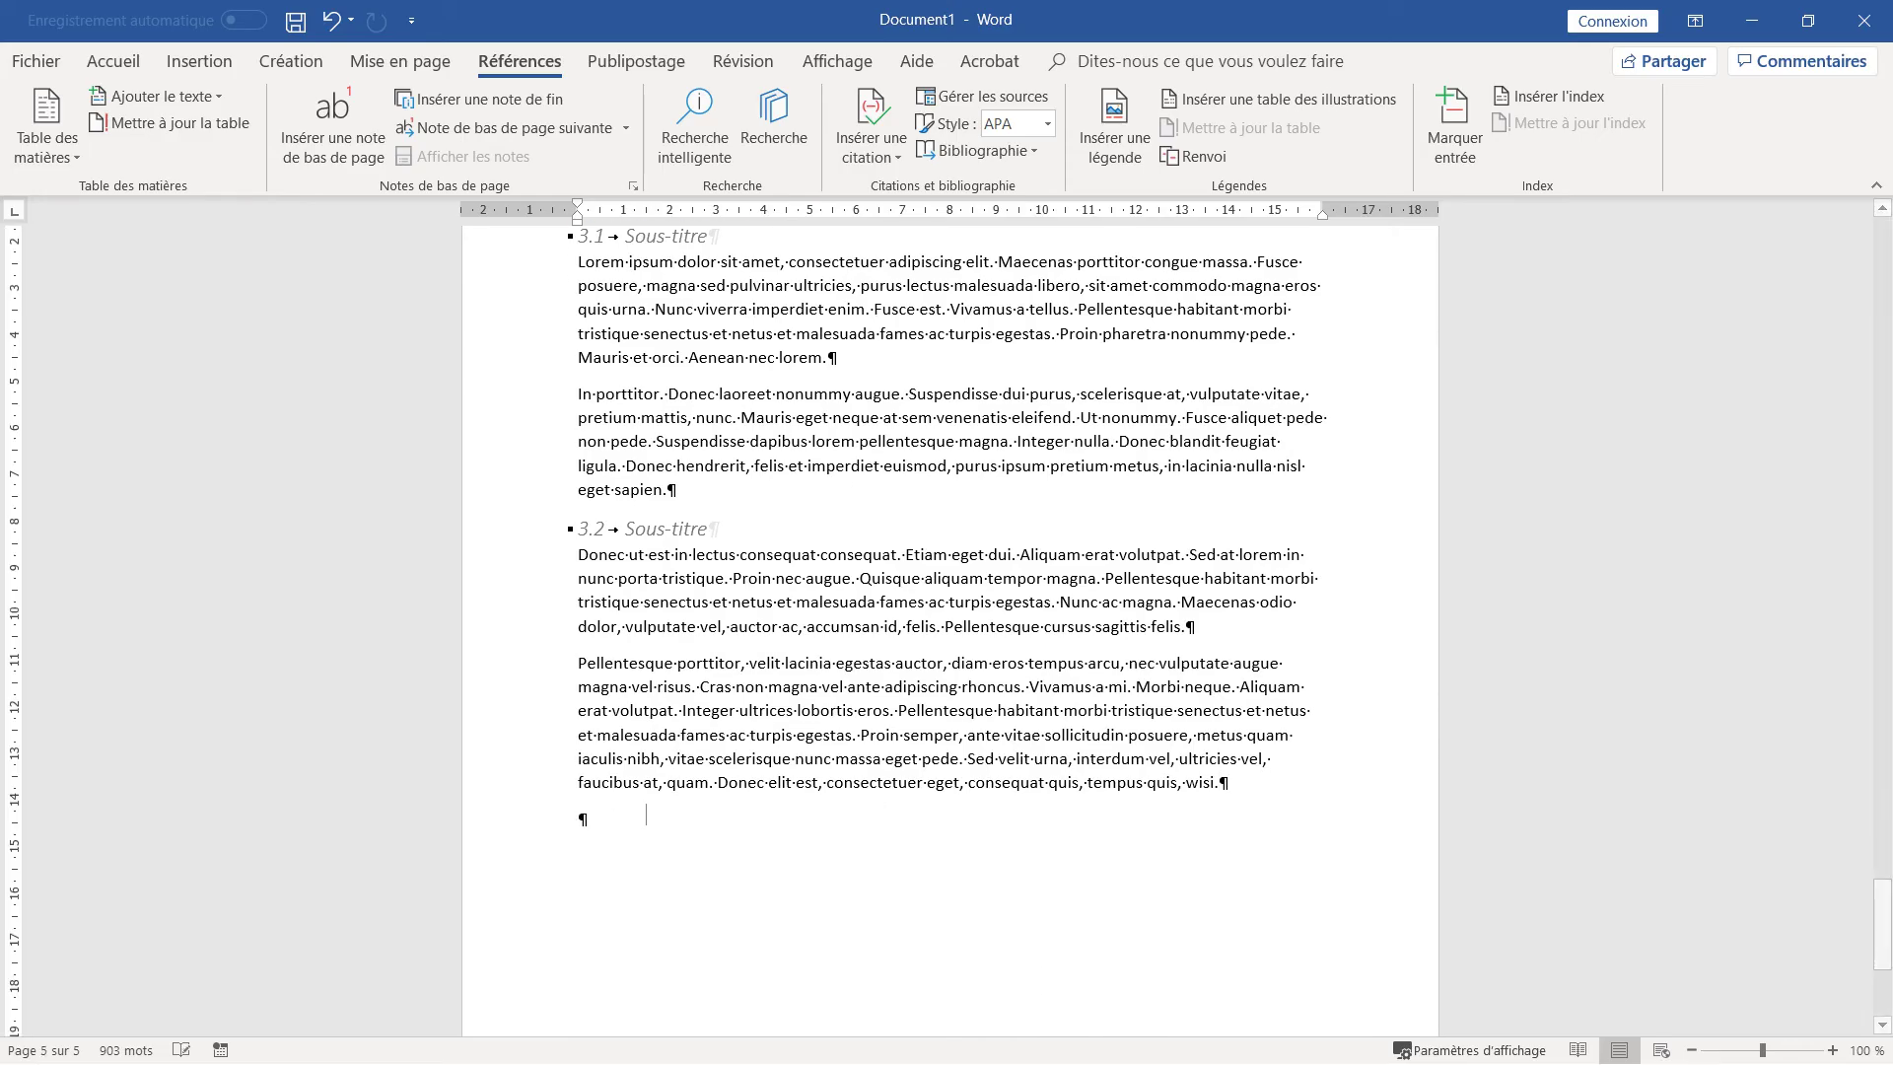
pyautogui.write('Rem')
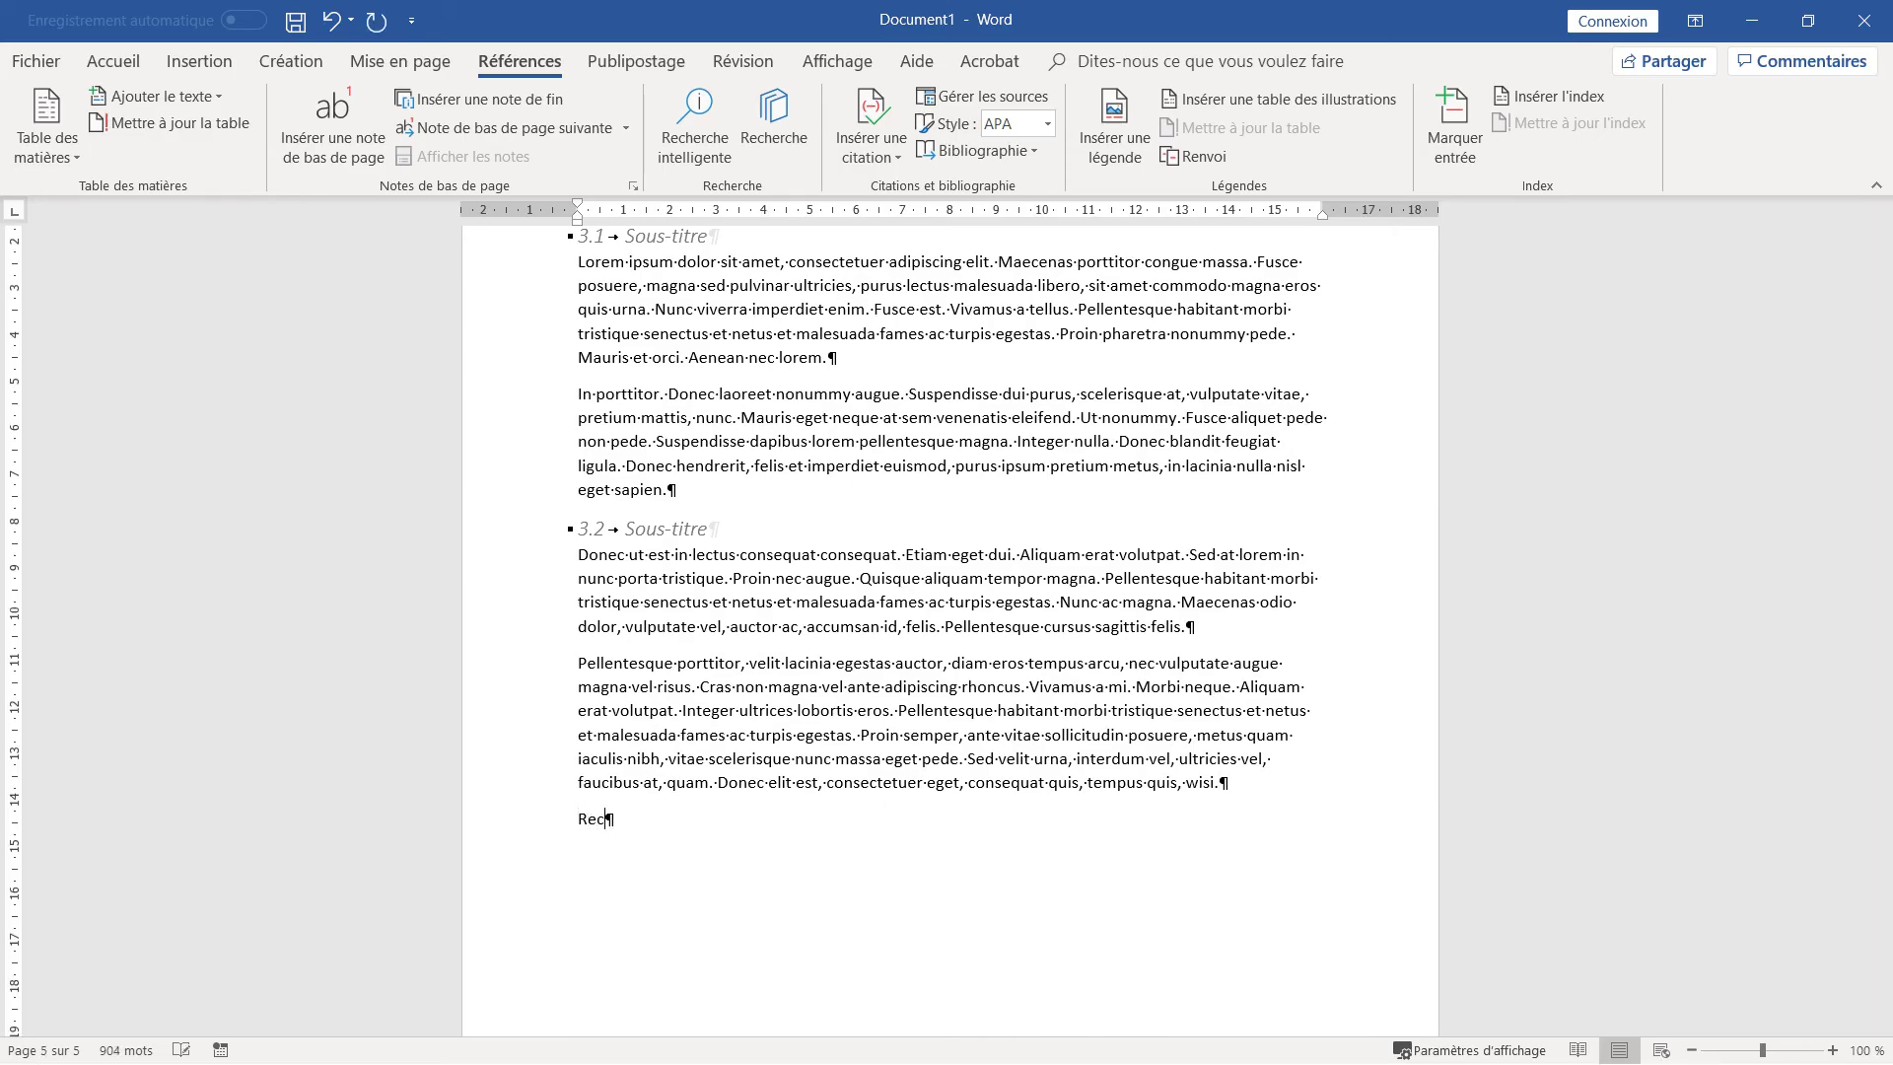
pyautogui.write('erciements')
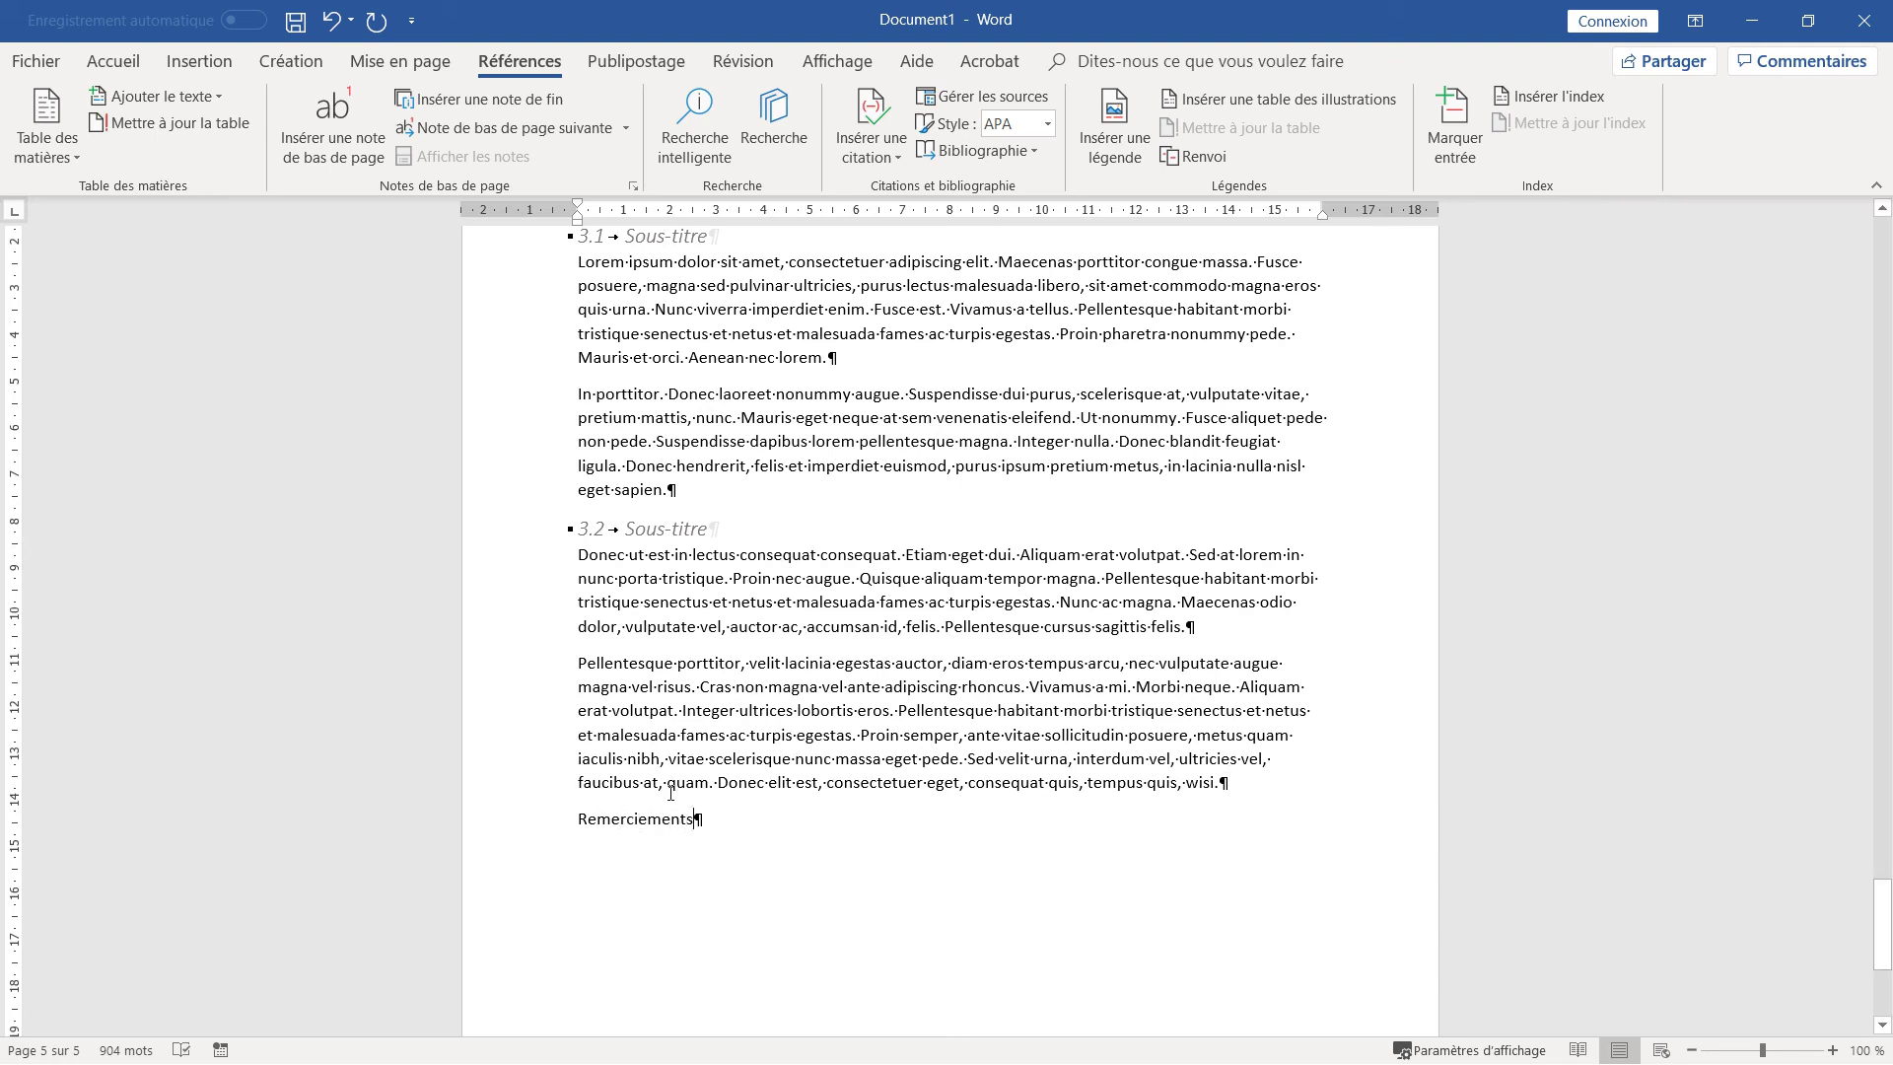
# - Apply the Titre 1 style to the Remerciements paragraph
pyautogui.click(541, 825)
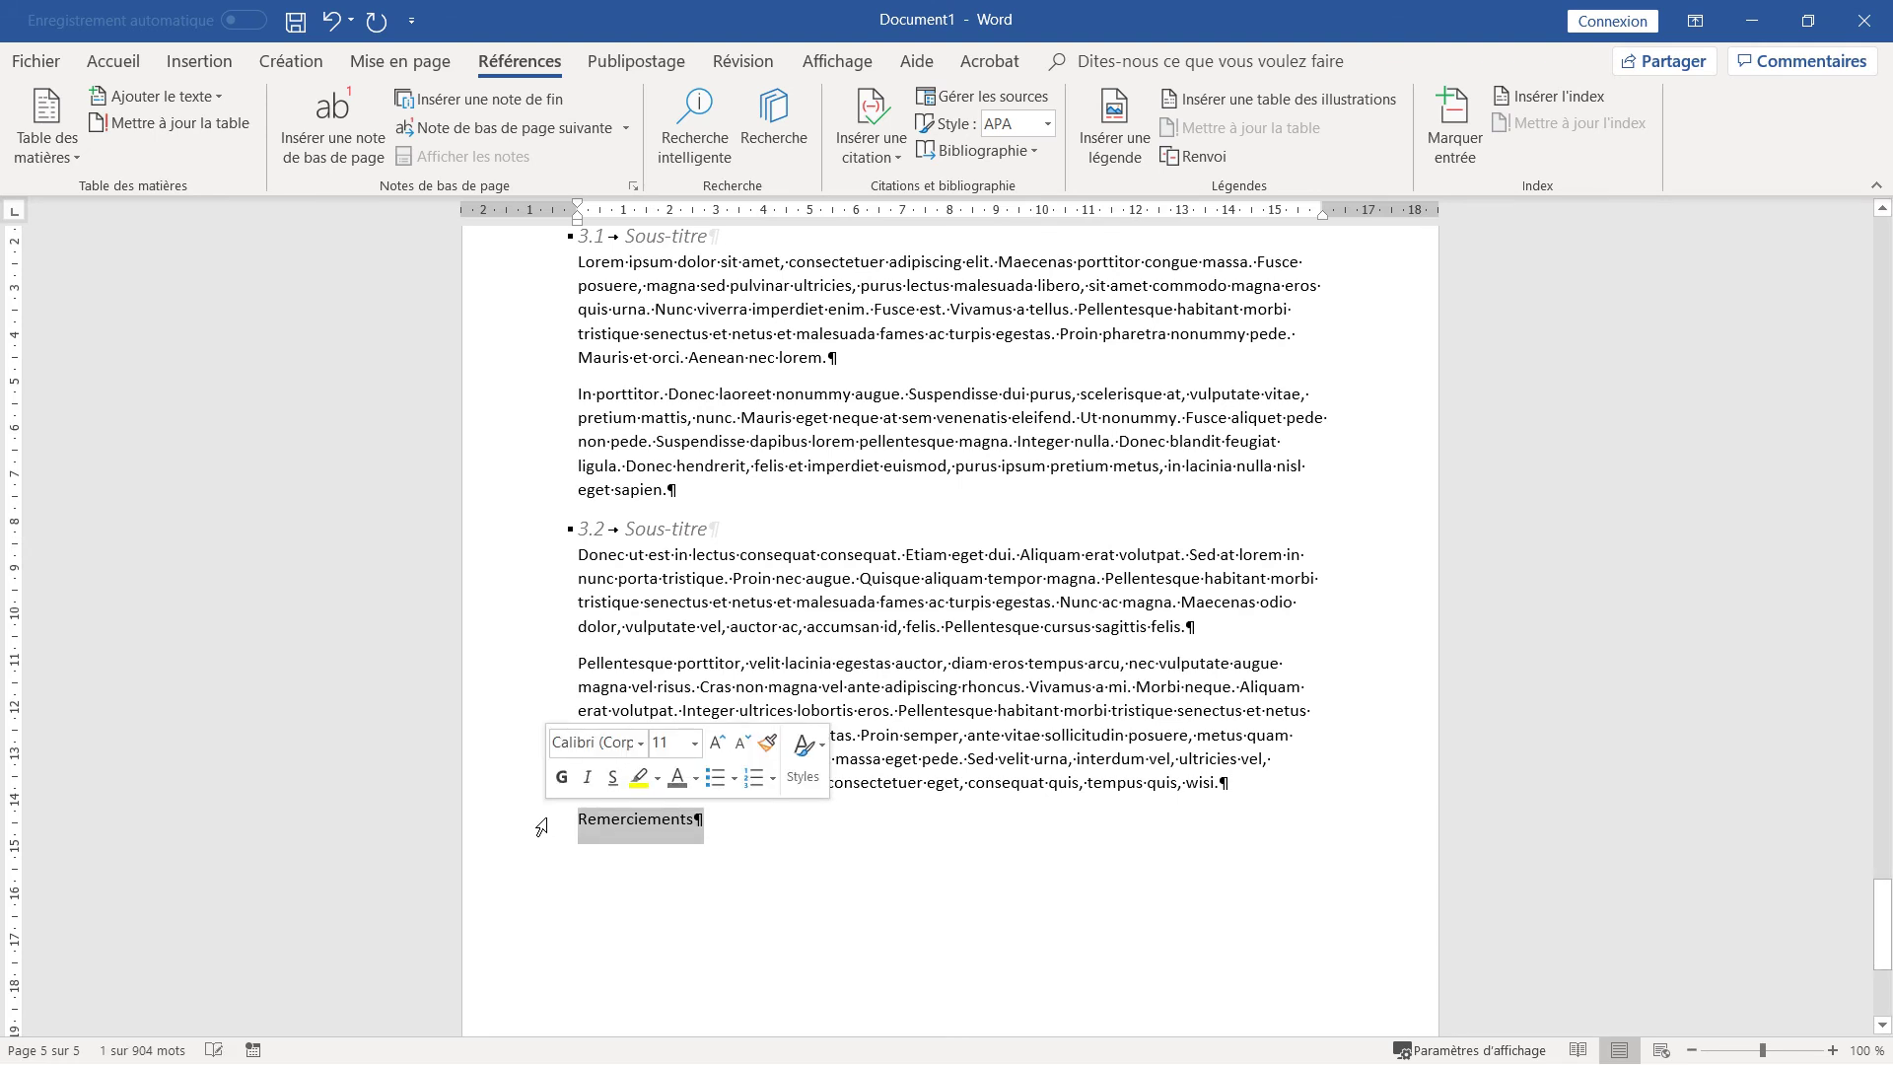
pyautogui.scroll(3, 556, 681)
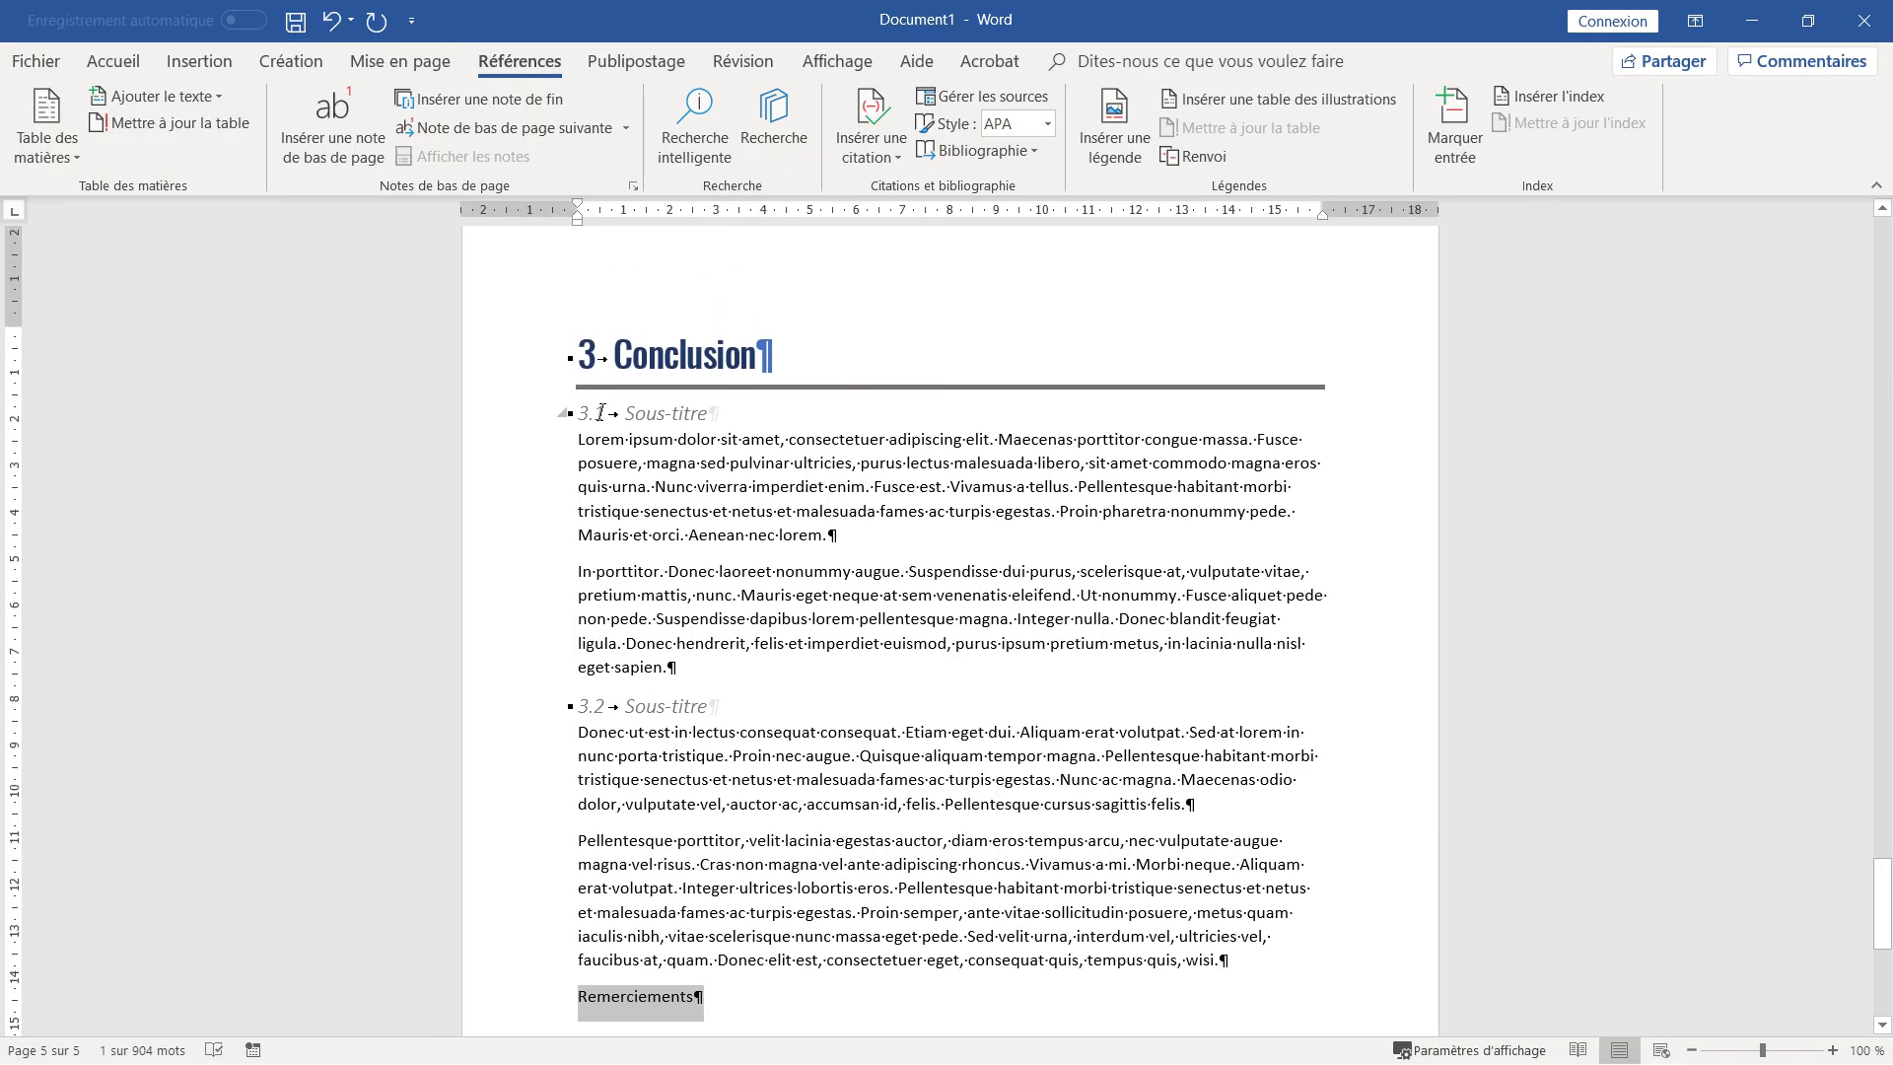
pyautogui.click(113, 61)
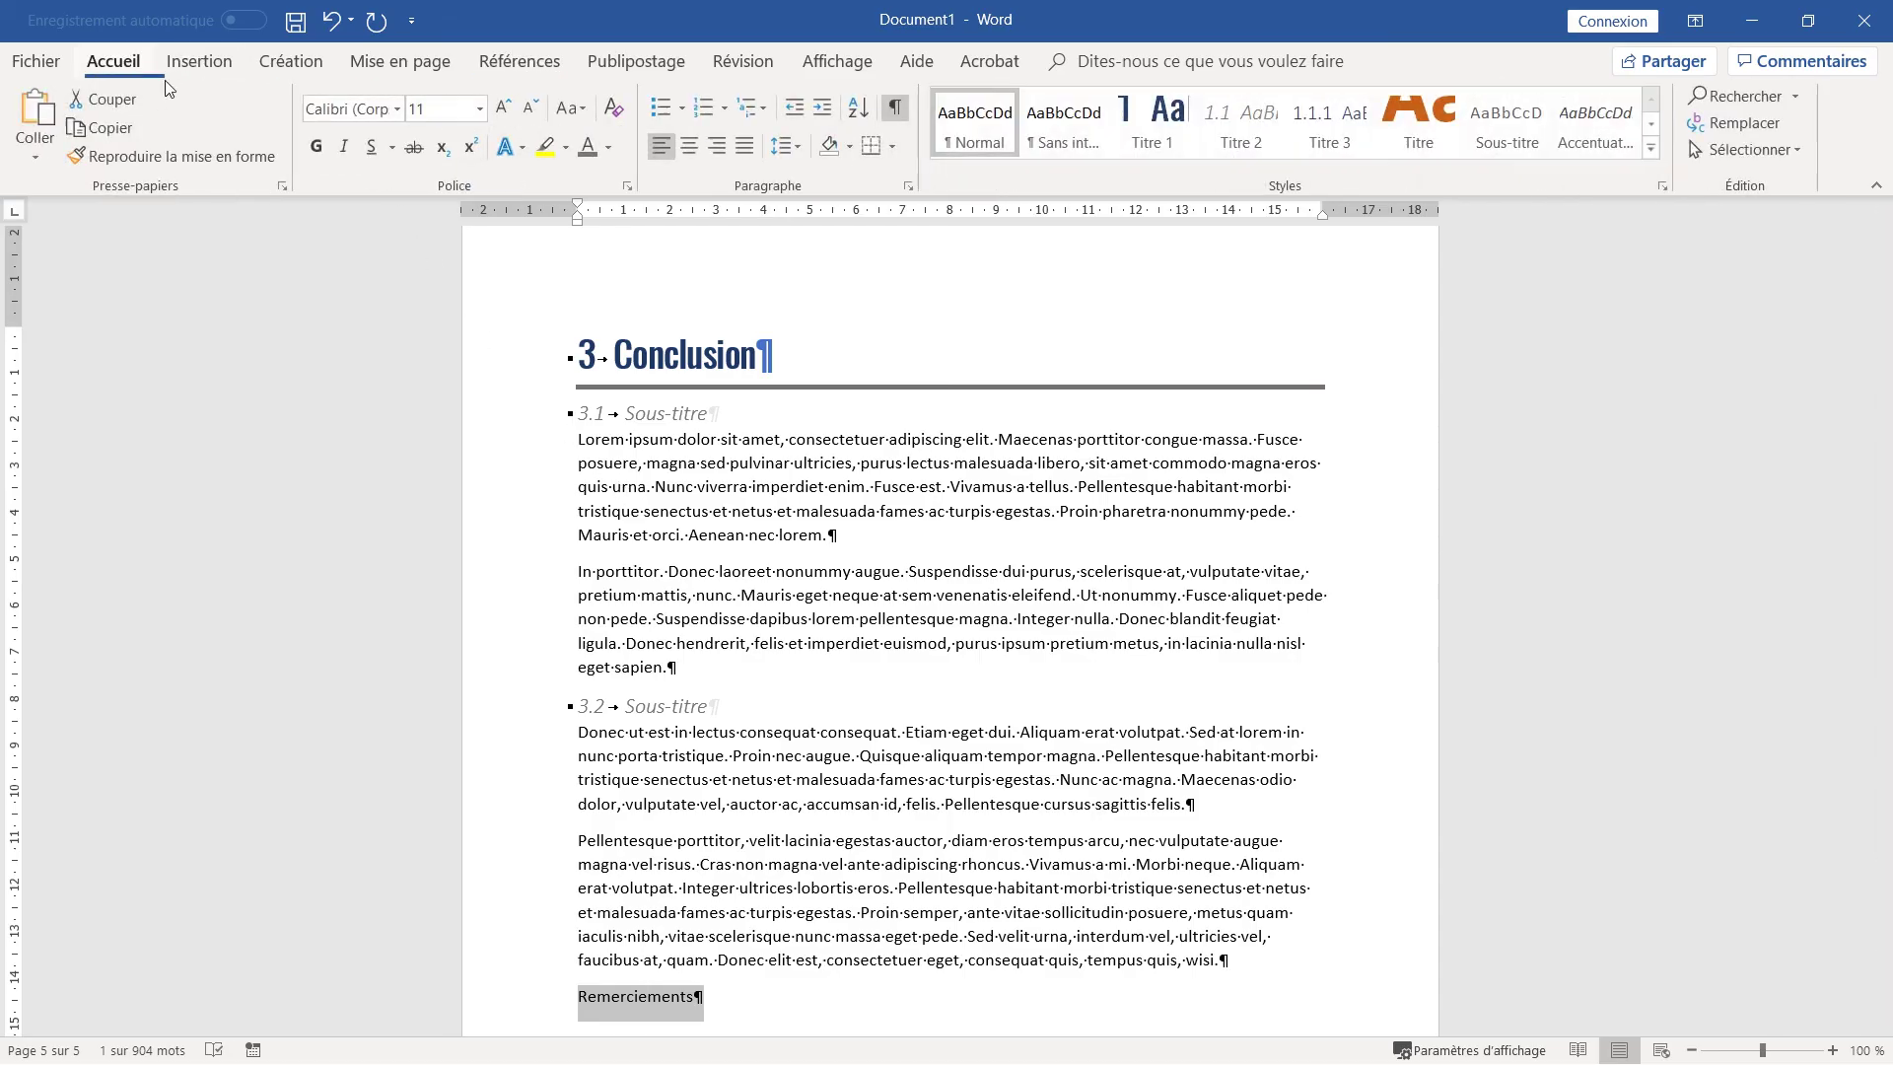
pyautogui.click(1168, 140)
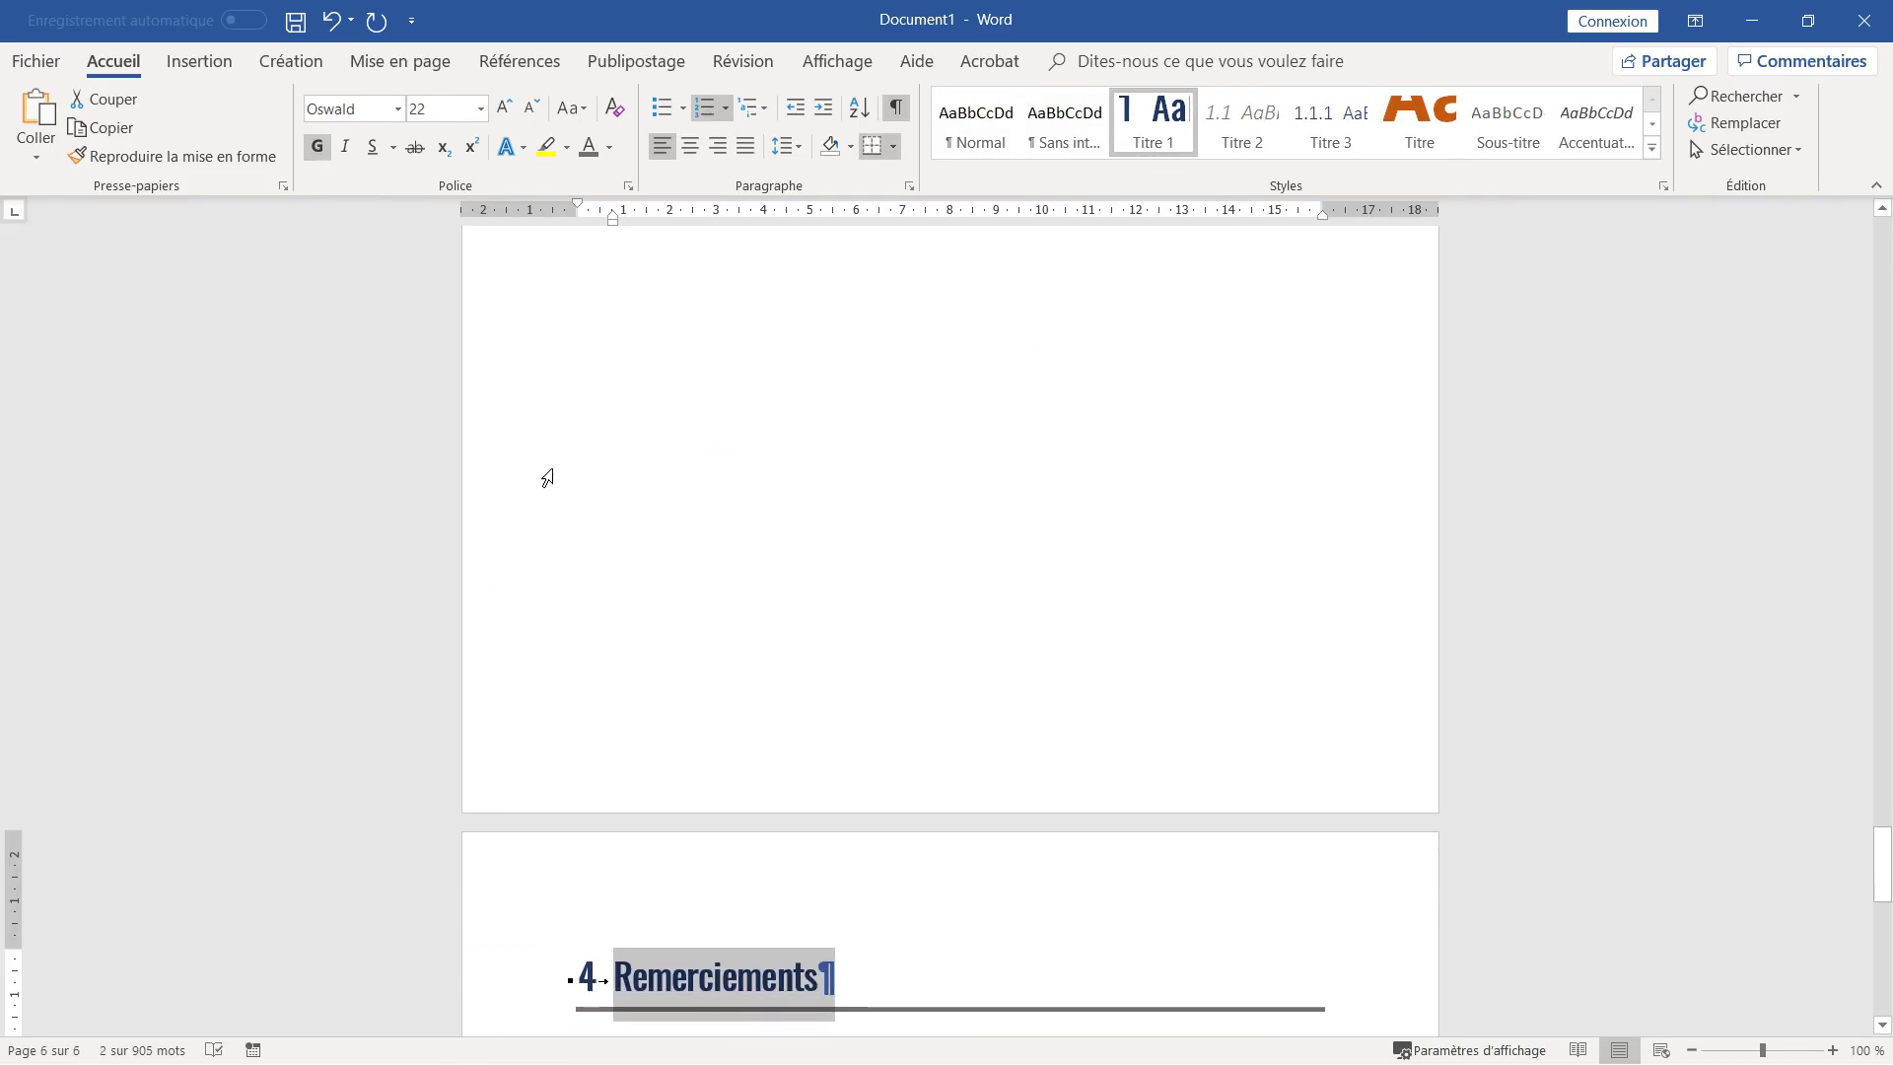
pyautogui.scroll(-3, 736, 778)
pyautogui.click(700, 801)
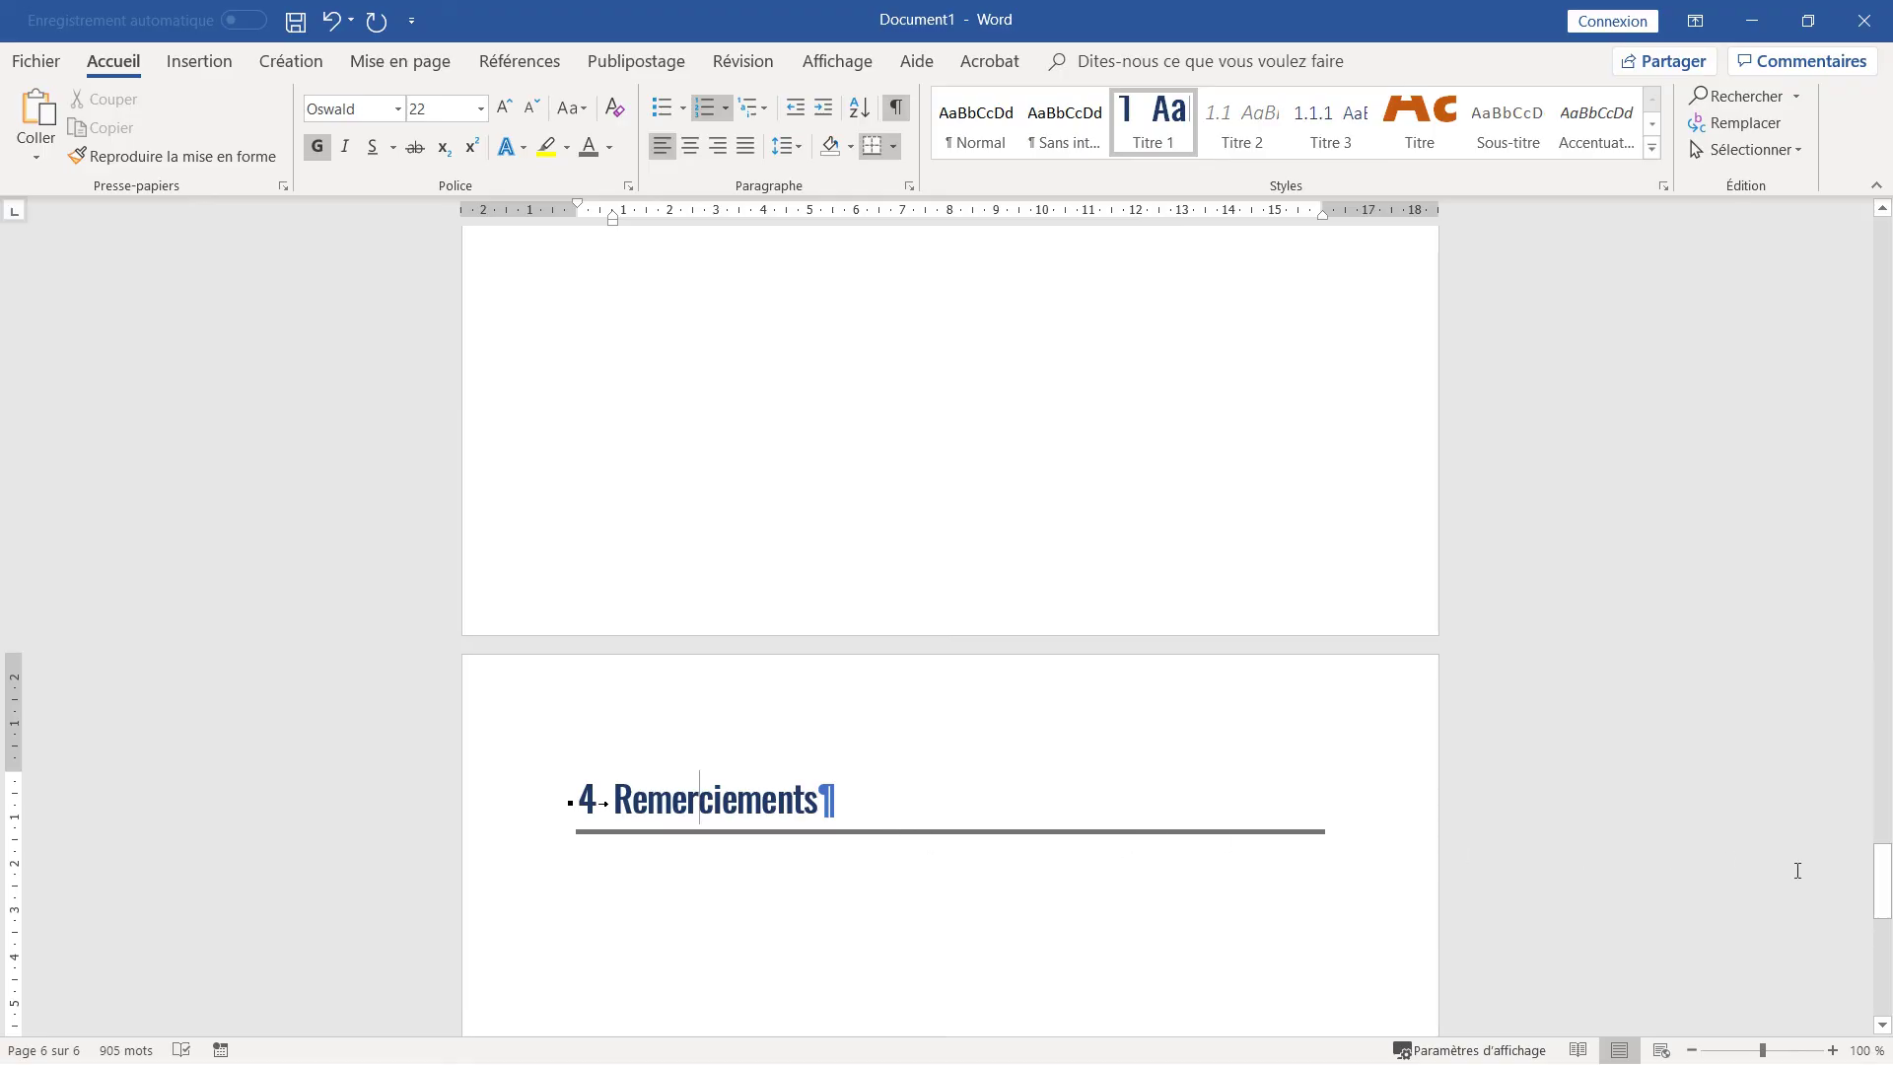
# - Update the entire table of contents on the Sommaire page (Mettre à jour toute la table), not only its page numbers
pyautogui.moveTo(1880, 875); pyautogui.dragTo(1886, 380)
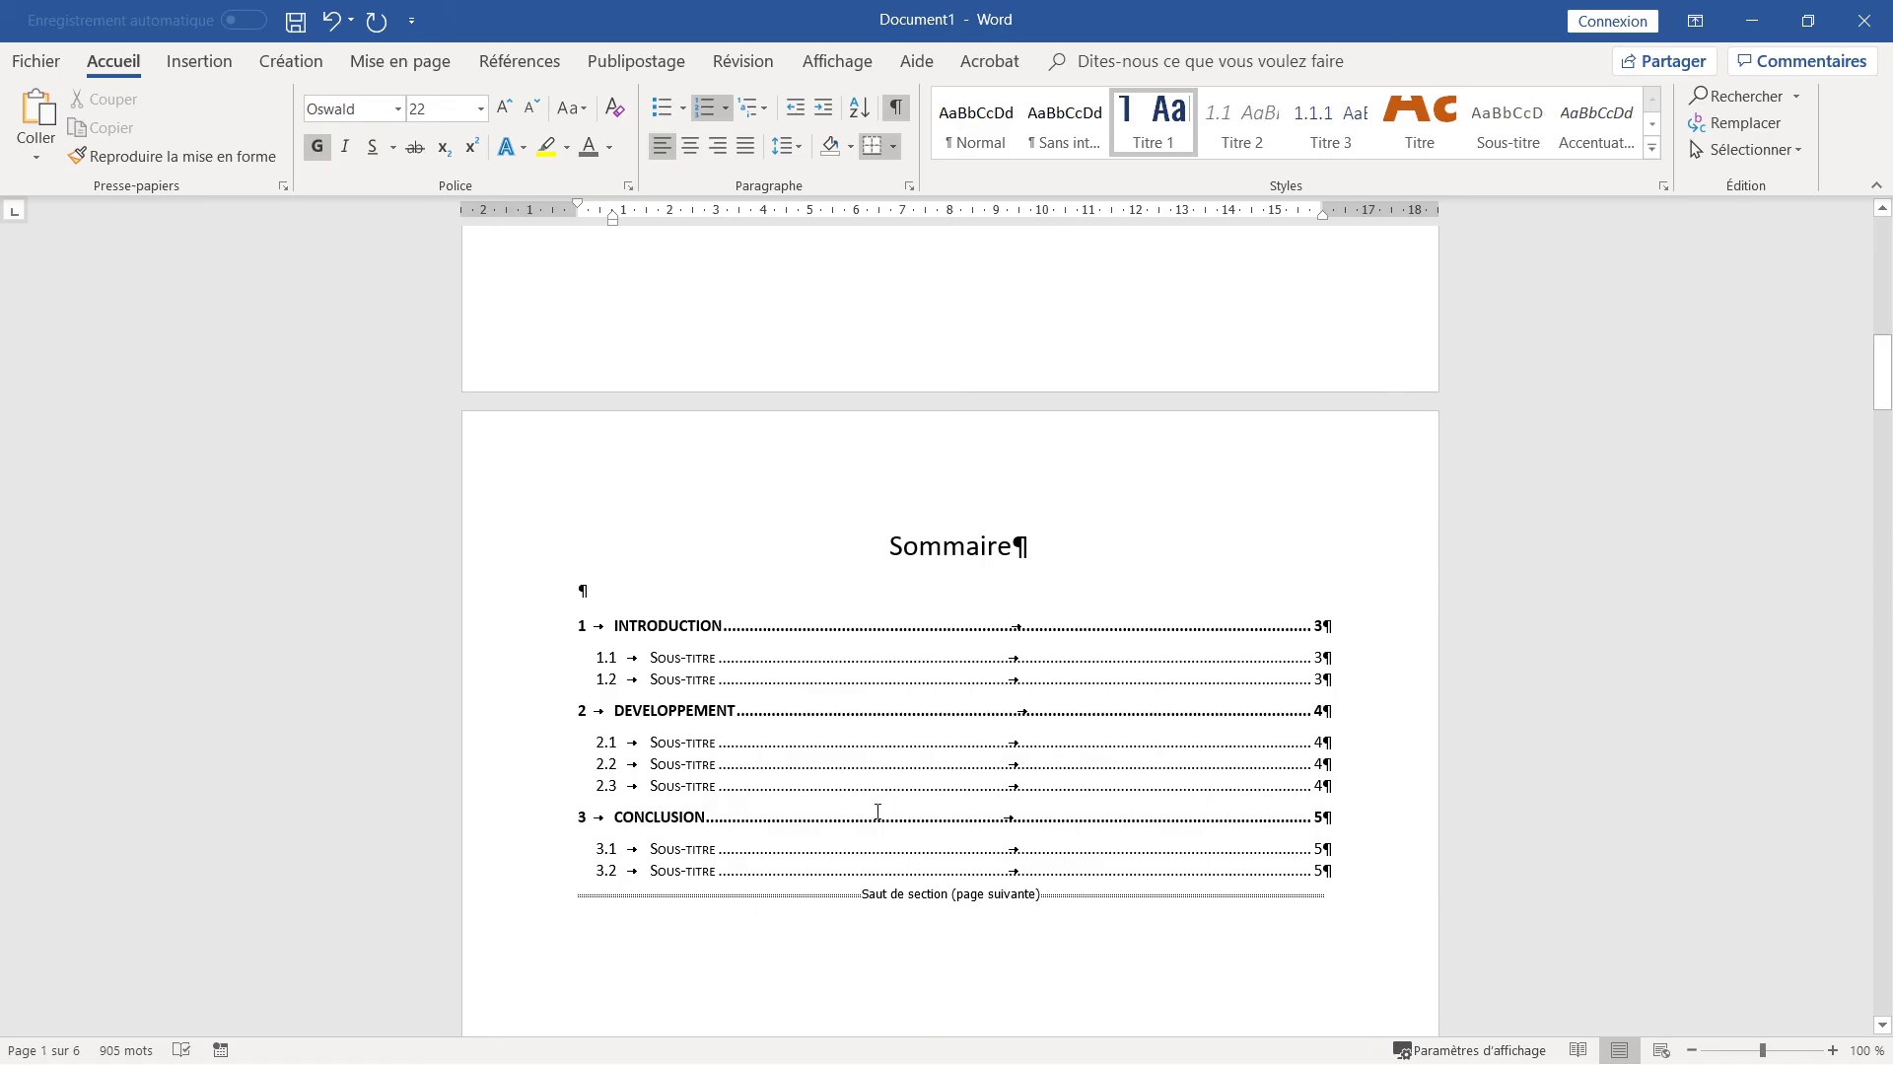
pyautogui.rightClick(876, 710)
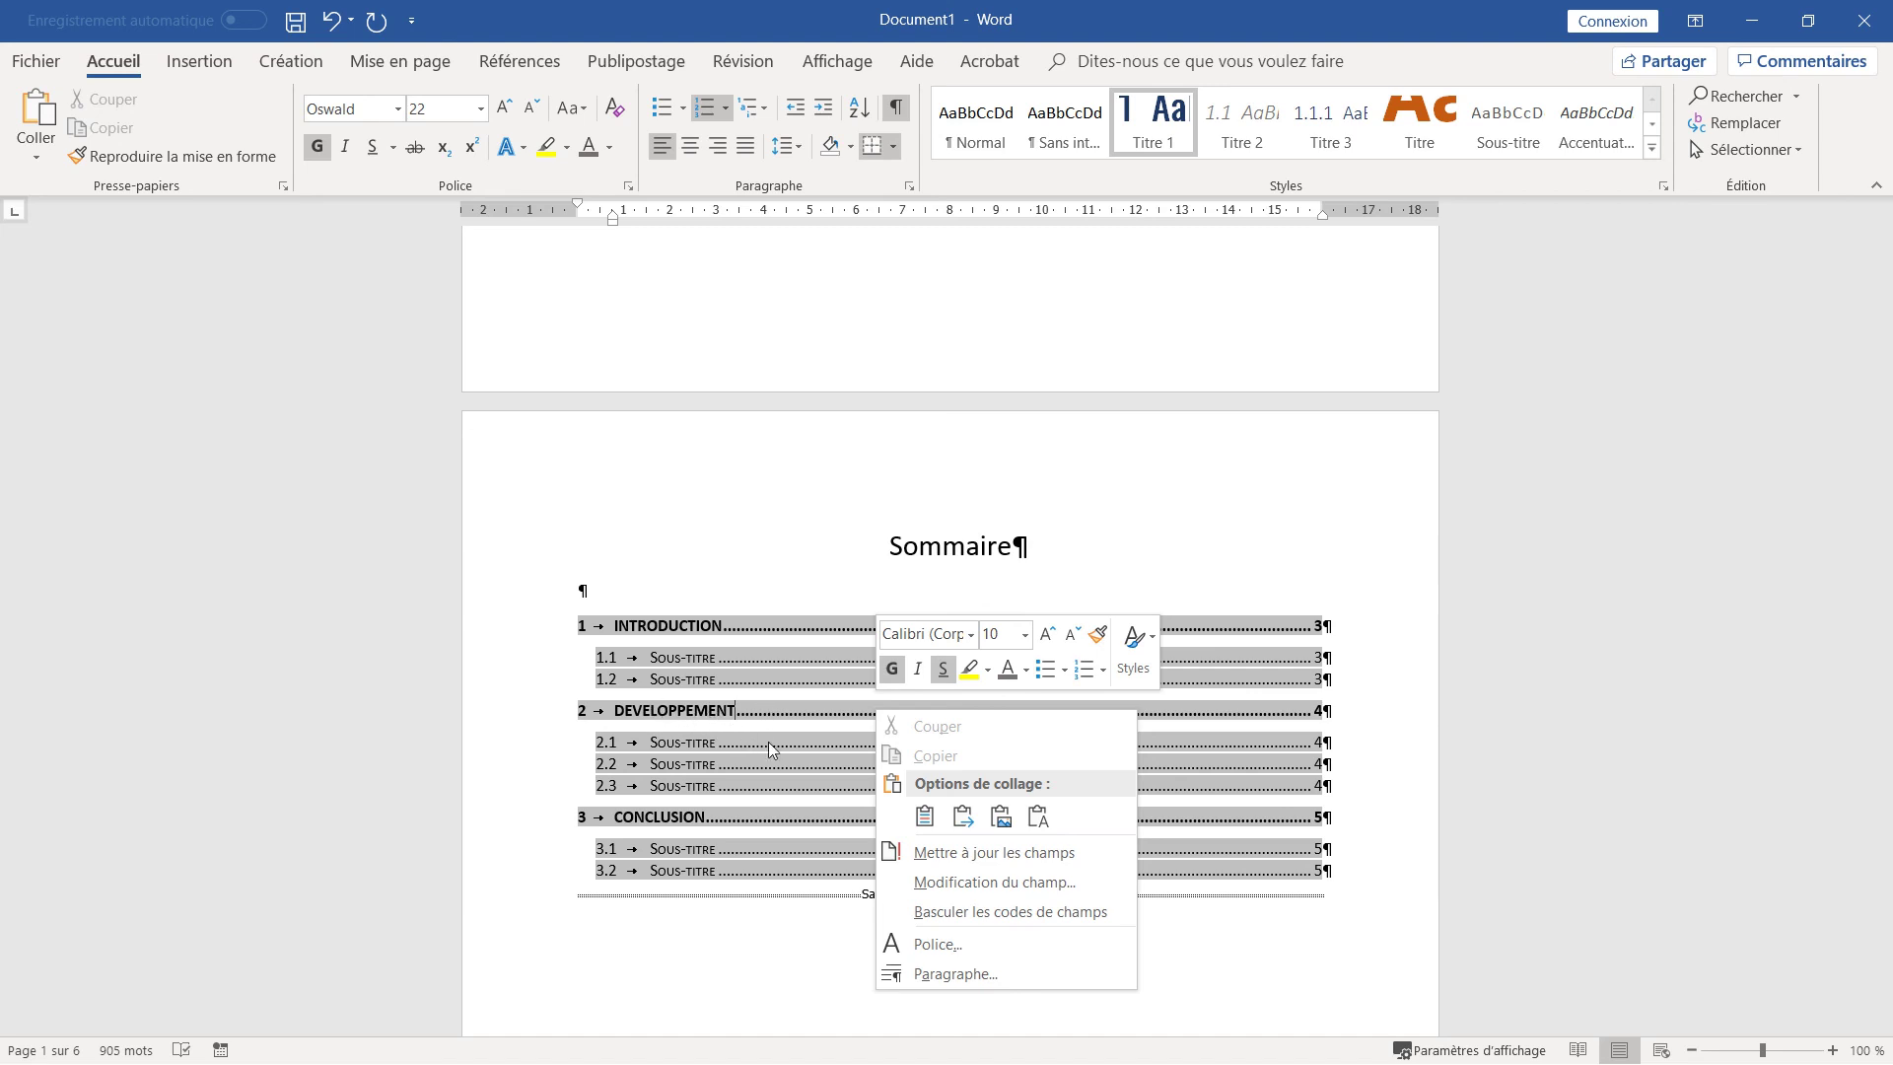
pyautogui.click(1097, 872)
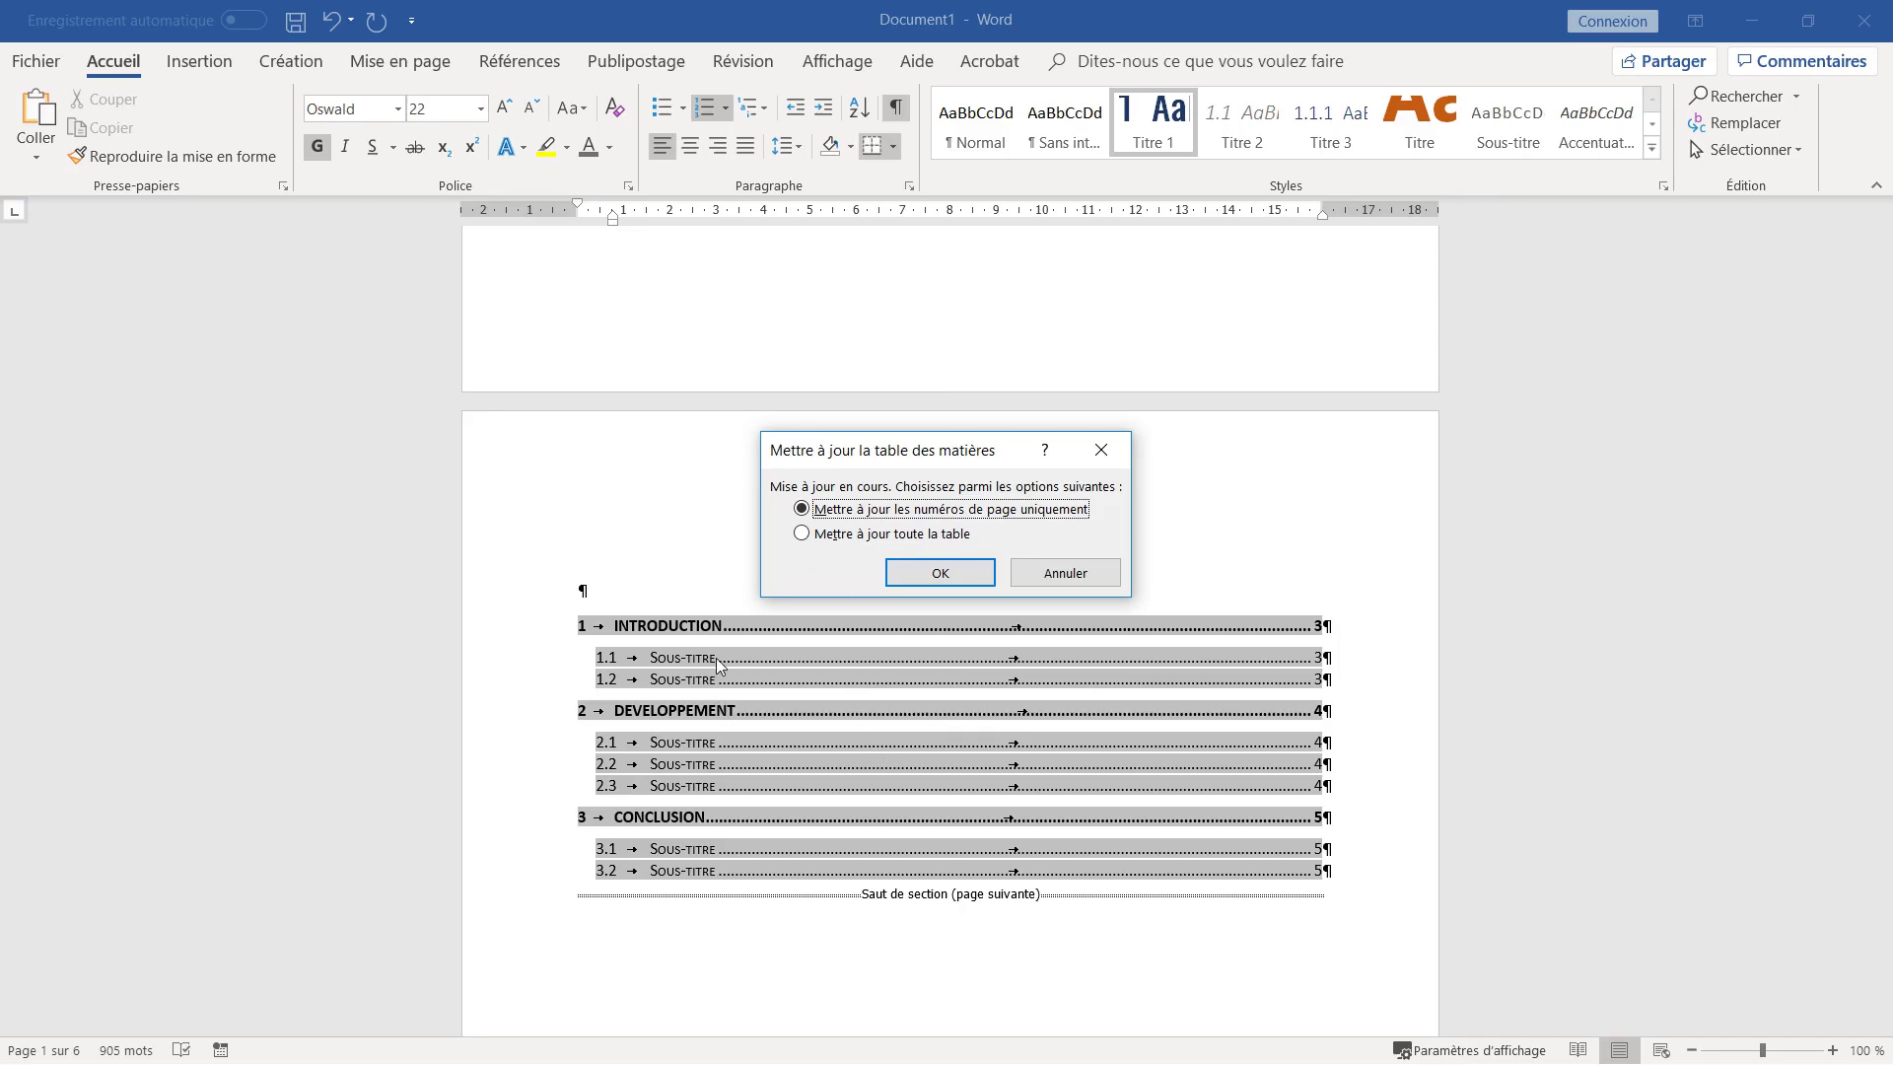
pyautogui.click(802, 534)
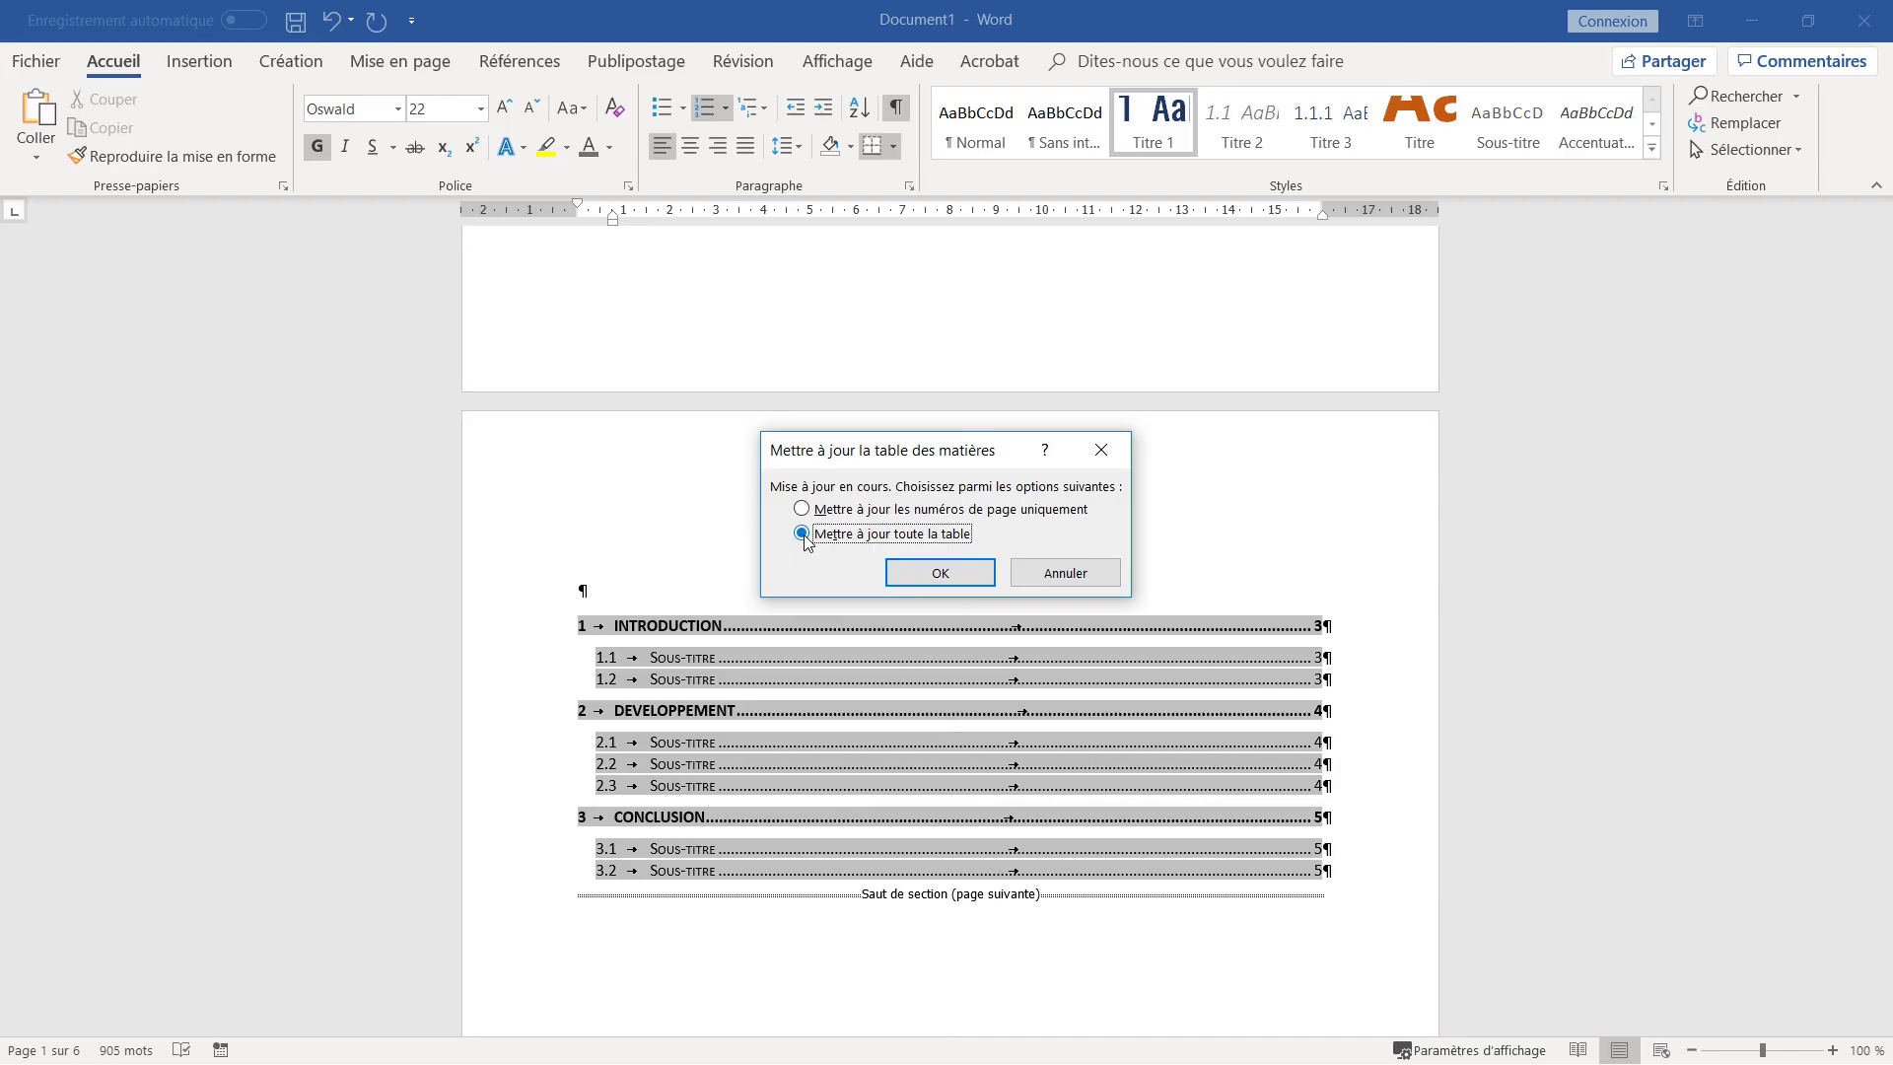
pyautogui.click(942, 574)
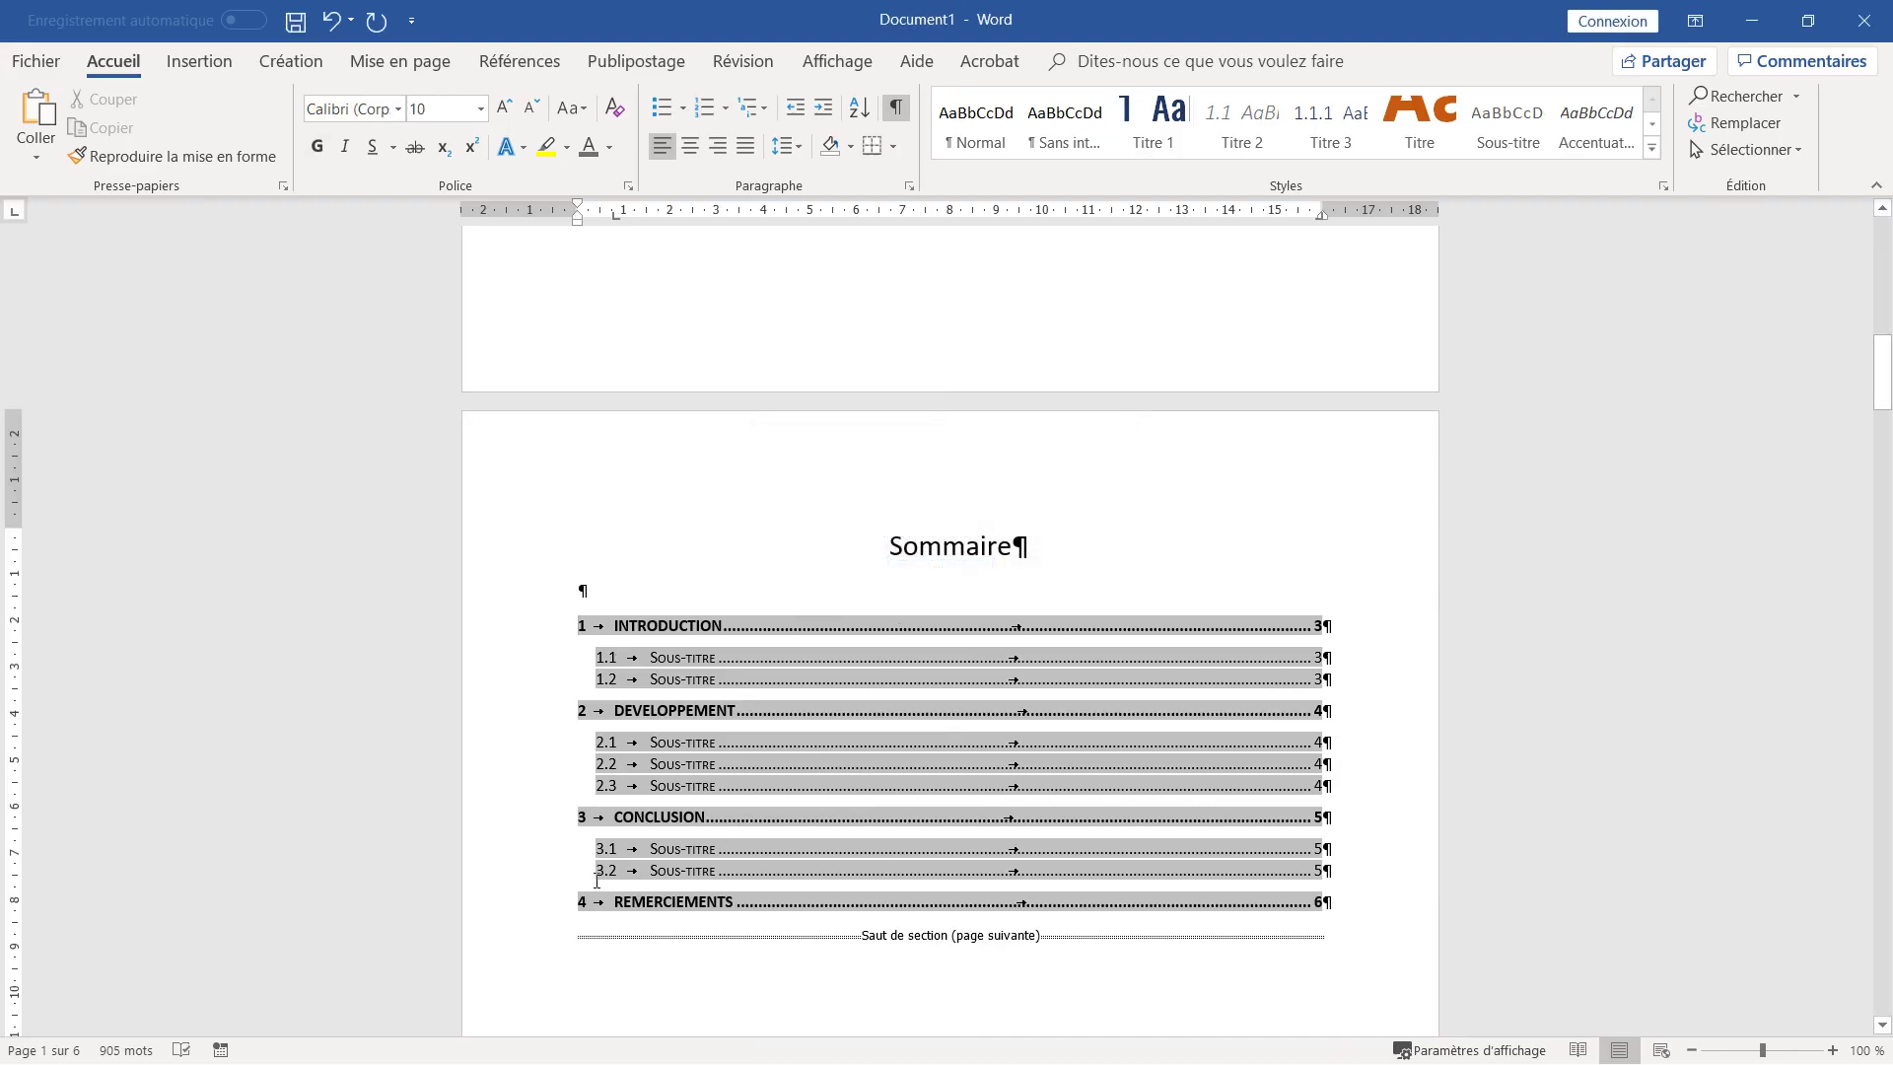
pyautogui.click(717, 871)
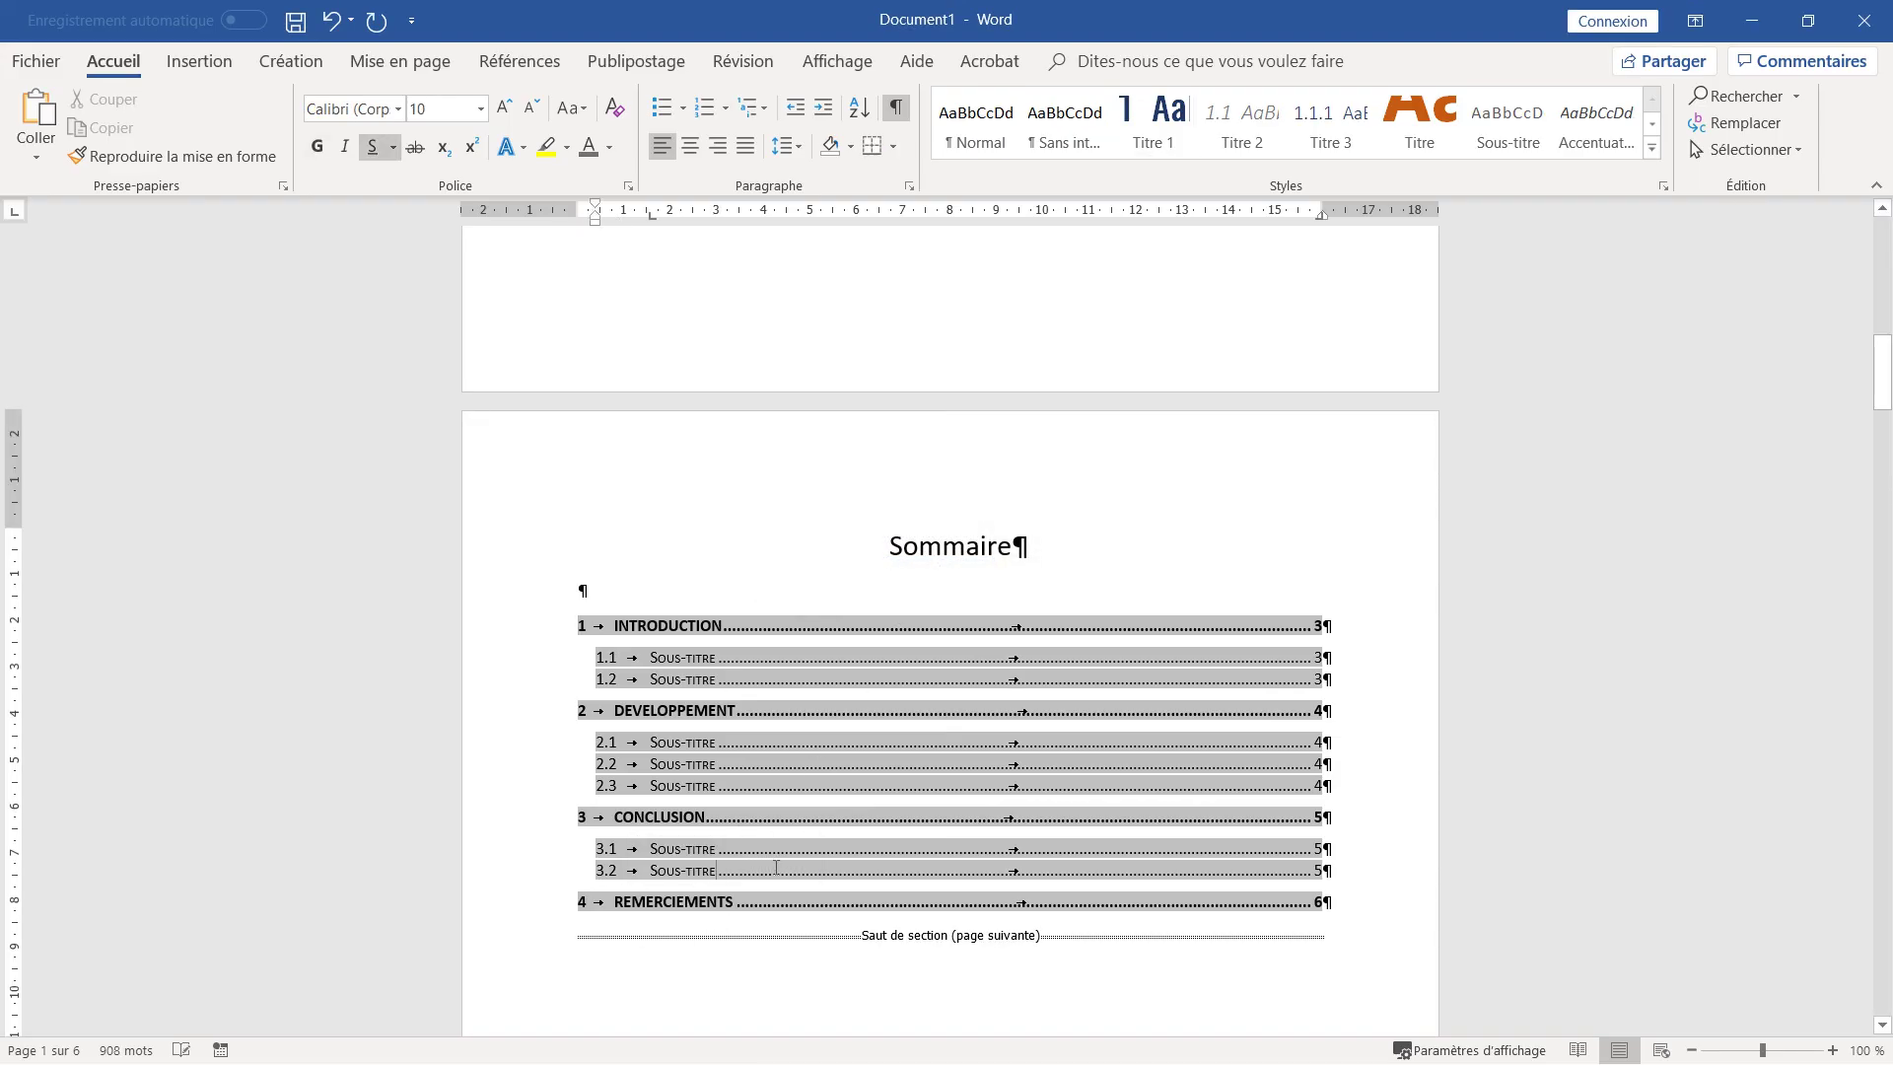